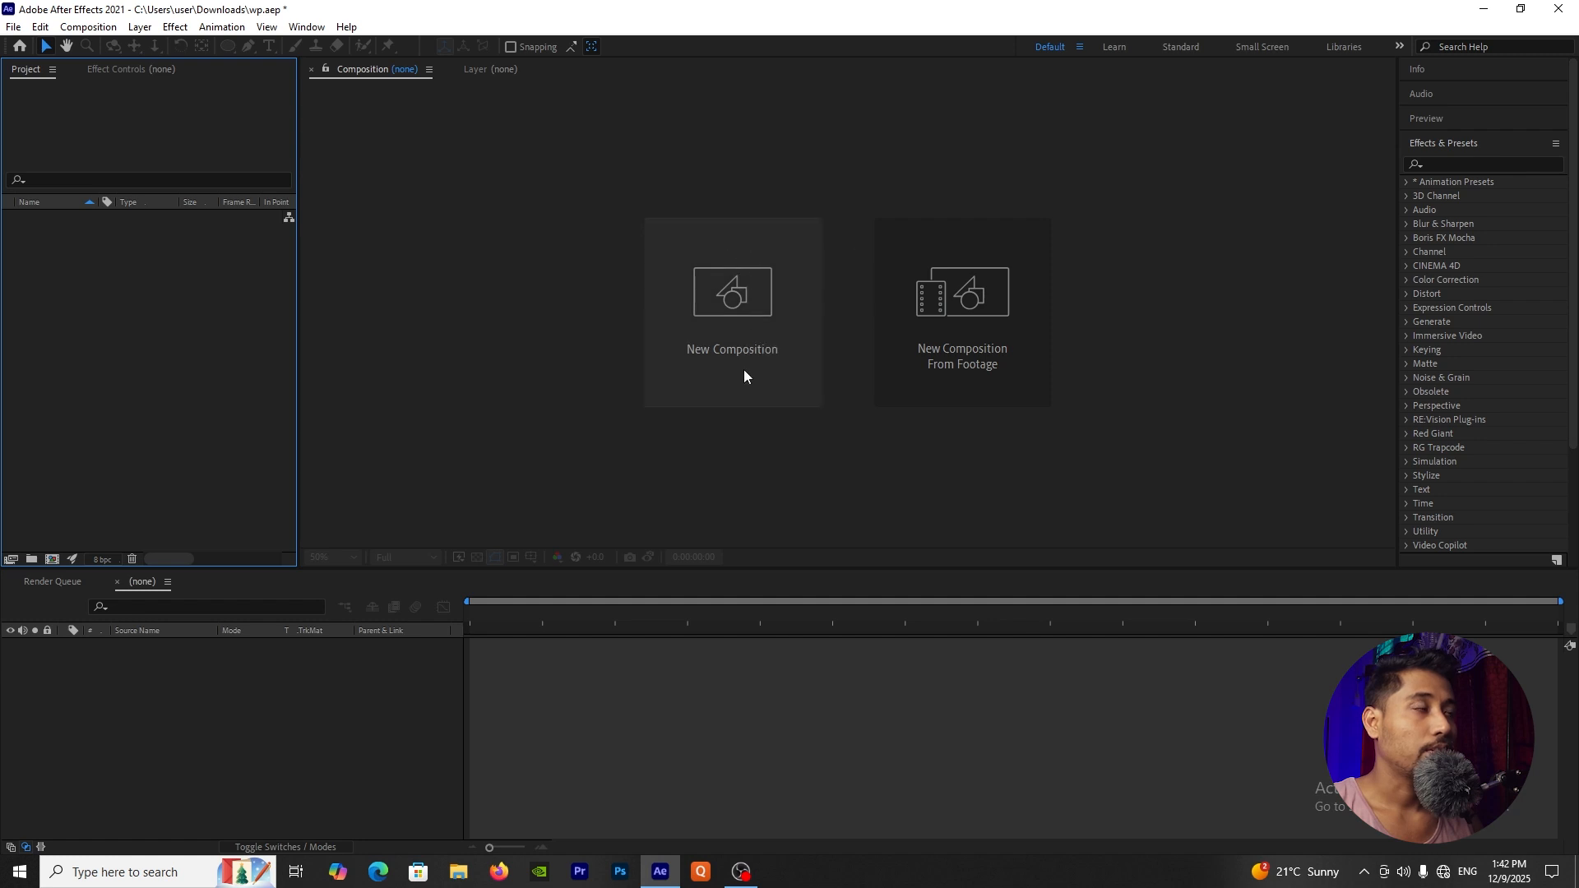
Step: Create a composition named "2D intro" at 1920 x 1080, 30 fps, six seconds long, with a black background
left_click(748, 313)
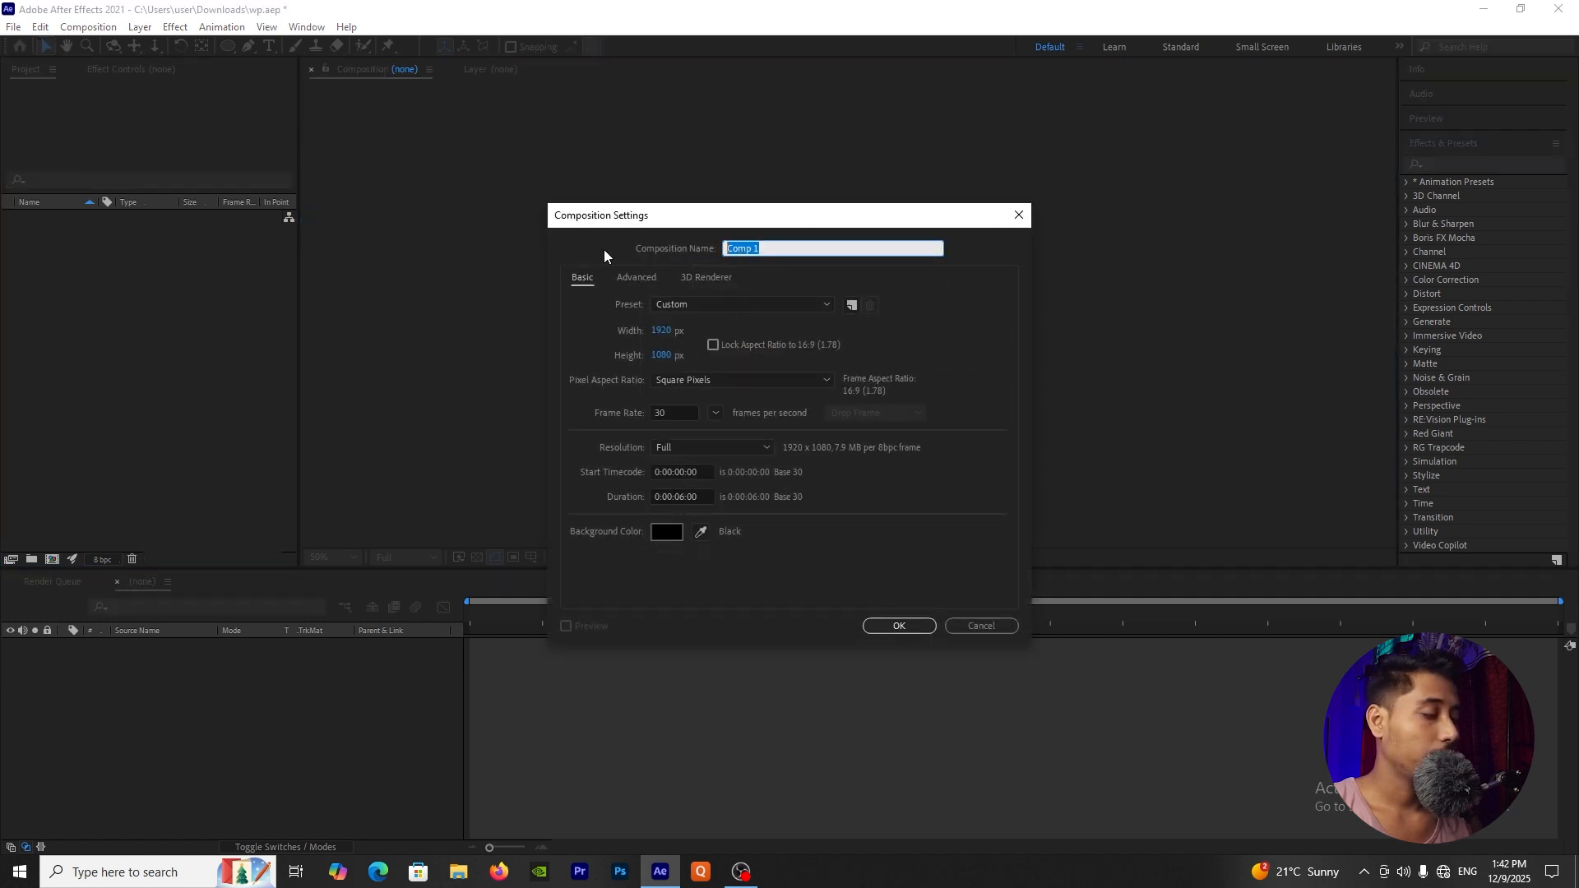
type("2")
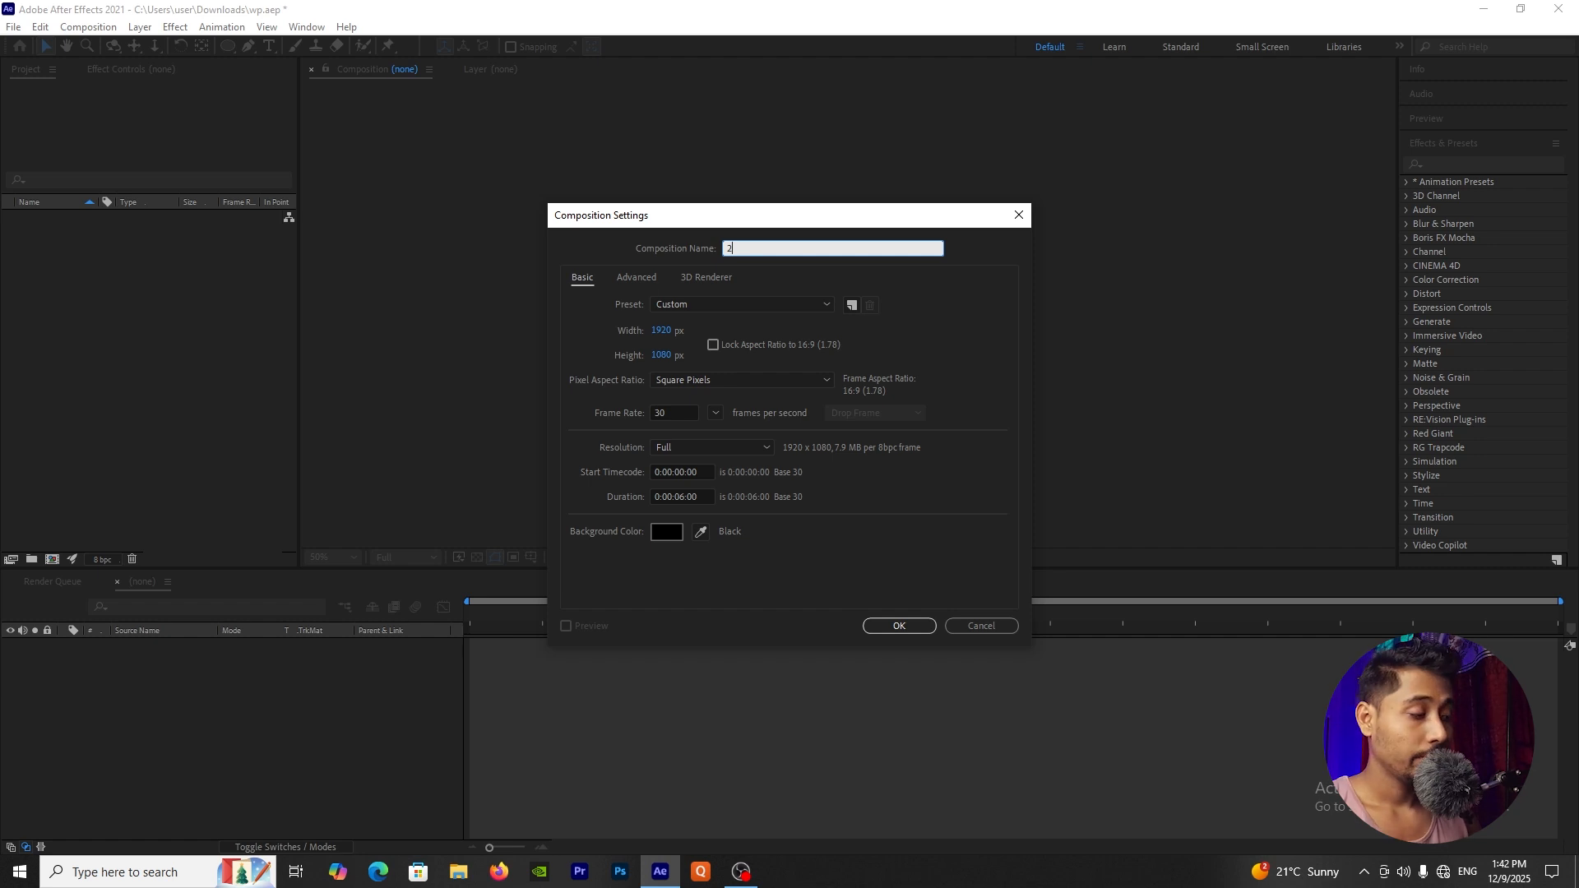
type("D intro")
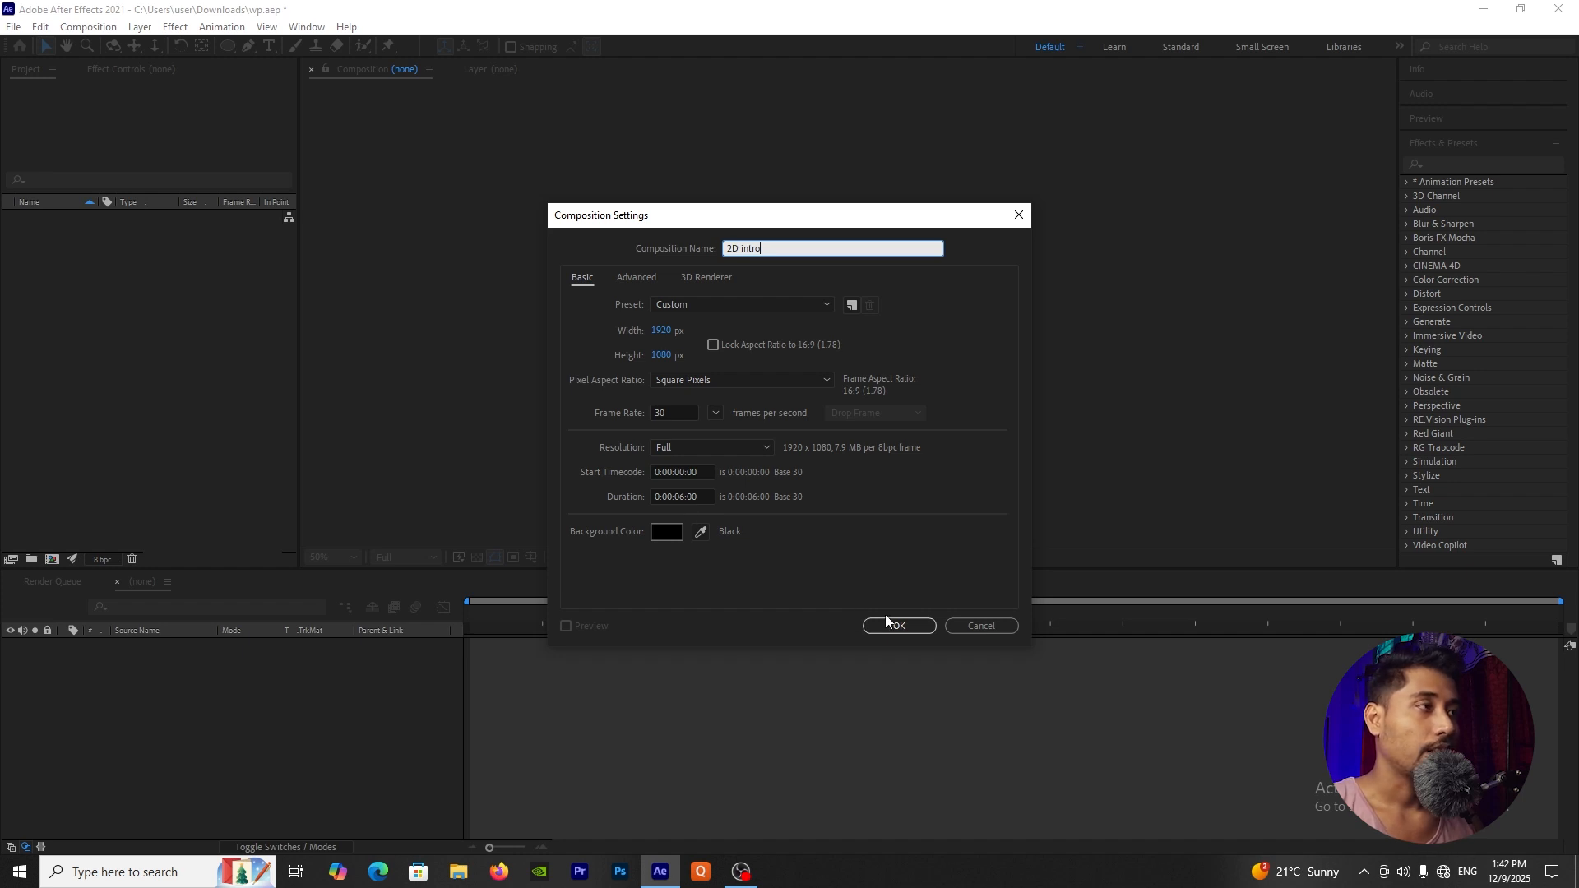
left_click(665, 532)
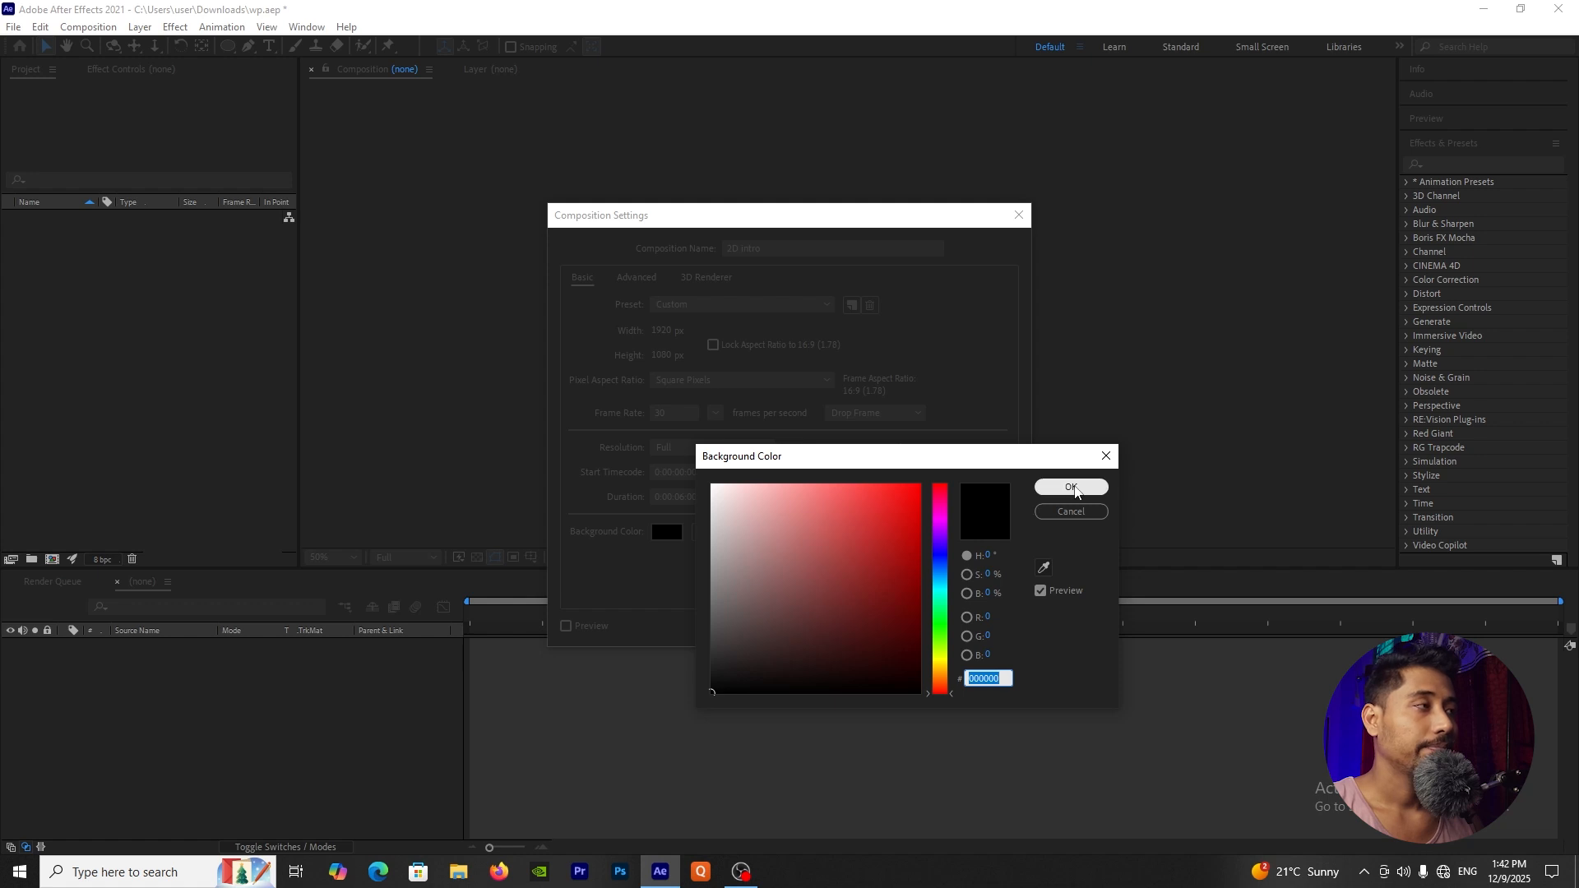
left_click(1070, 488)
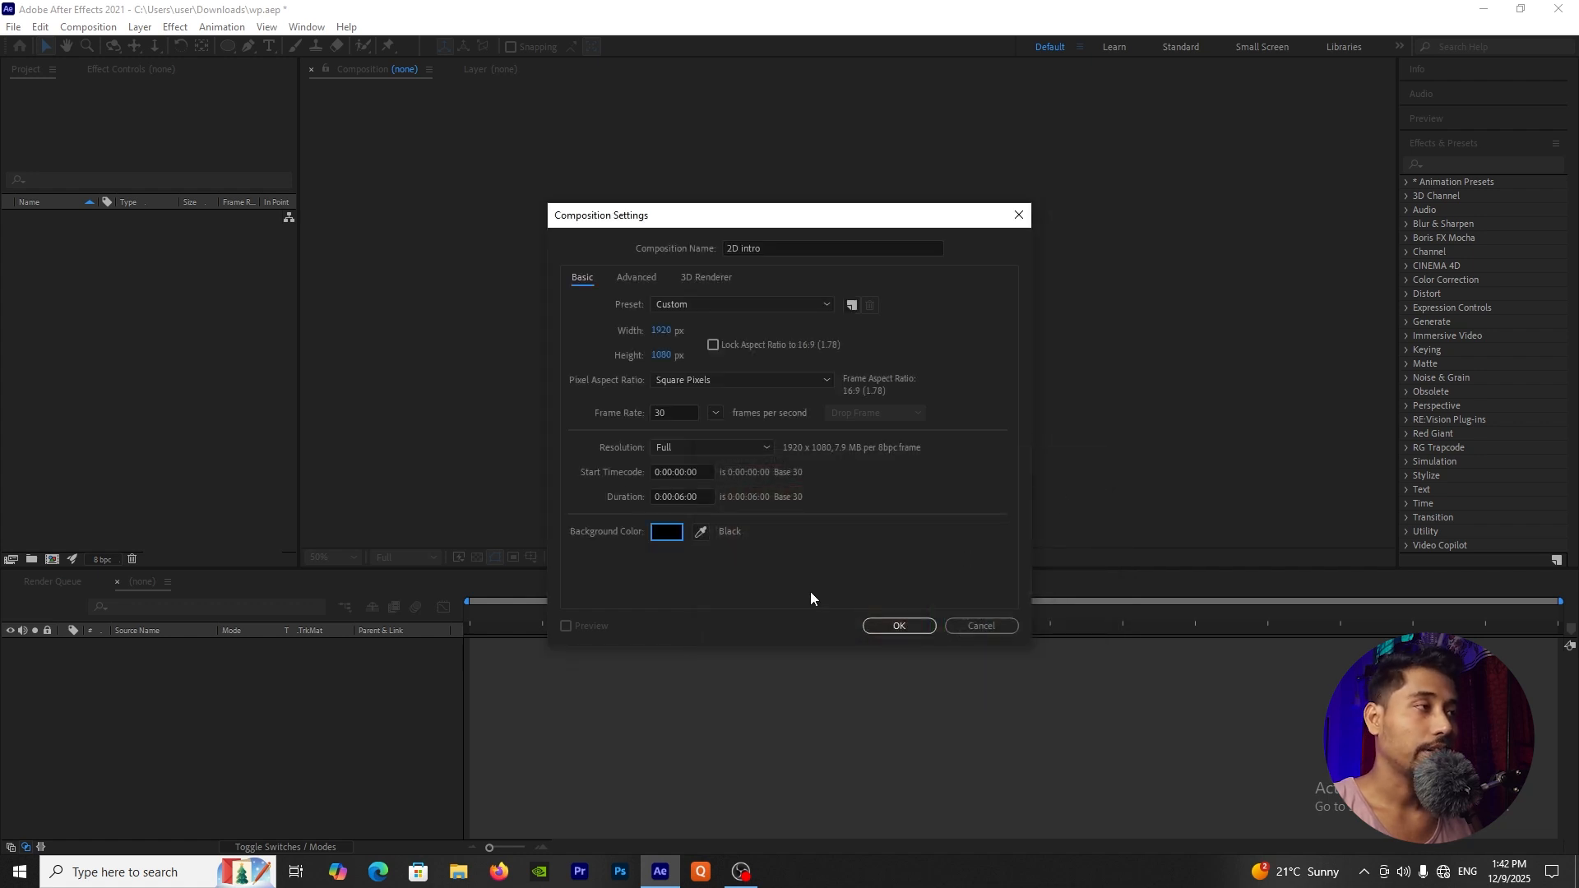
left_click(901, 627)
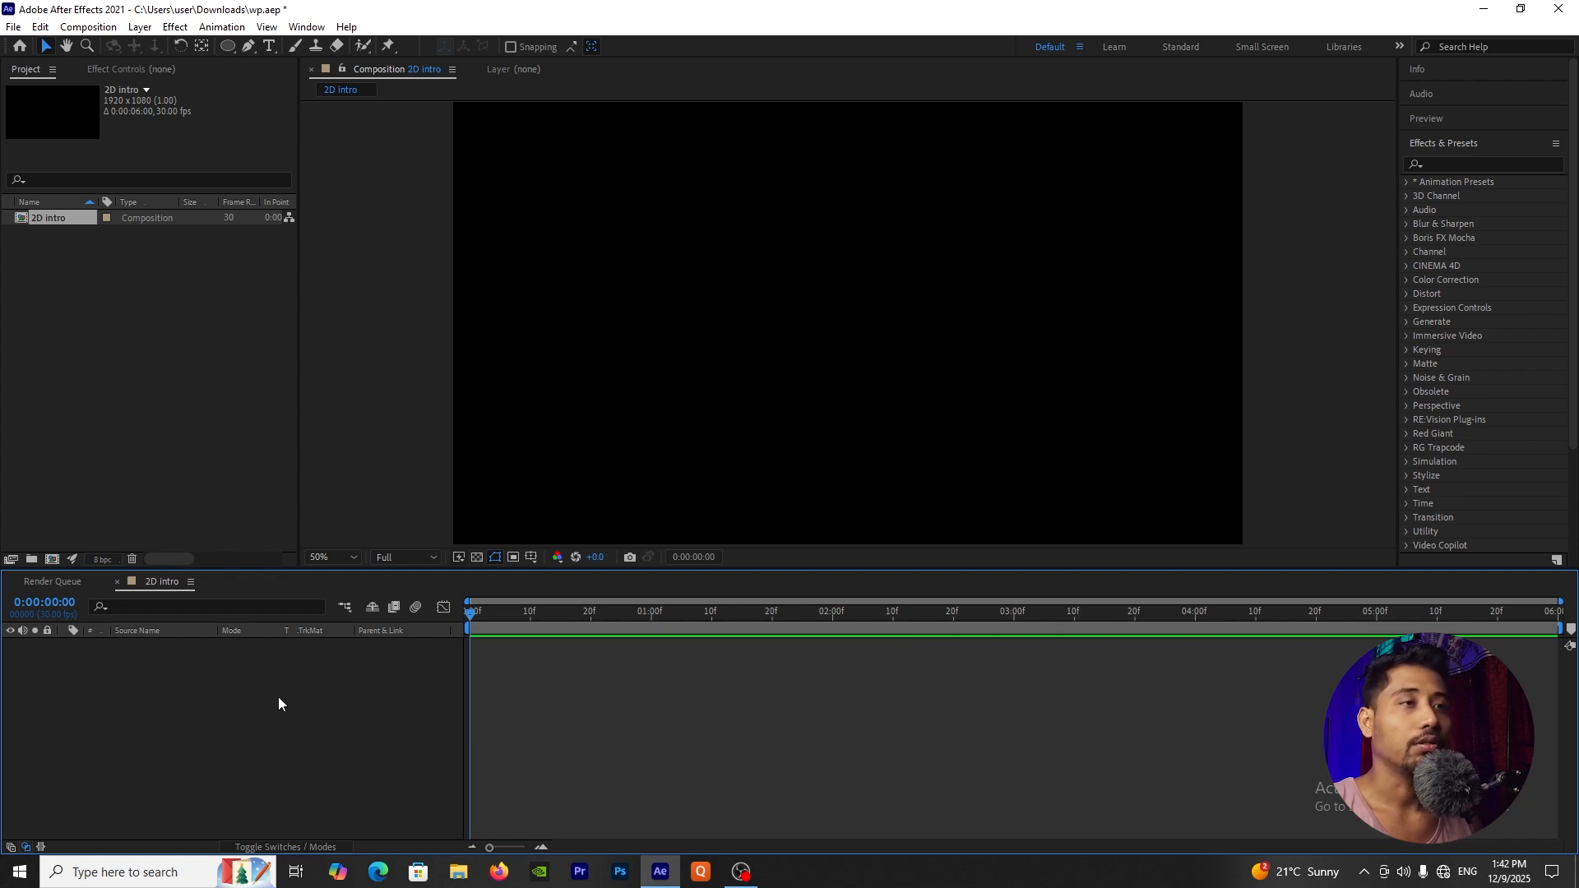
key("q")
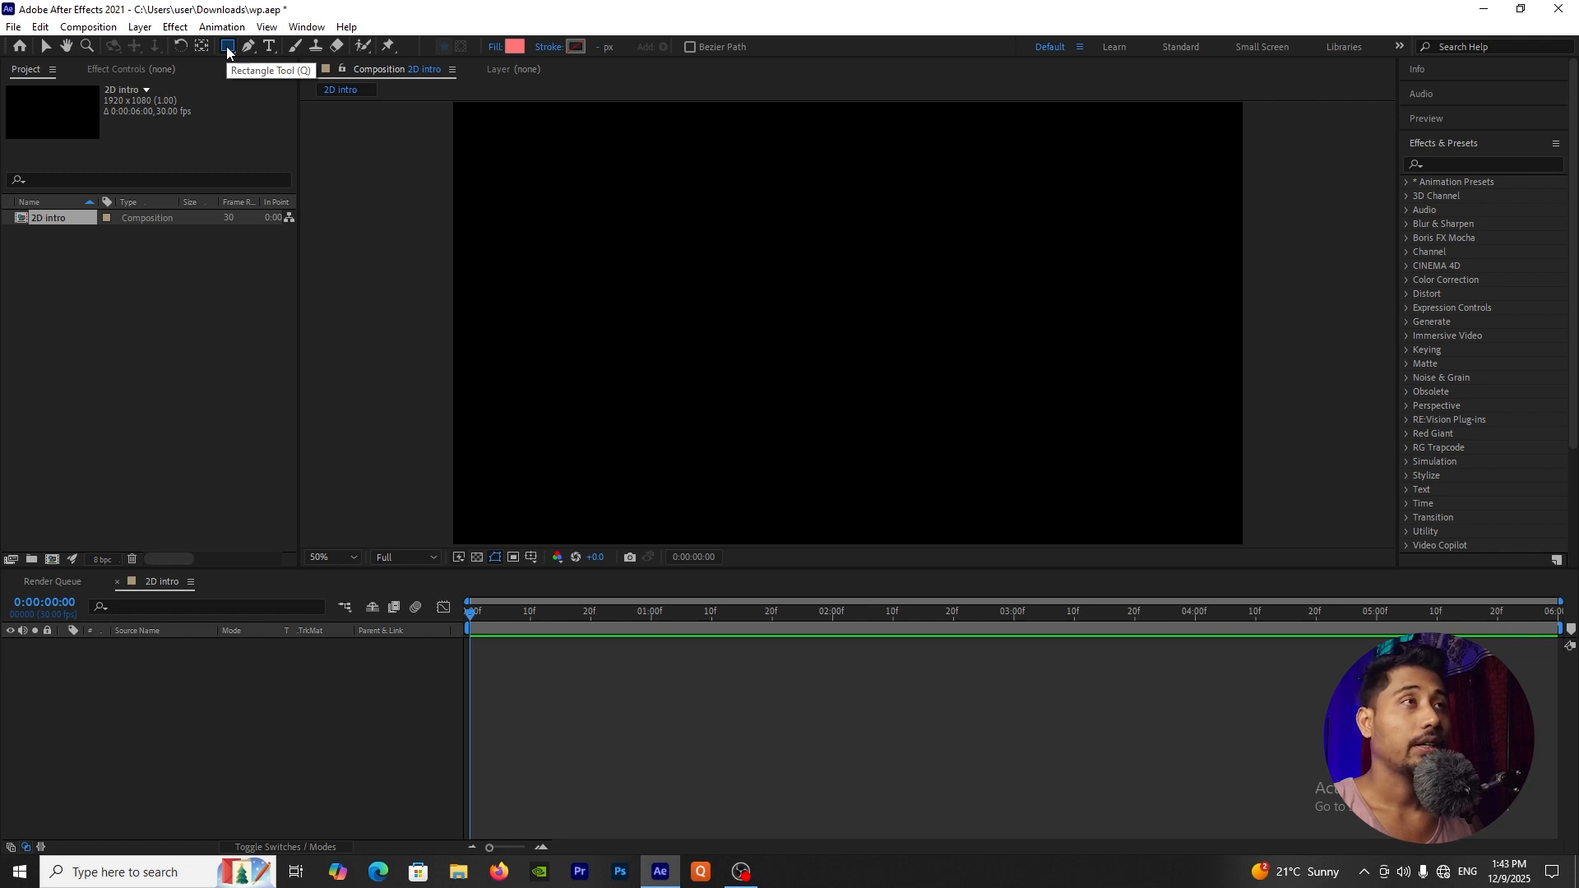
left_click_drag(773, 234, 1158, 433)
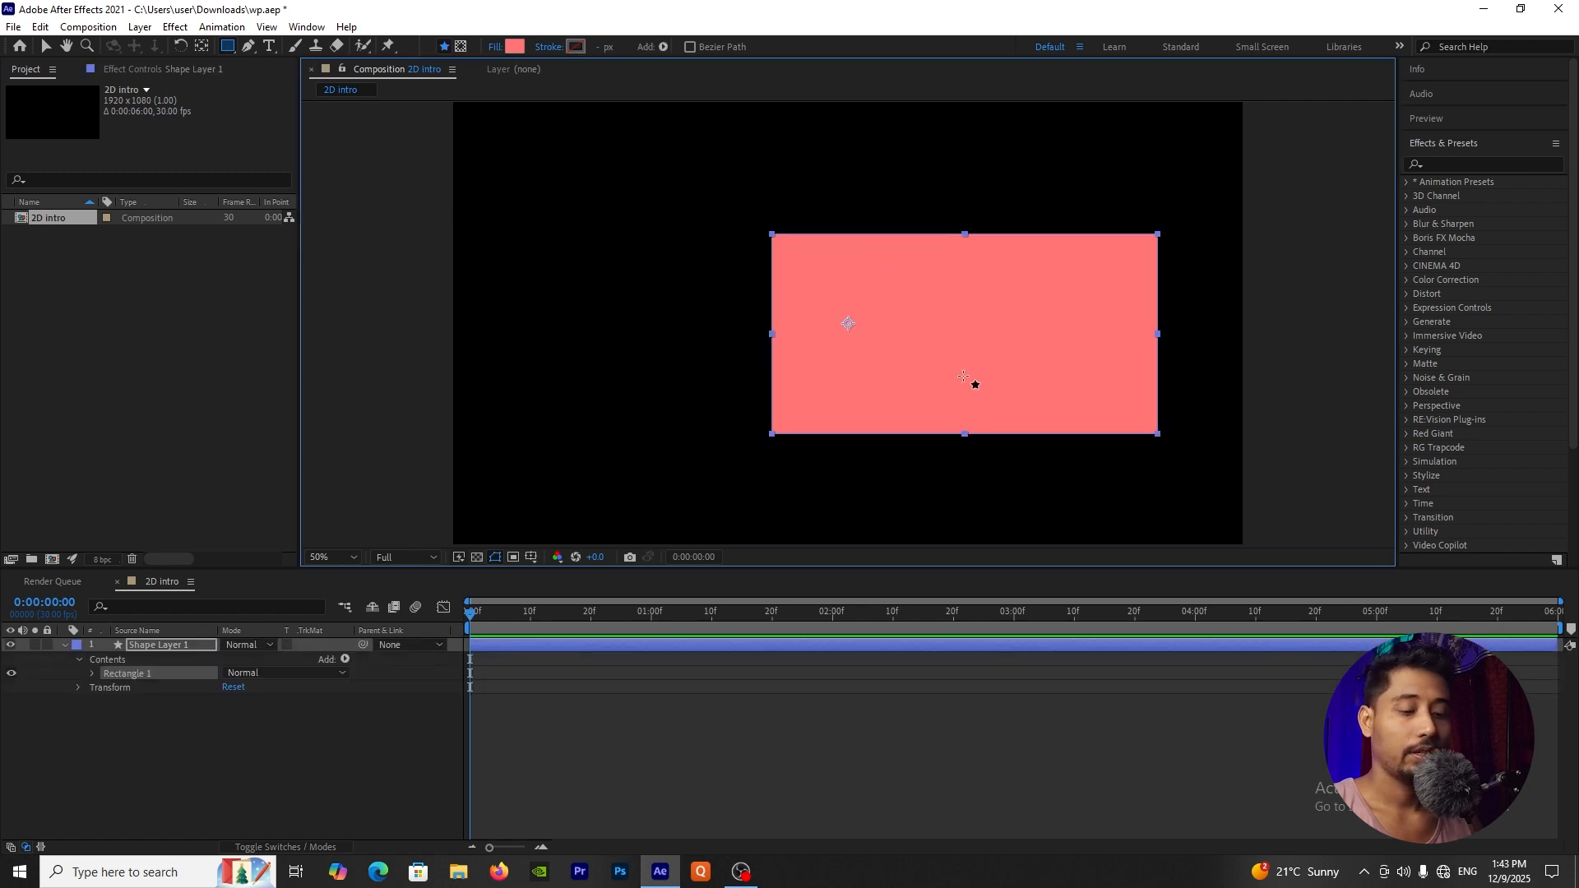
key("Delete")
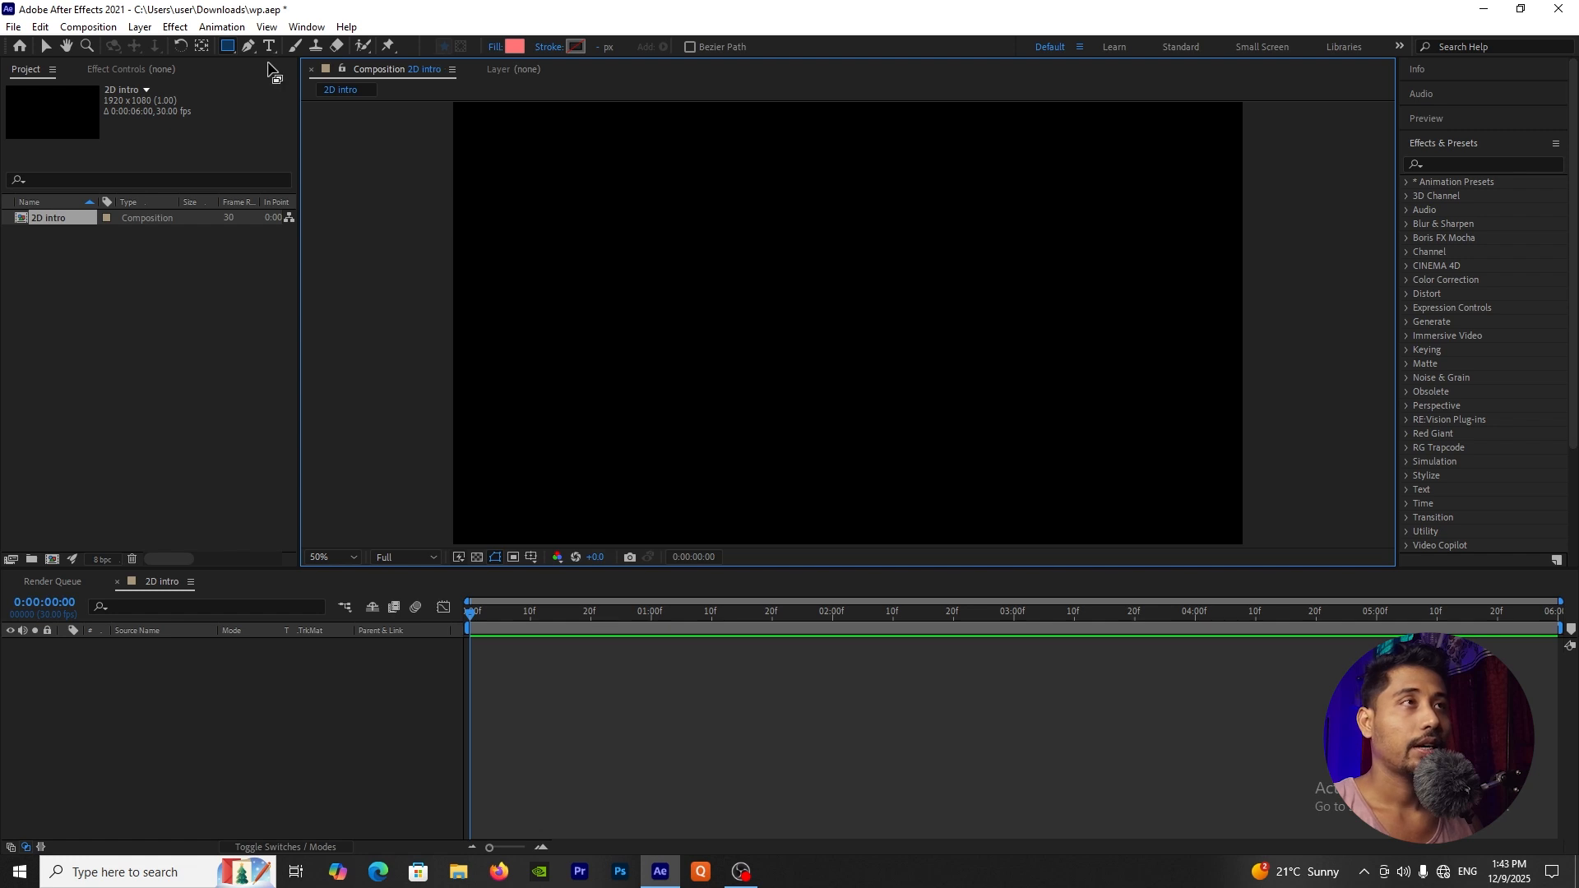
Step: Choose the Ellipse tool and set its stroke to None
left_click(230, 51)
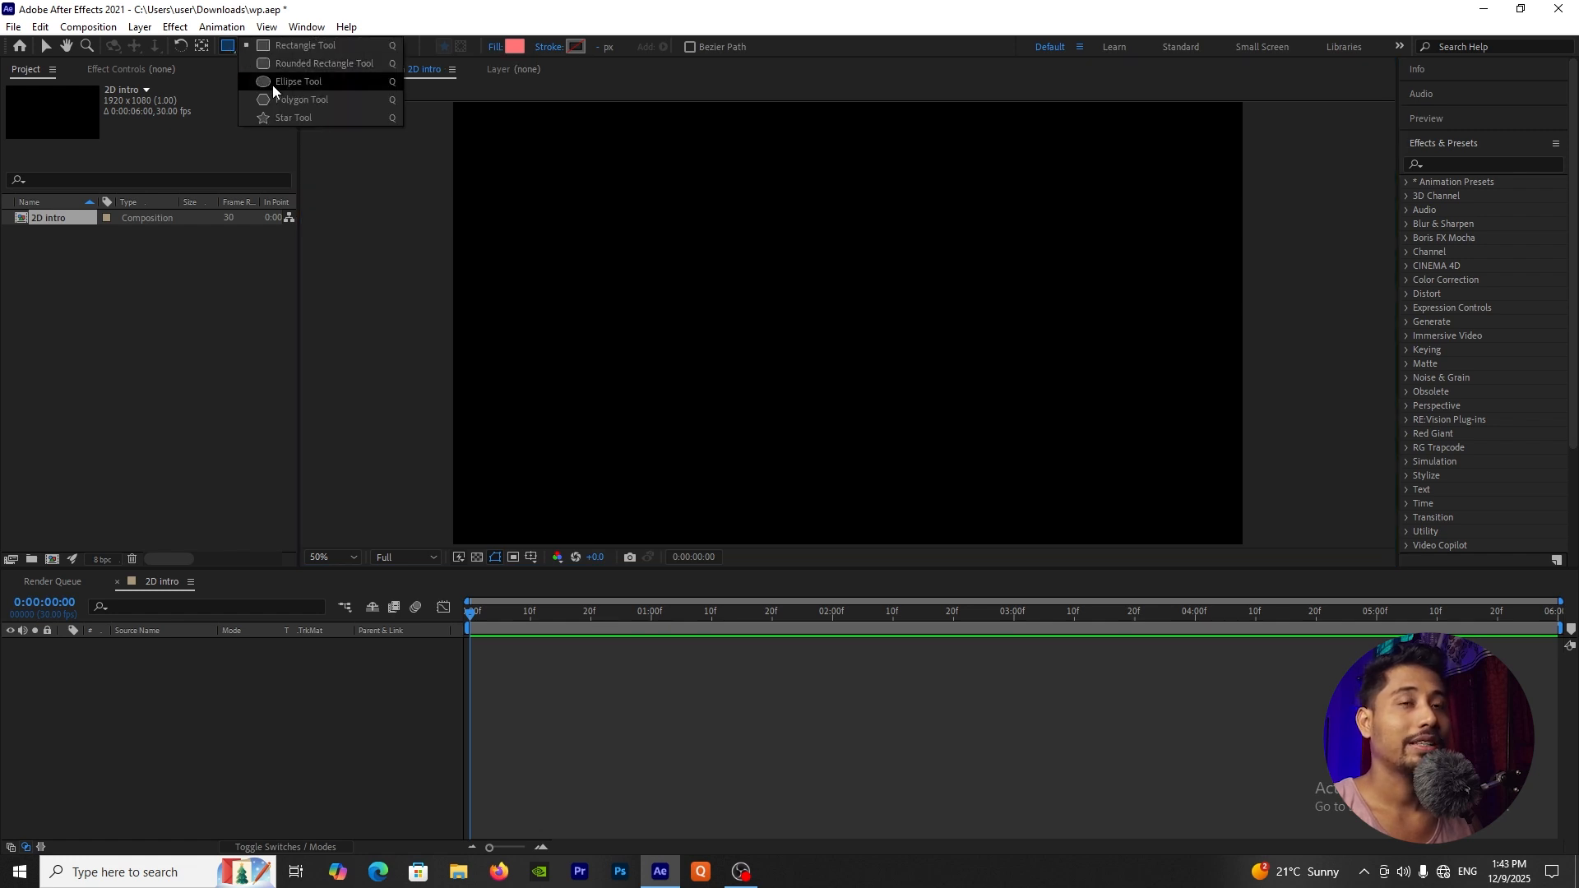
left_click(273, 86)
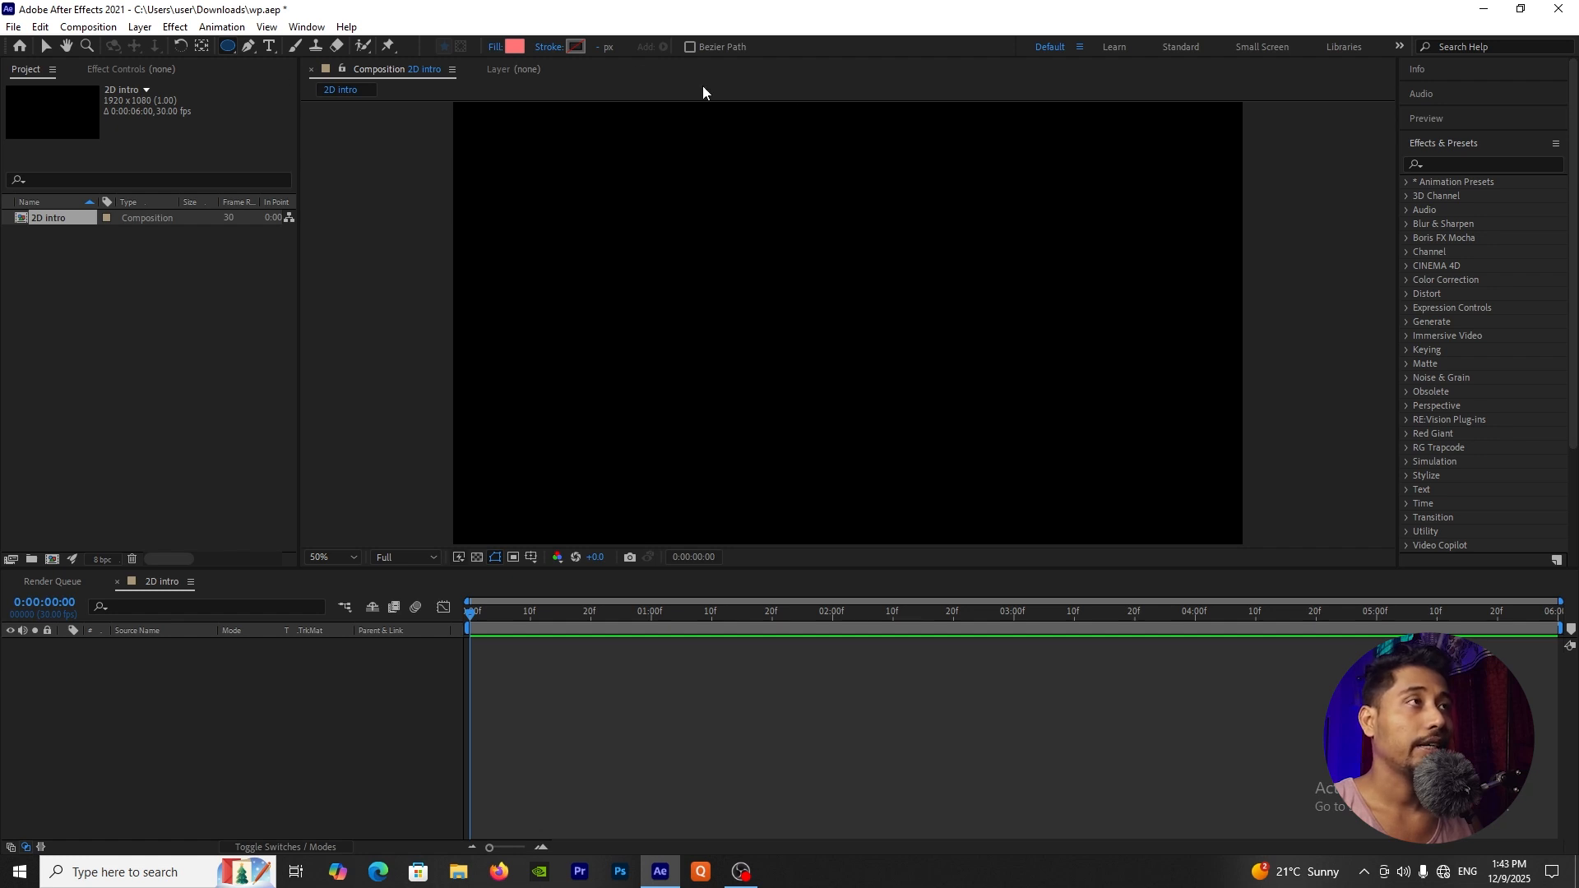
left_click(553, 49)
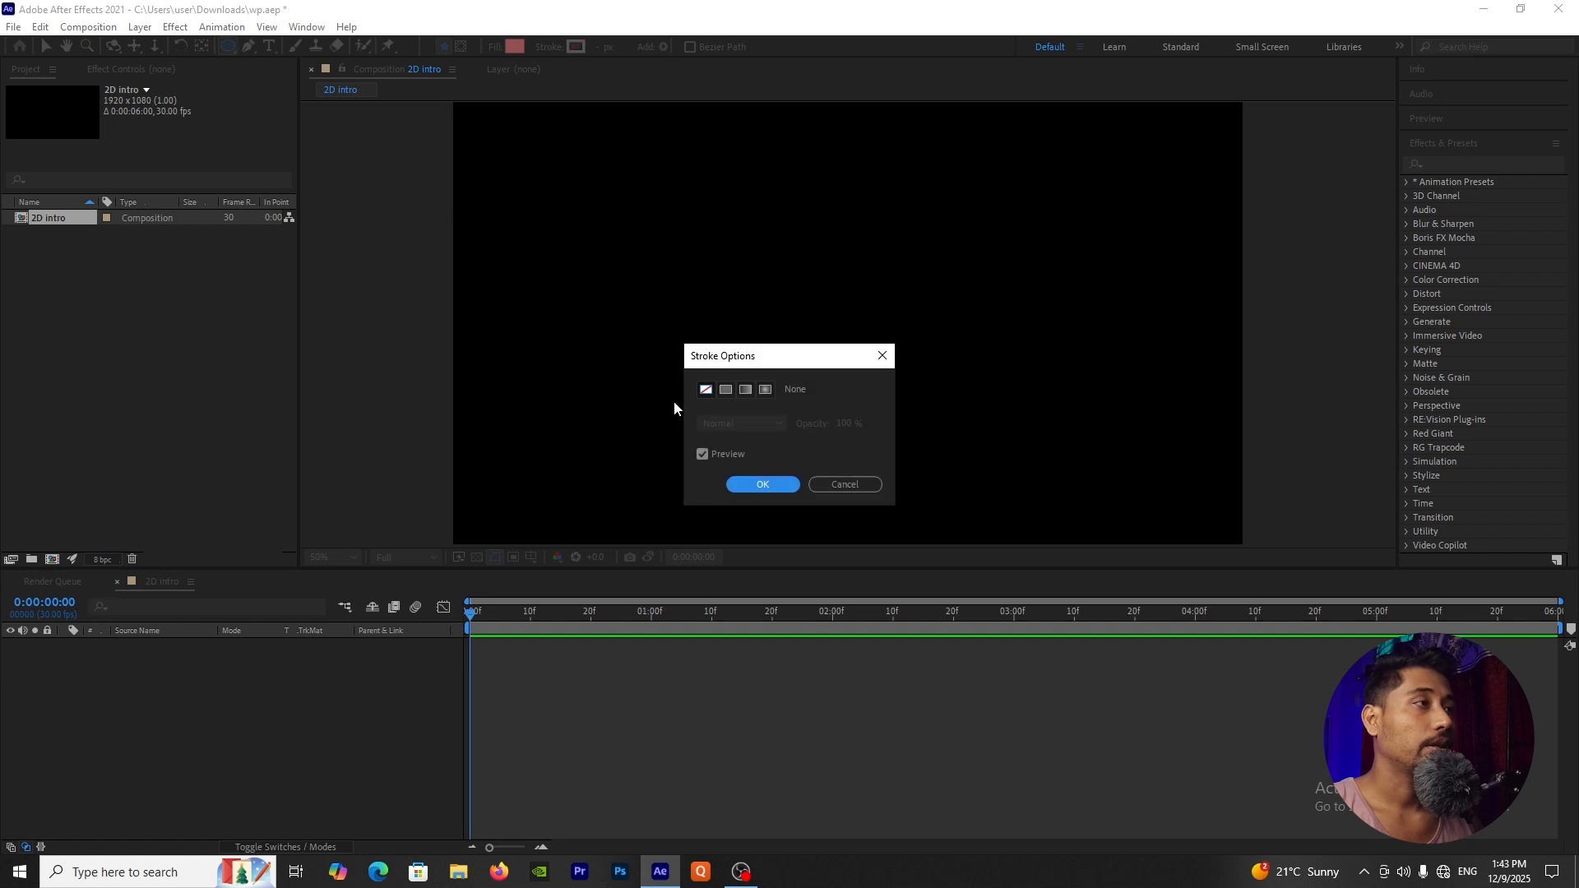
left_click(706, 391)
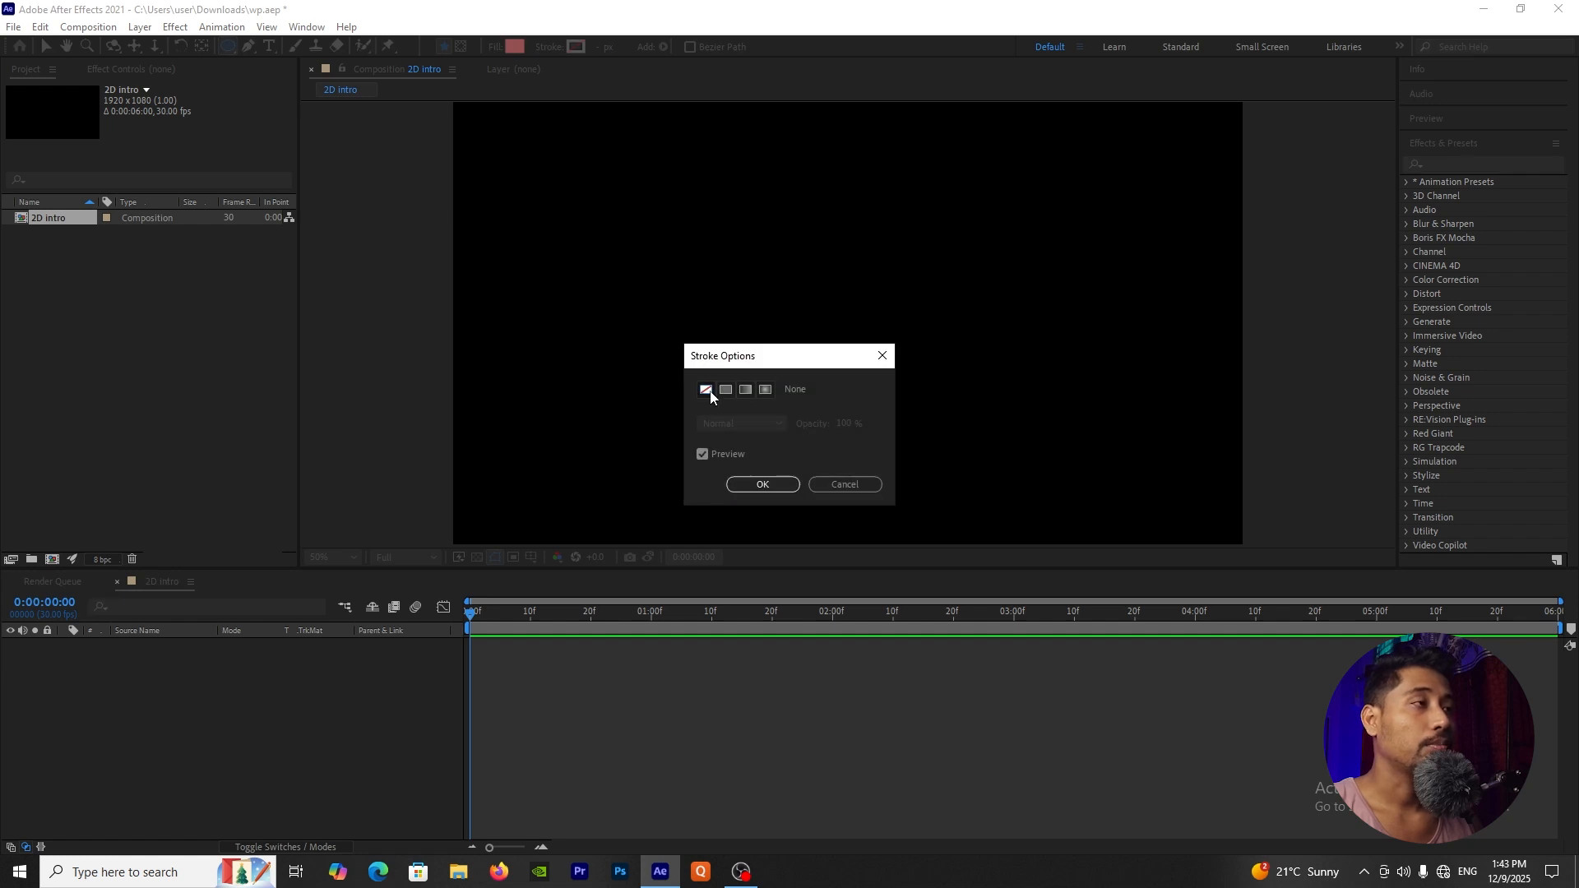
left_click(758, 484)
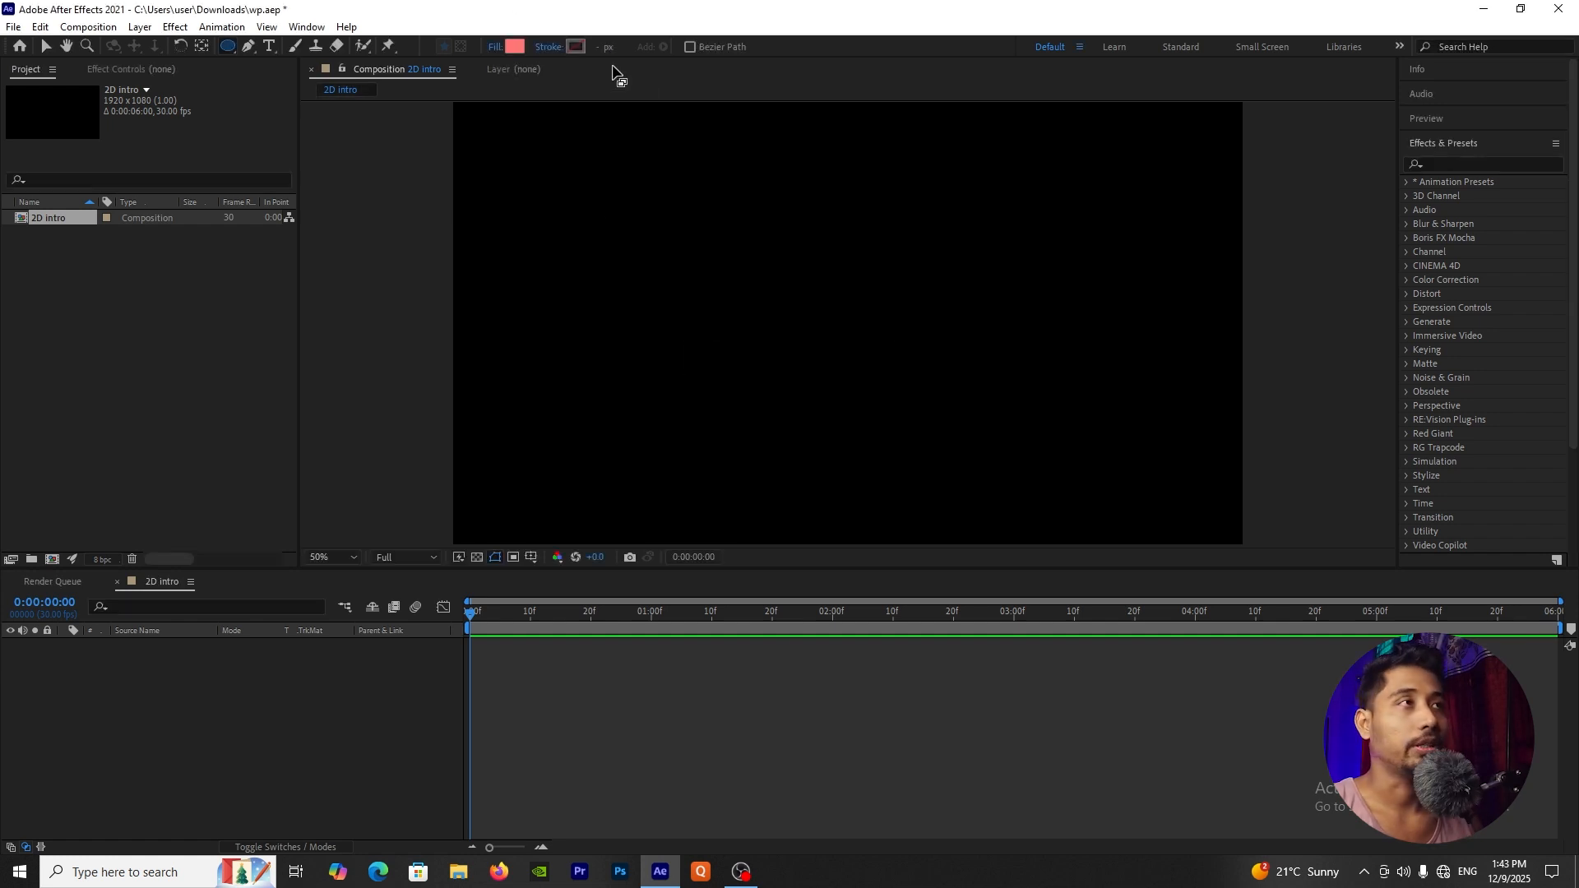
Step: Set the shape fill to a solid yellow, FFFC00
left_click(496, 48)
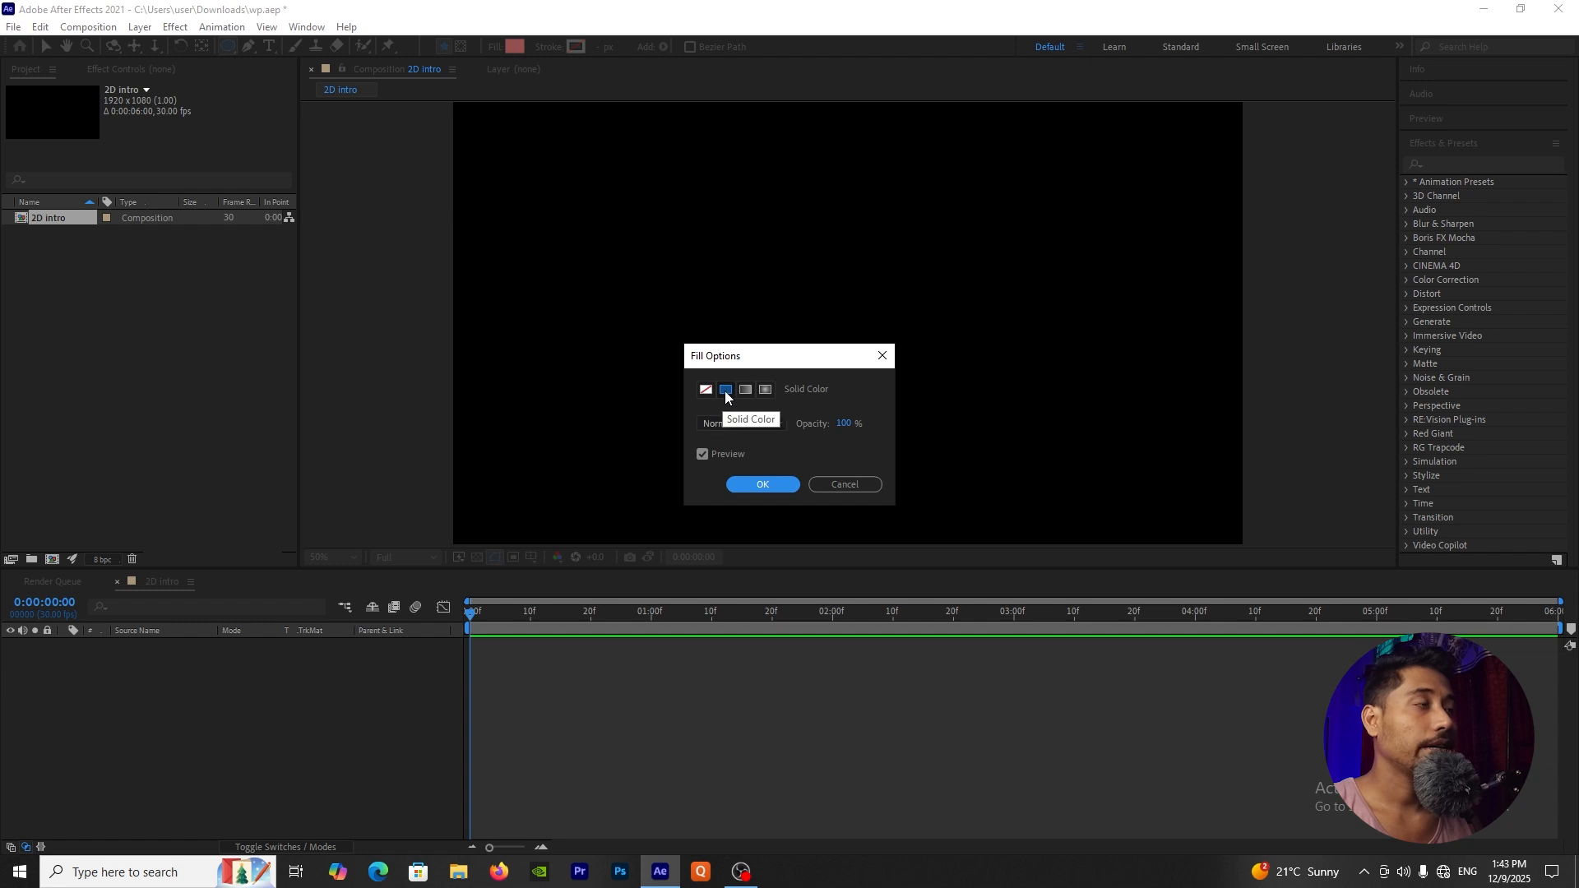
left_click(726, 392)
left_click(751, 487)
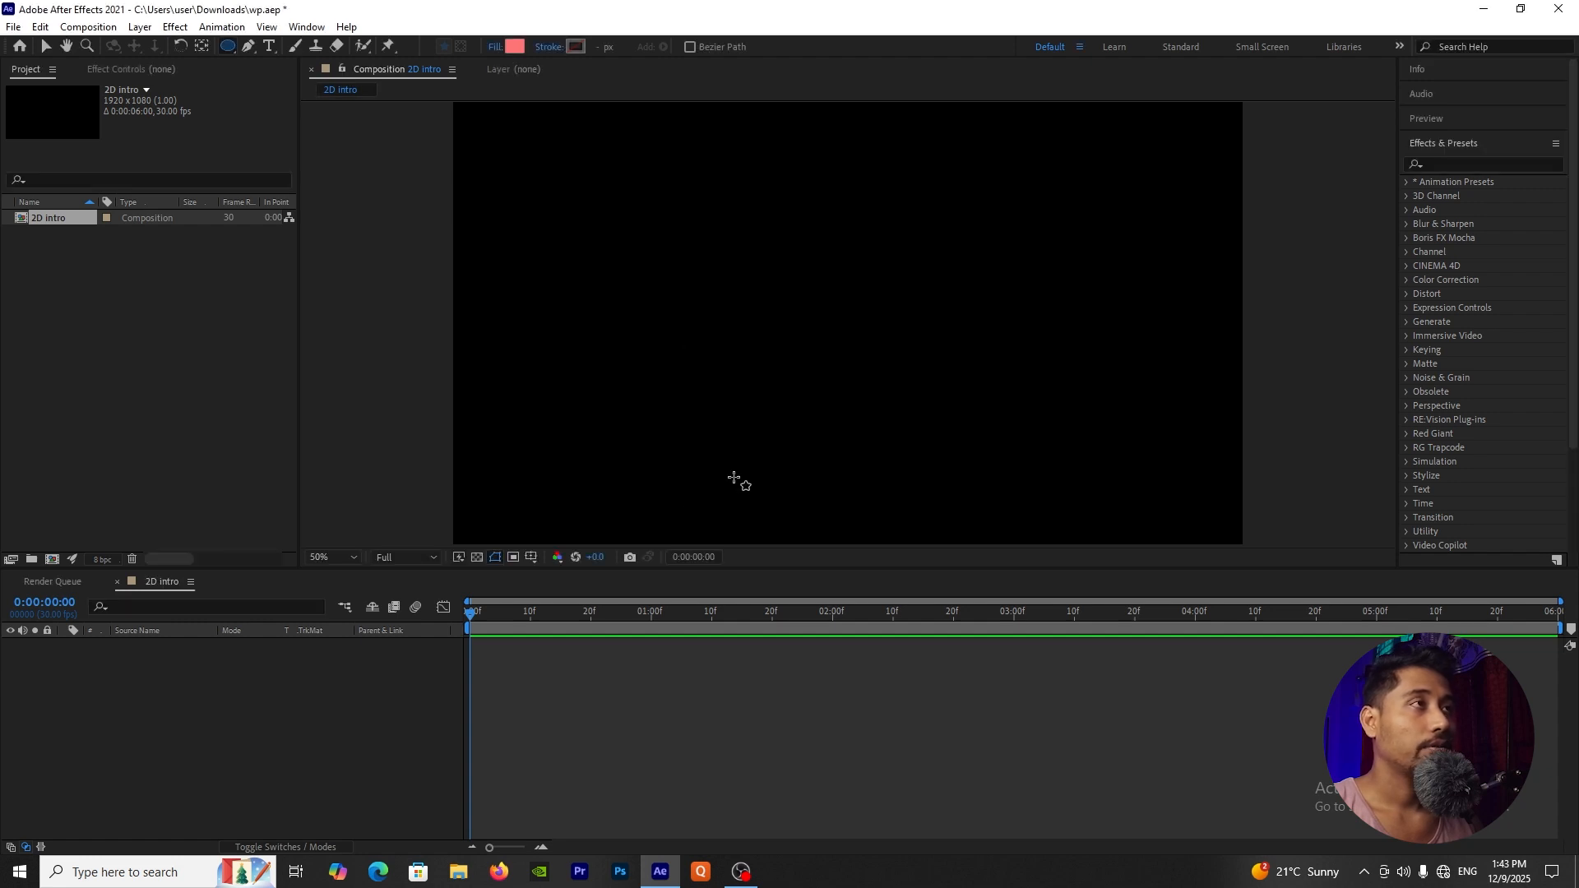
left_click(520, 51)
mouse_move(866, 511)
left_mouse_down()
mouse_move(852, 478)
mouse_move(832, 480)
mouse_move(852, 482)
left_mouse_up()
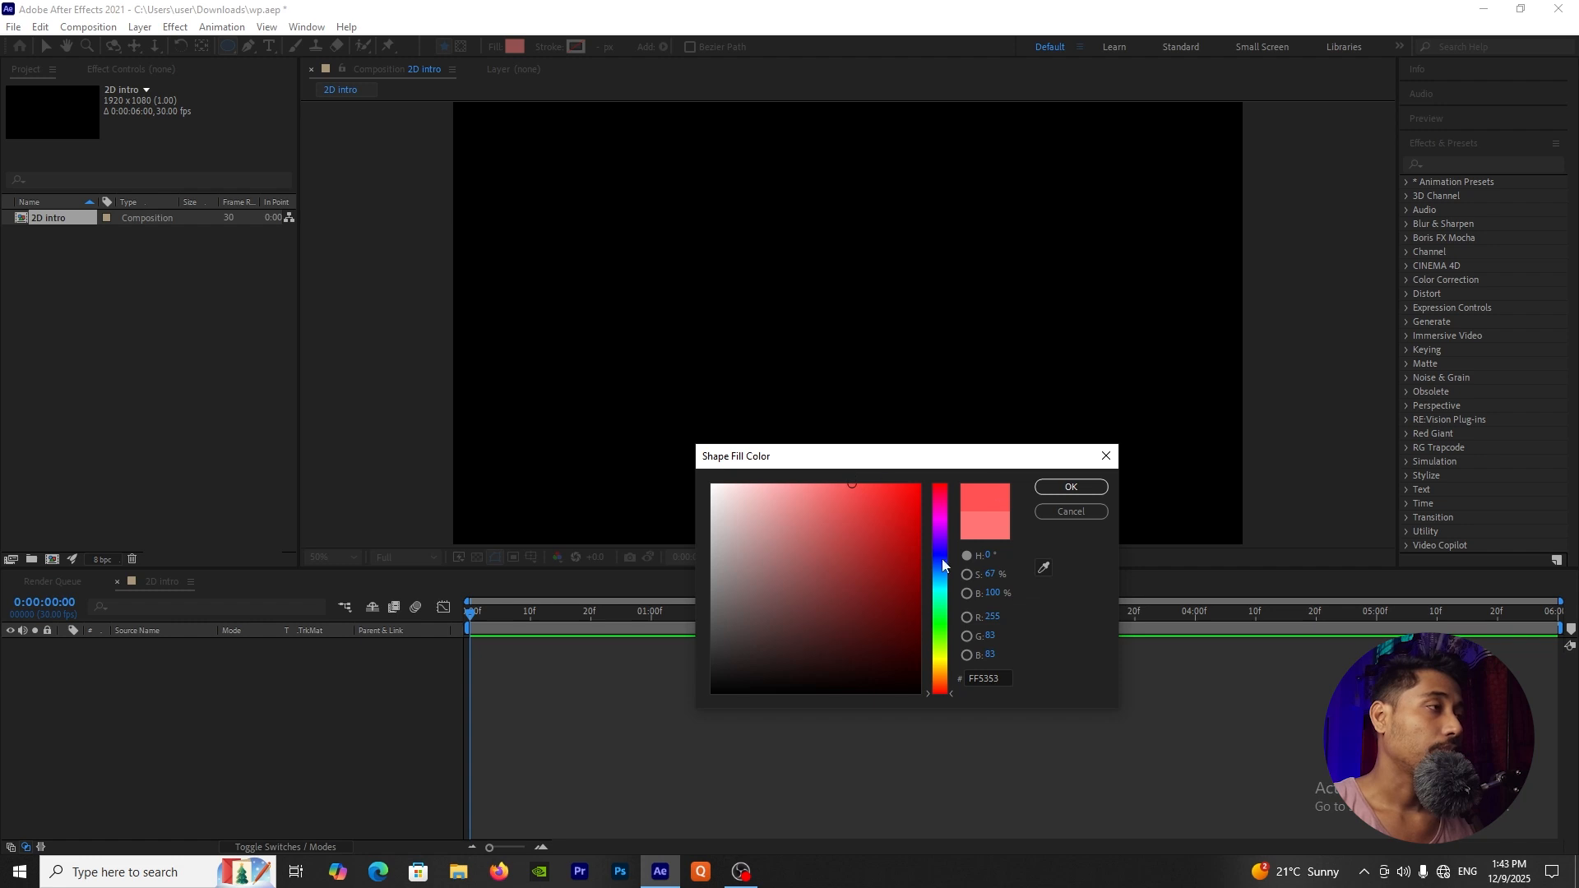
left_click(944, 672)
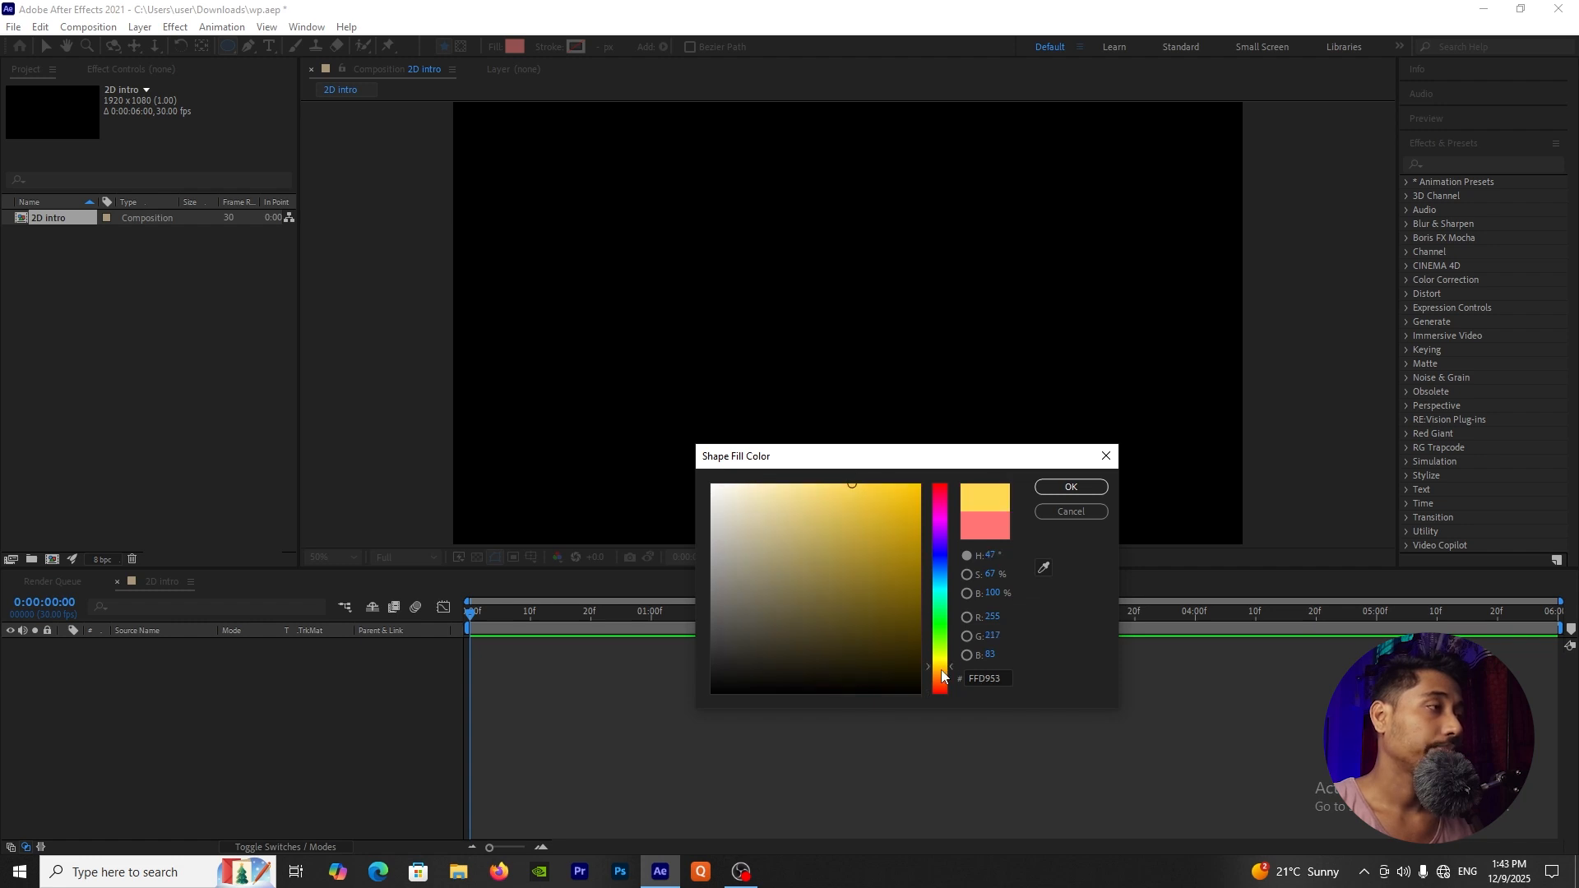
left_click(945, 674)
left_click_drag(919, 512, 939, 466)
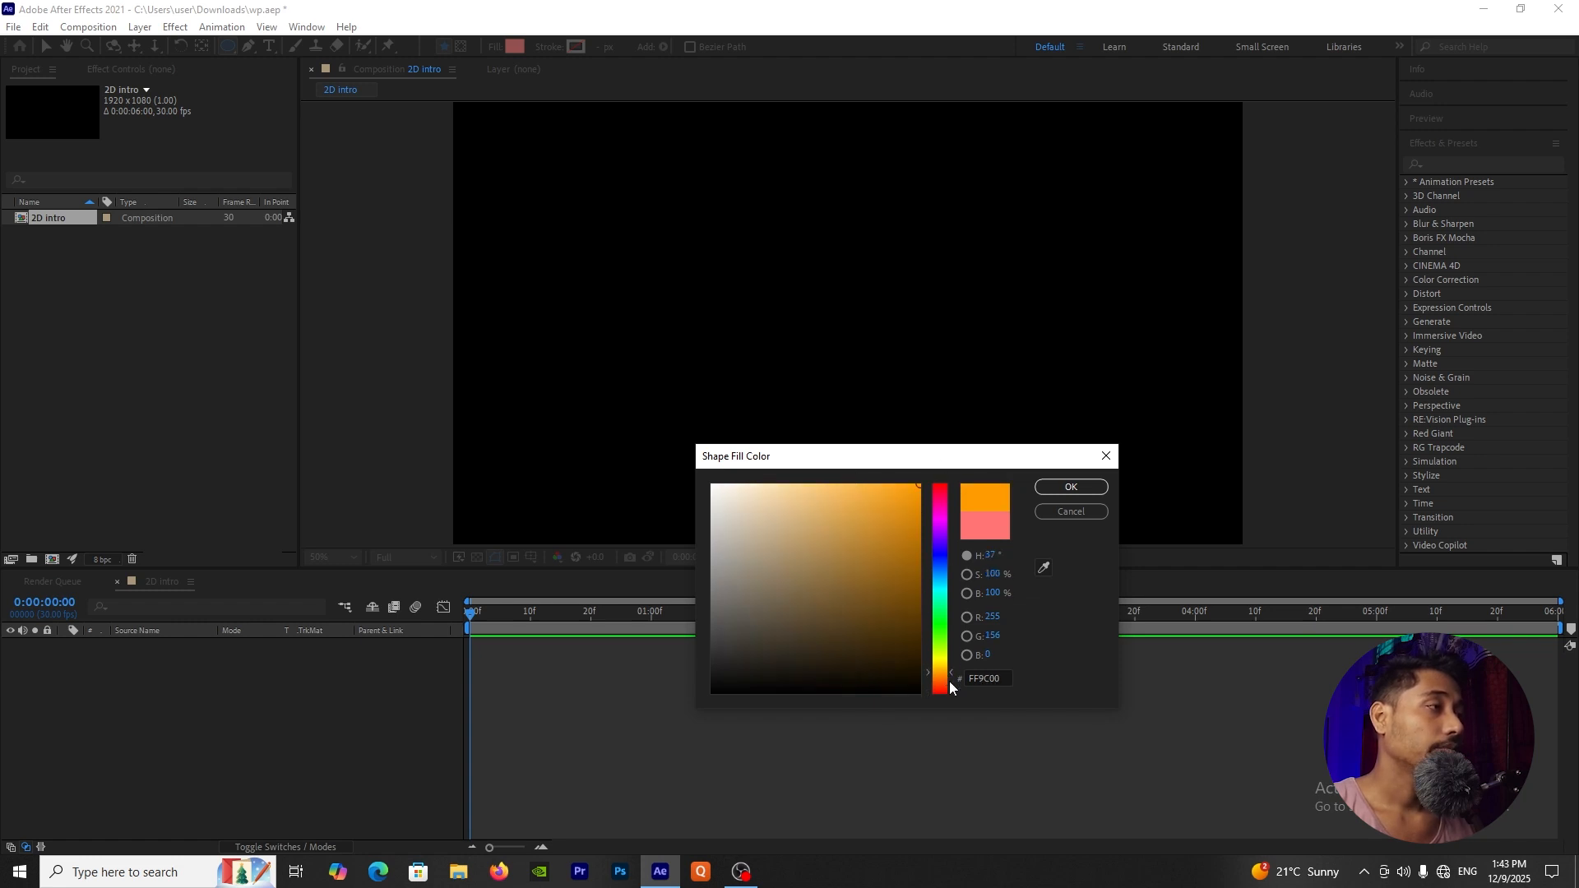
left_click_drag(946, 681, 948, 659)
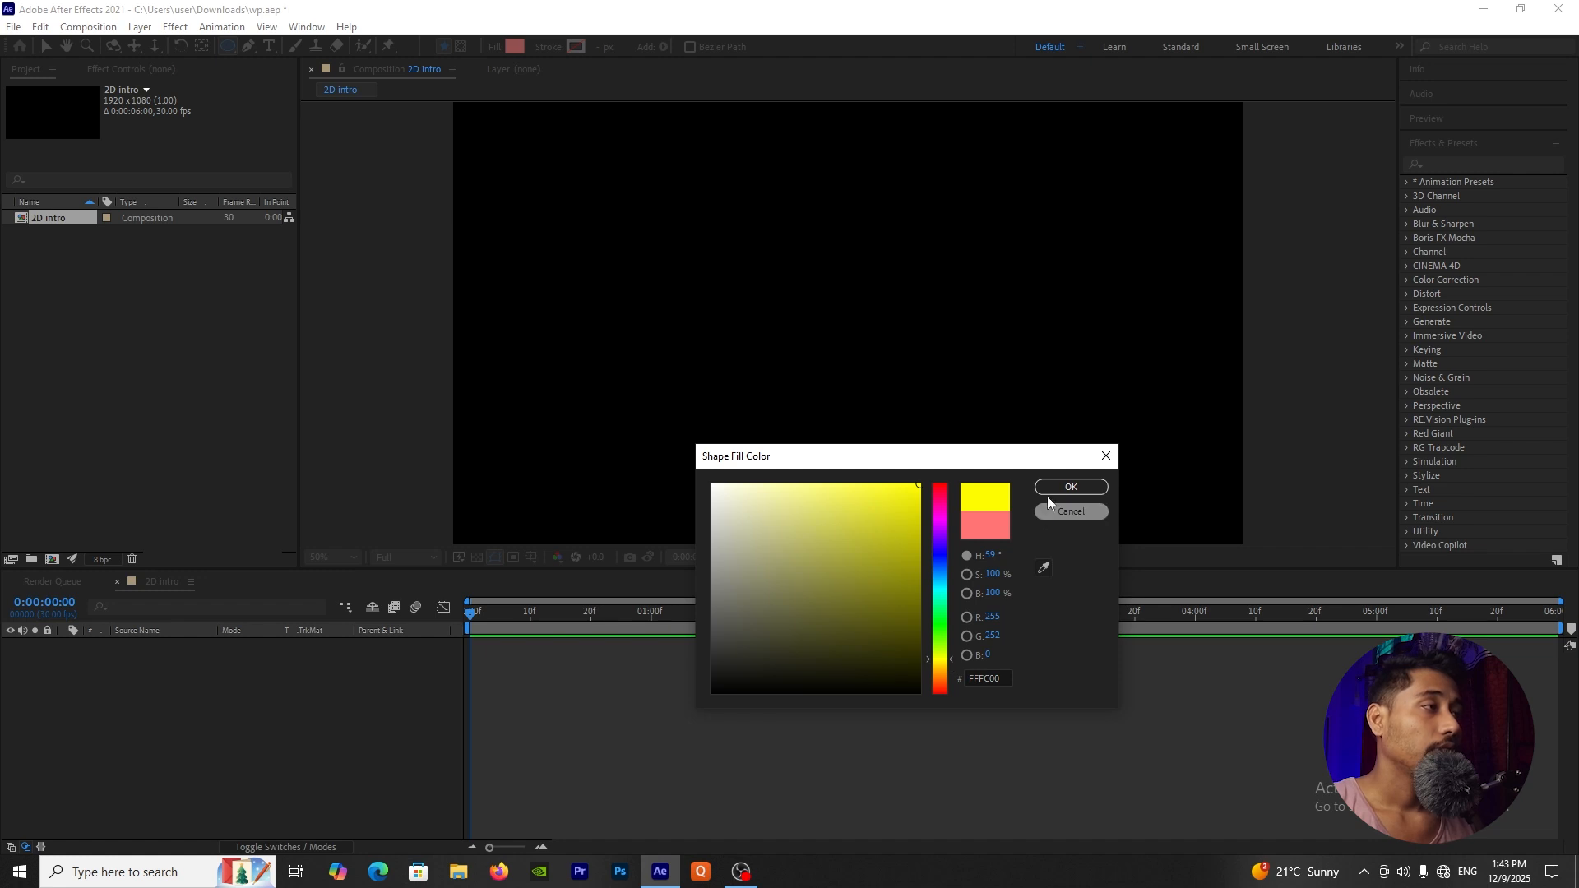
left_click(1073, 486)
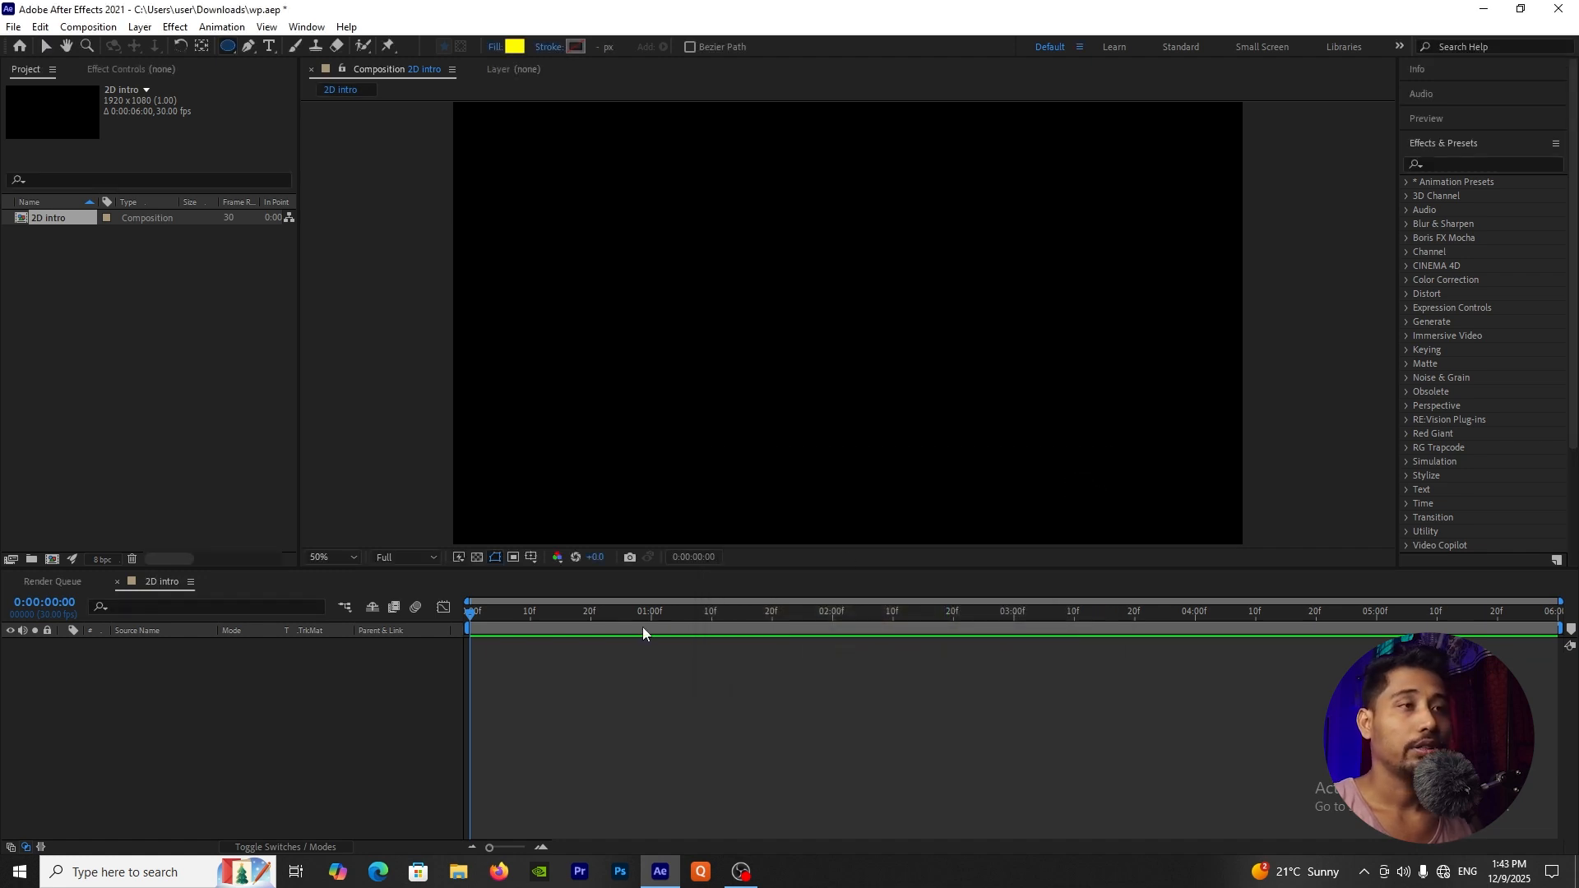
left_click(256, 712)
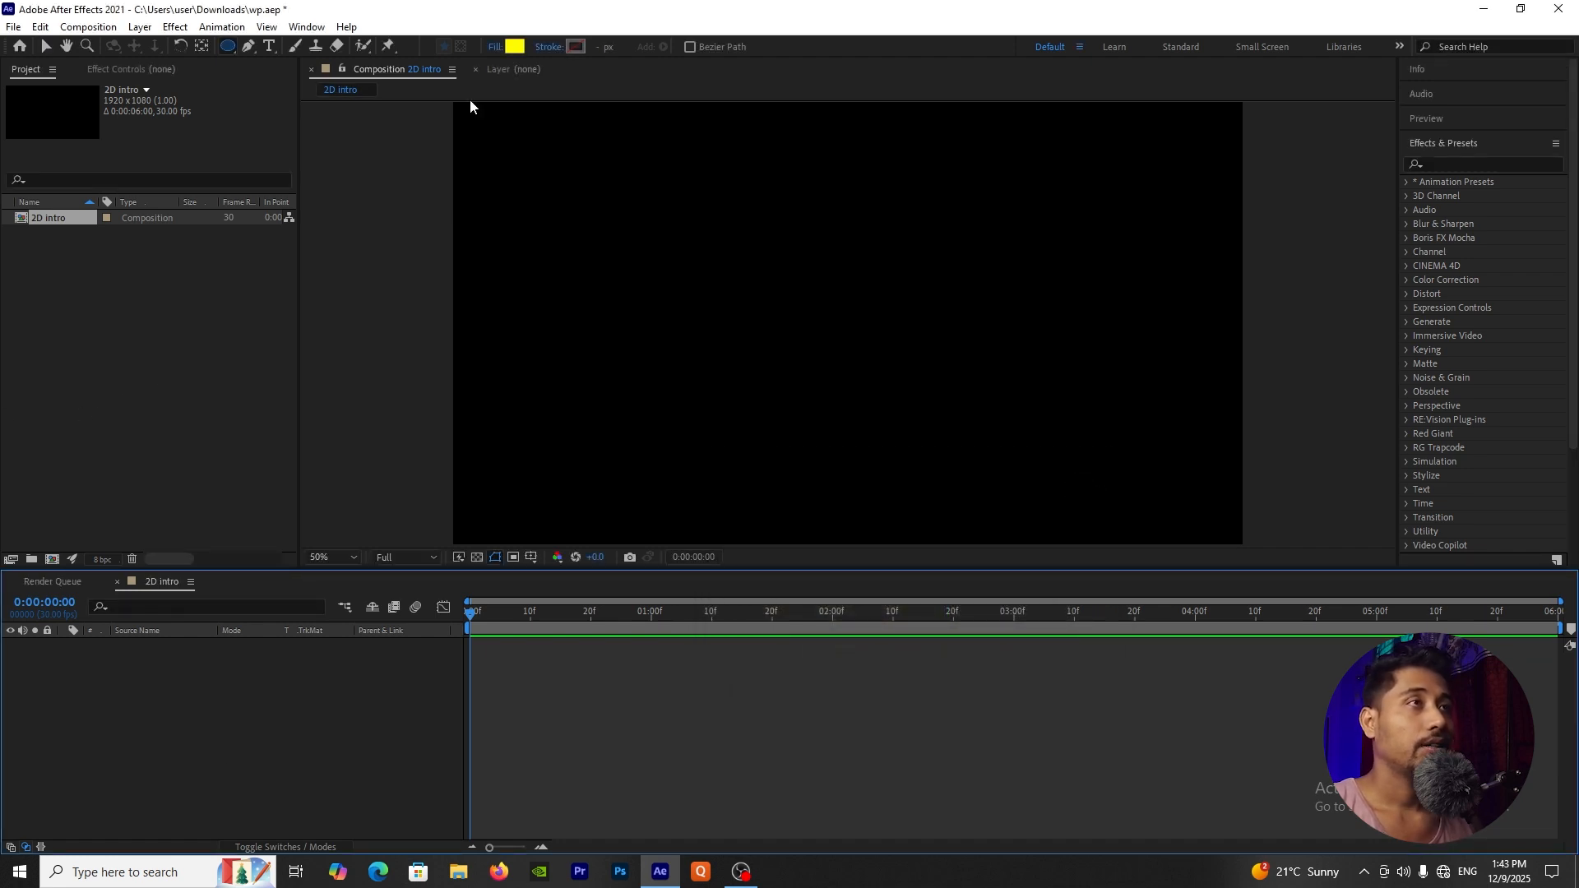
left_click(231, 53)
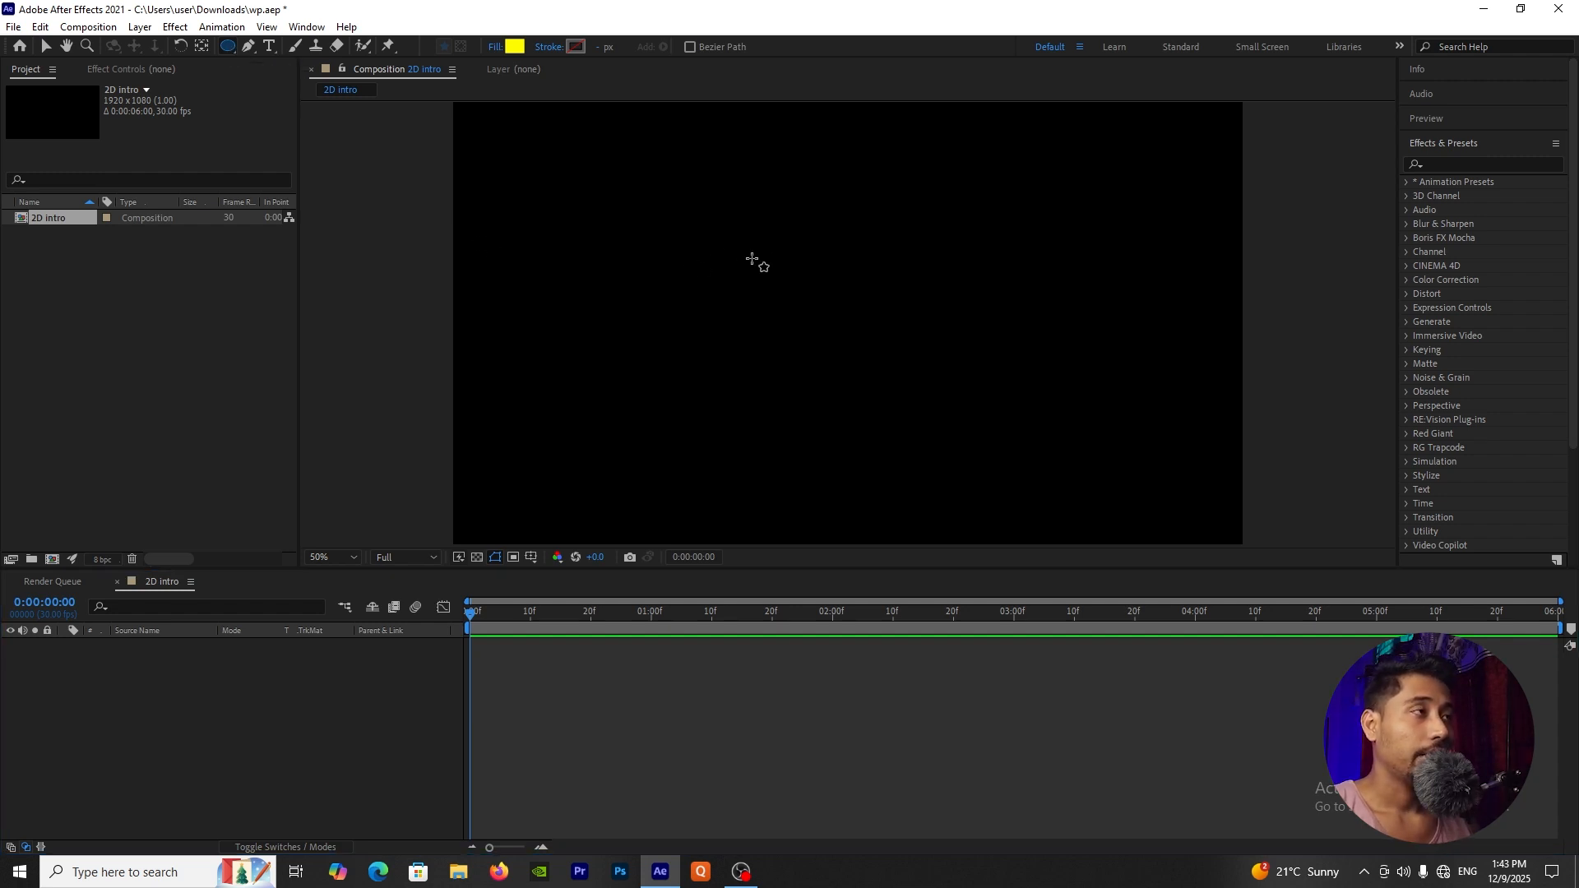
left_click_drag(753, 260, 880, 333)
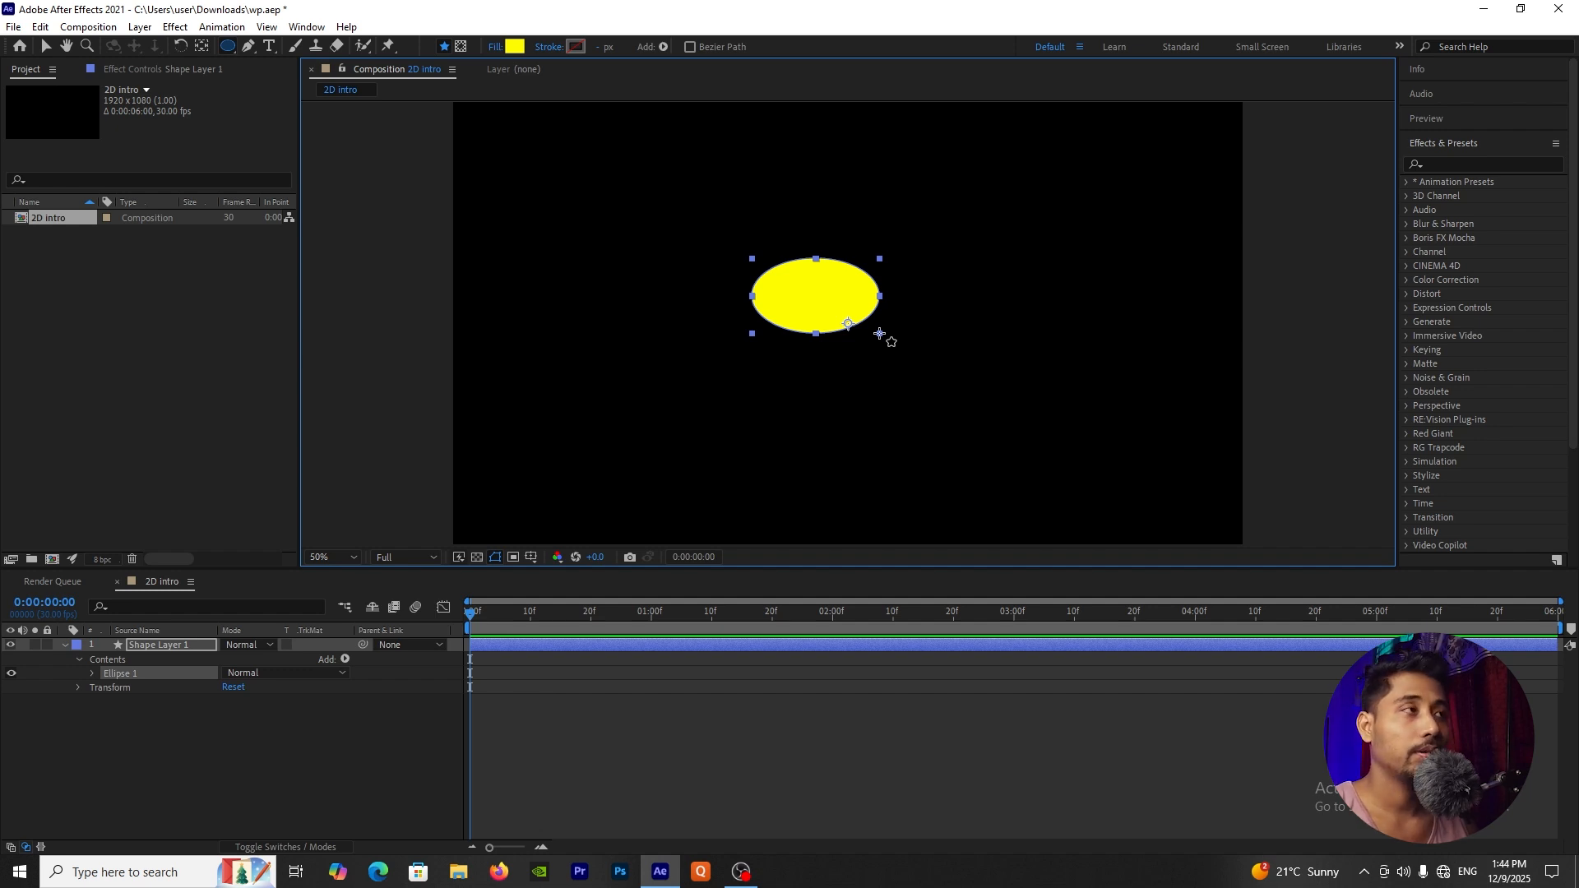
key("Delete")
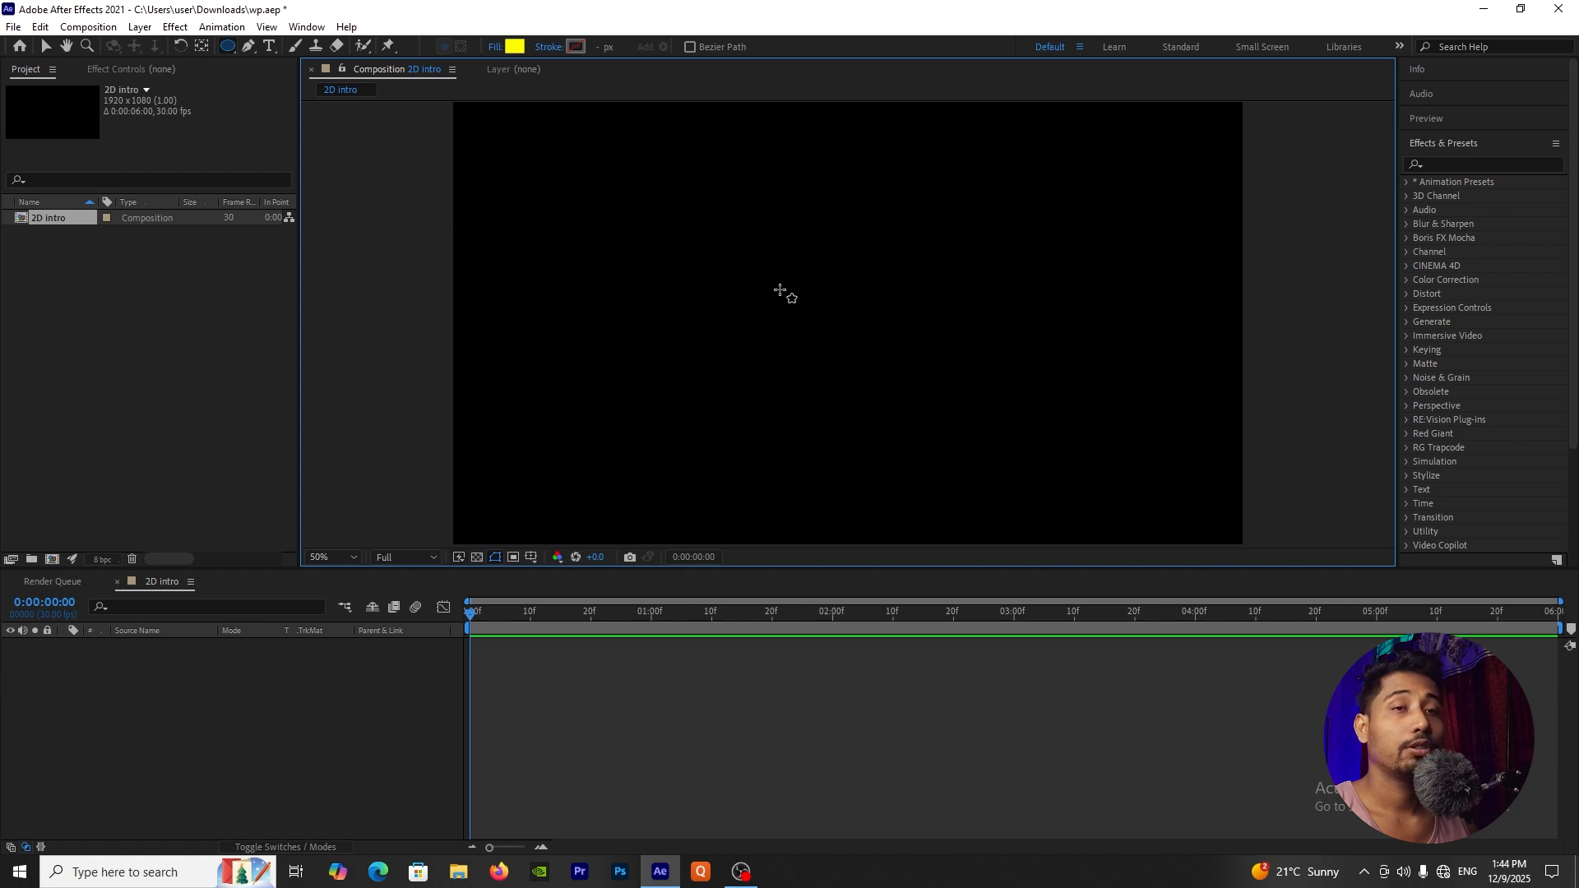
Step: Draw a small perfect circle slightly above and left of the composition's centre, and select its layer
left_click_drag(746, 252, 830, 346)
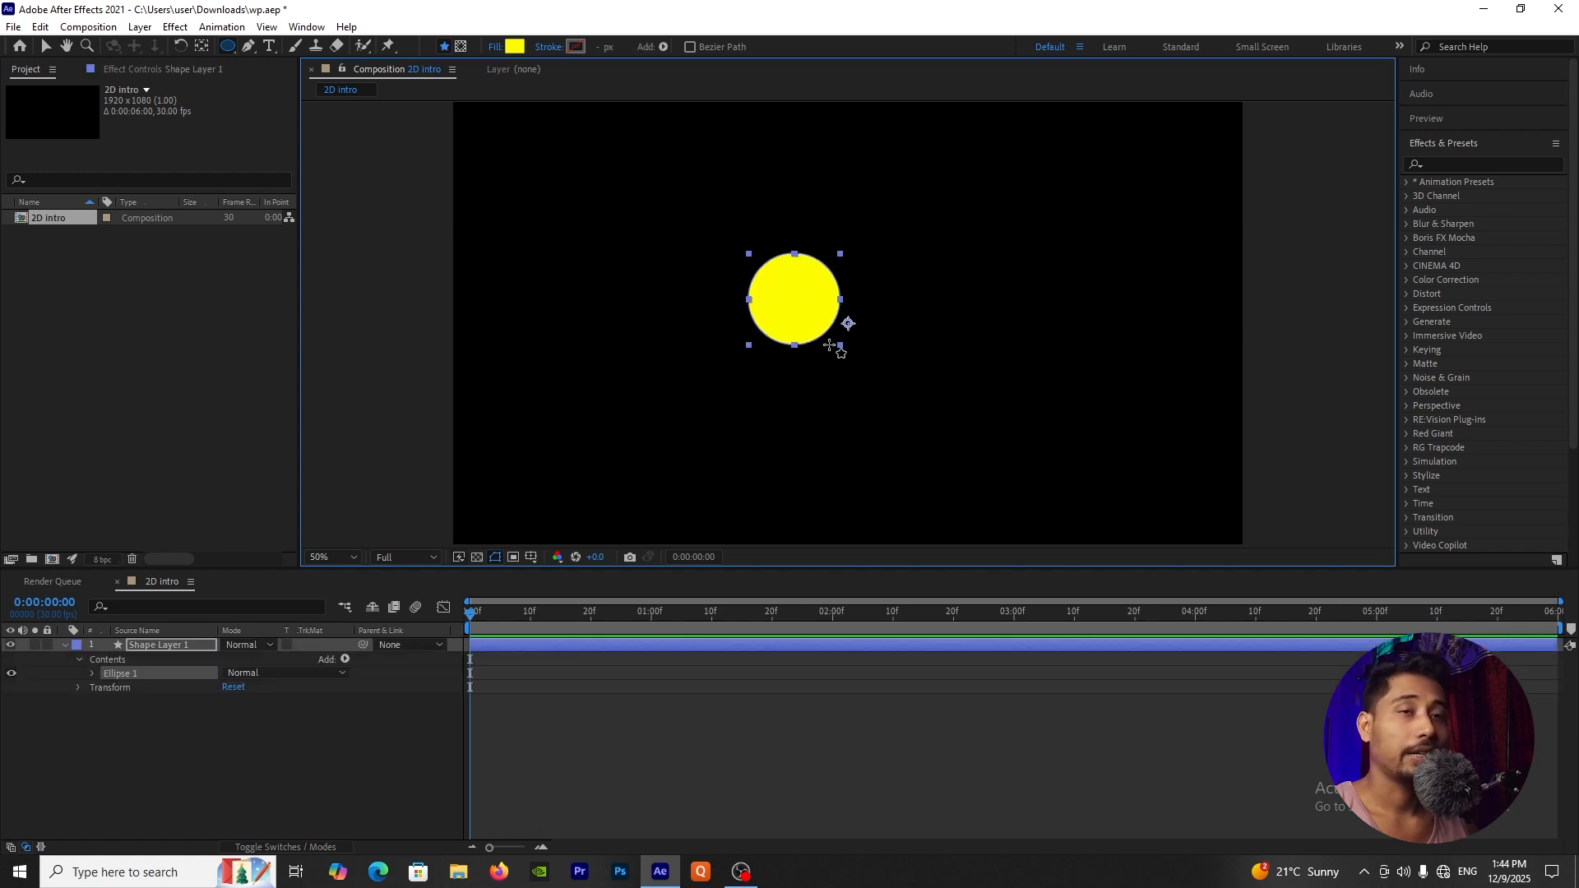
left_click(169, 769)
left_click(149, 649)
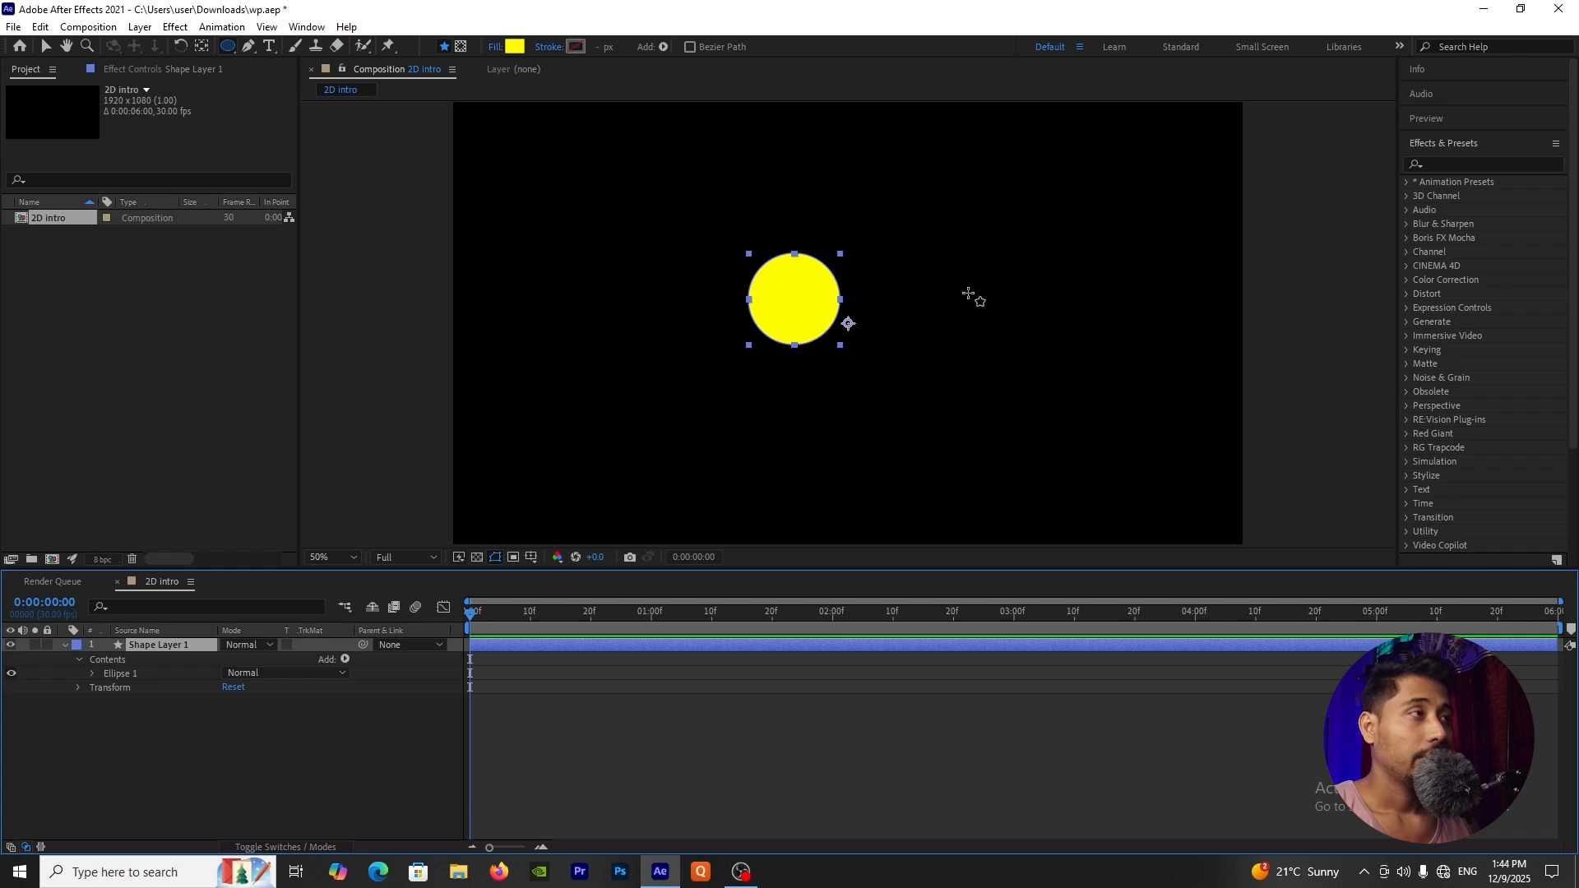
Step: Center the anchor point of the circle's shape layer within the circle
key("period")
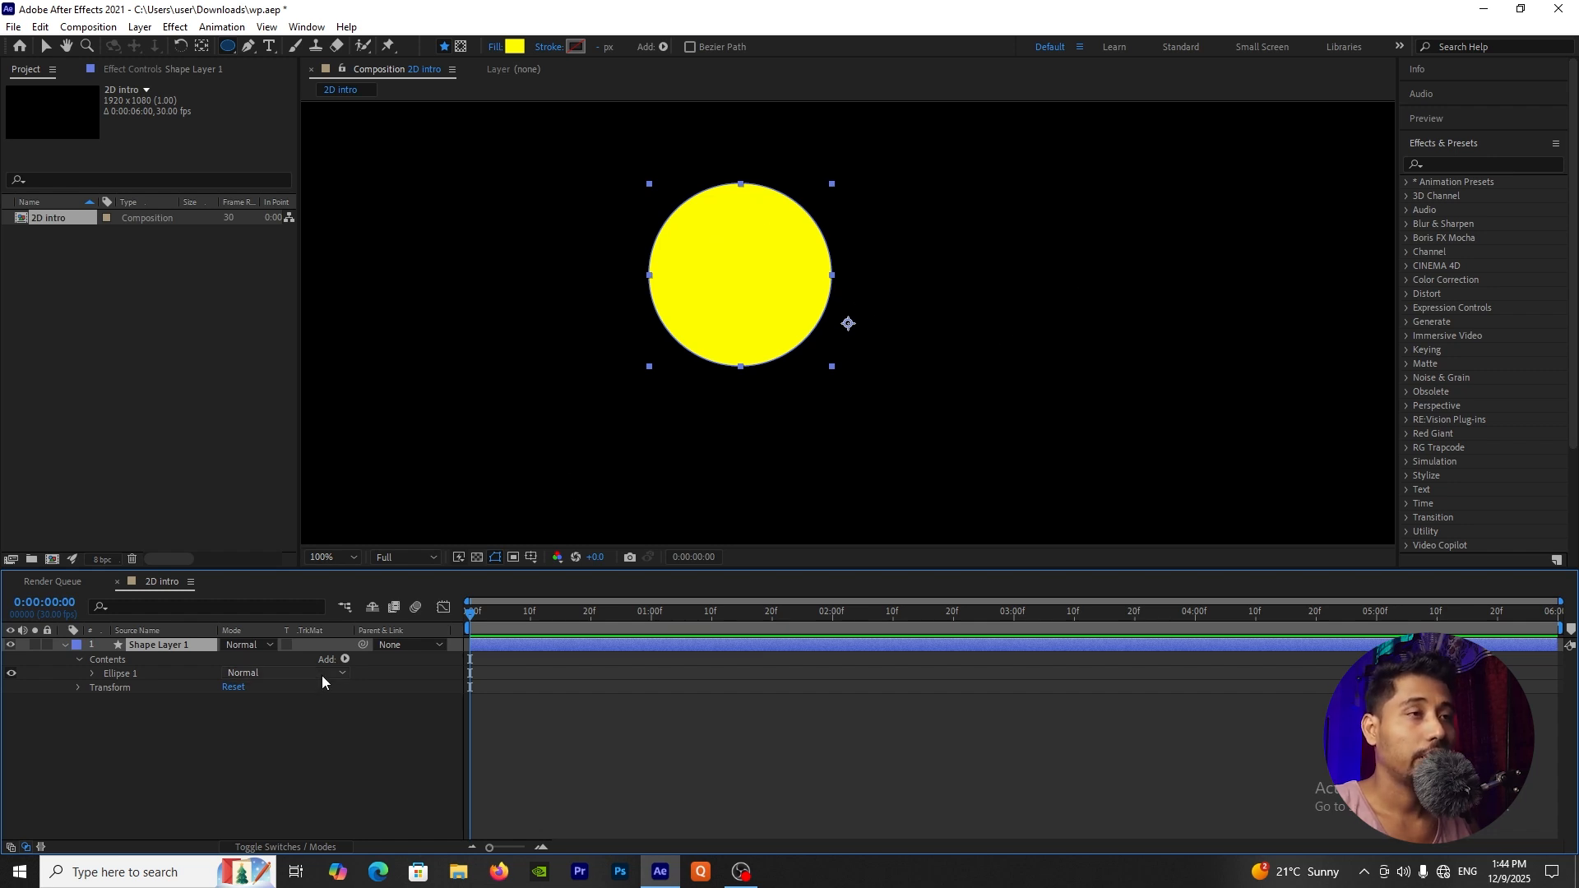
left_click(215, 761)
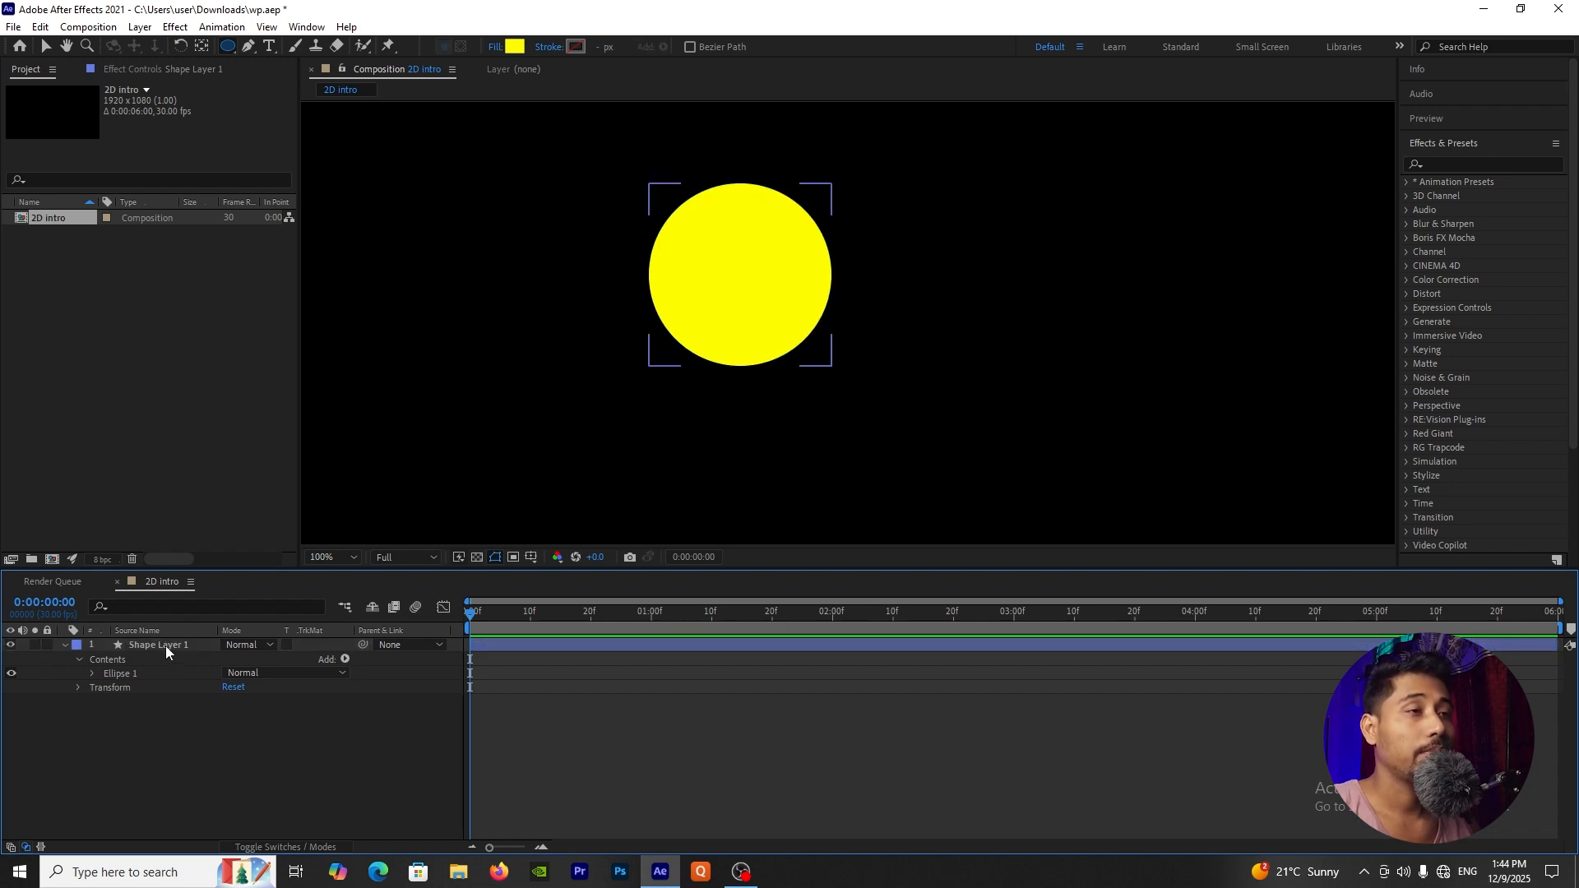
left_click(165, 645)
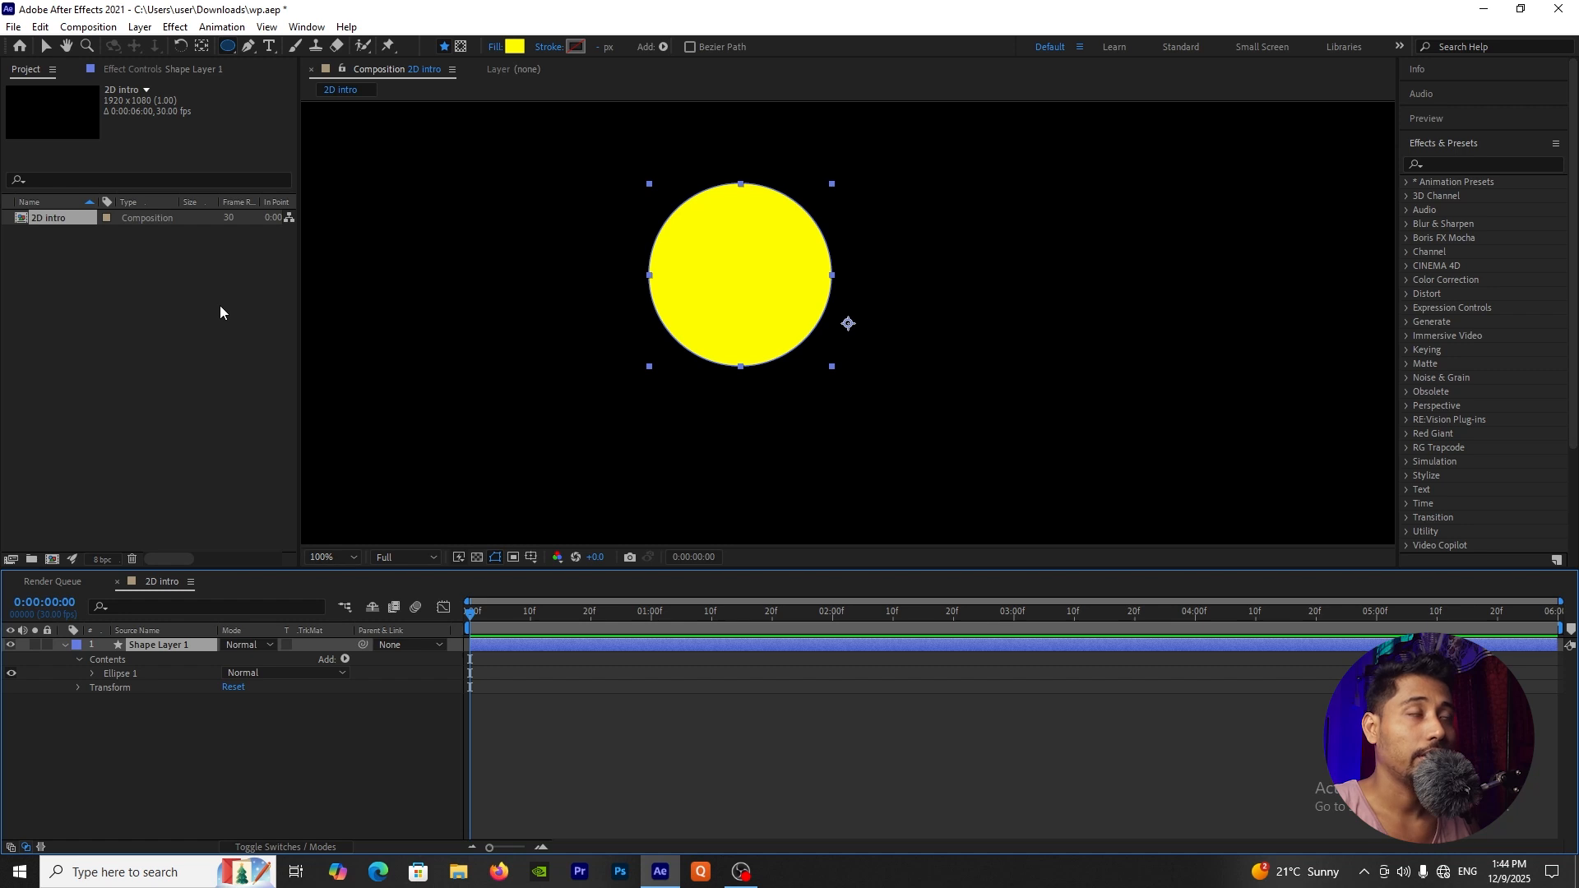
left_click(205, 51)
key("ctrl+alt+Home")
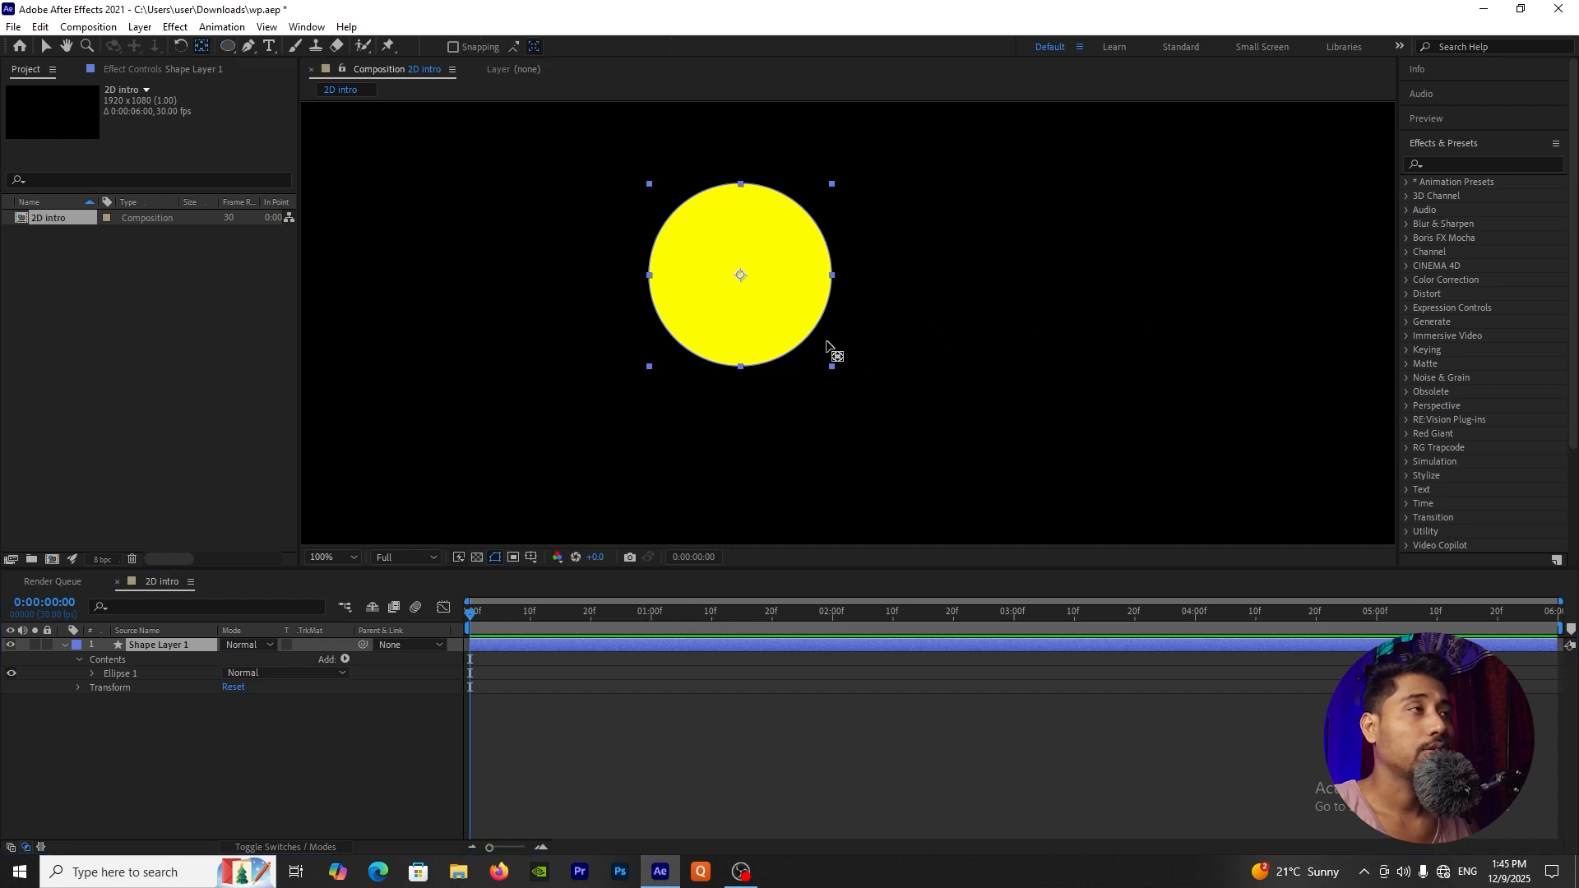
scroll(823, 344, "up", 2)
scroll(829, 343, "down", 4)
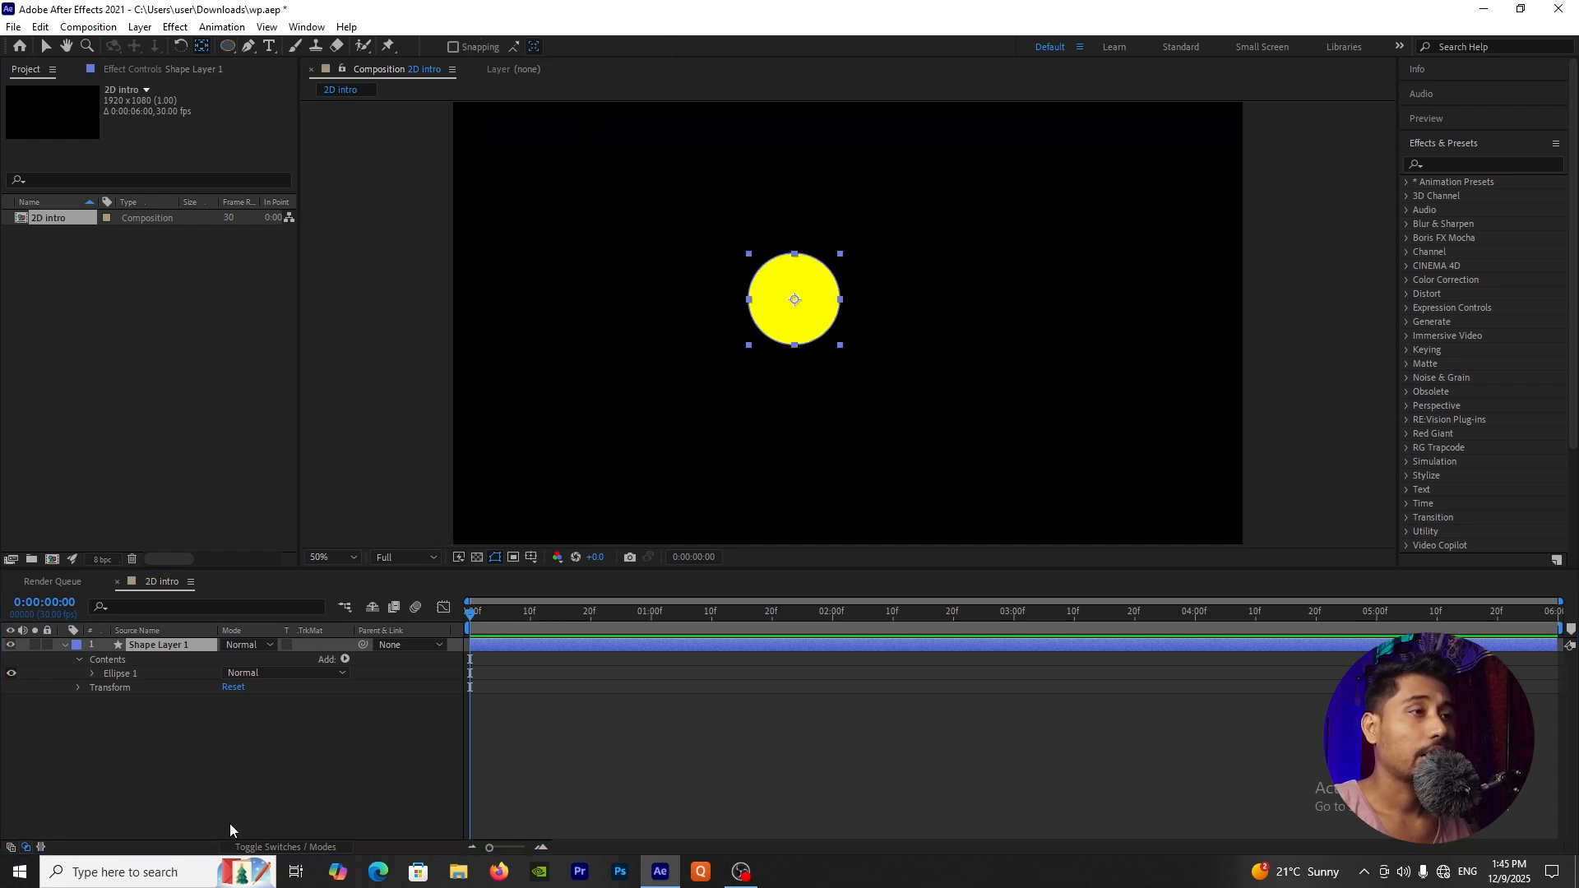
Step: Center the yellow circle's shape layer horizontally and vertically in the composition
left_click(180, 724)
left_click(142, 647)
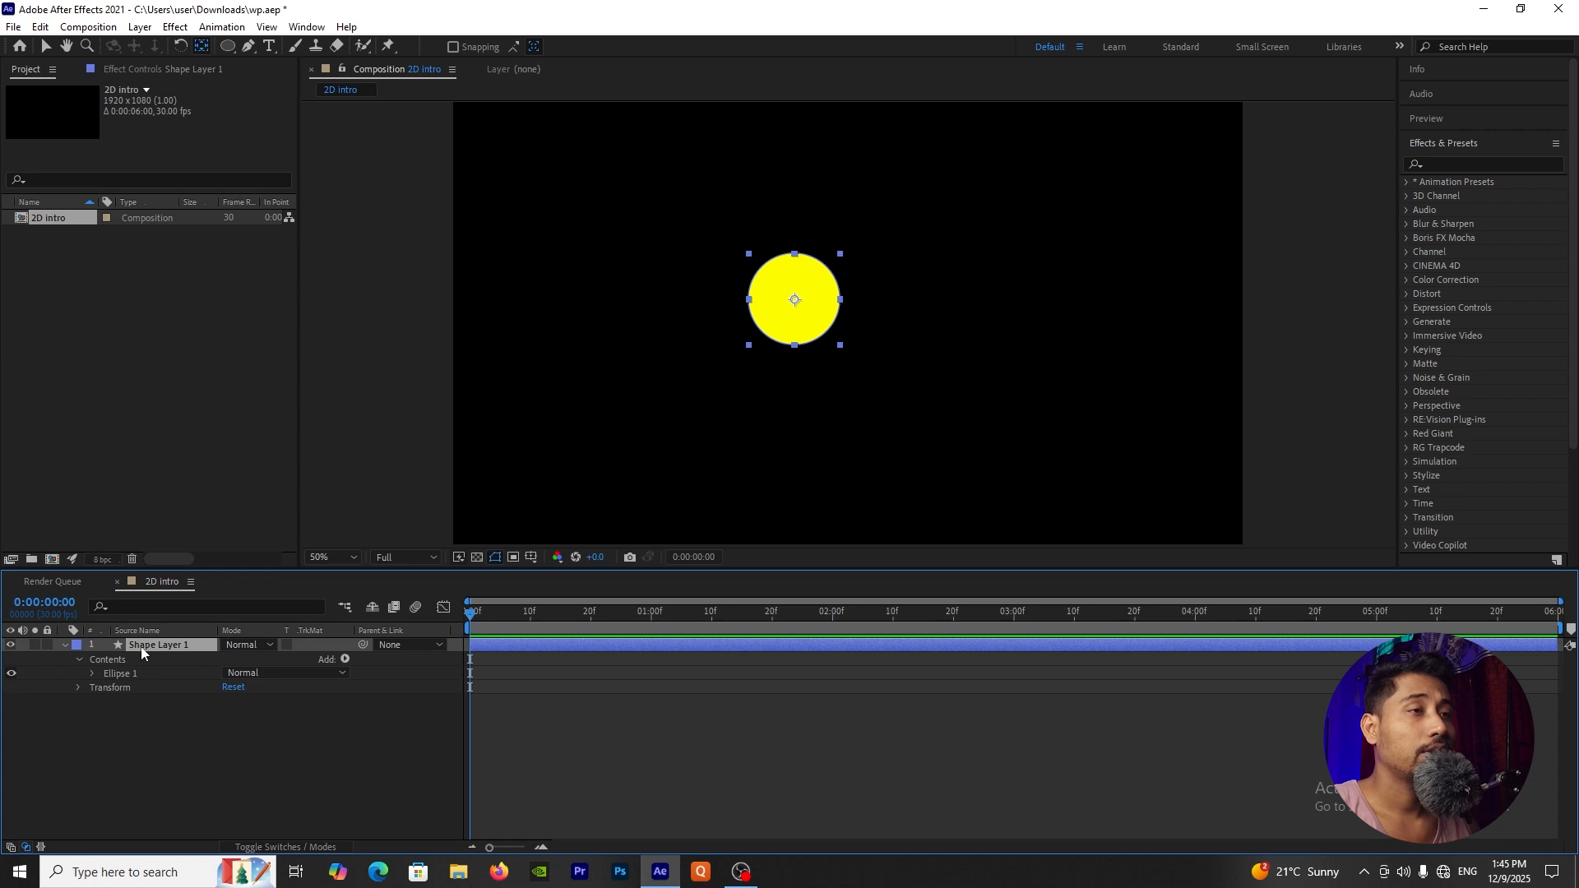
left_click(64, 647)
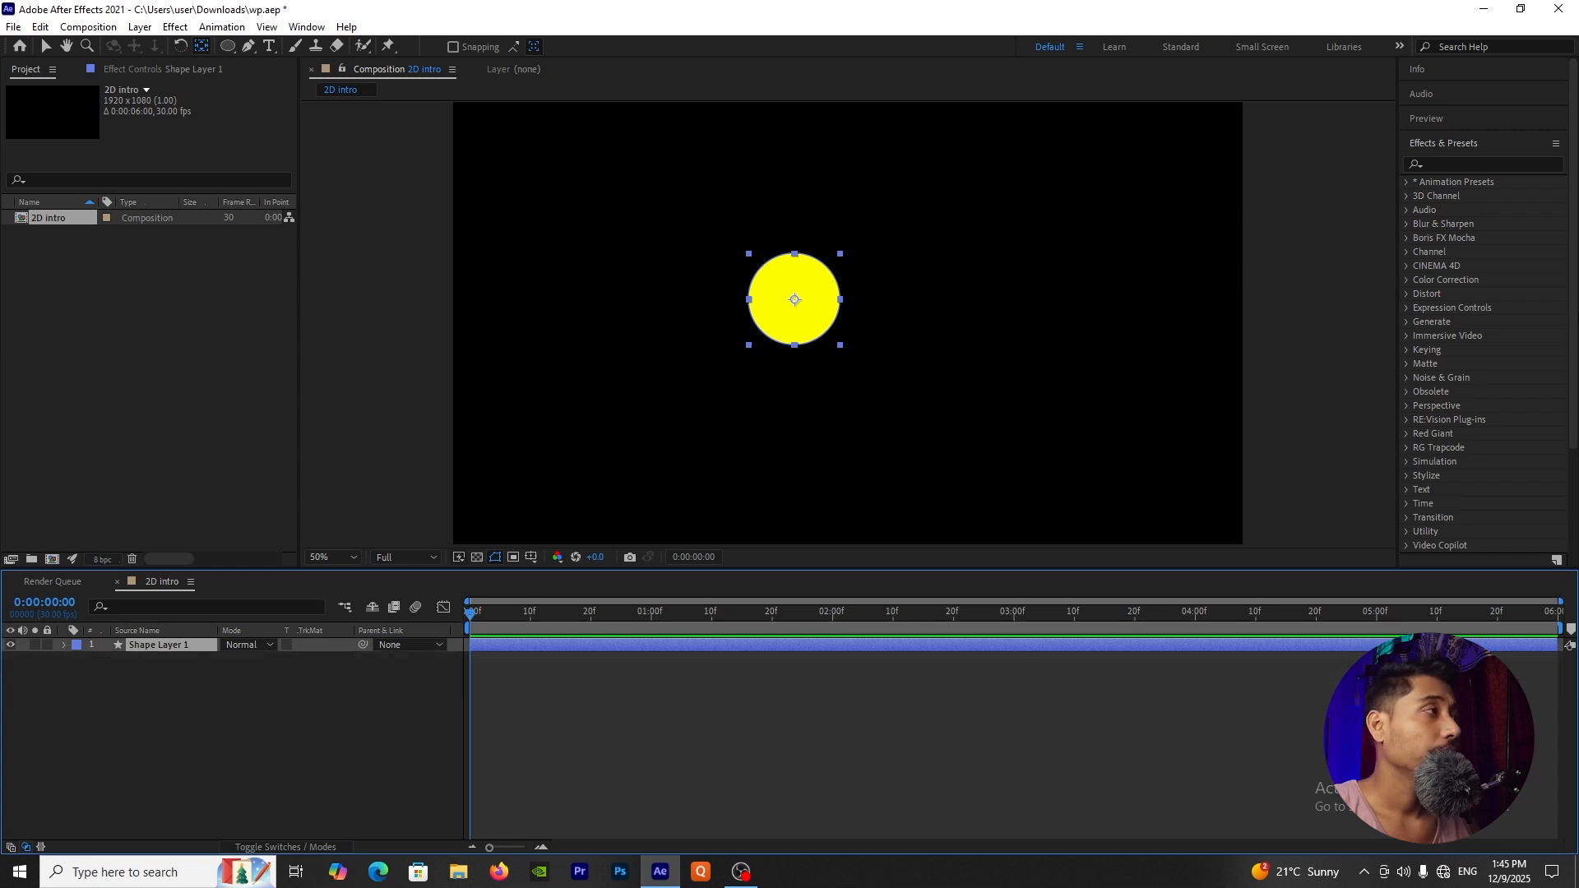
scroll(1489, 294, "down", 4)
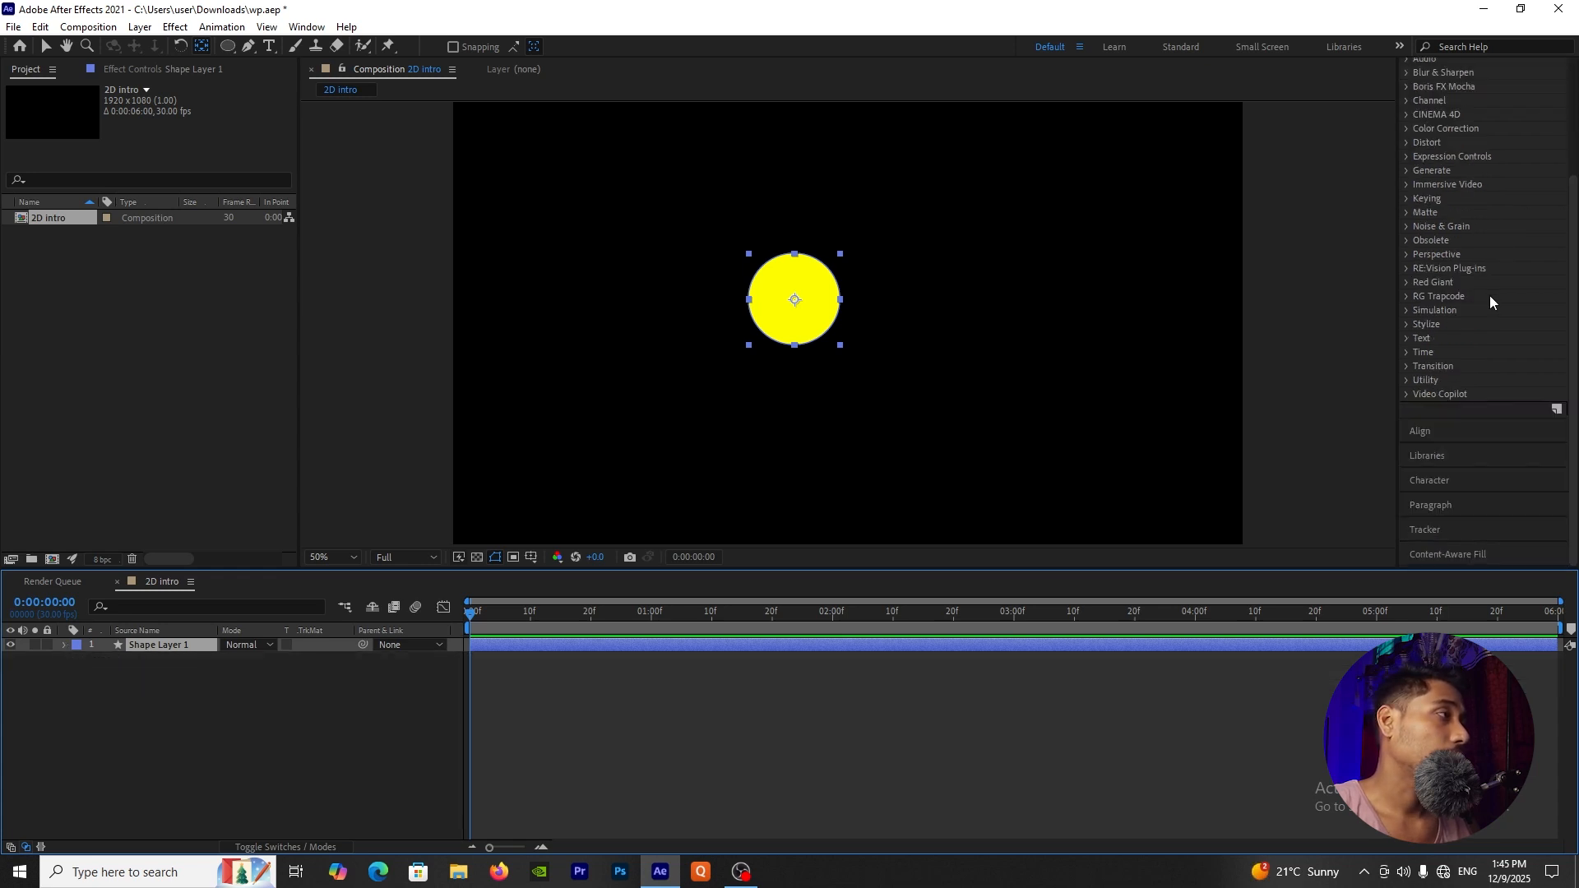
left_click(1411, 436)
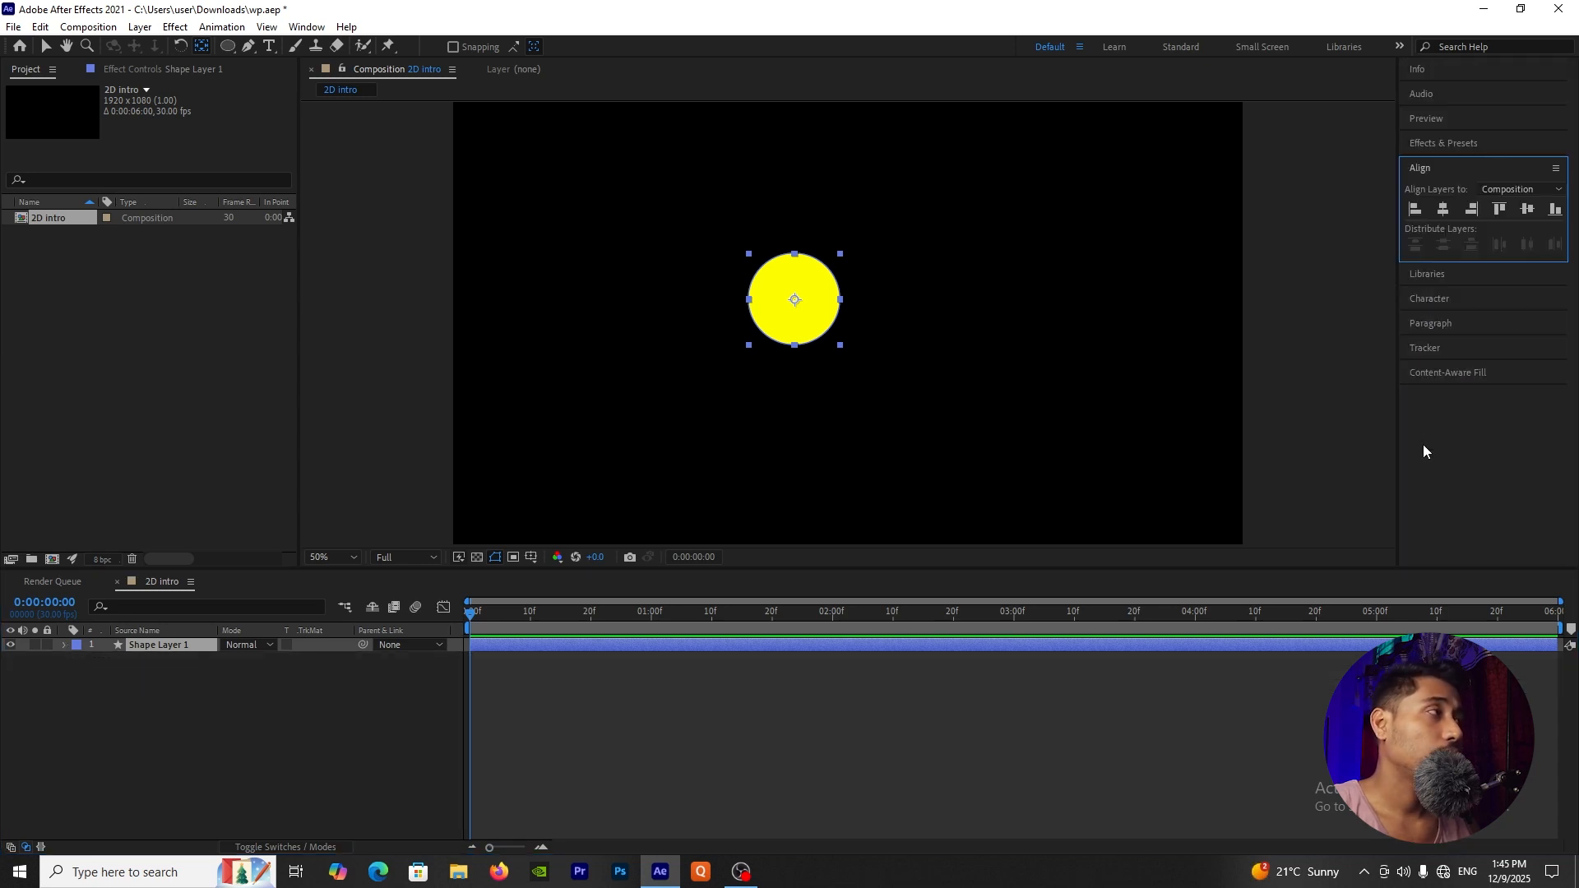
left_click(1443, 211)
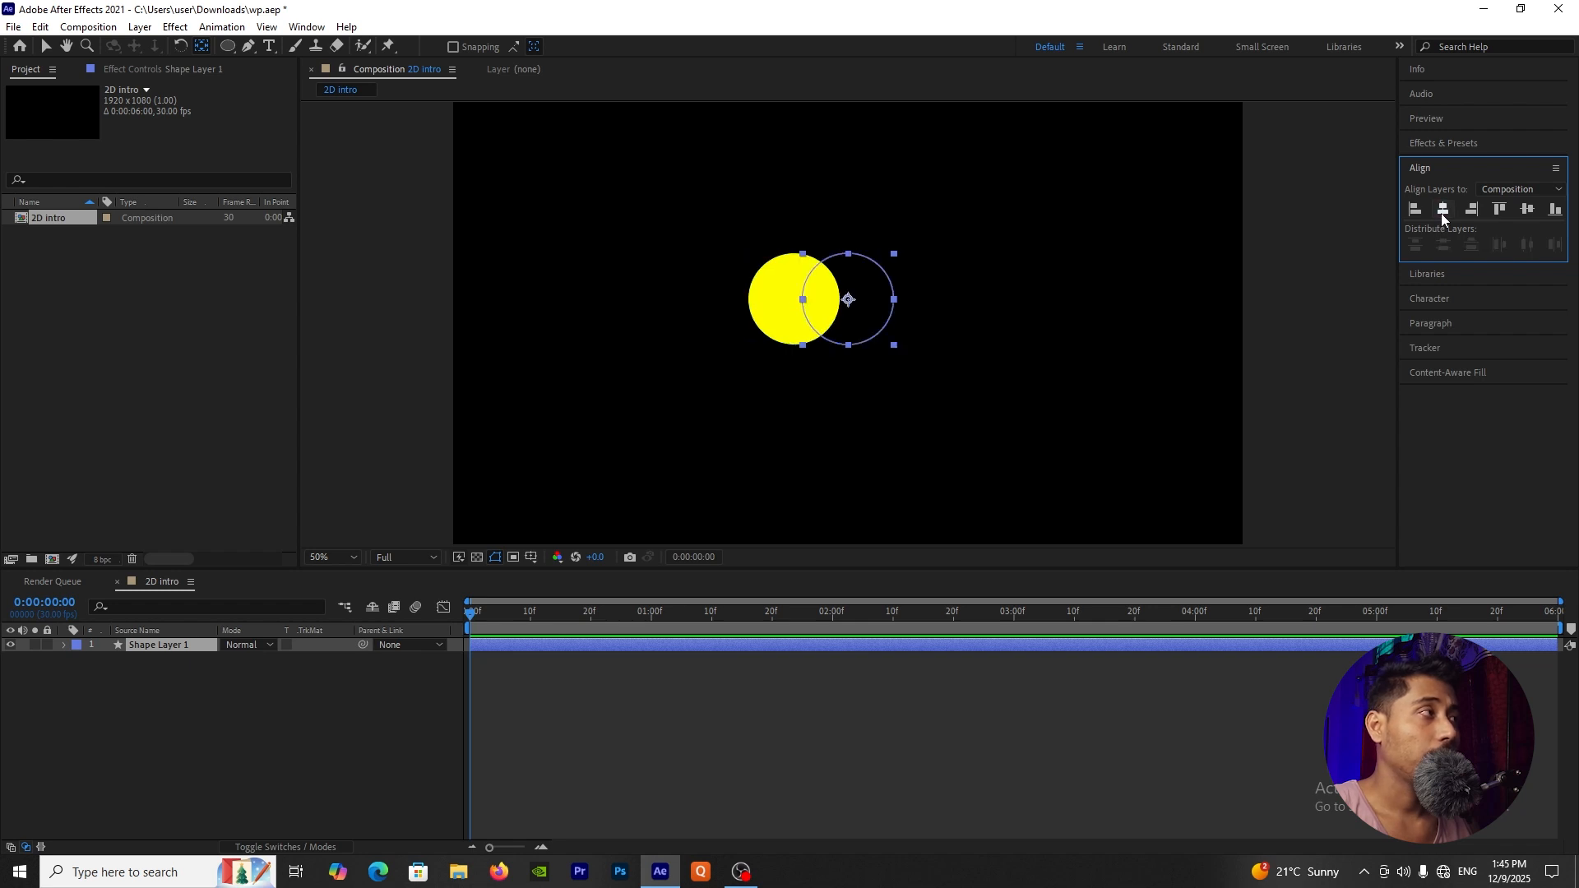
left_click(1528, 210)
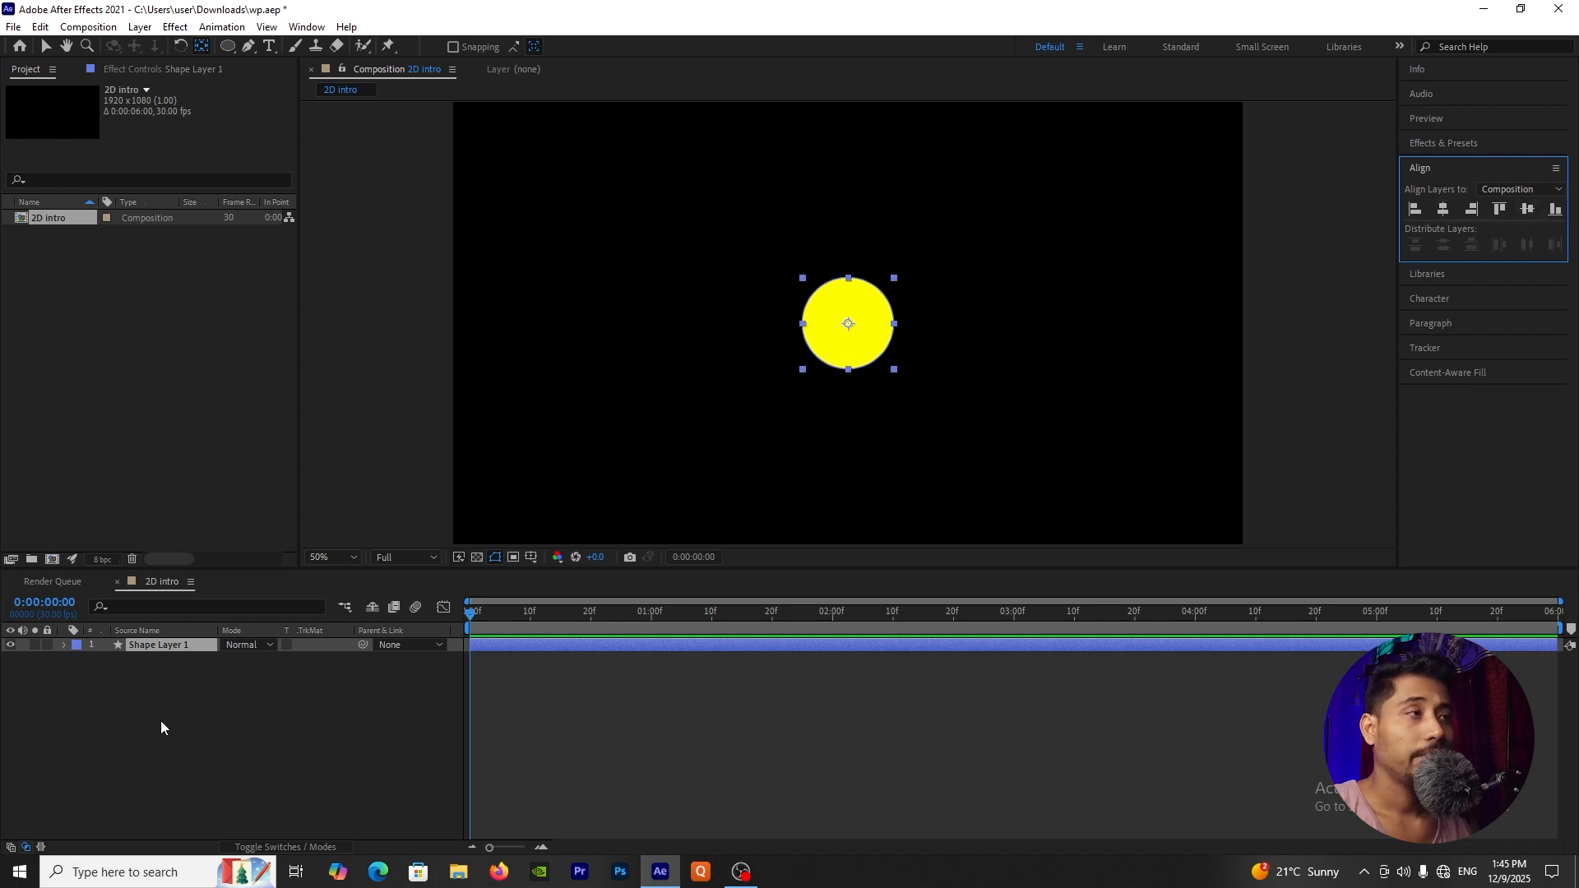
left_click(222, 716)
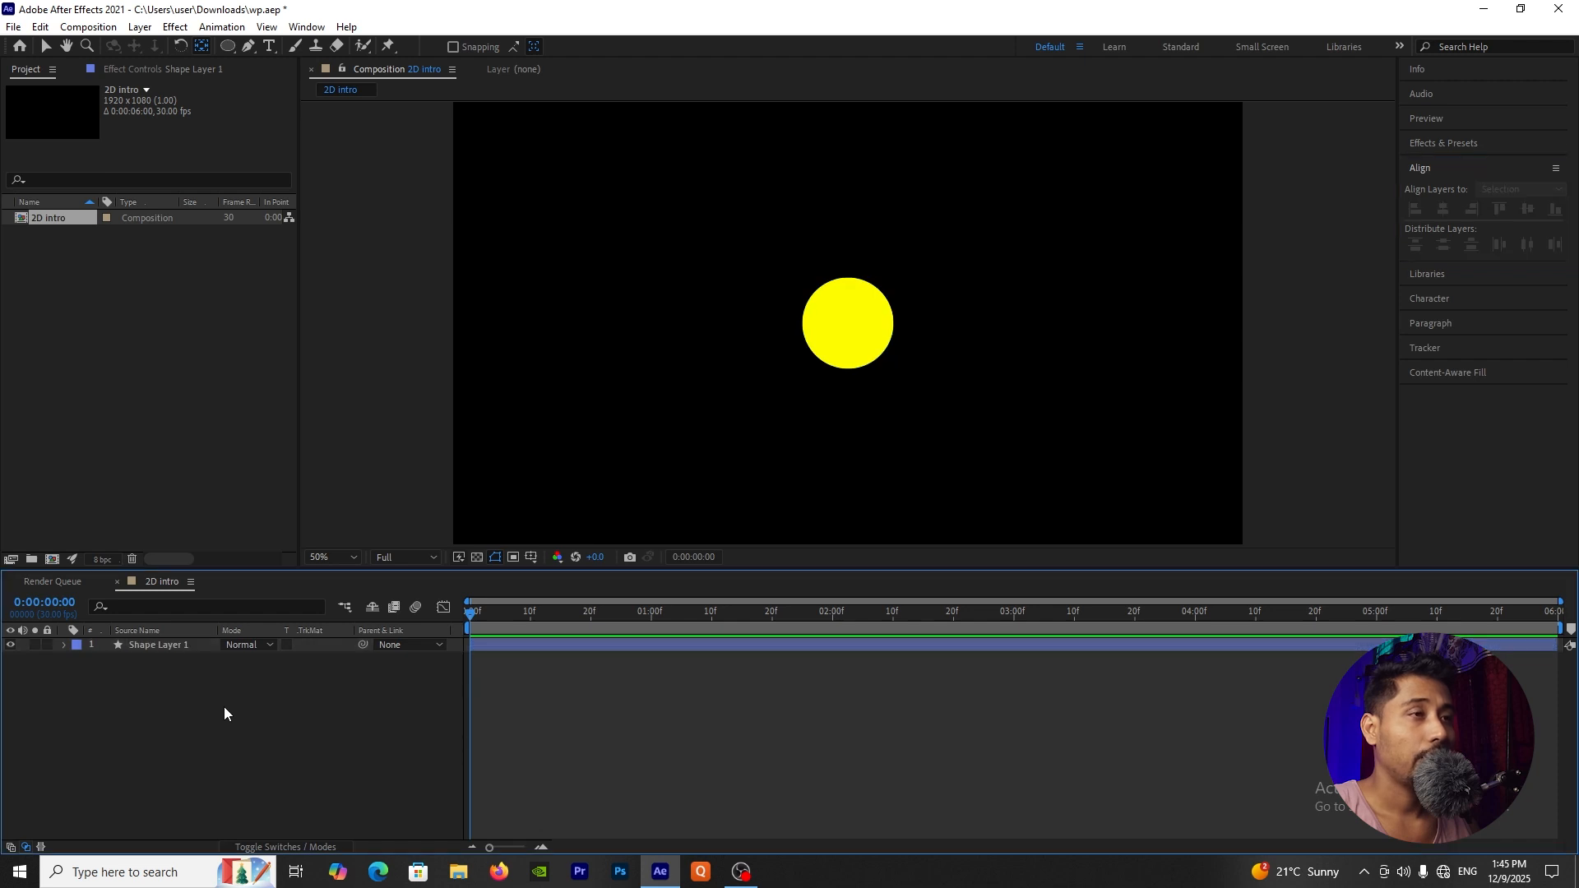
left_click(183, 647)
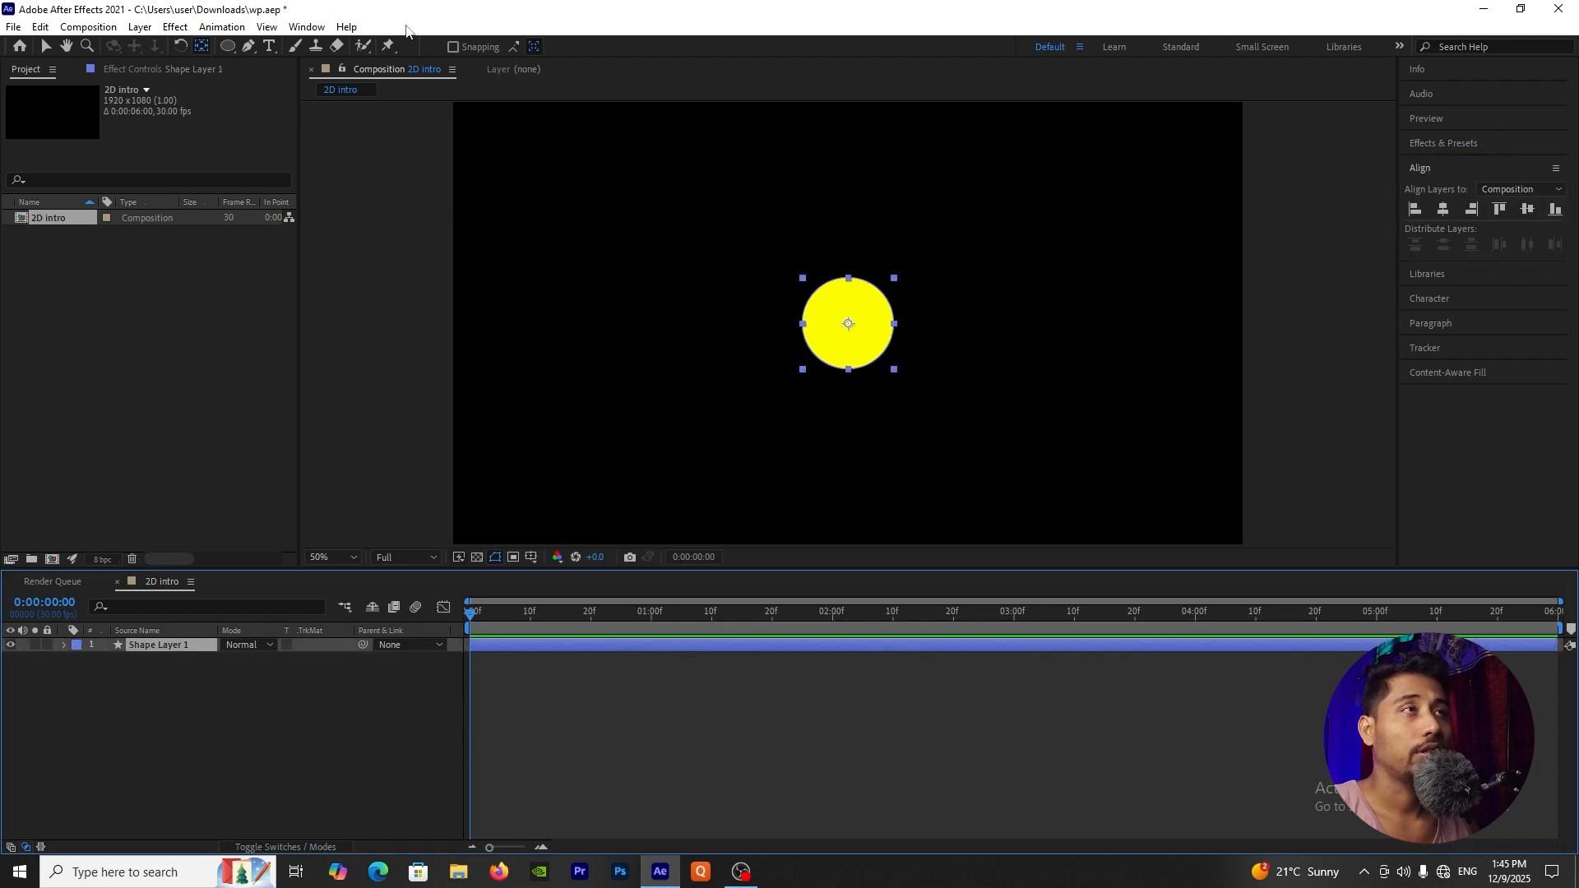
left_click(309, 30)
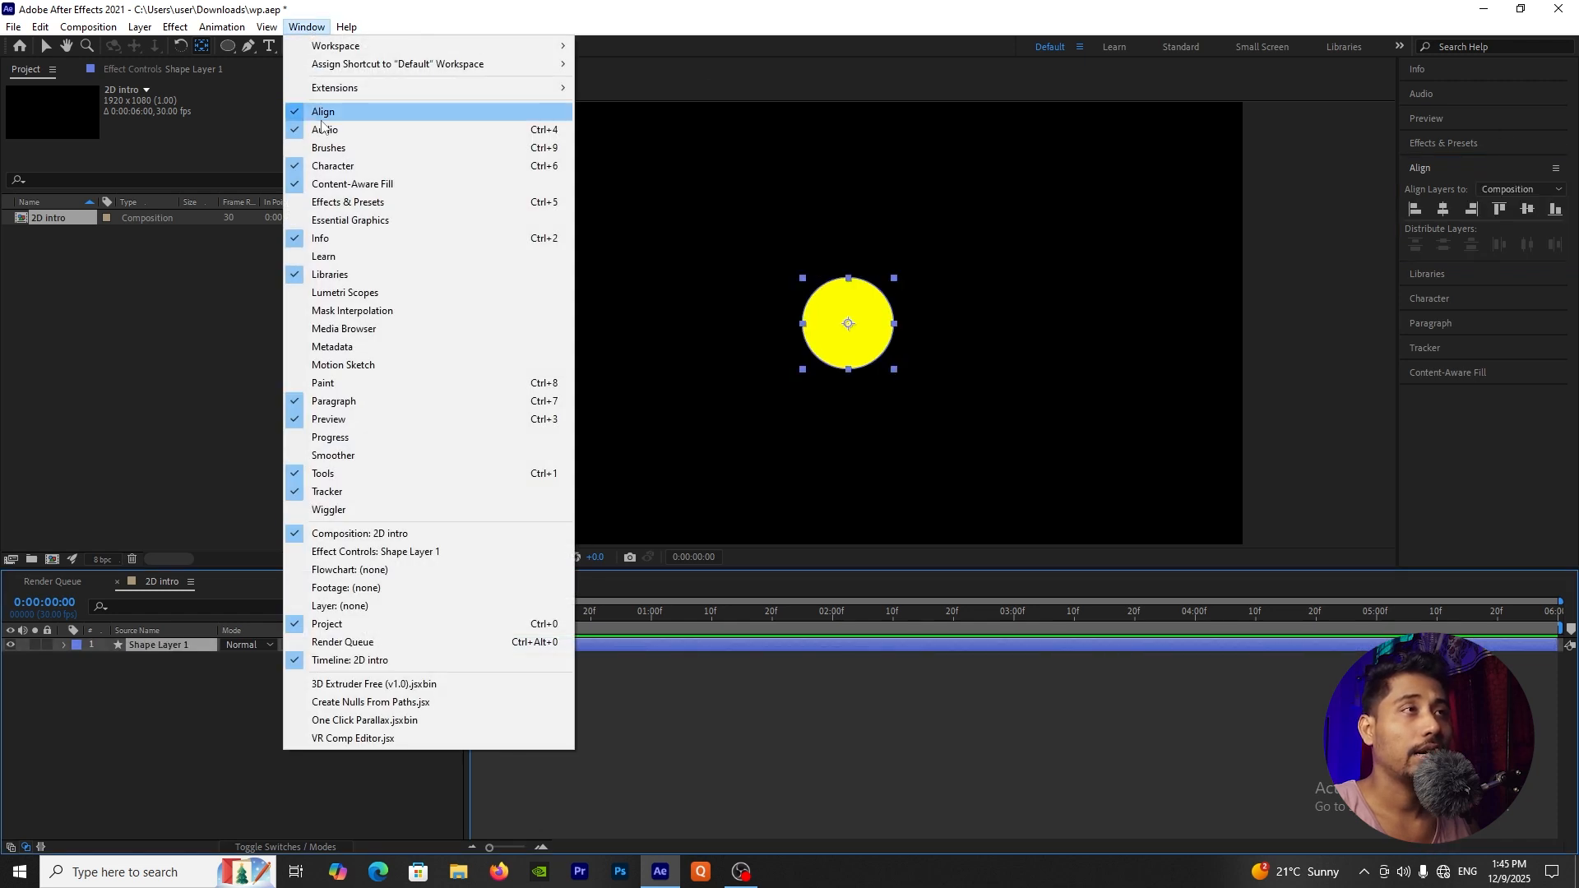
left_click(164, 691)
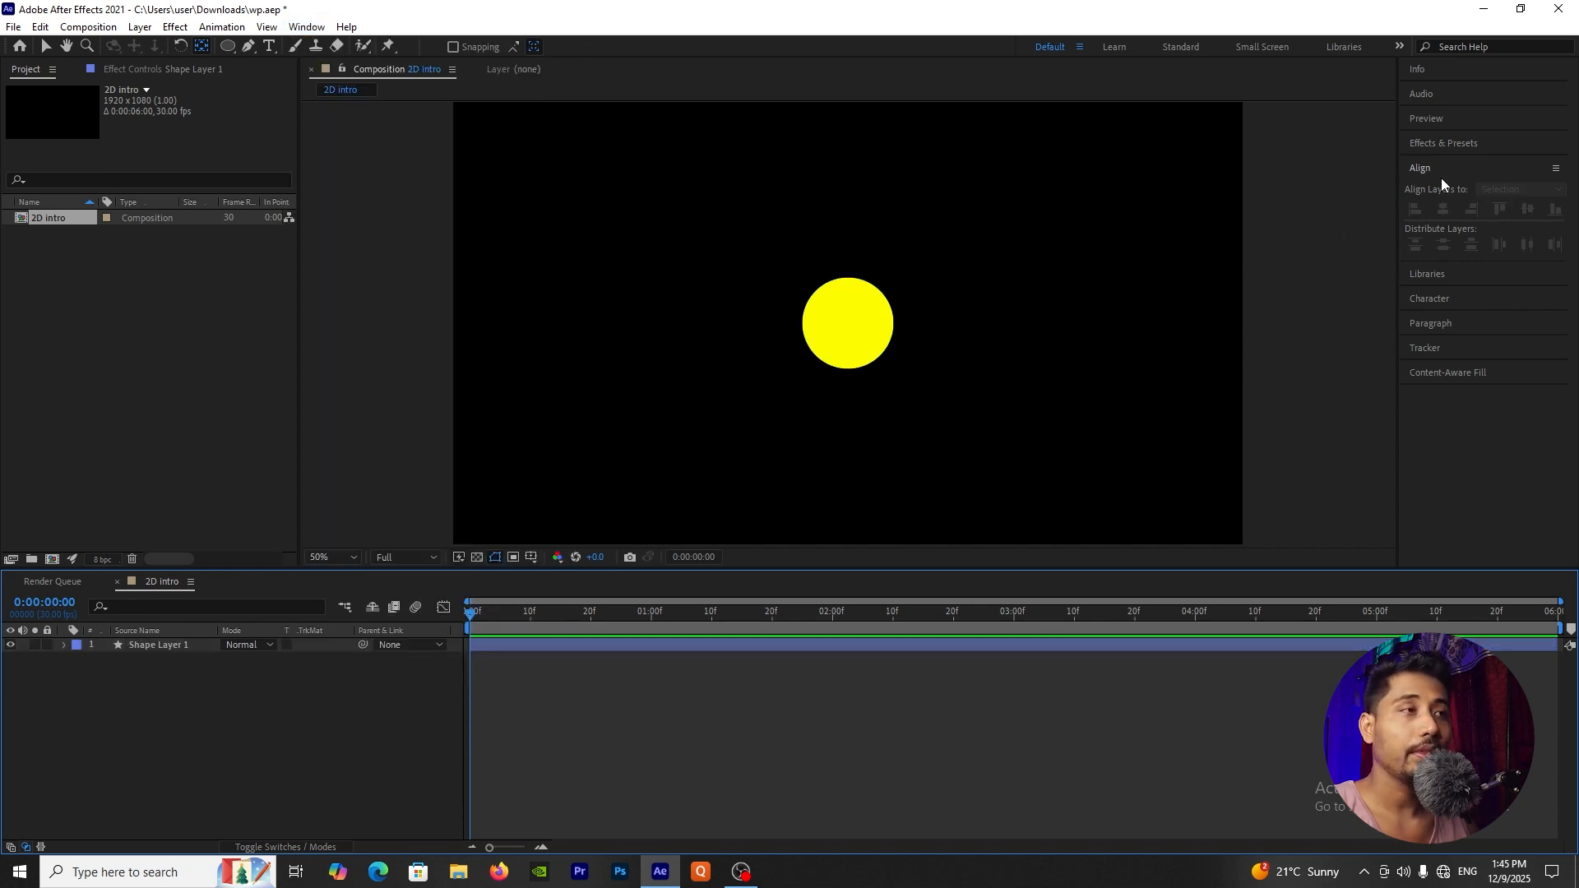
Step: Set the circle's Ellipse Path size to 0 and add a Size keyframe at 0:00:00:00
left_click(66, 648)
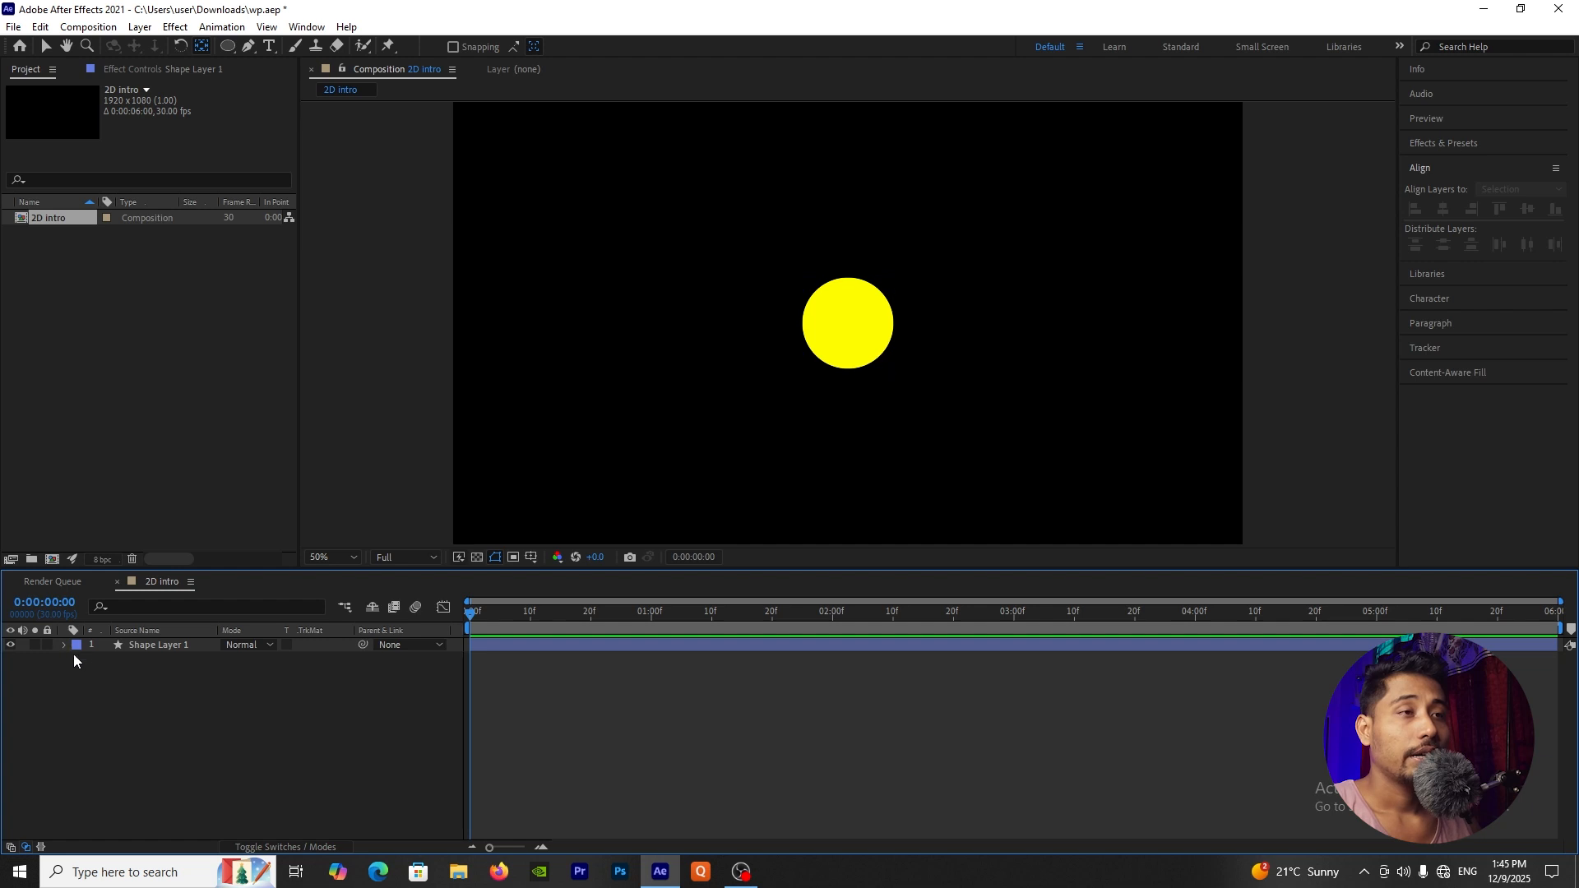
left_click(131, 650)
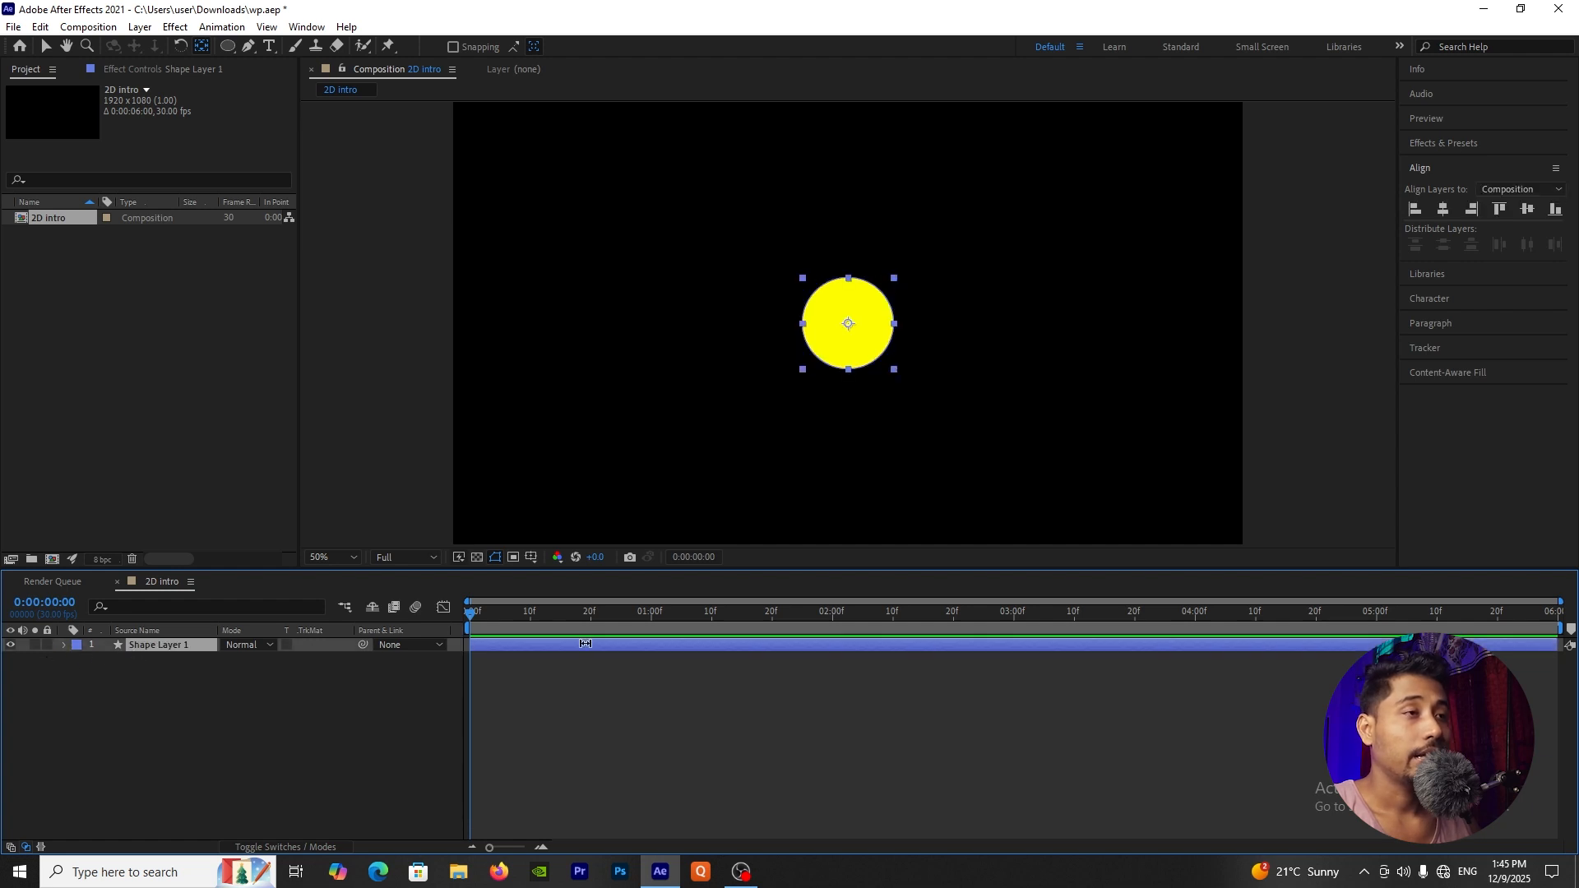
left_click(65, 645)
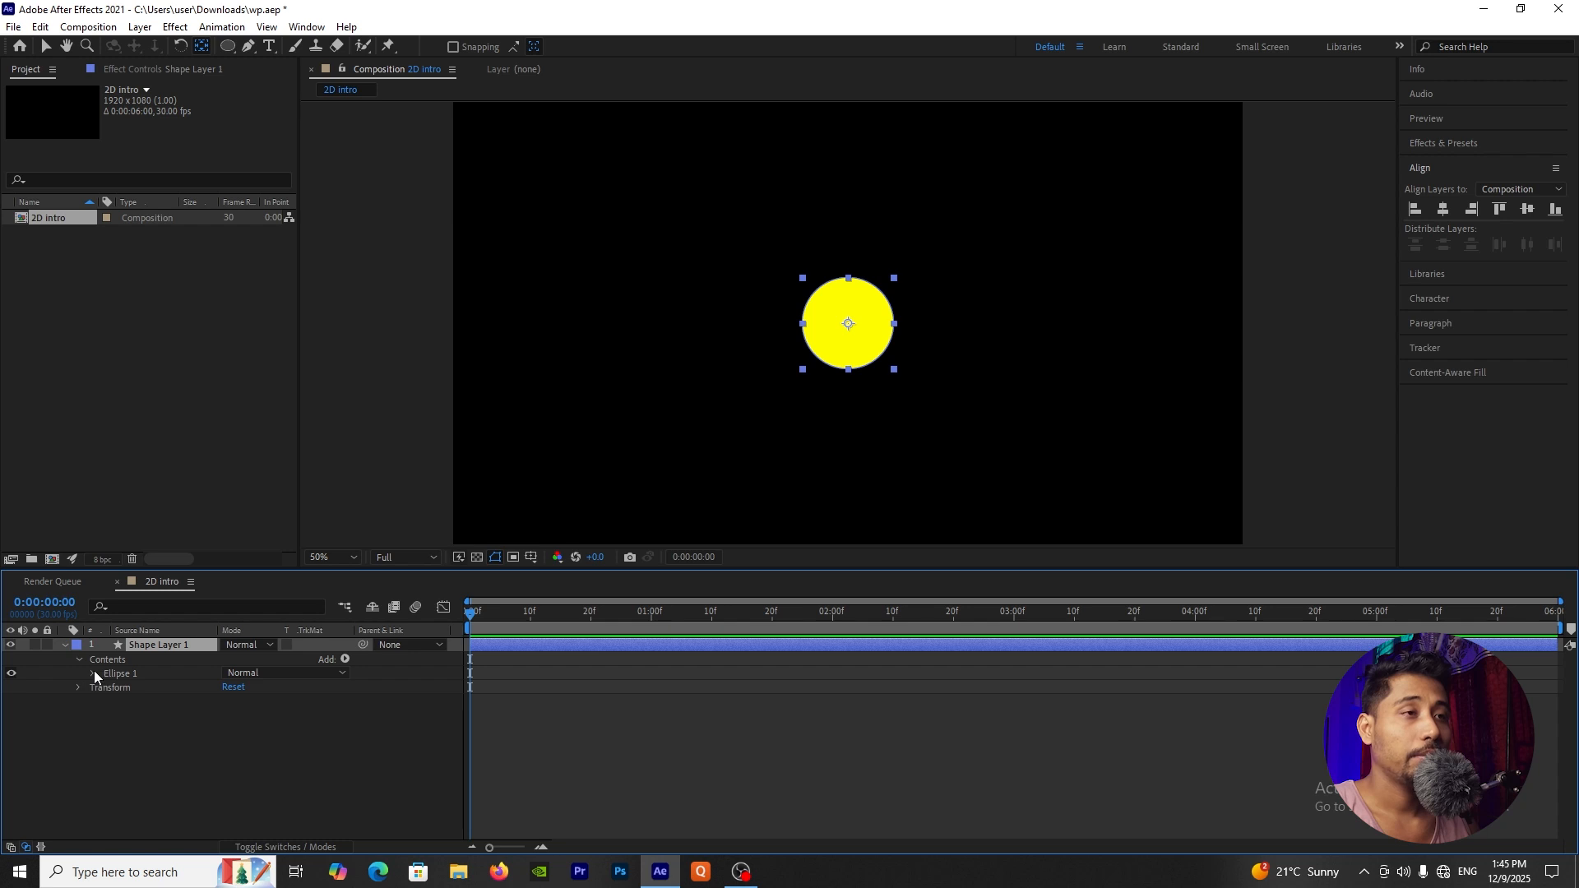
left_click(92, 673)
left_click(106, 688)
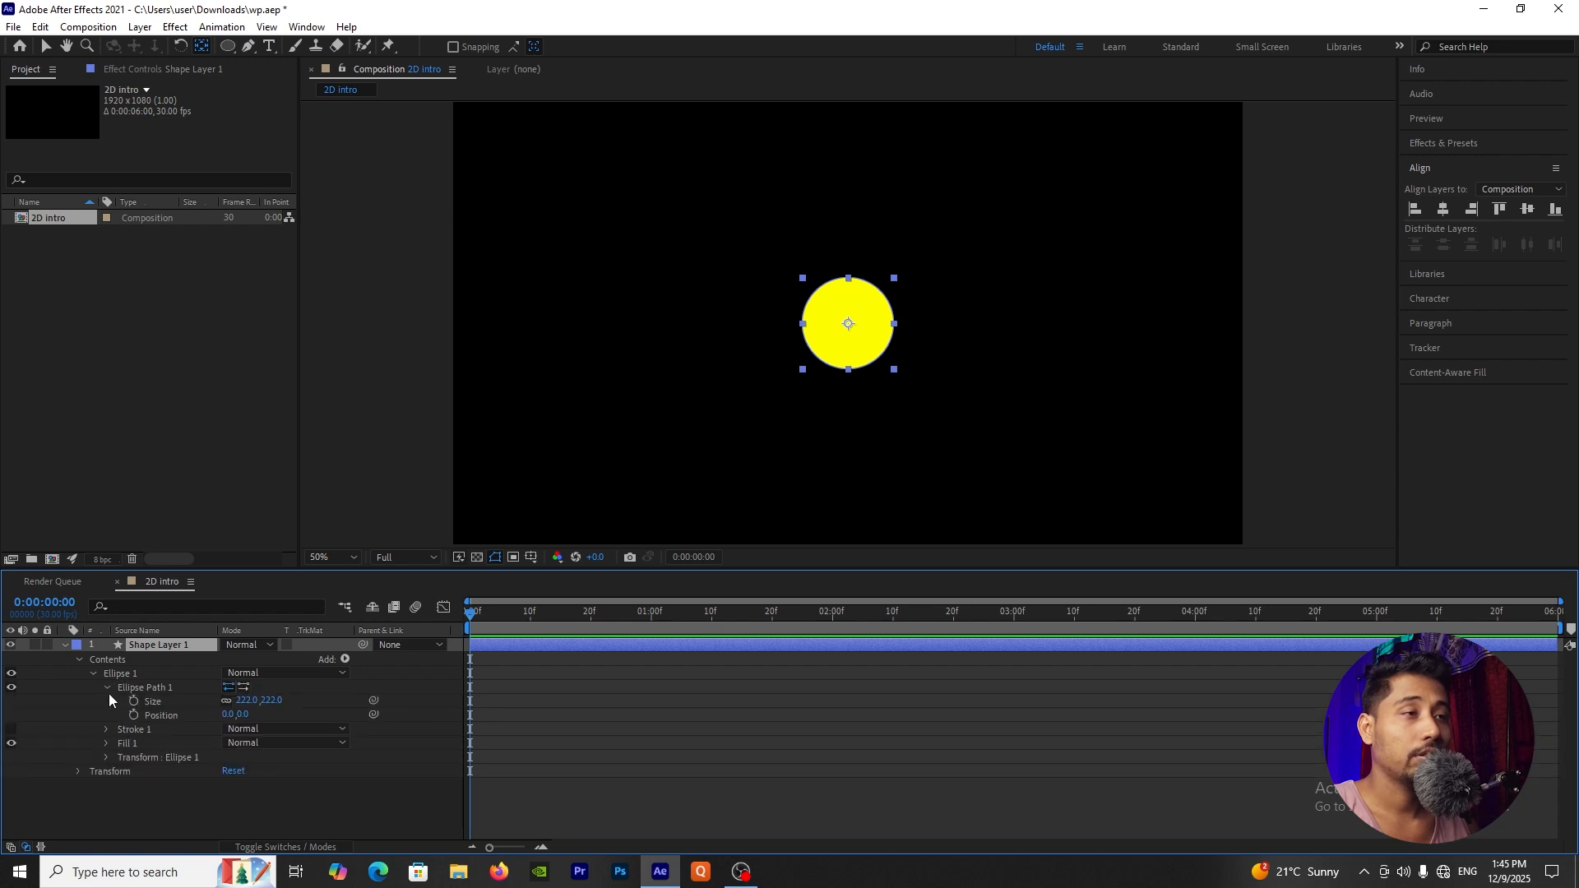
left_click(250, 701)
type("0")
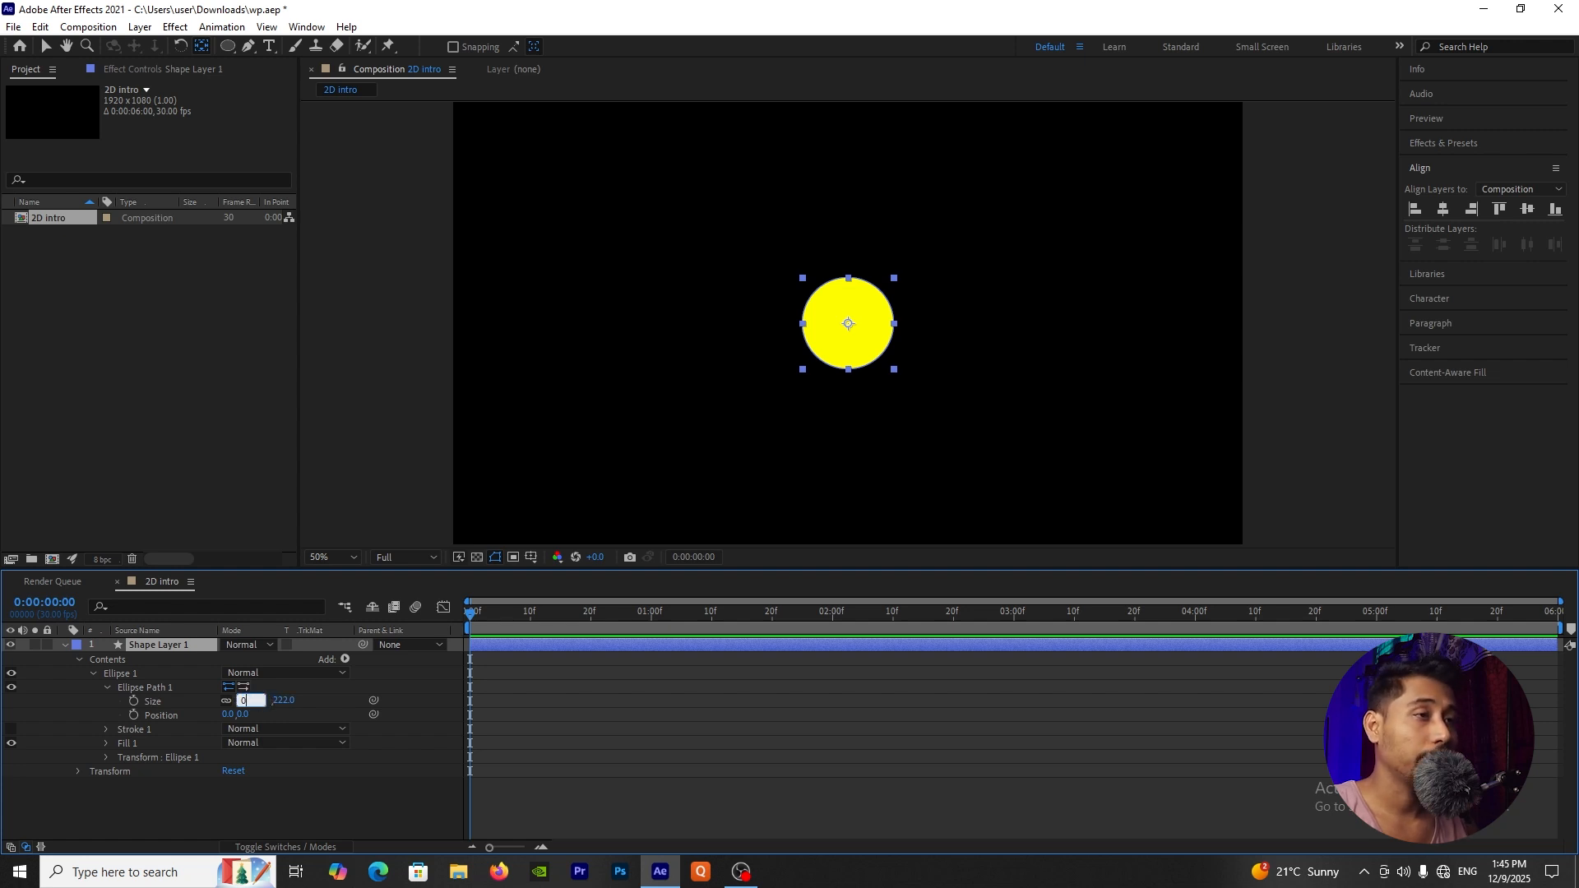
key("Return")
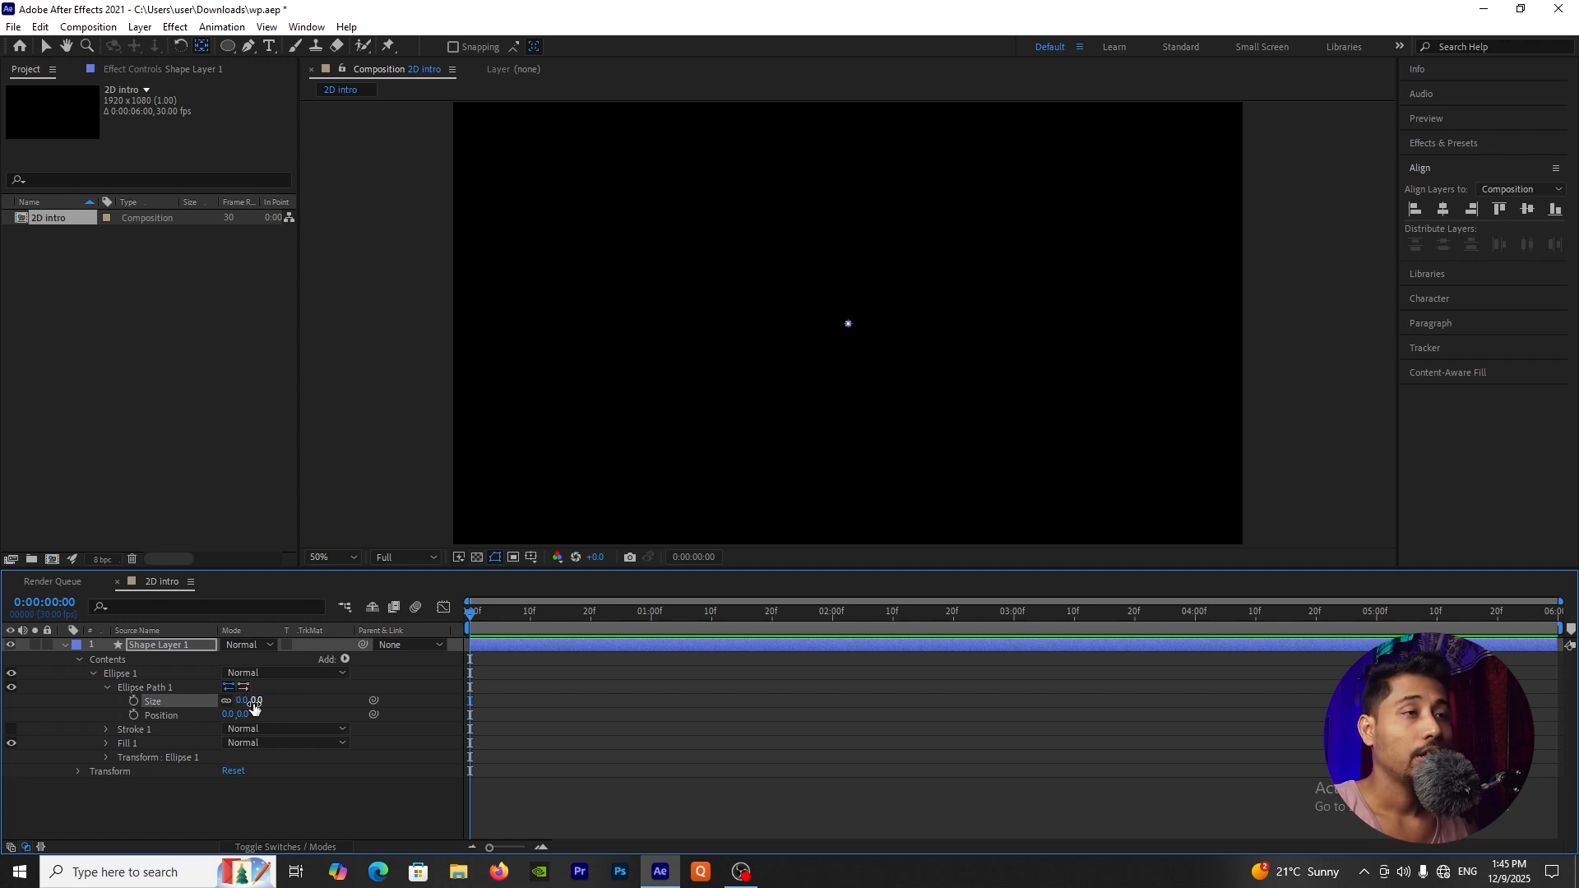
left_click(136, 703)
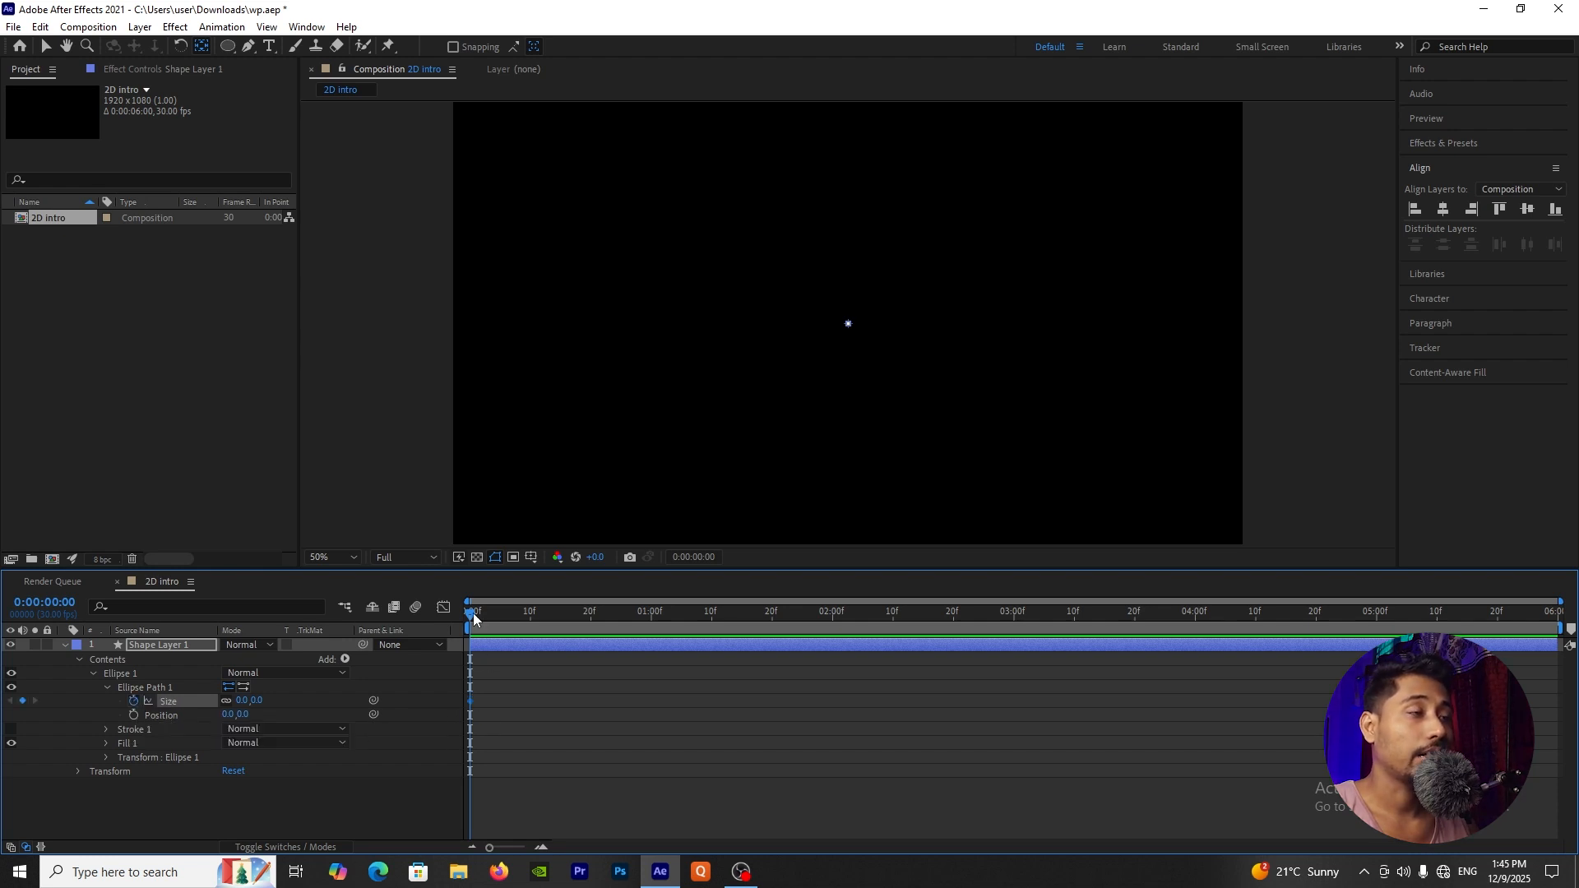
Step: Enlarge the circle's Ellipse Path size to 2260 at 0:00:01:00 to fill the frame, and preview the animation from the start
left_click_drag(471, 617, 653, 640)
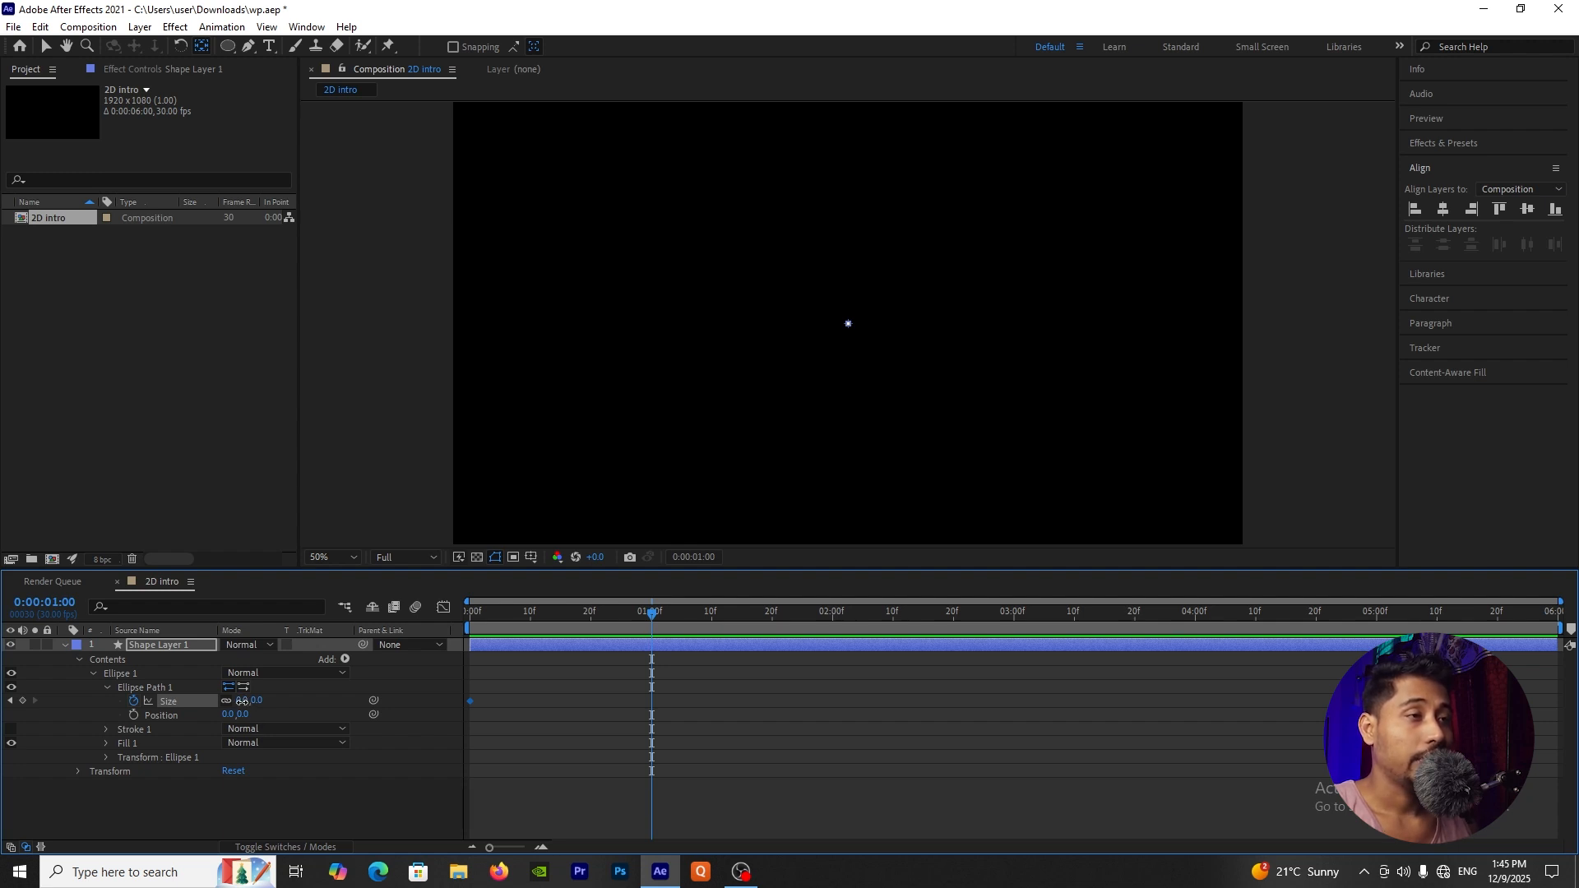
left_click_drag(241, 705, 1103, 689)
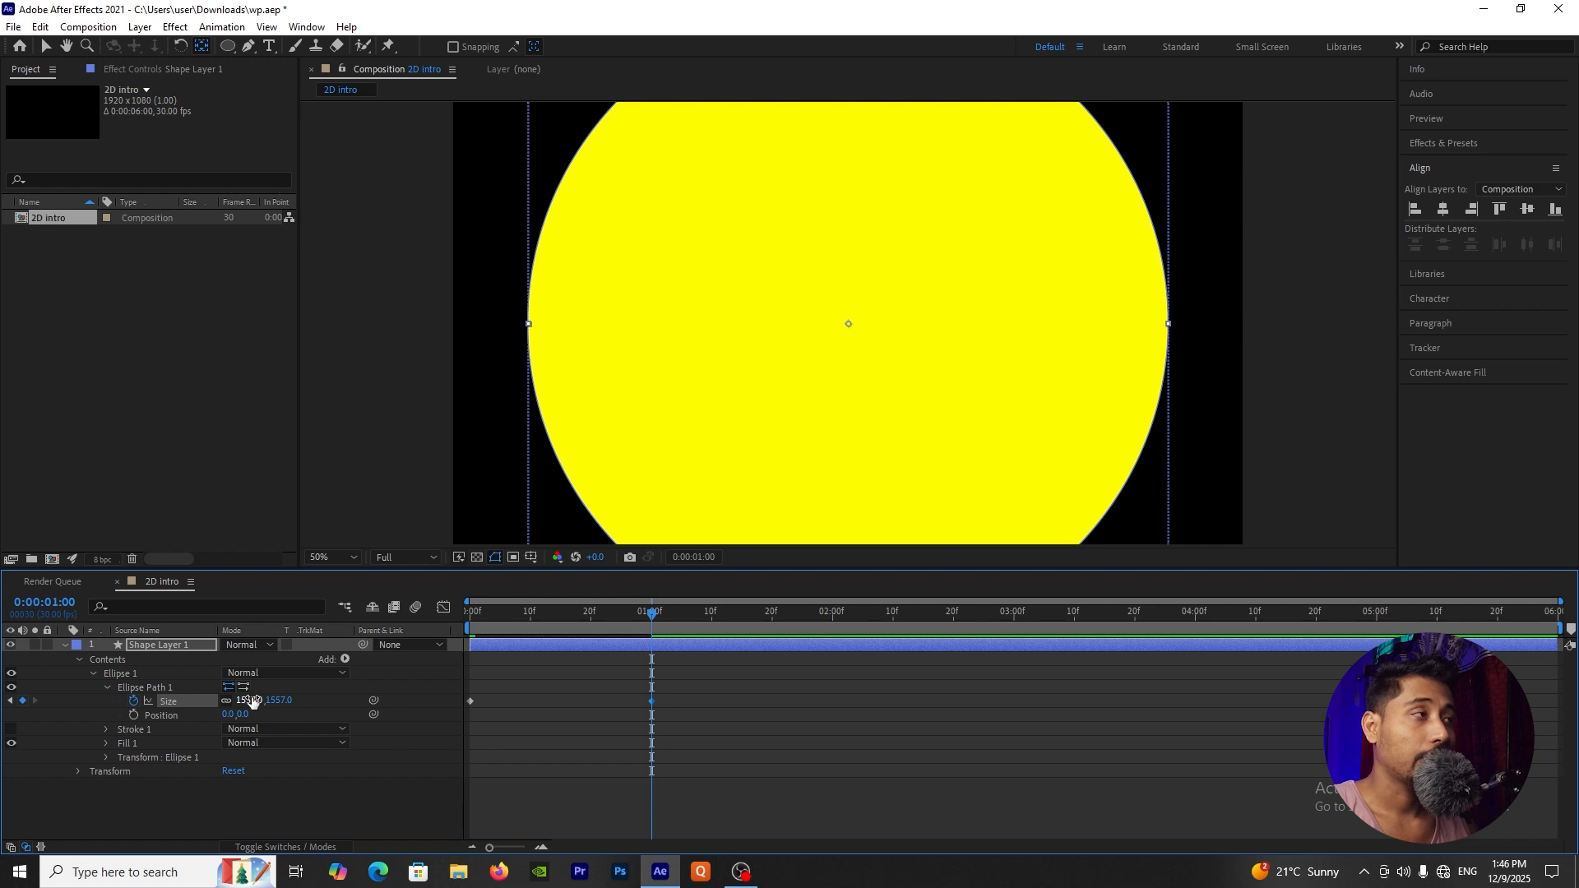
left_click_drag(254, 701, 851, 716)
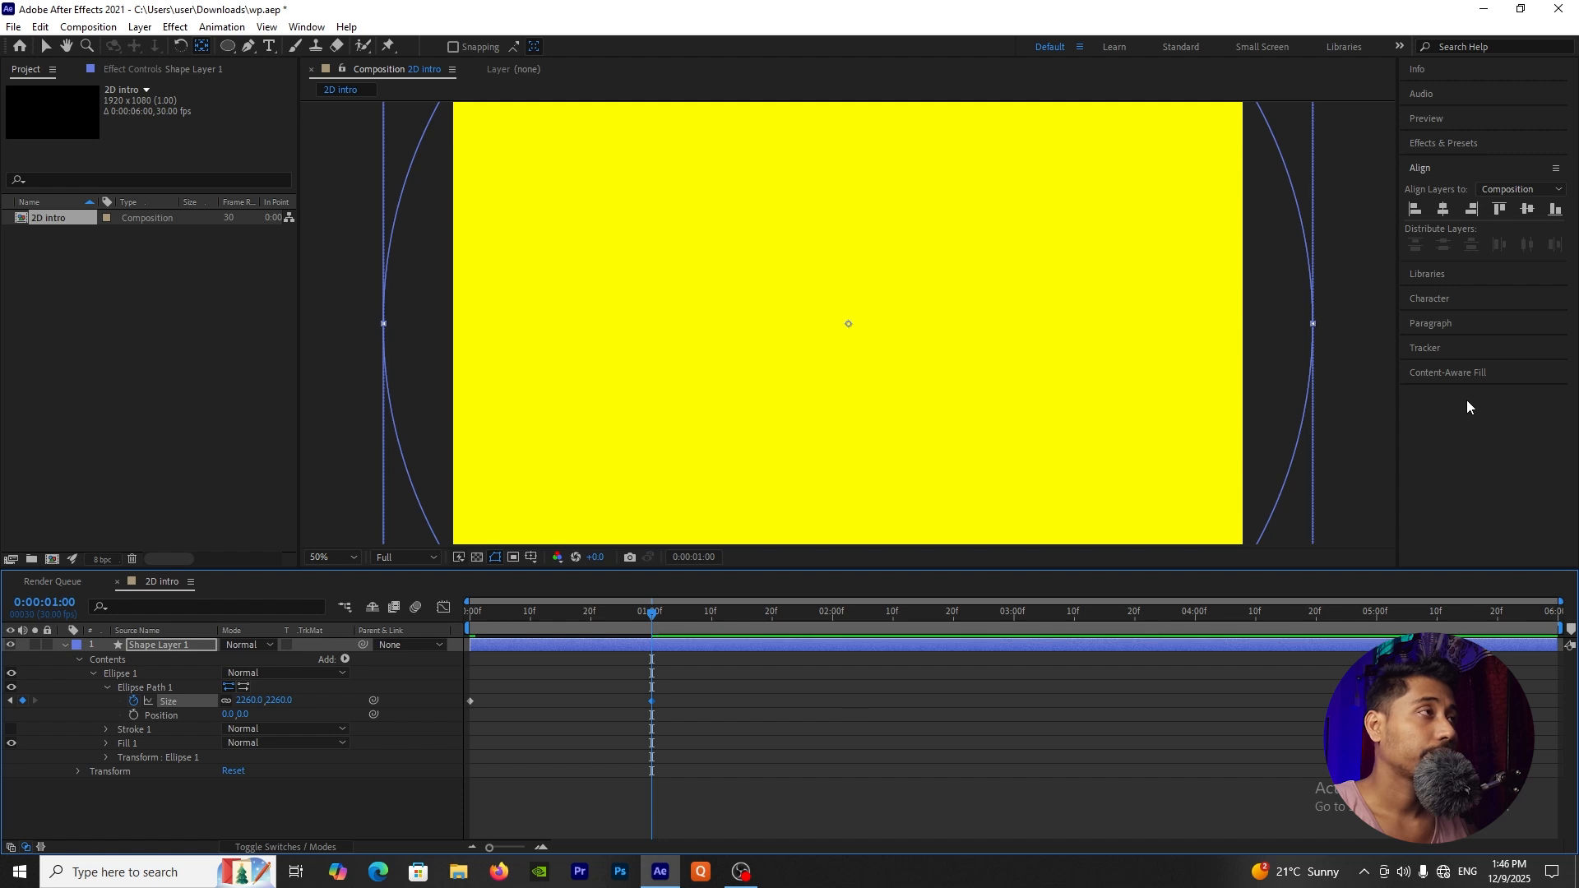
key("comma")
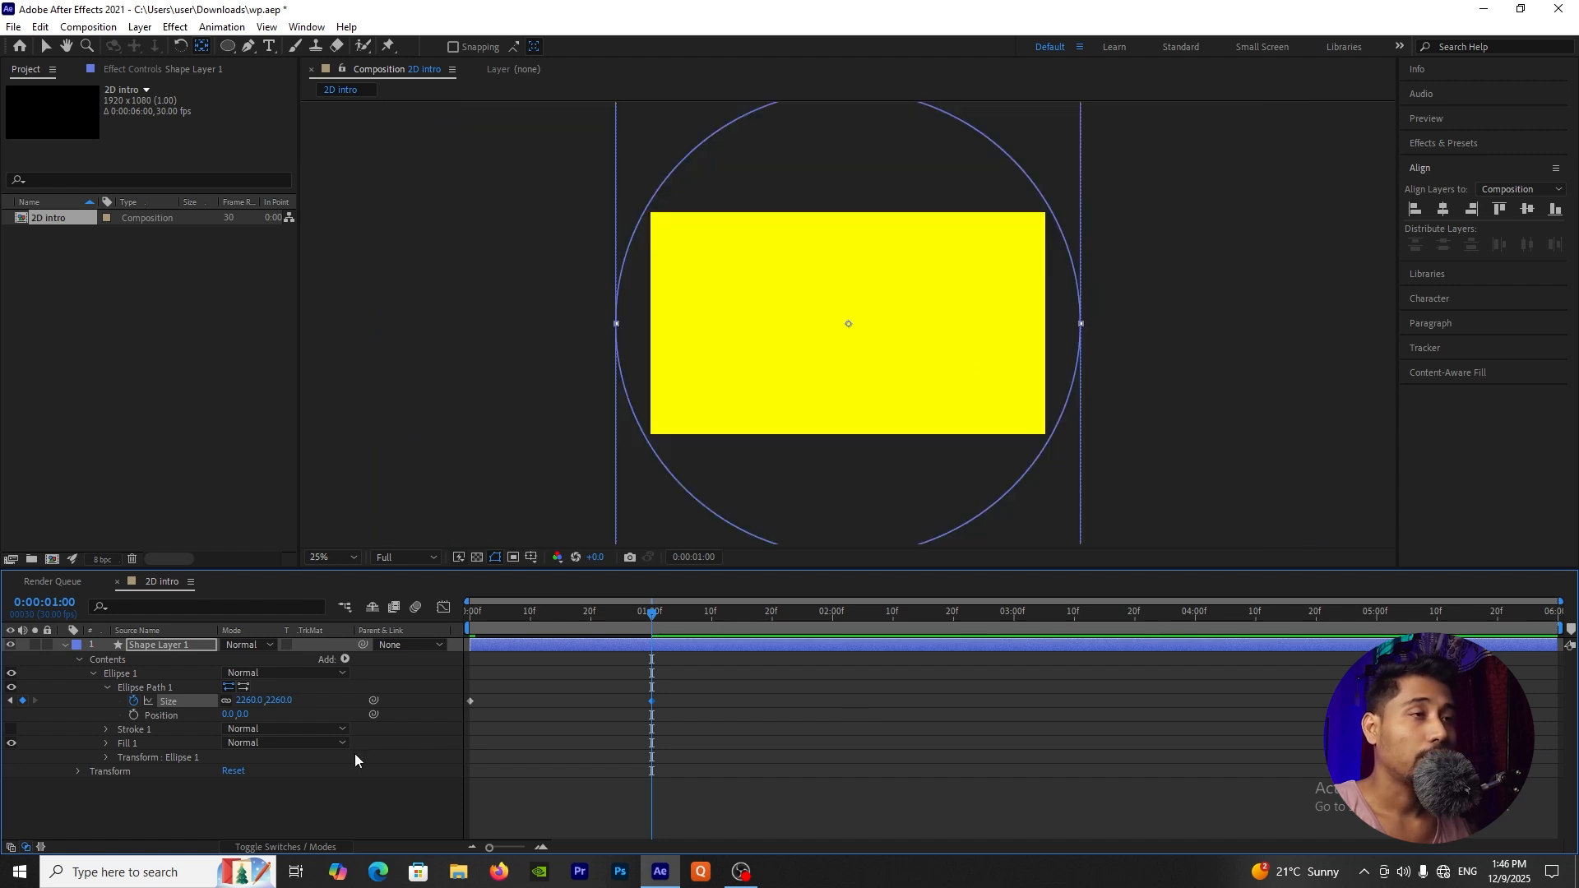
key("Home")
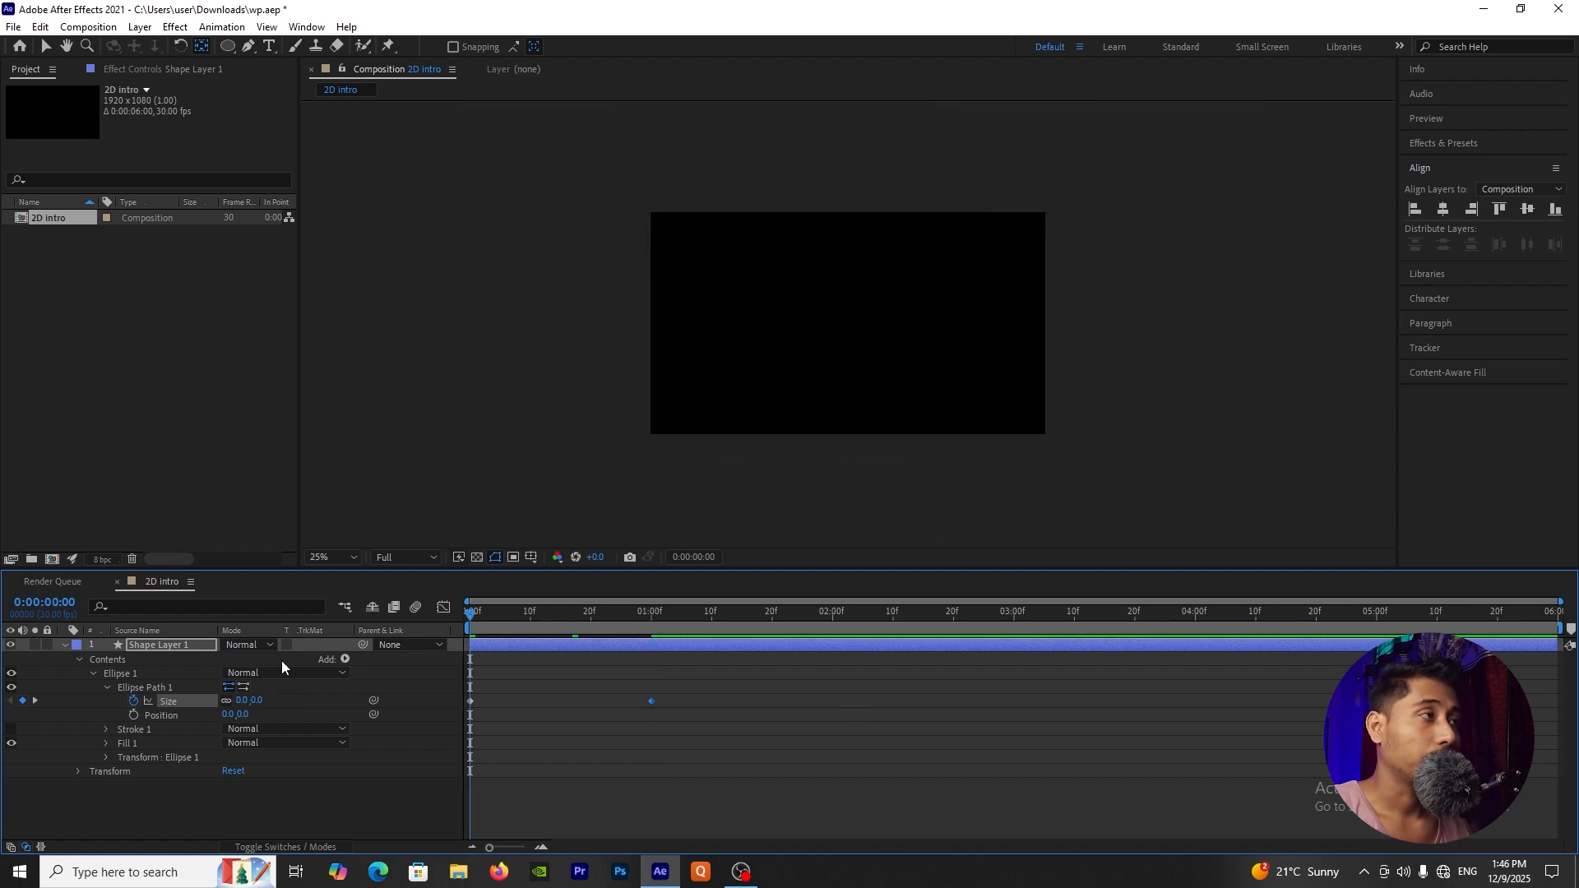
key("space")
key("space")
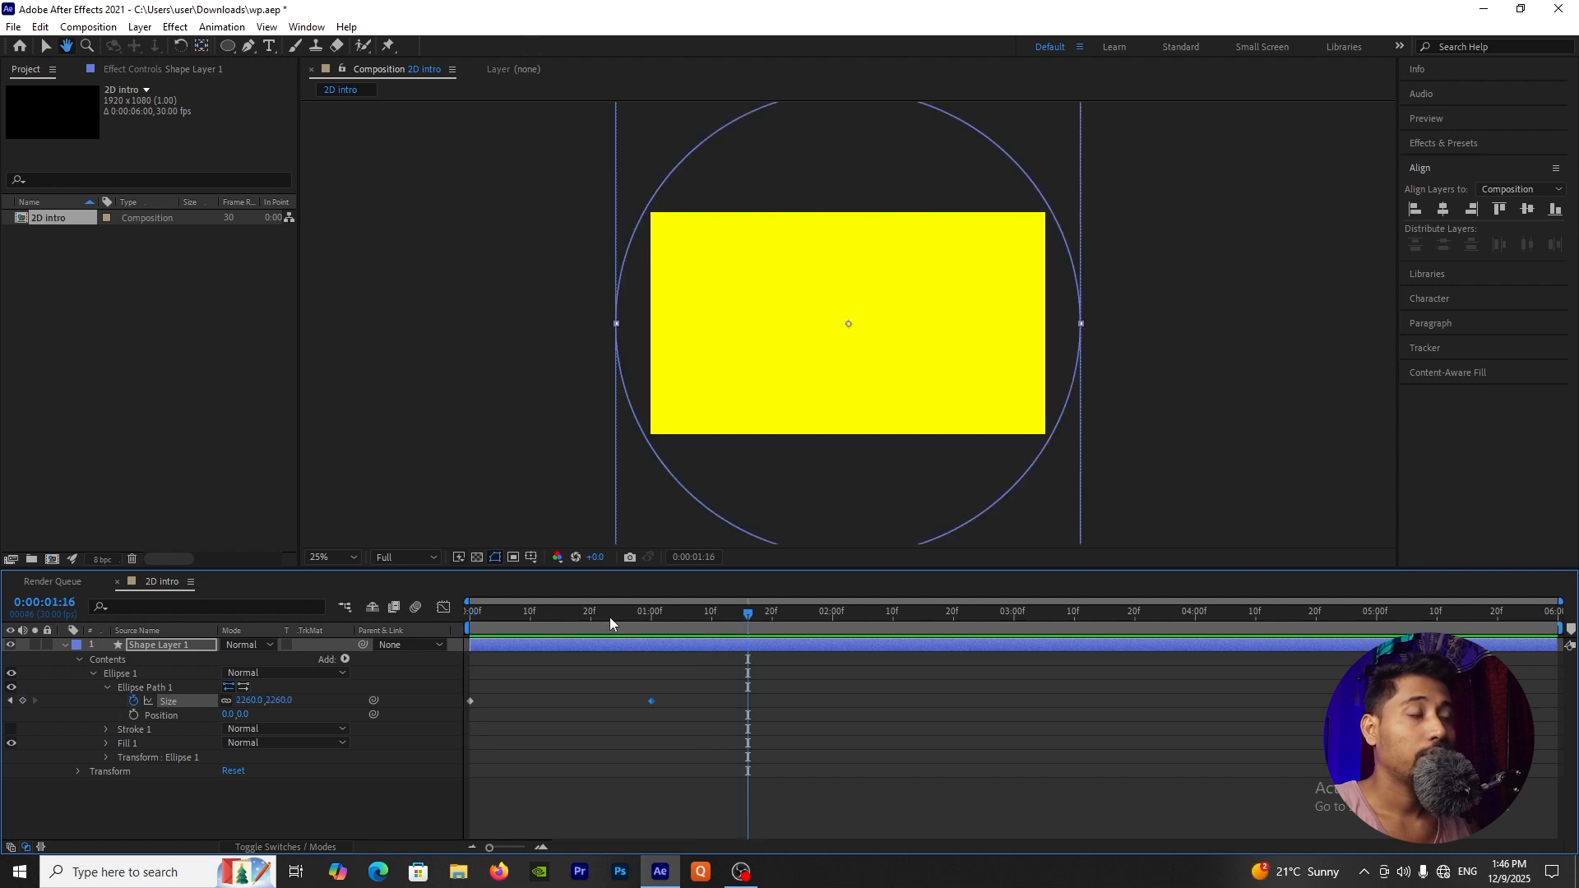
Step: Apply Easy Ease to both Size keyframes of the circle
mouse_move(610, 617)
left_mouse_down()
mouse_move(446, 620)
mouse_move(616, 635)
mouse_move(491, 643)
mouse_move(612, 640)
left_mouse_up()
left_click_drag(689, 676, 449, 725)
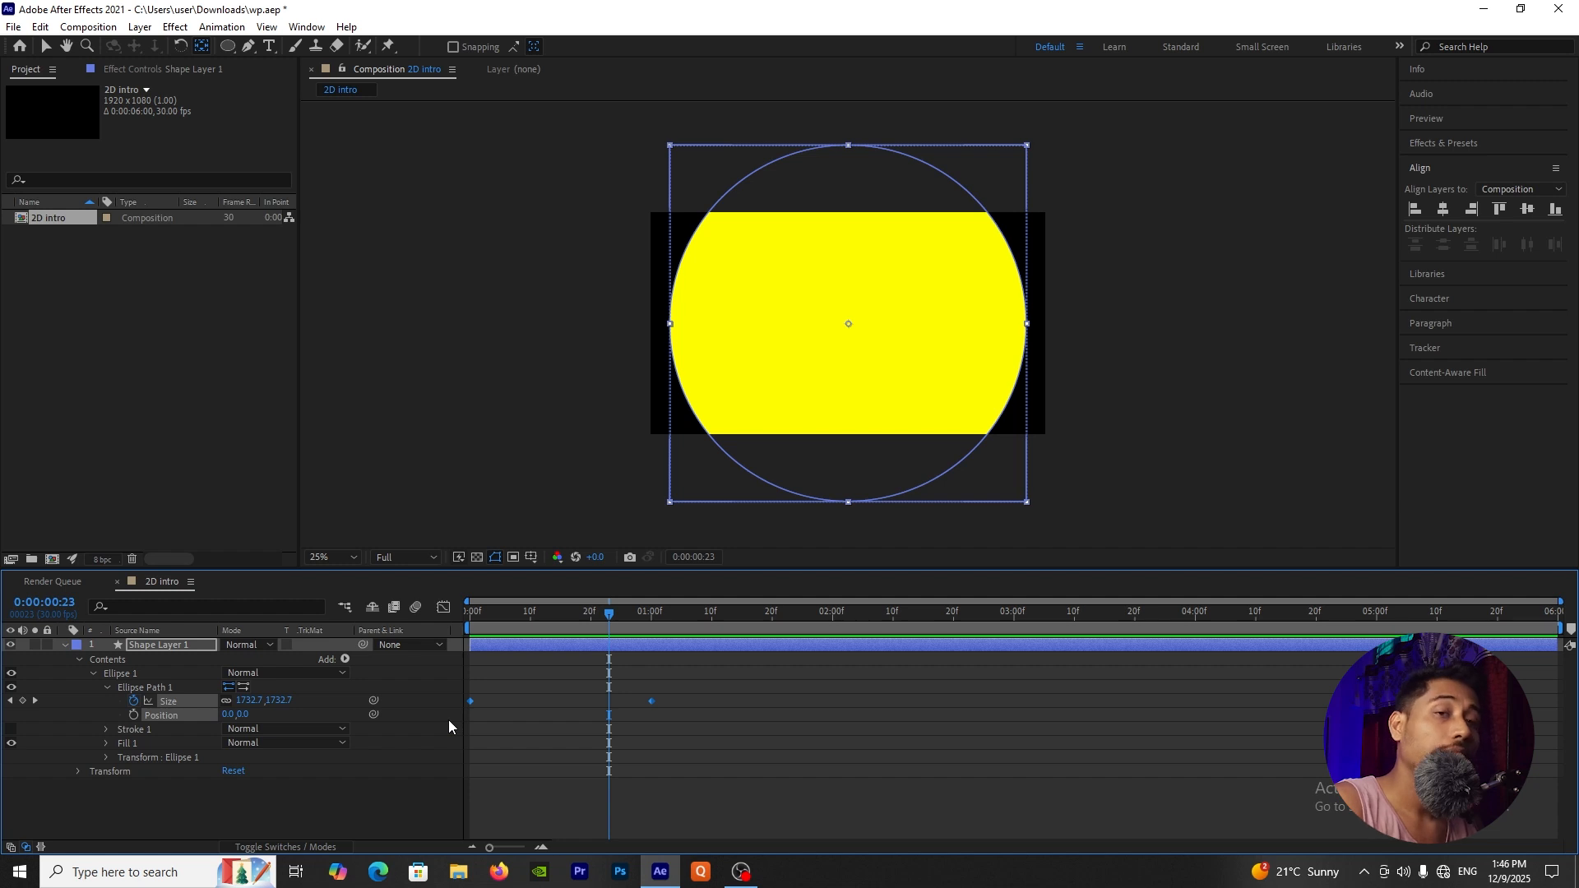
key("F9")
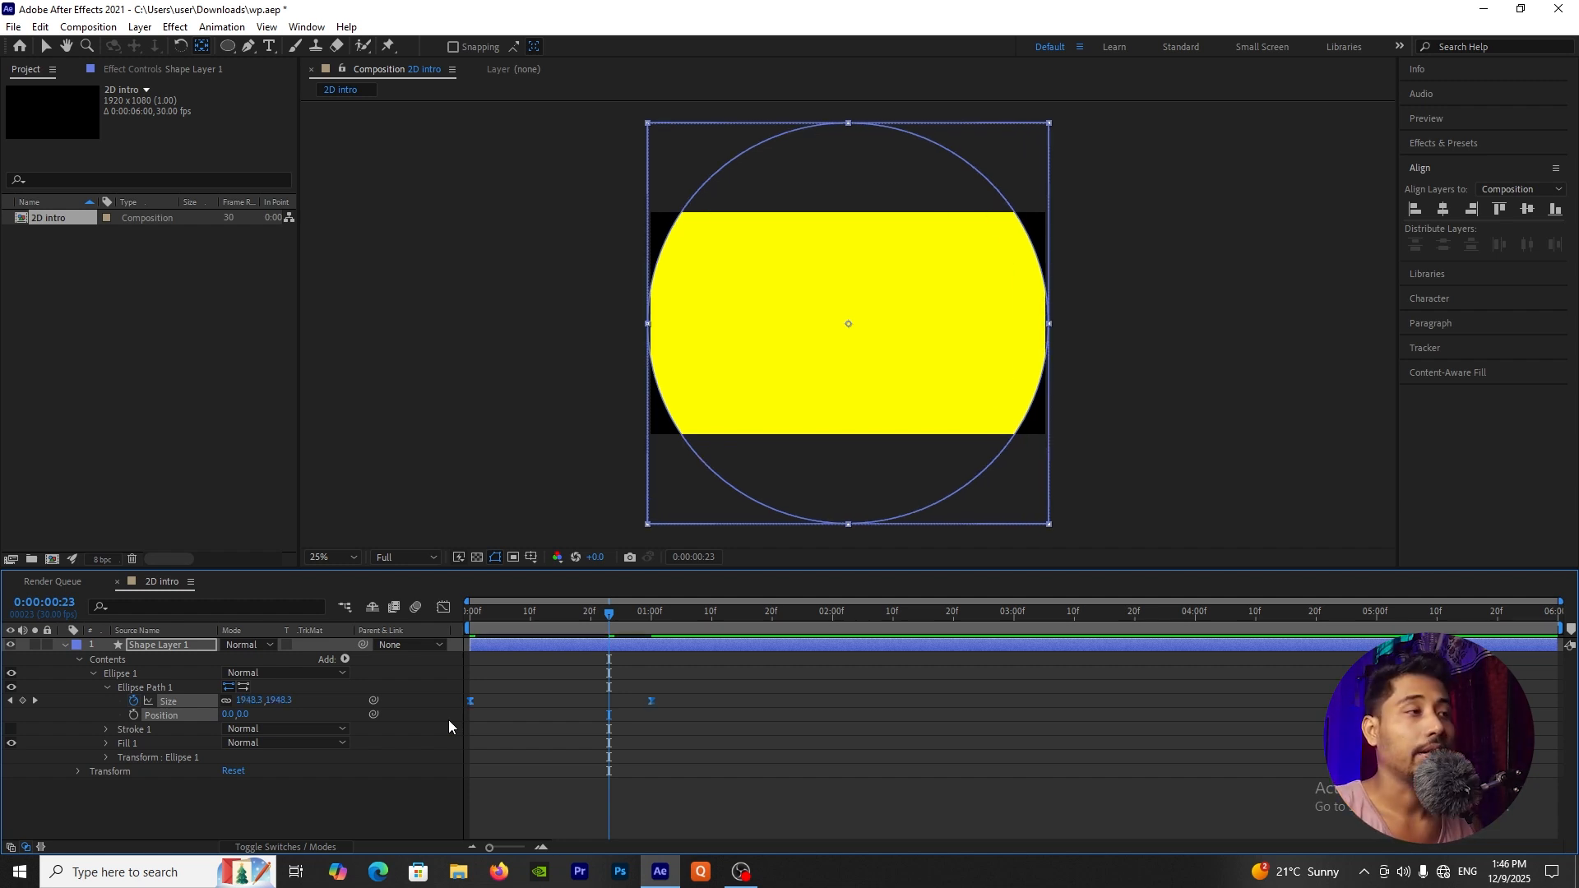
Step: Reshape the Size speed graph into a steep, narrow peak midway between the two keyframes, and preview the eased animation
left_click(445, 608)
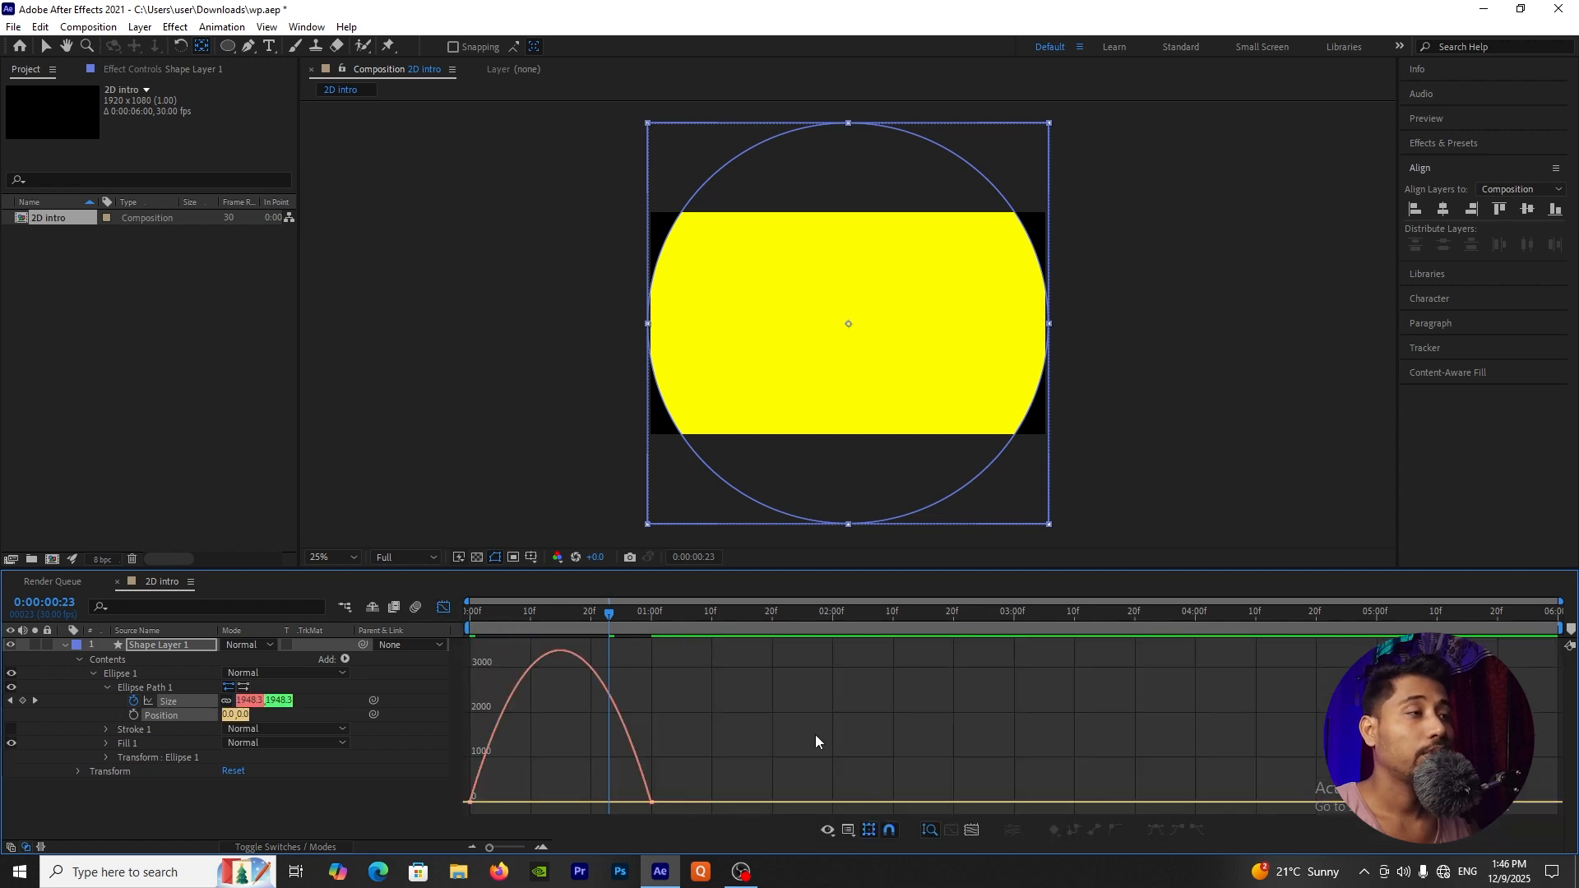
right_click(734, 710)
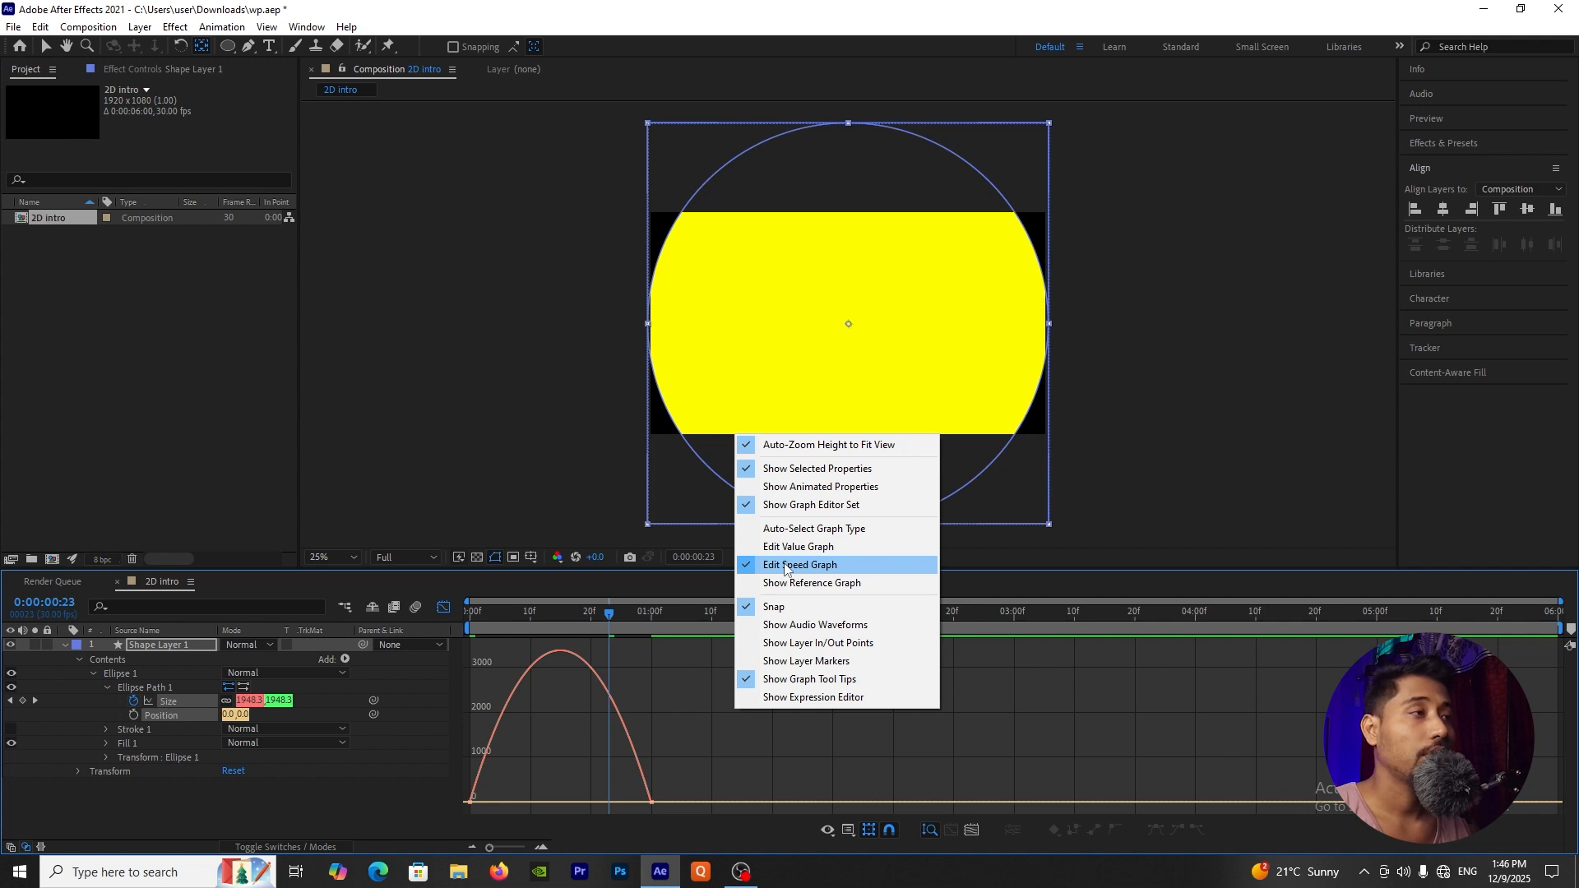
left_click(657, 698)
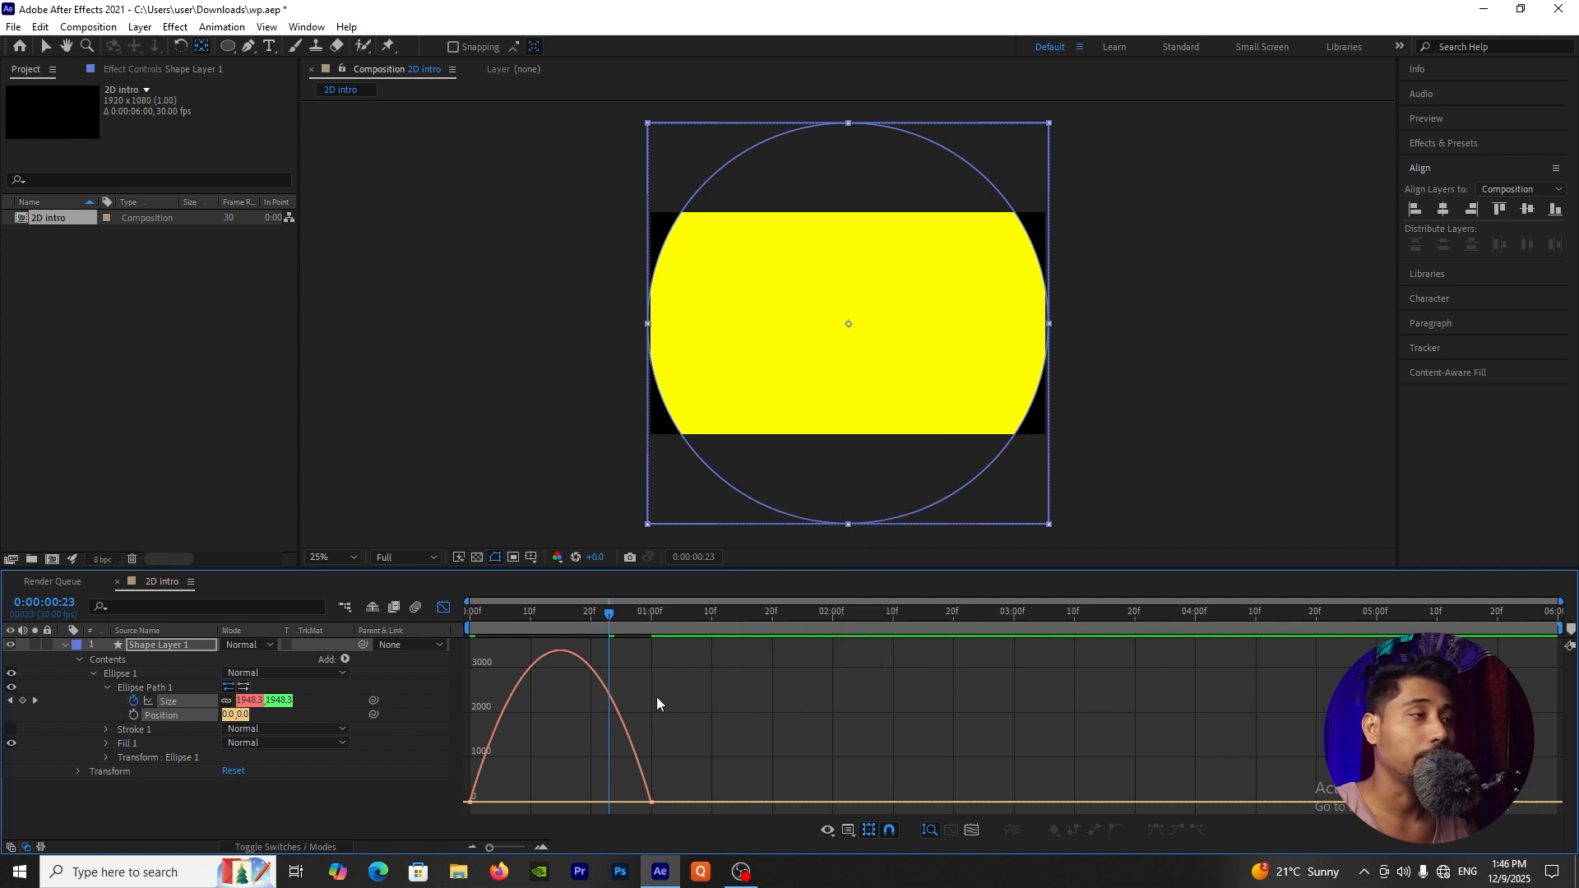
left_click_drag(867, 691, 426, 827)
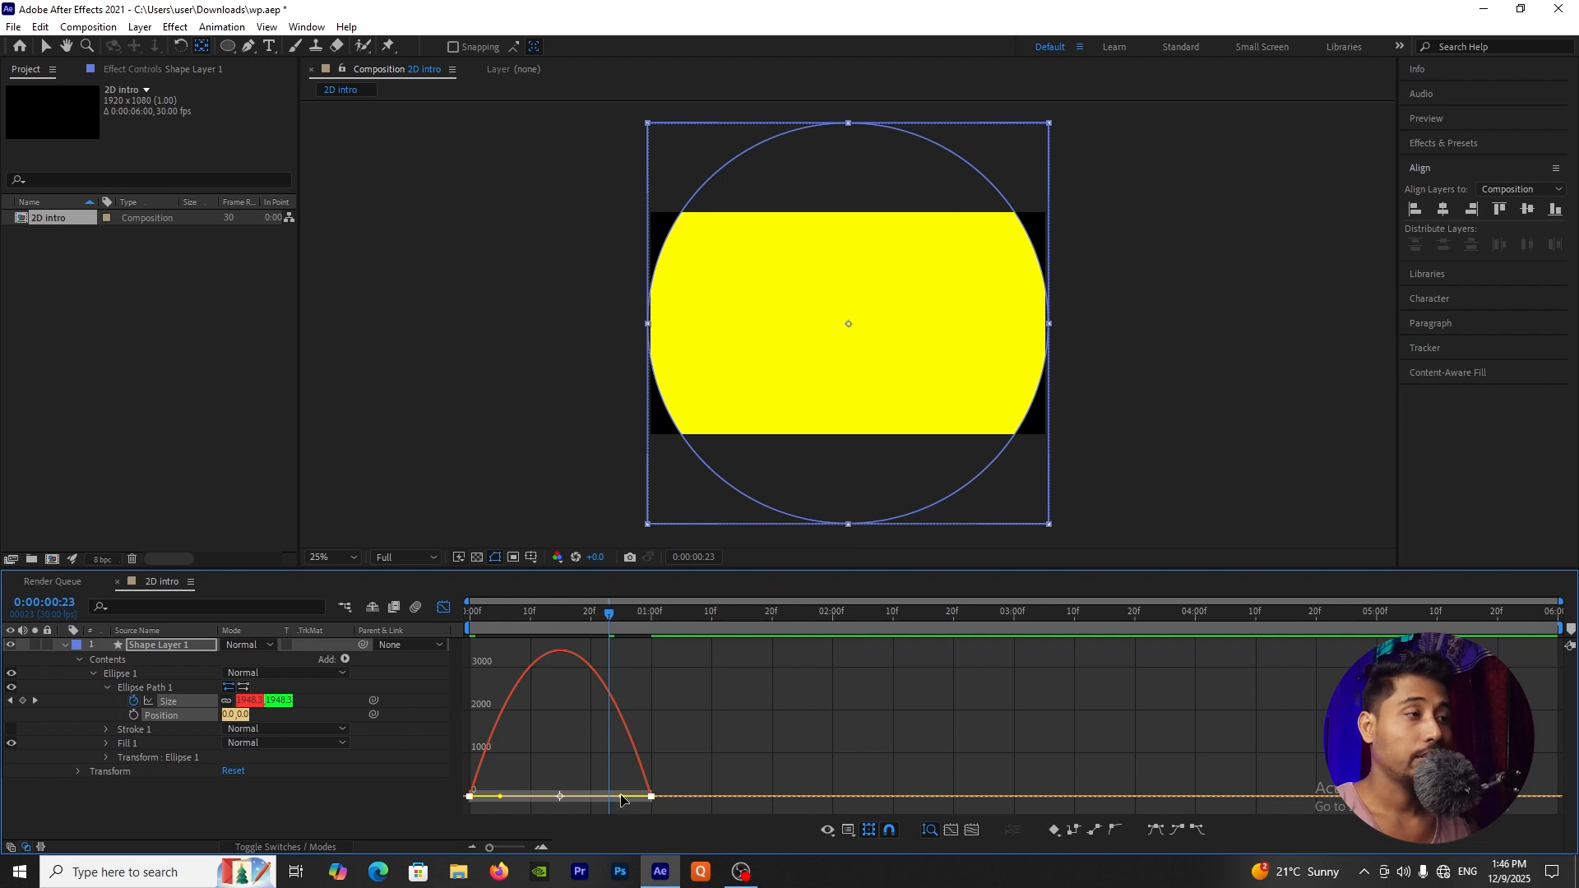
left_click_drag(621, 798, 572, 802)
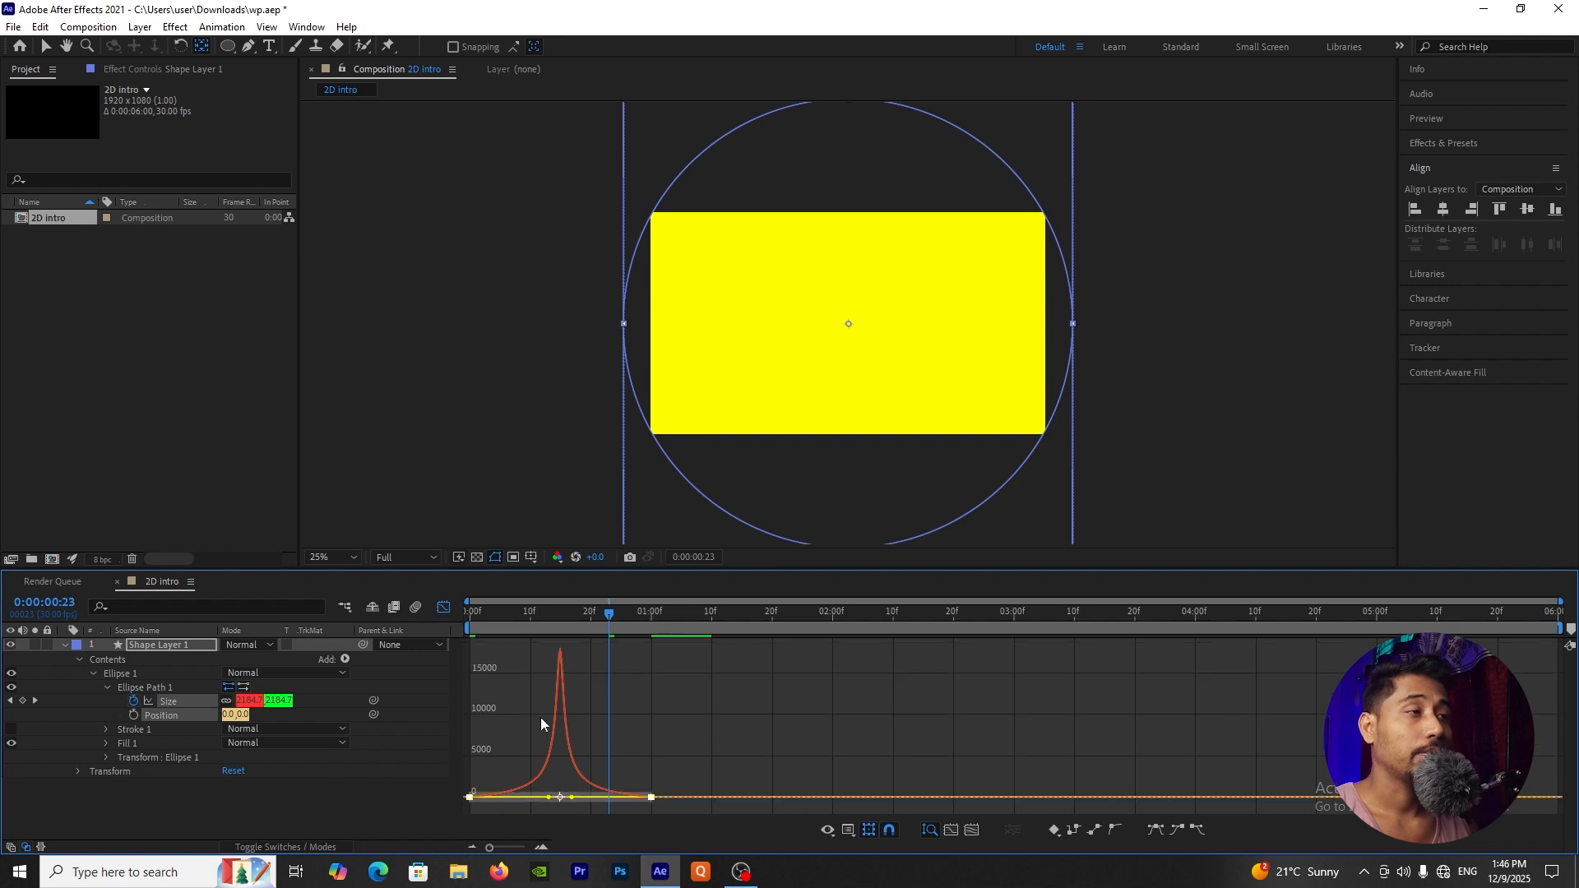
left_click(447, 614)
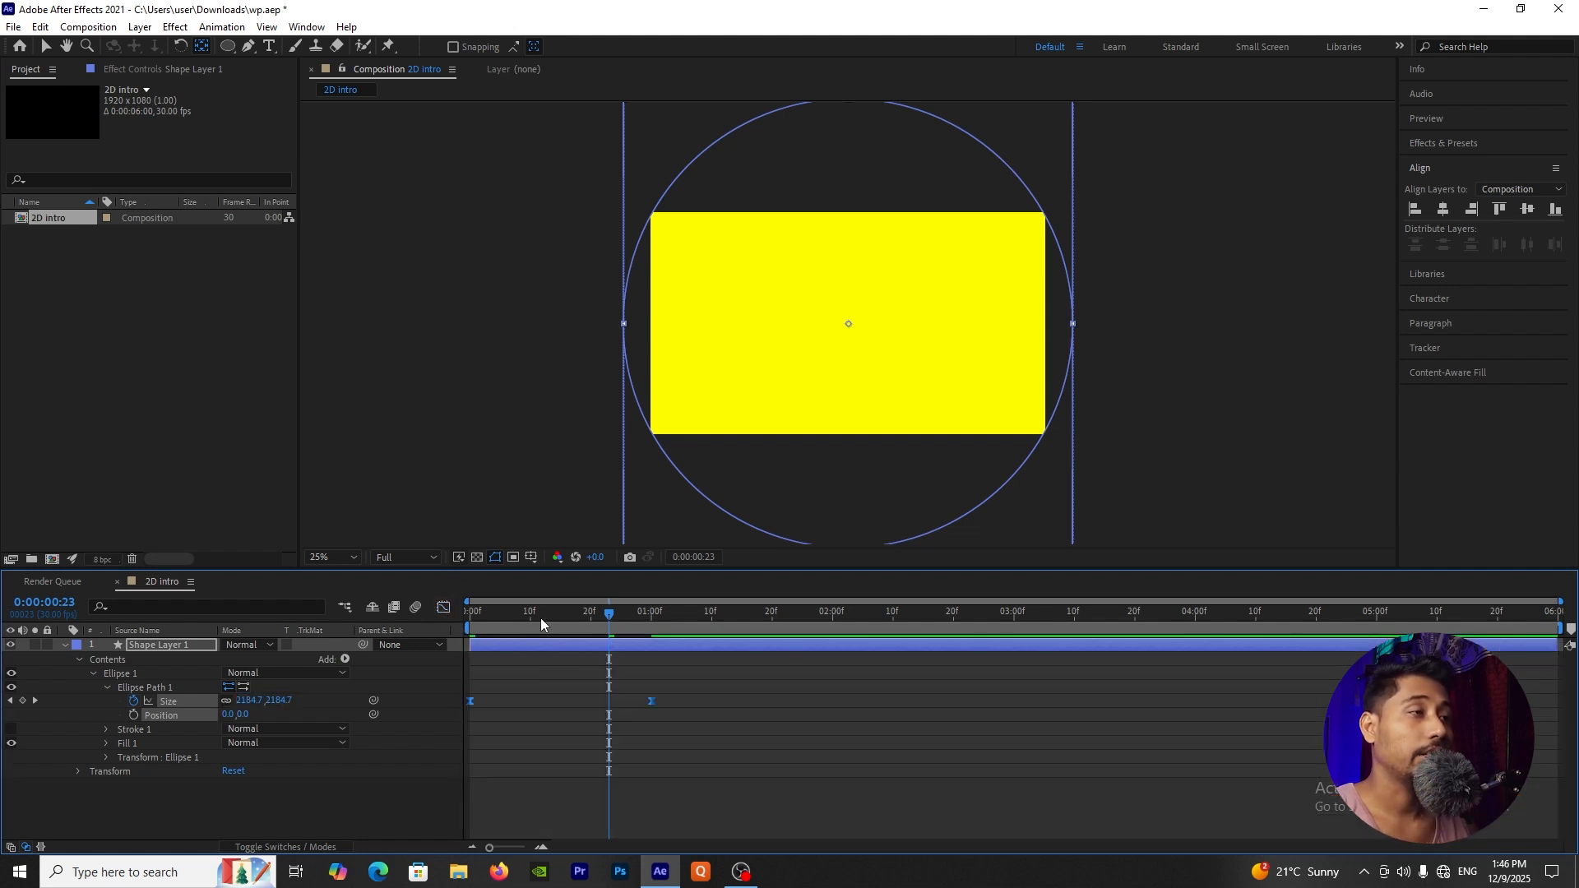
key("space")
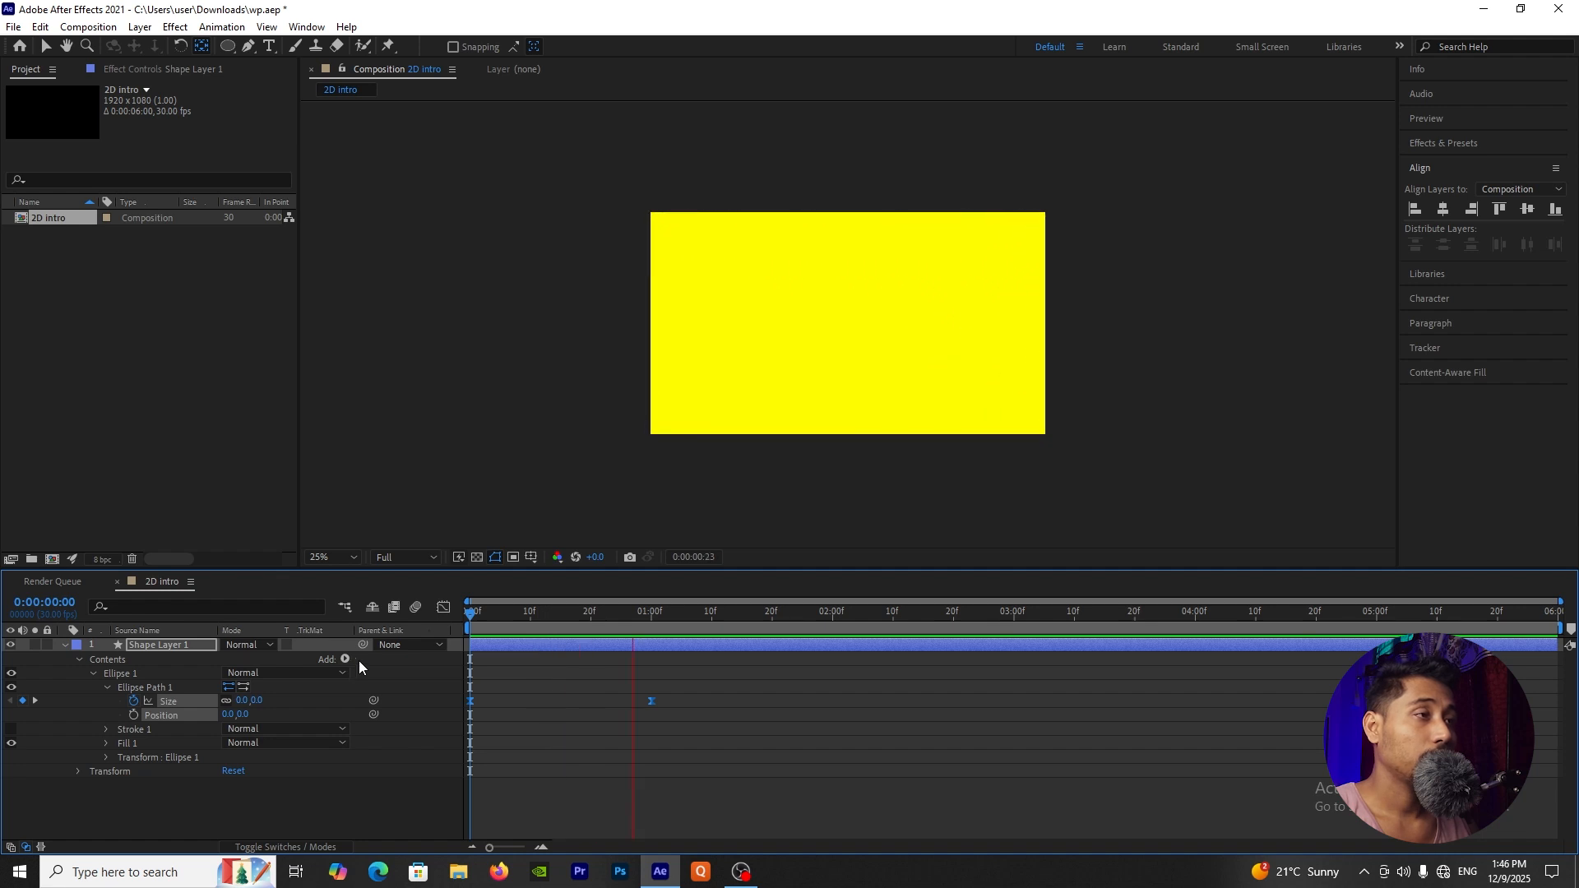
key("space")
key("space")
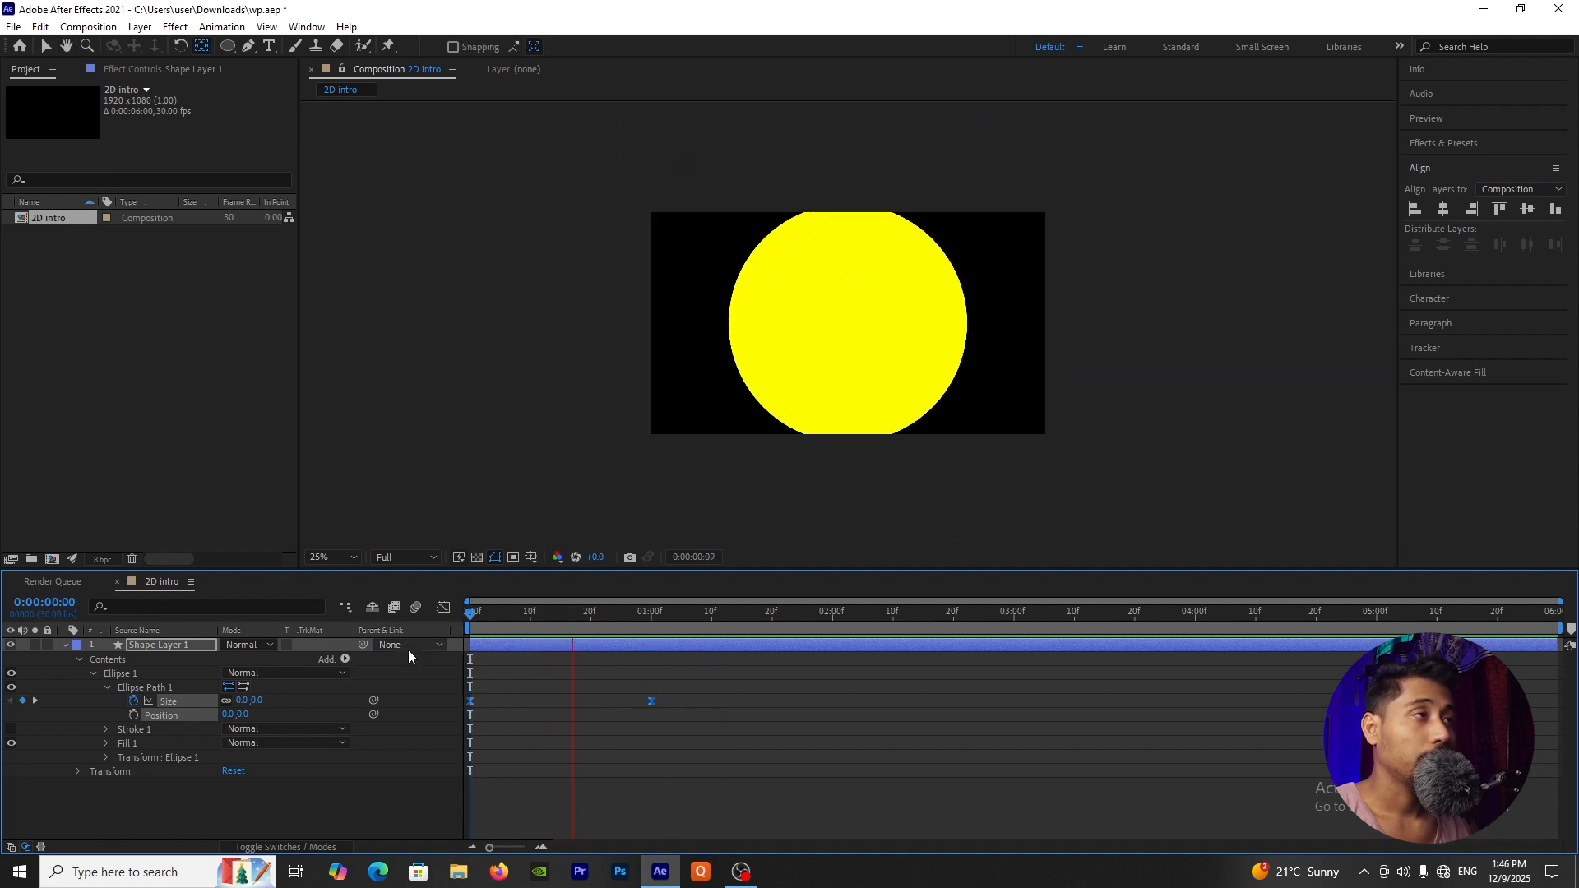
Step: Collapse the circle layer's properties and duplicate the layer
left_click(64, 645)
left_click(151, 748)
left_click(149, 647)
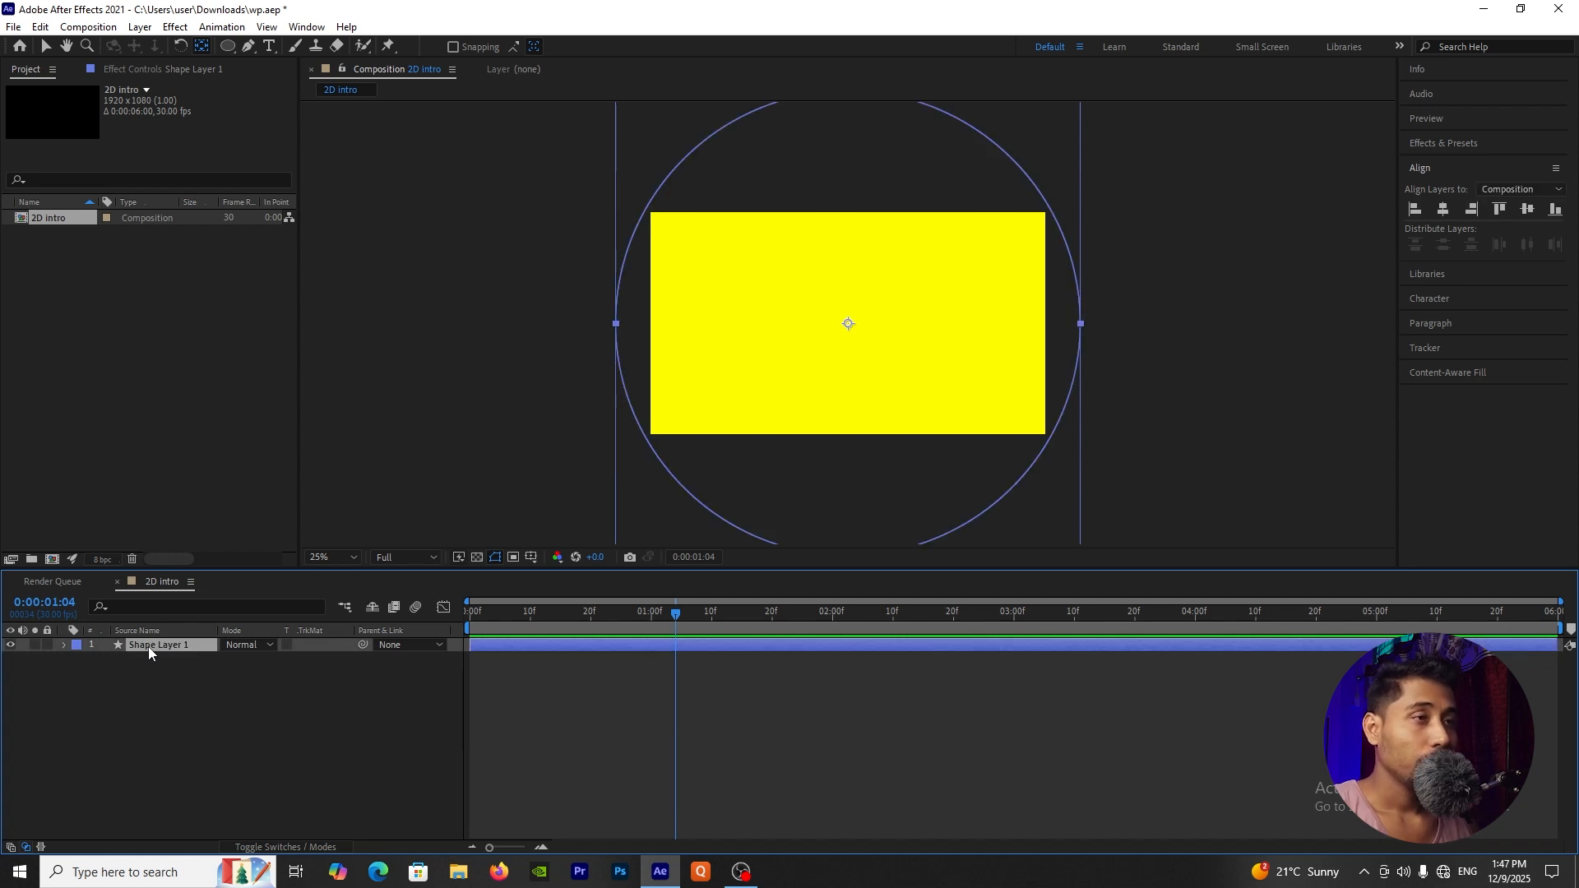
key("ctrl+d")
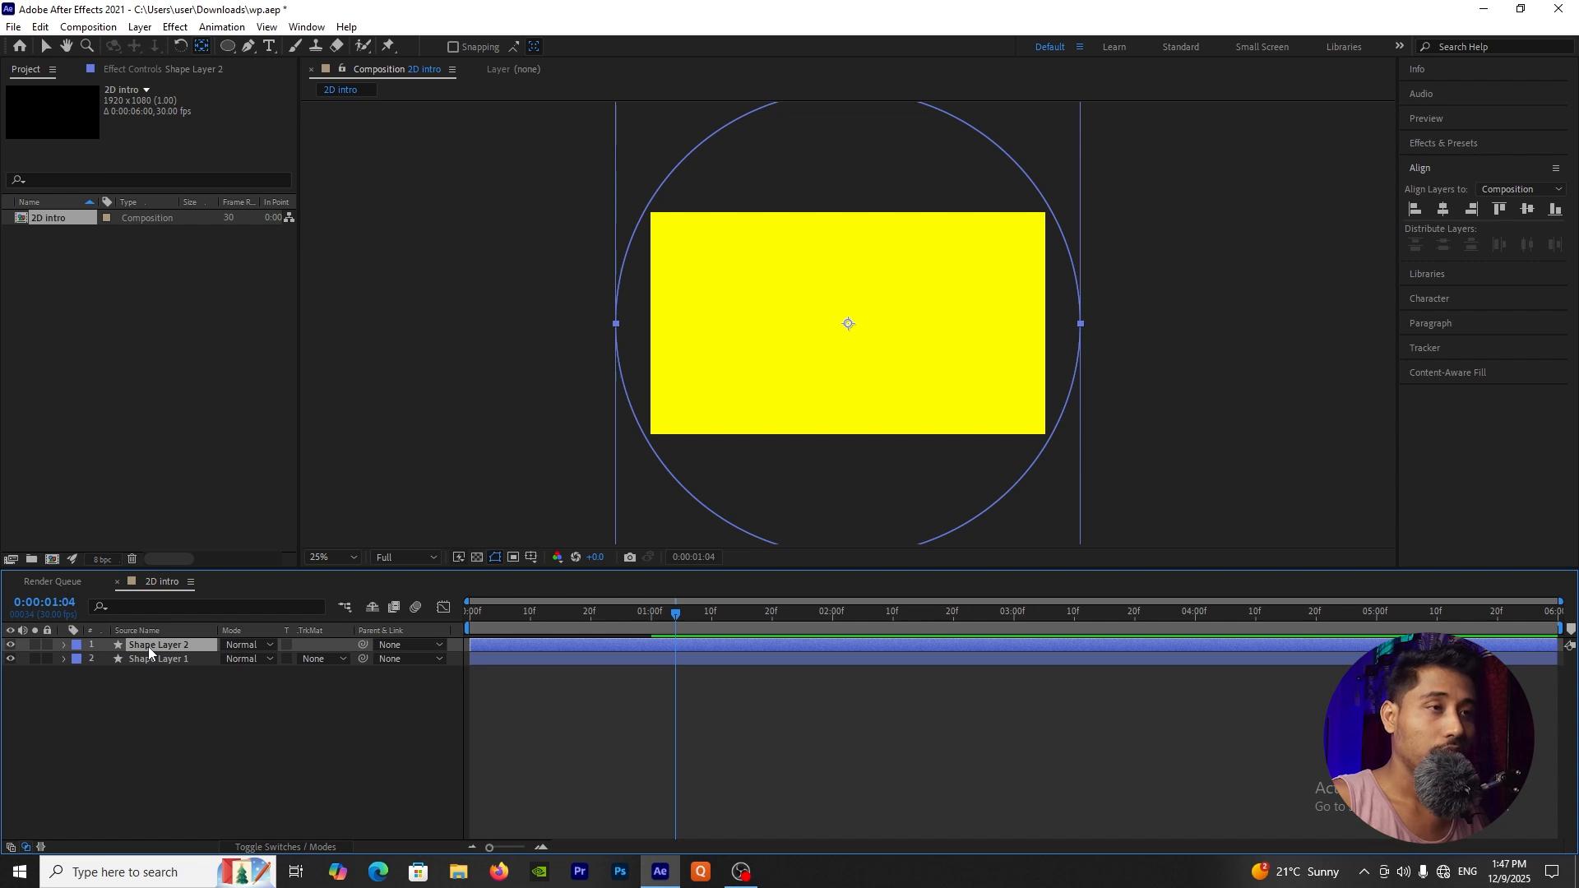
Step: Duplicate the circle layer two more times for a total of four shape layers
key("ctrl+d")
key("ctrl+d")
left_click(216, 782)
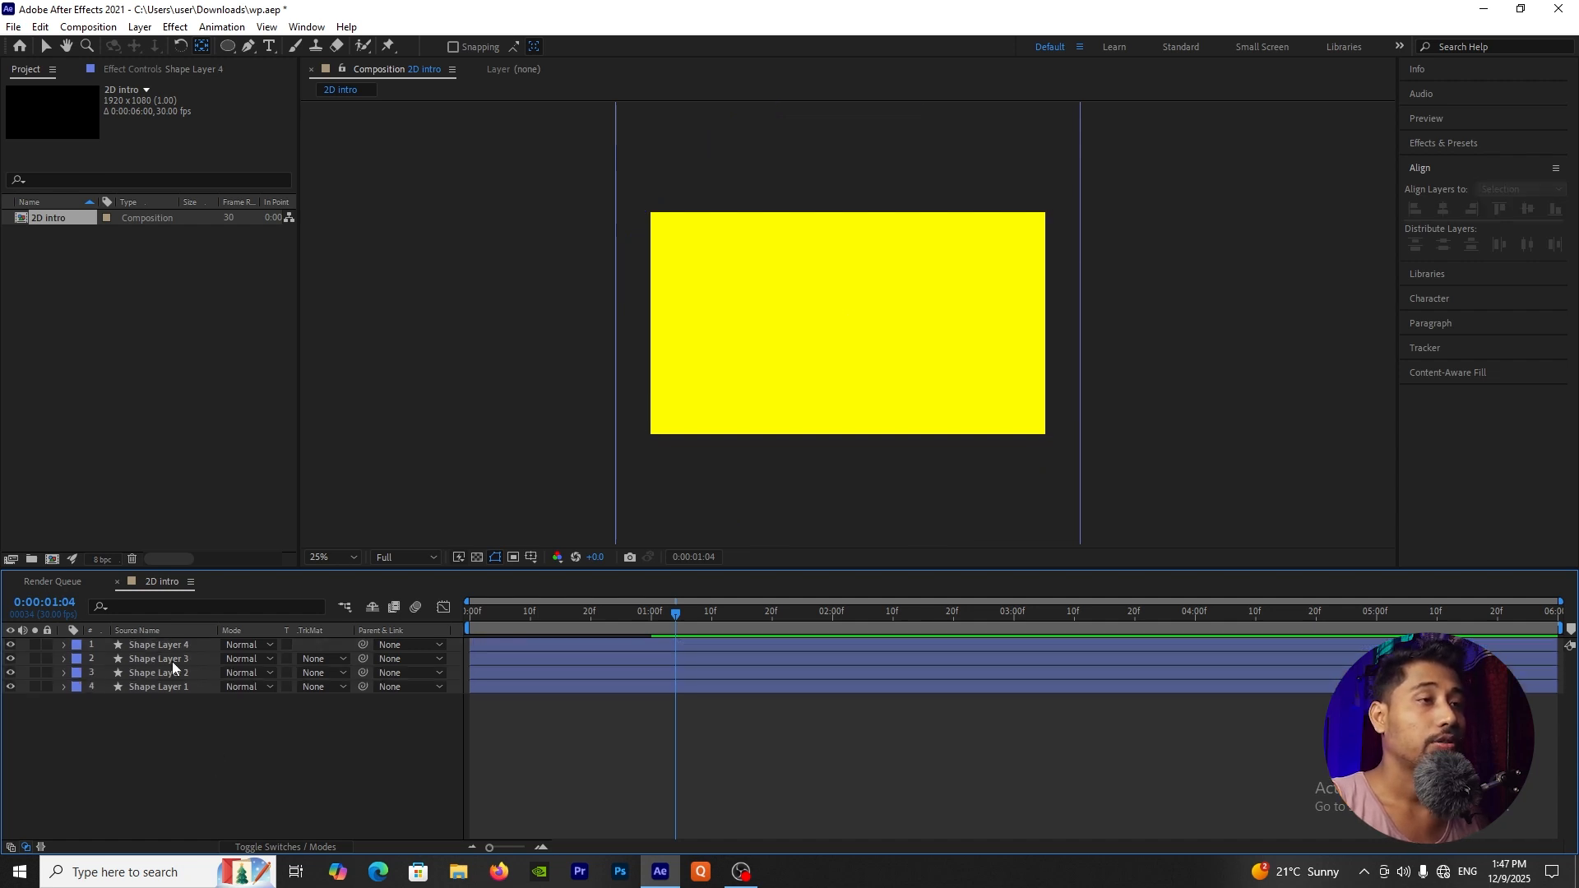
Step: Shift Shape Layer 2 in time so that it starts at 0:00:00:10
left_click(539, 627)
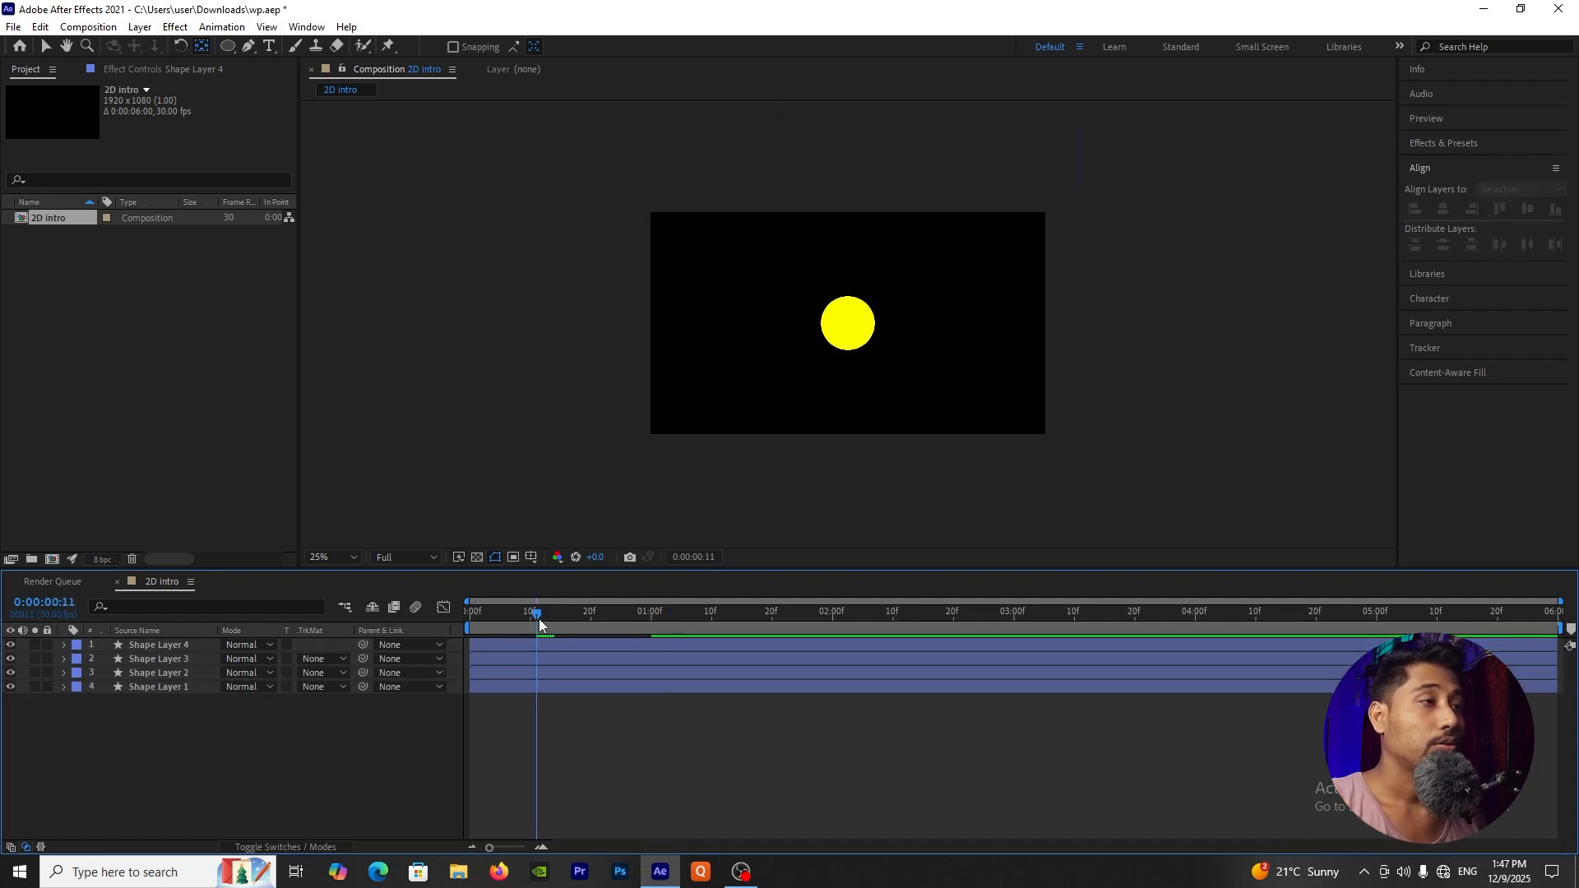
left_click_drag(535, 633, 530, 634)
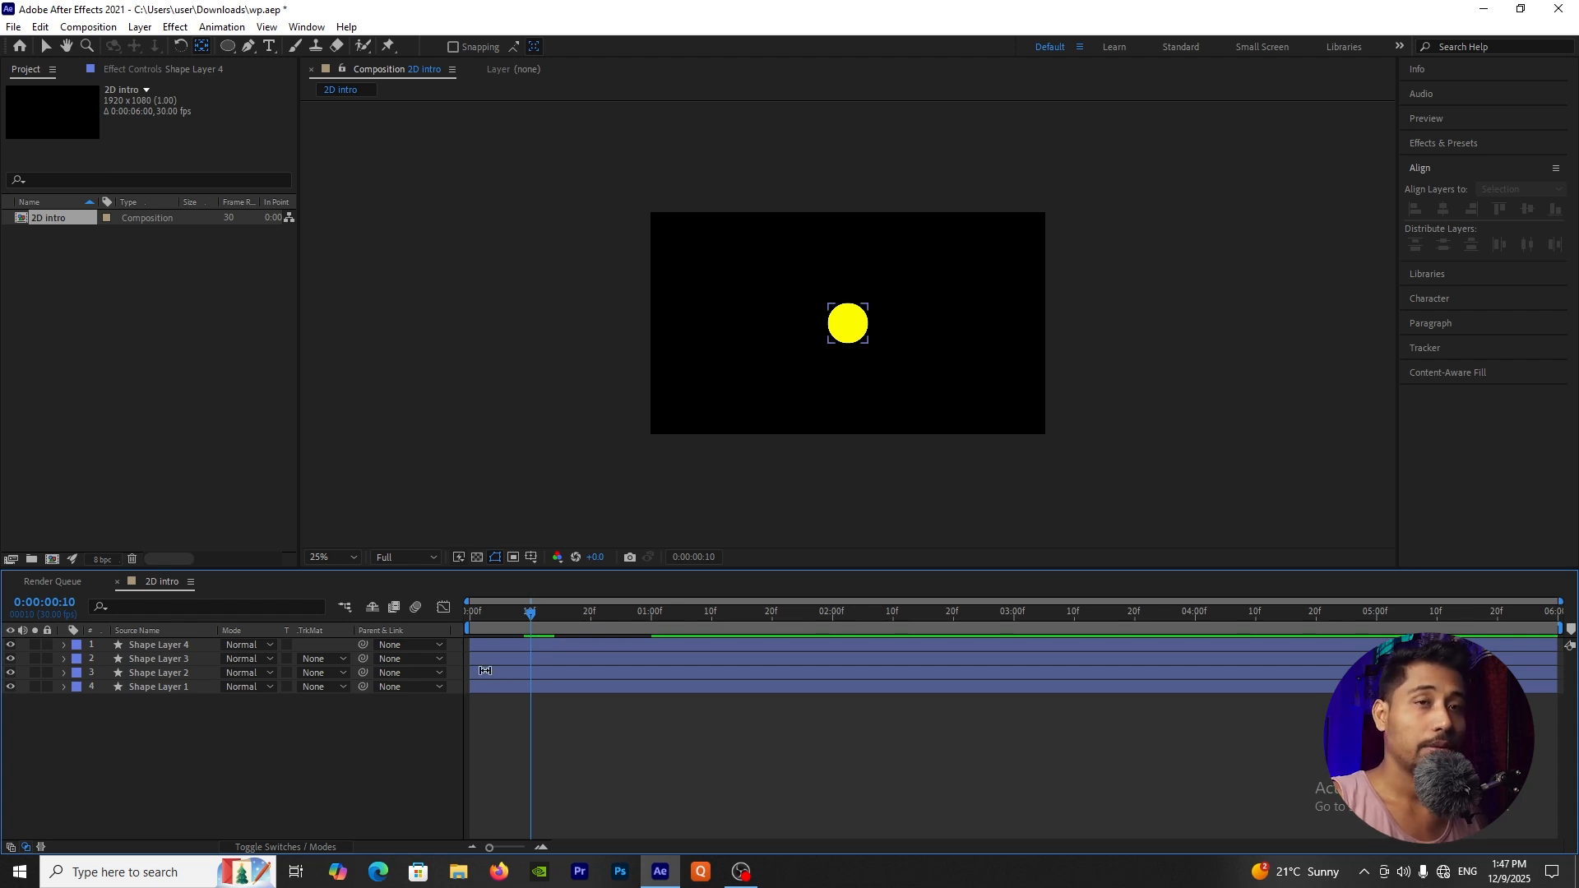
key("v")
left_click_drag(485, 670, 555, 673)
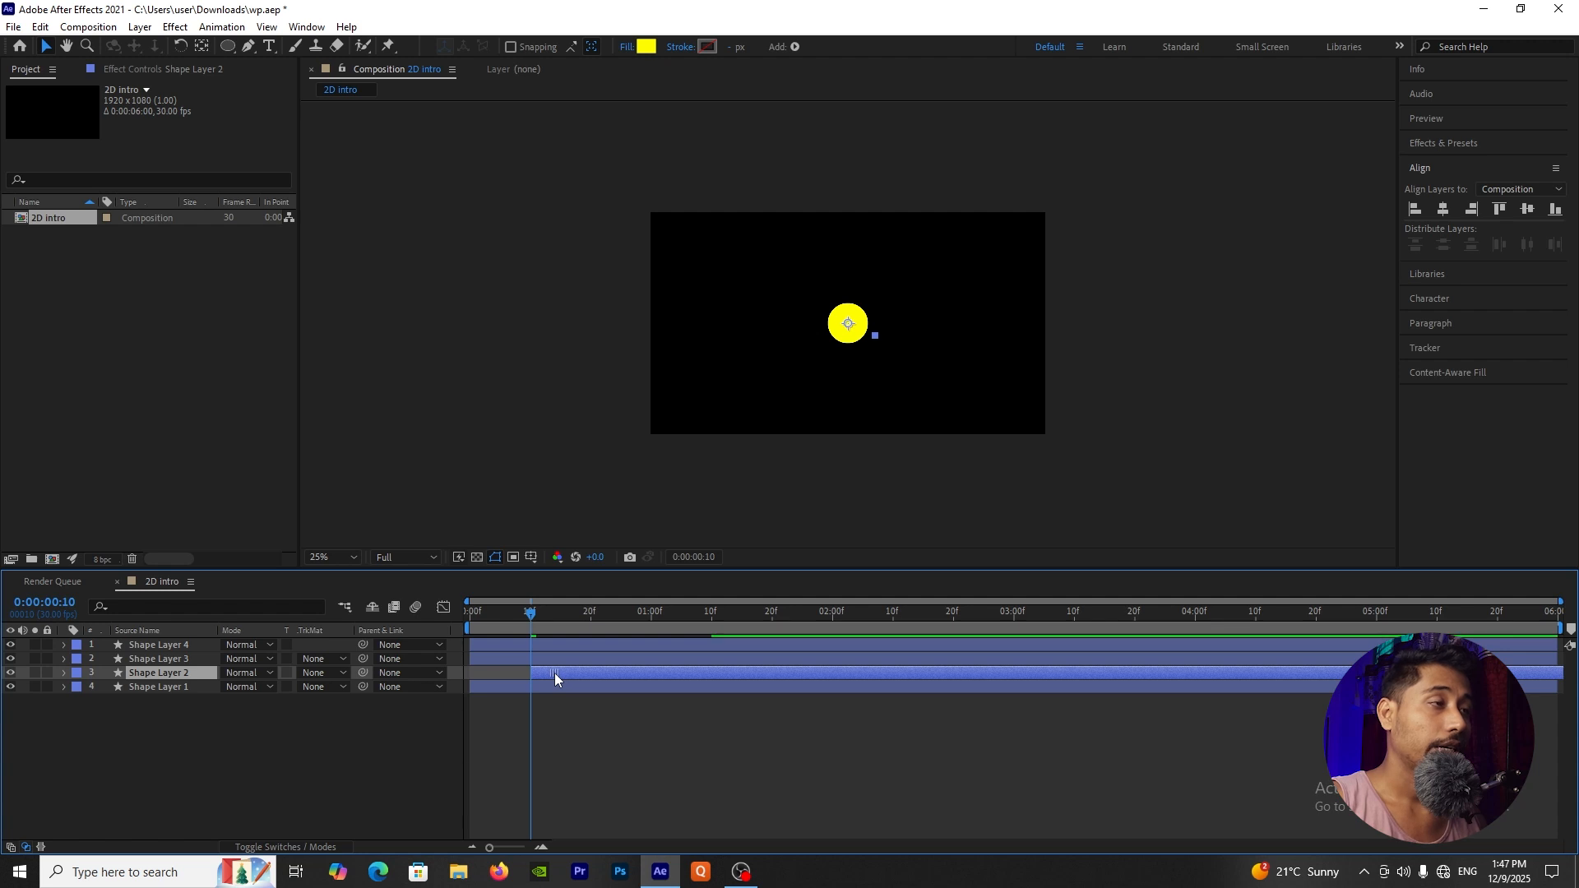
Step: Stagger the remaining copies so that Shape Layer 3 starts at 0:00:00:20 and Shape Layer 4 at 0:00:01:00
left_click(591, 614)
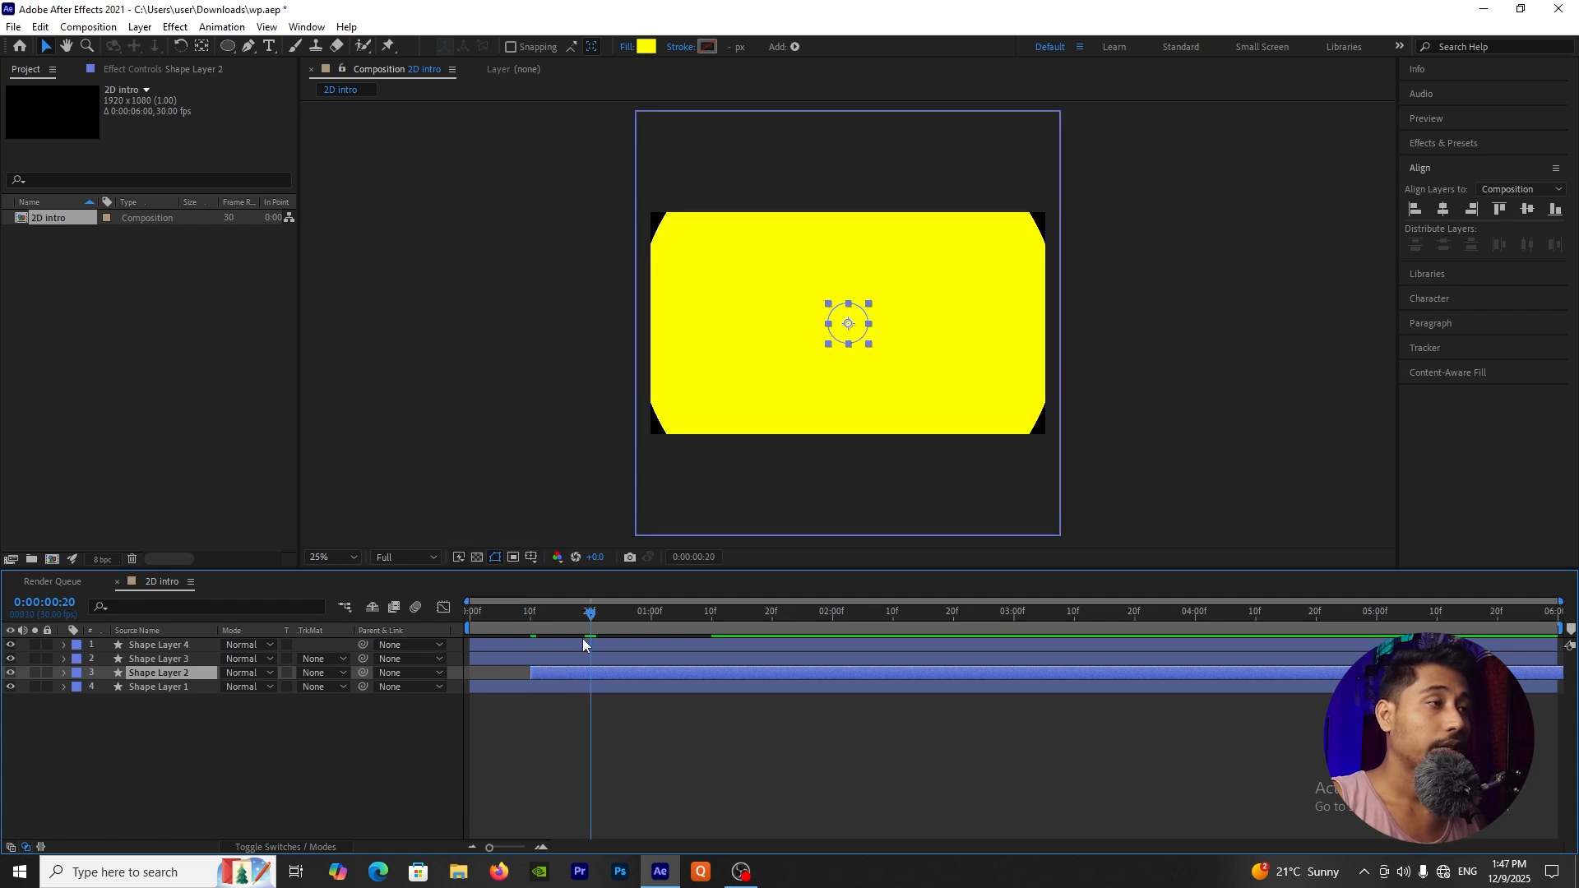
left_click_drag(494, 659, 719, 653)
left_click(623, 645)
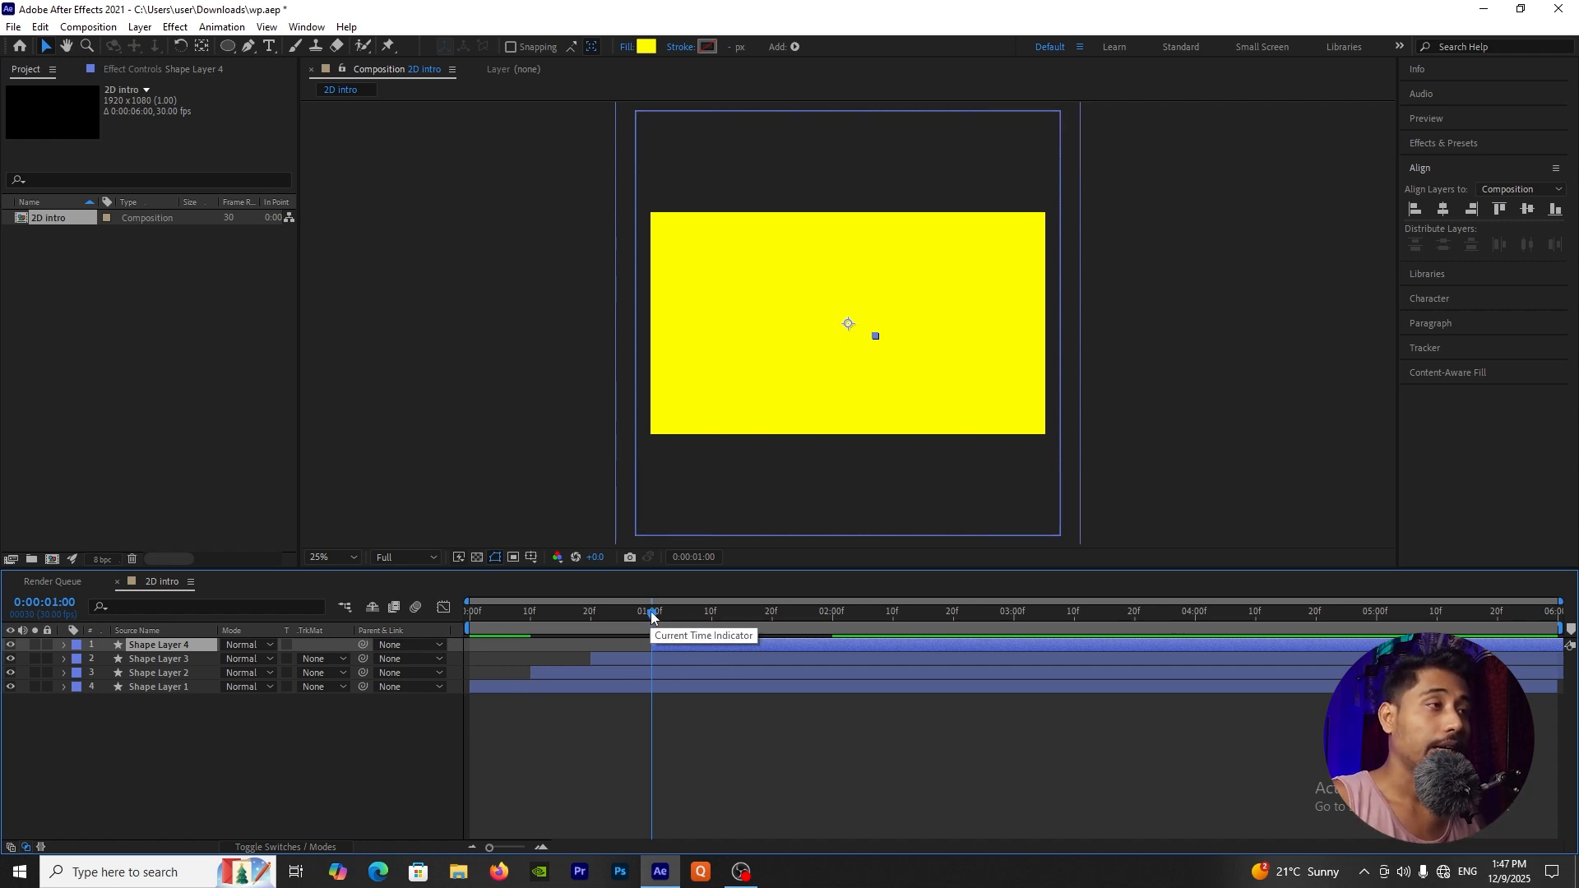
left_click_drag(651, 617, 604, 630)
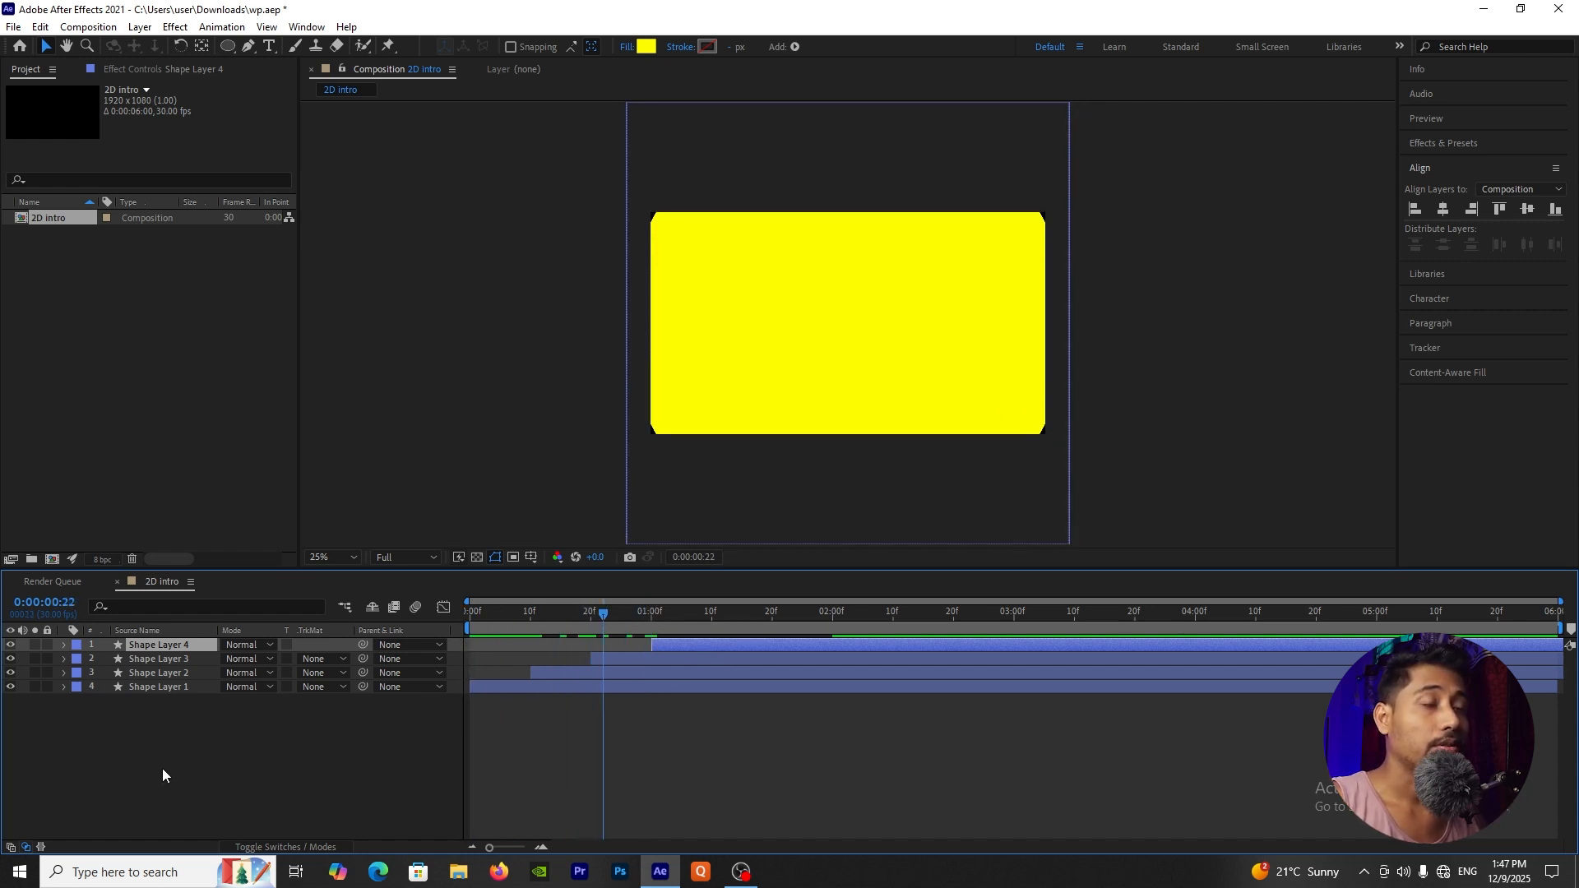
Step: Find the Fill effect and apply it separately to each of the four shape layers
left_click_drag(185, 747, 212, 650)
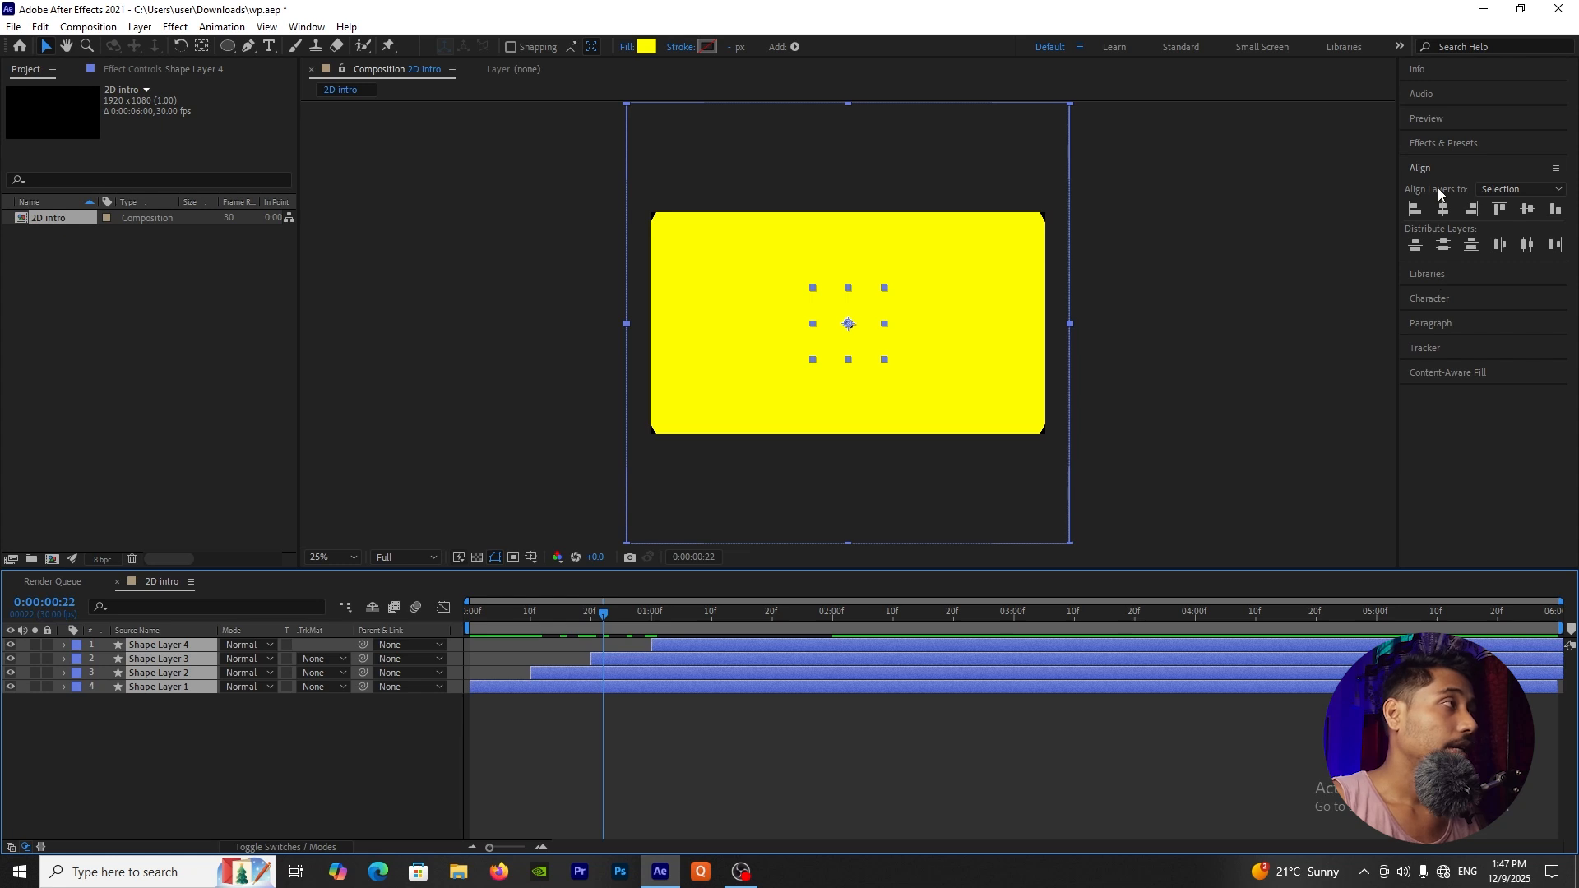
left_click(1448, 141)
left_click(1451, 160)
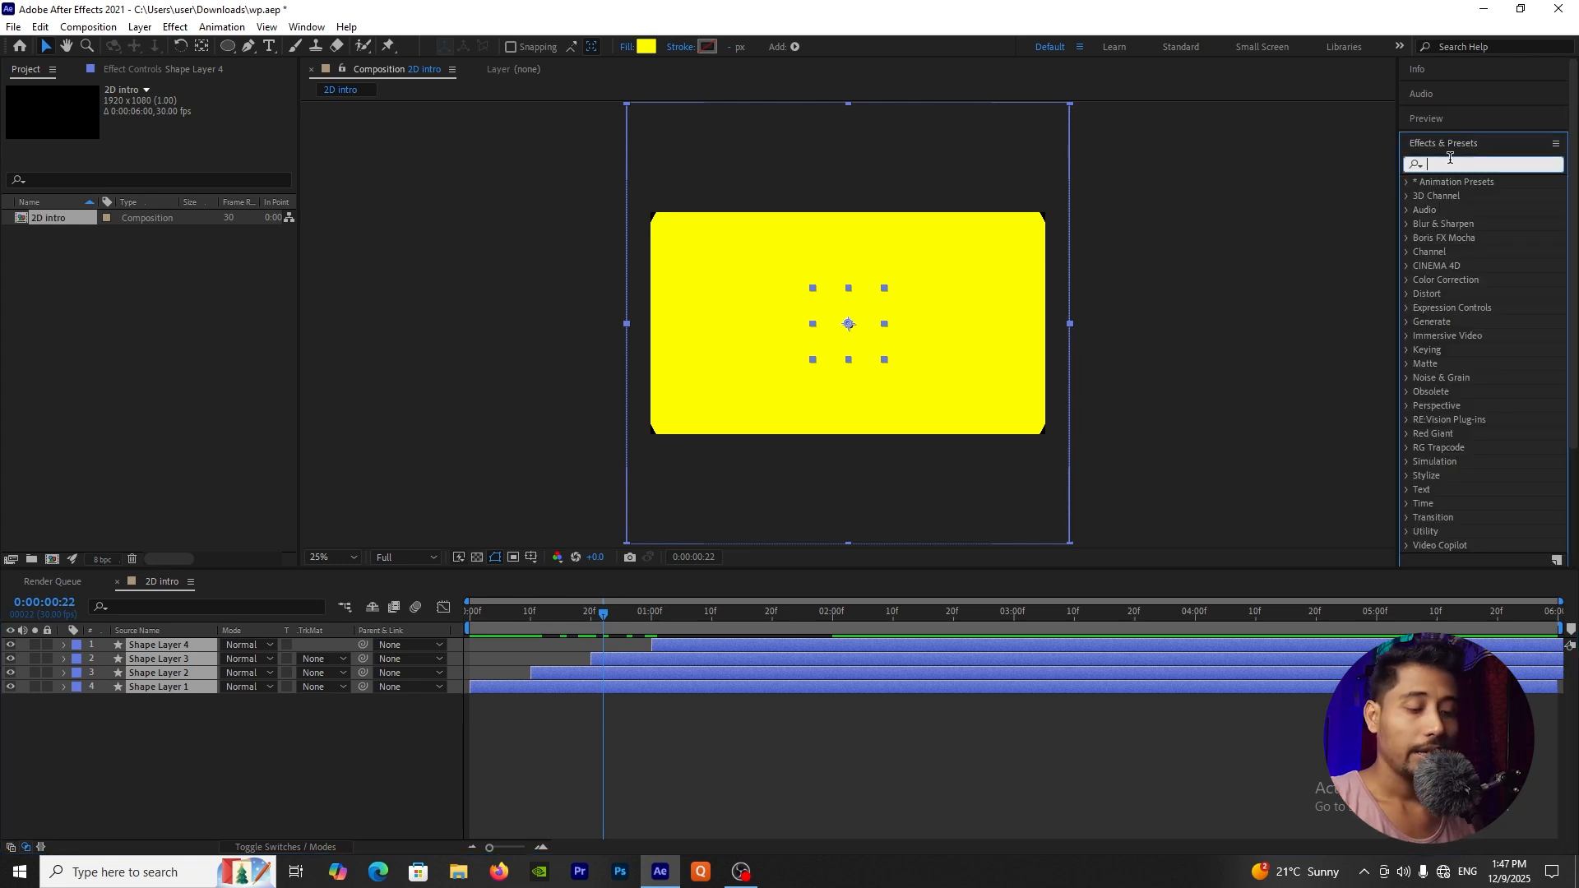
type("fill")
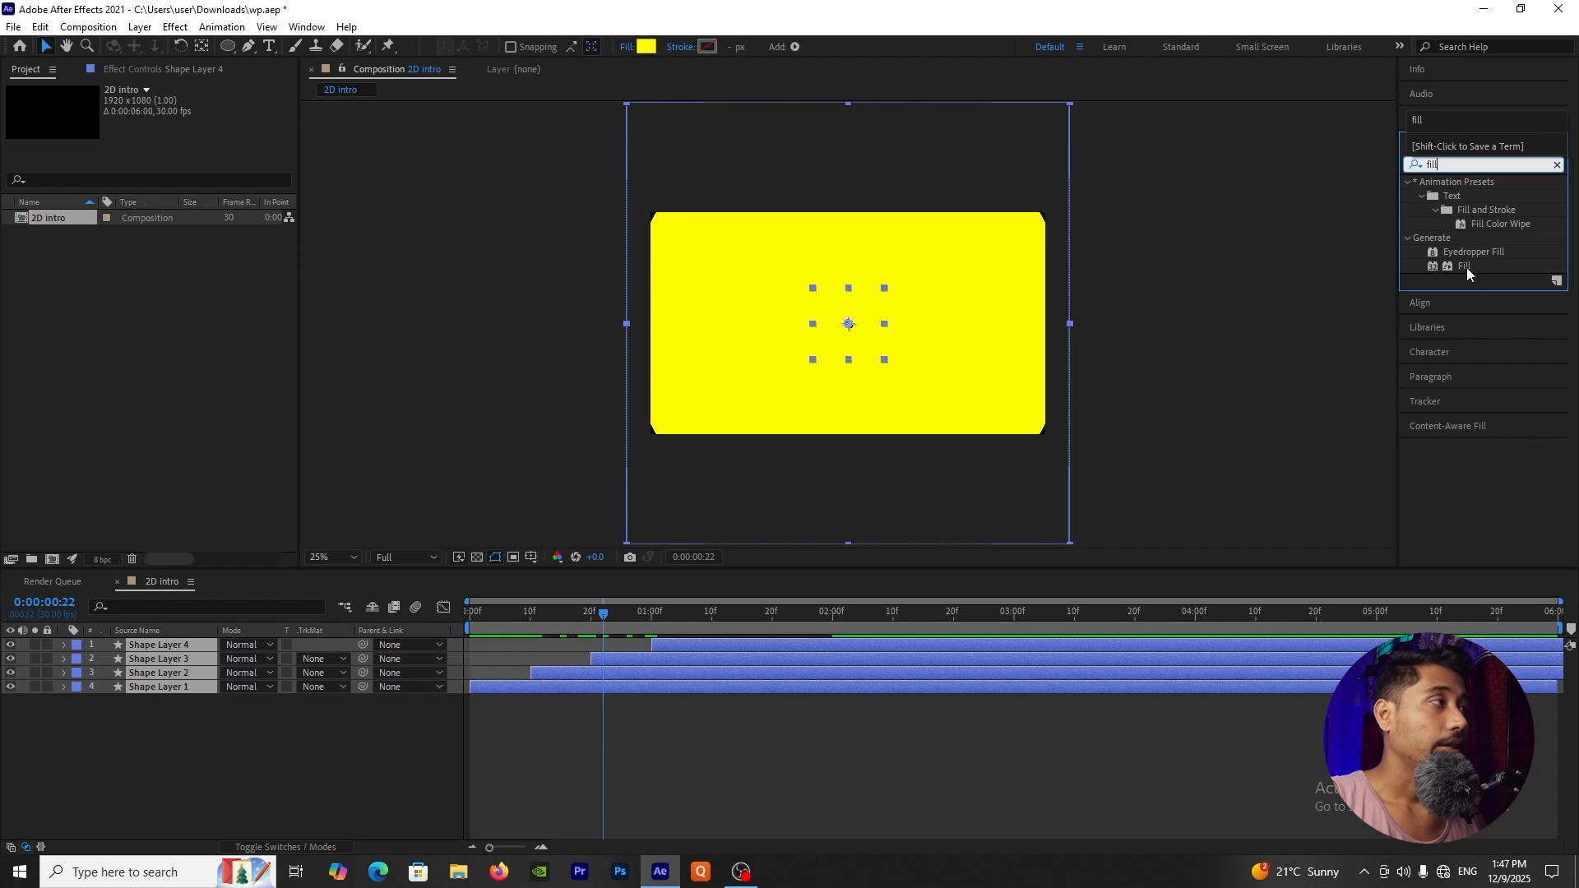
left_click_drag(1468, 266, 186, 650)
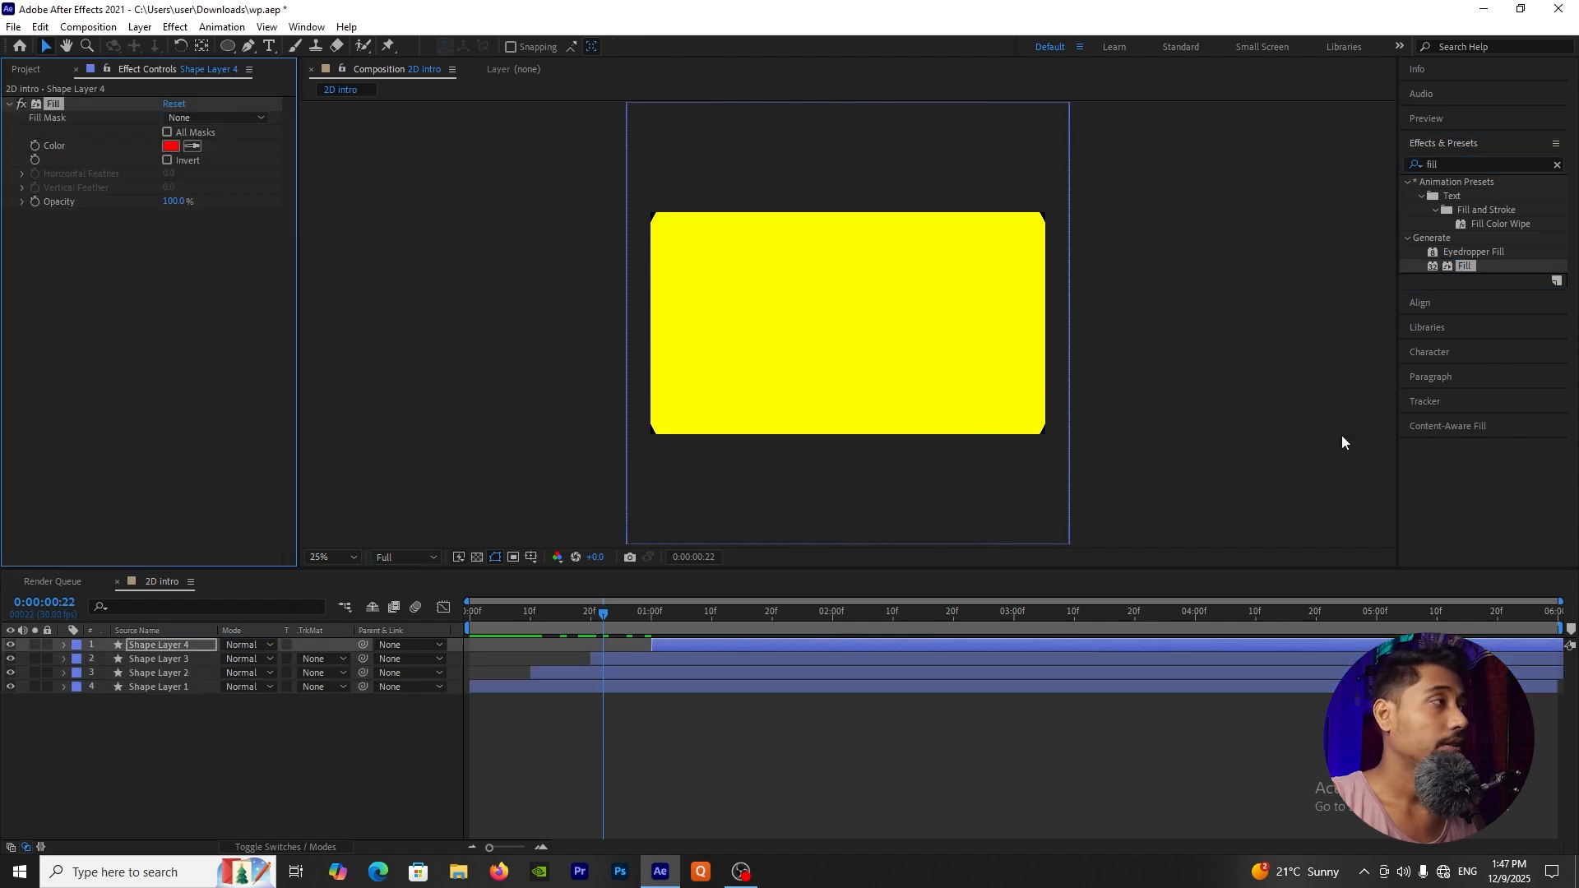
left_click_drag(1472, 272, 175, 661)
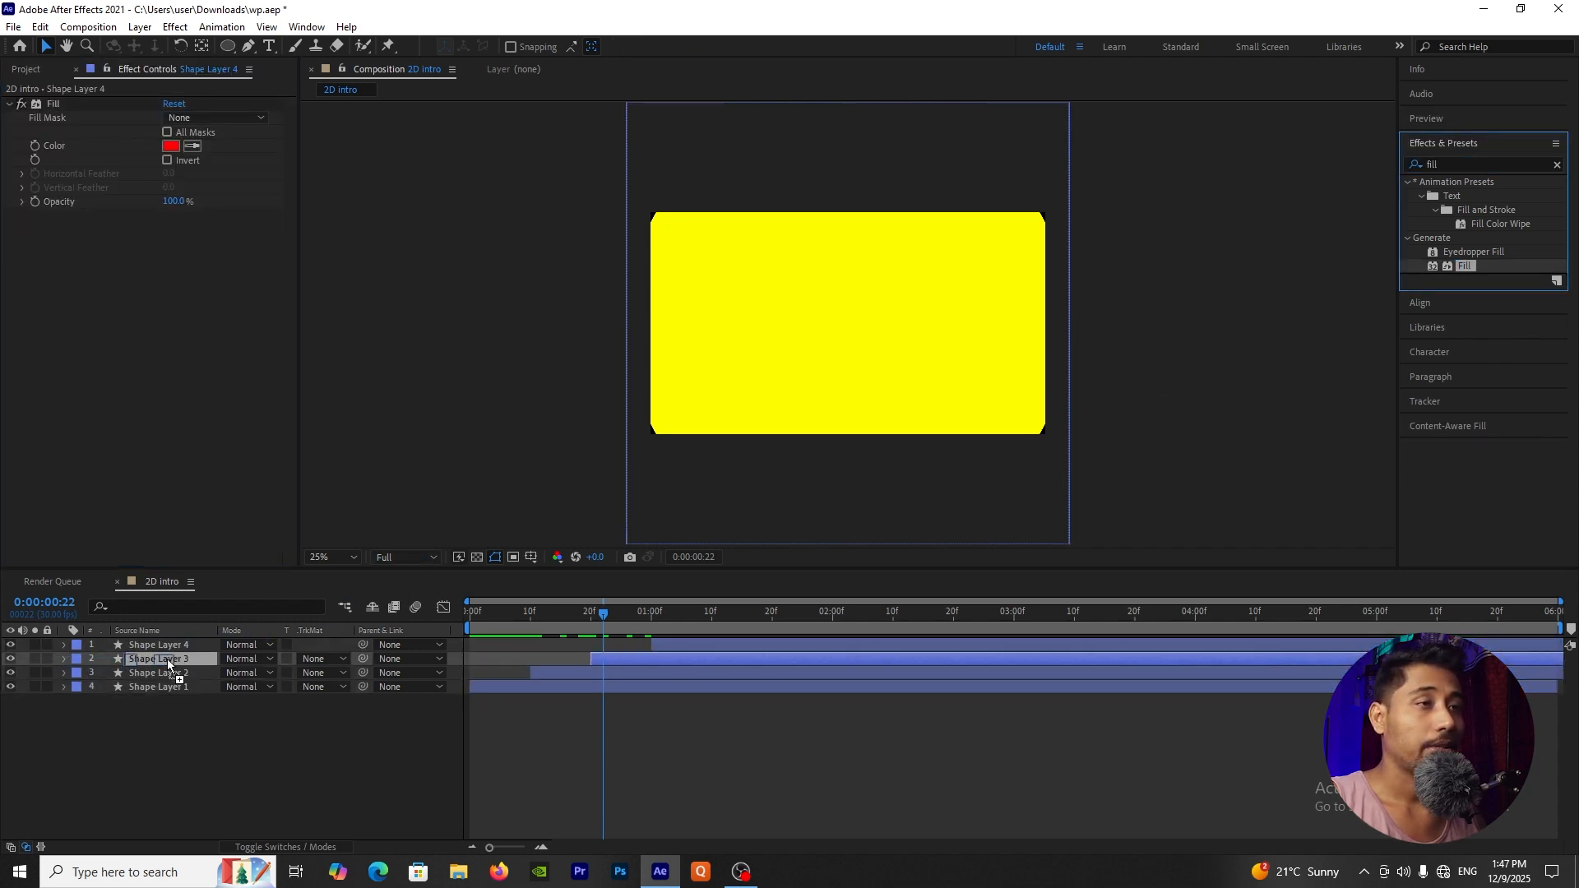
left_click_drag(1471, 269, 206, 674)
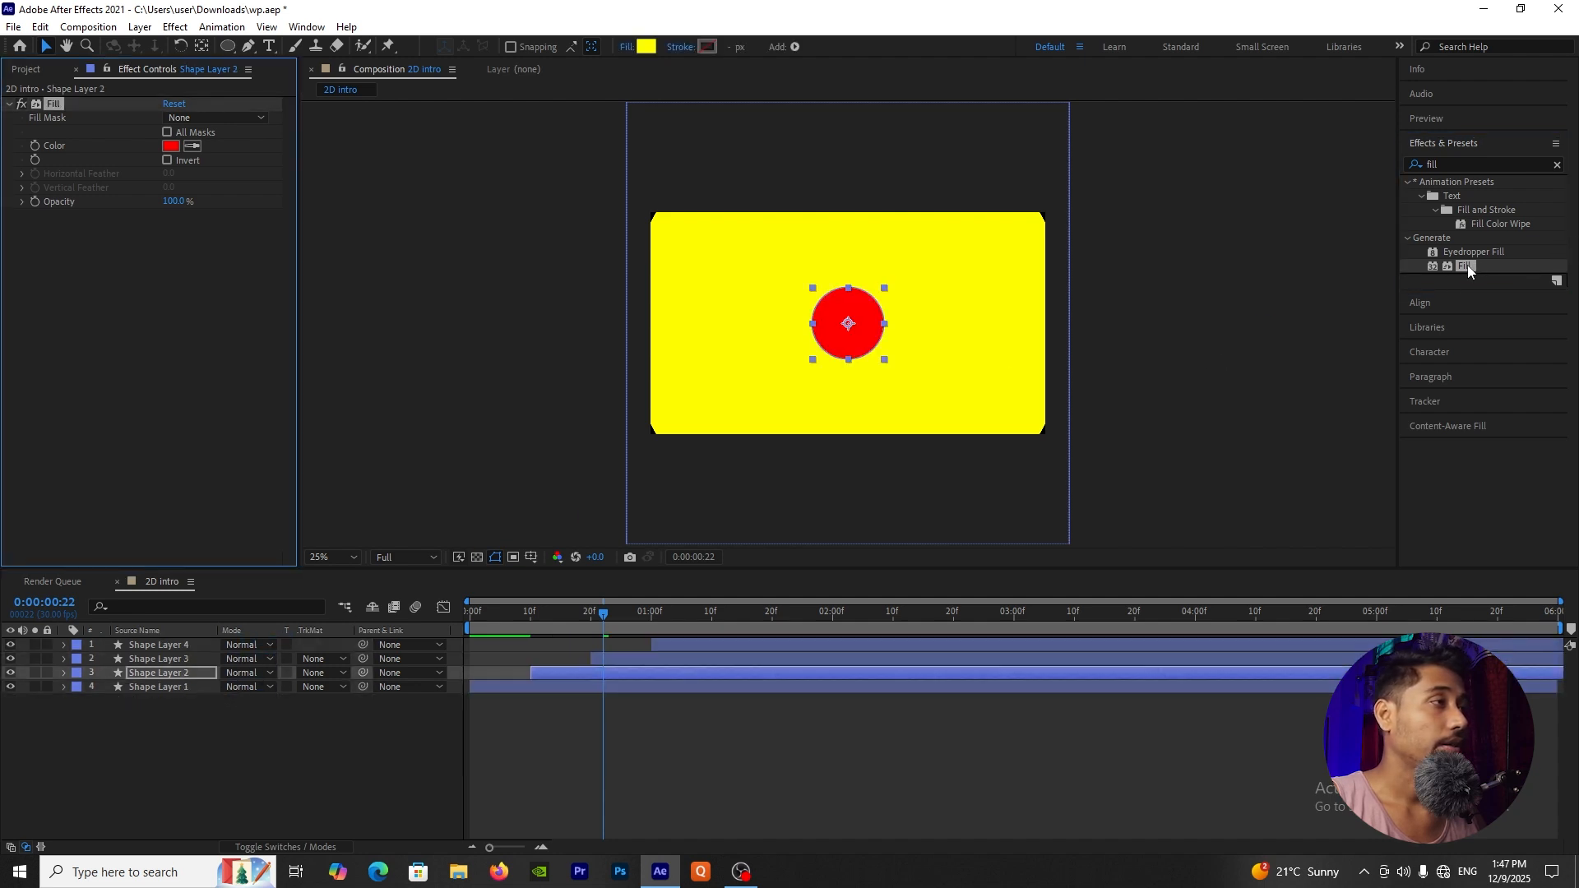
left_click_drag(1469, 268, 182, 690)
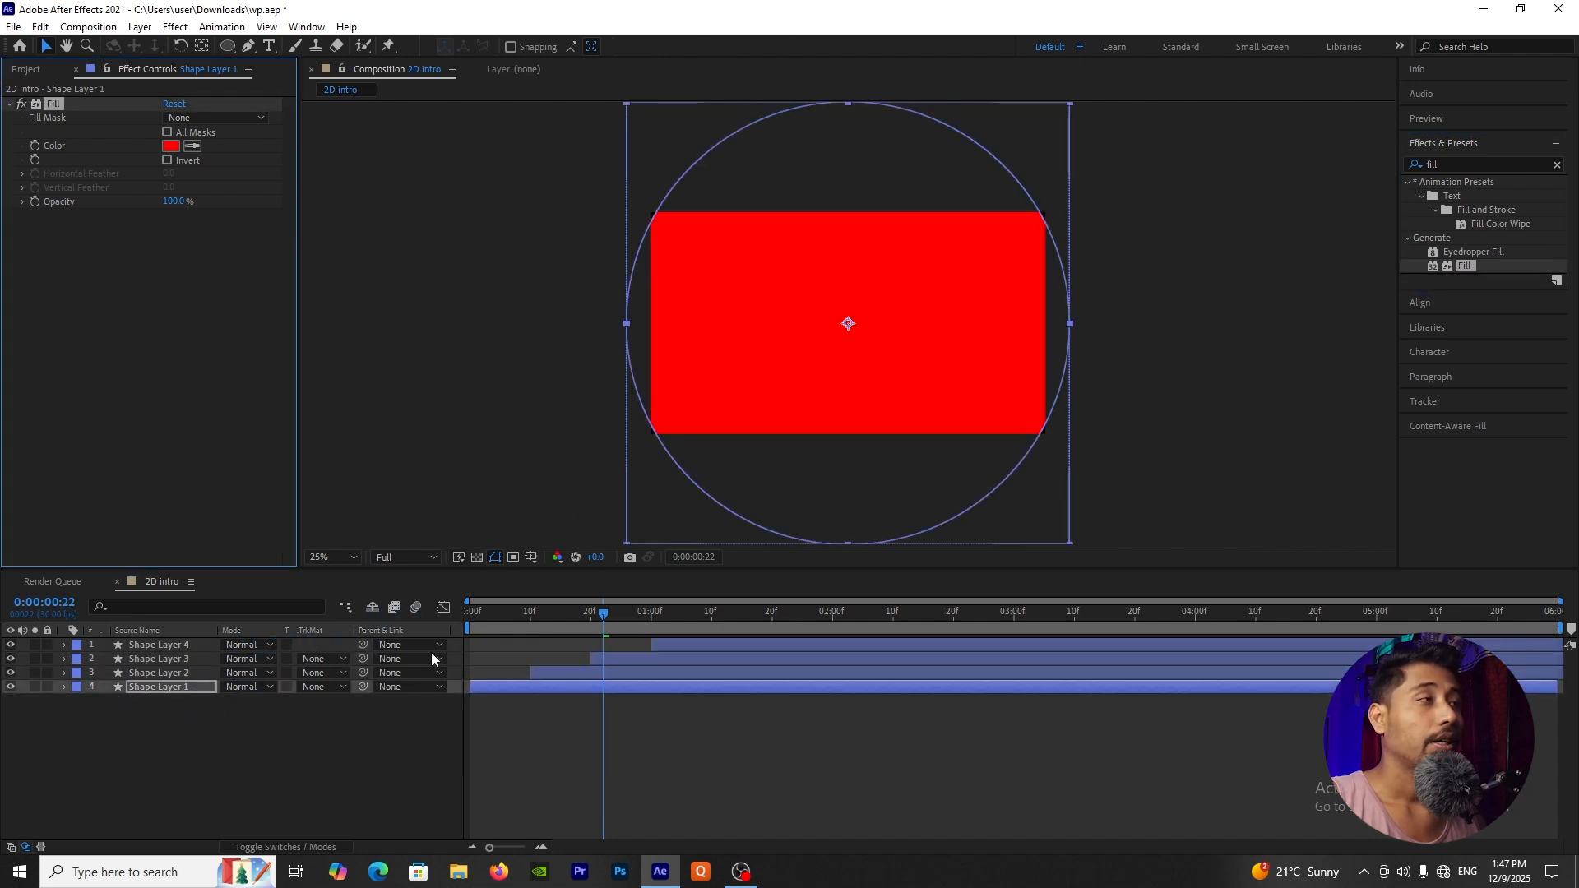
Step: Set the Fill effect color of Shape Layer 1 to golden yellow FFE400
left_click_drag(605, 616, 507, 616)
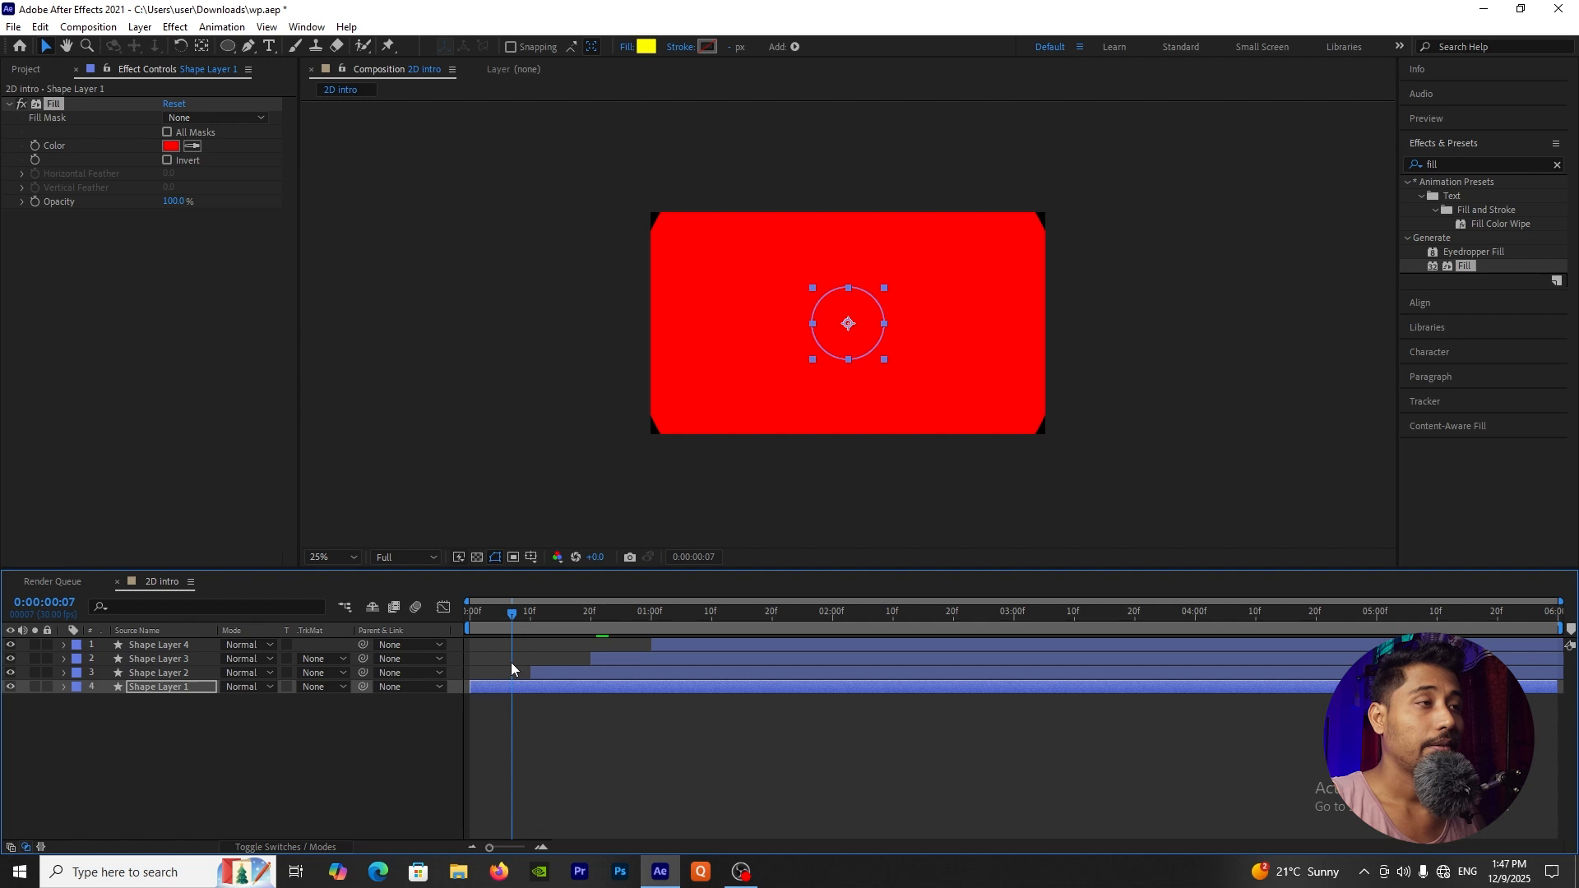
left_click(259, 788)
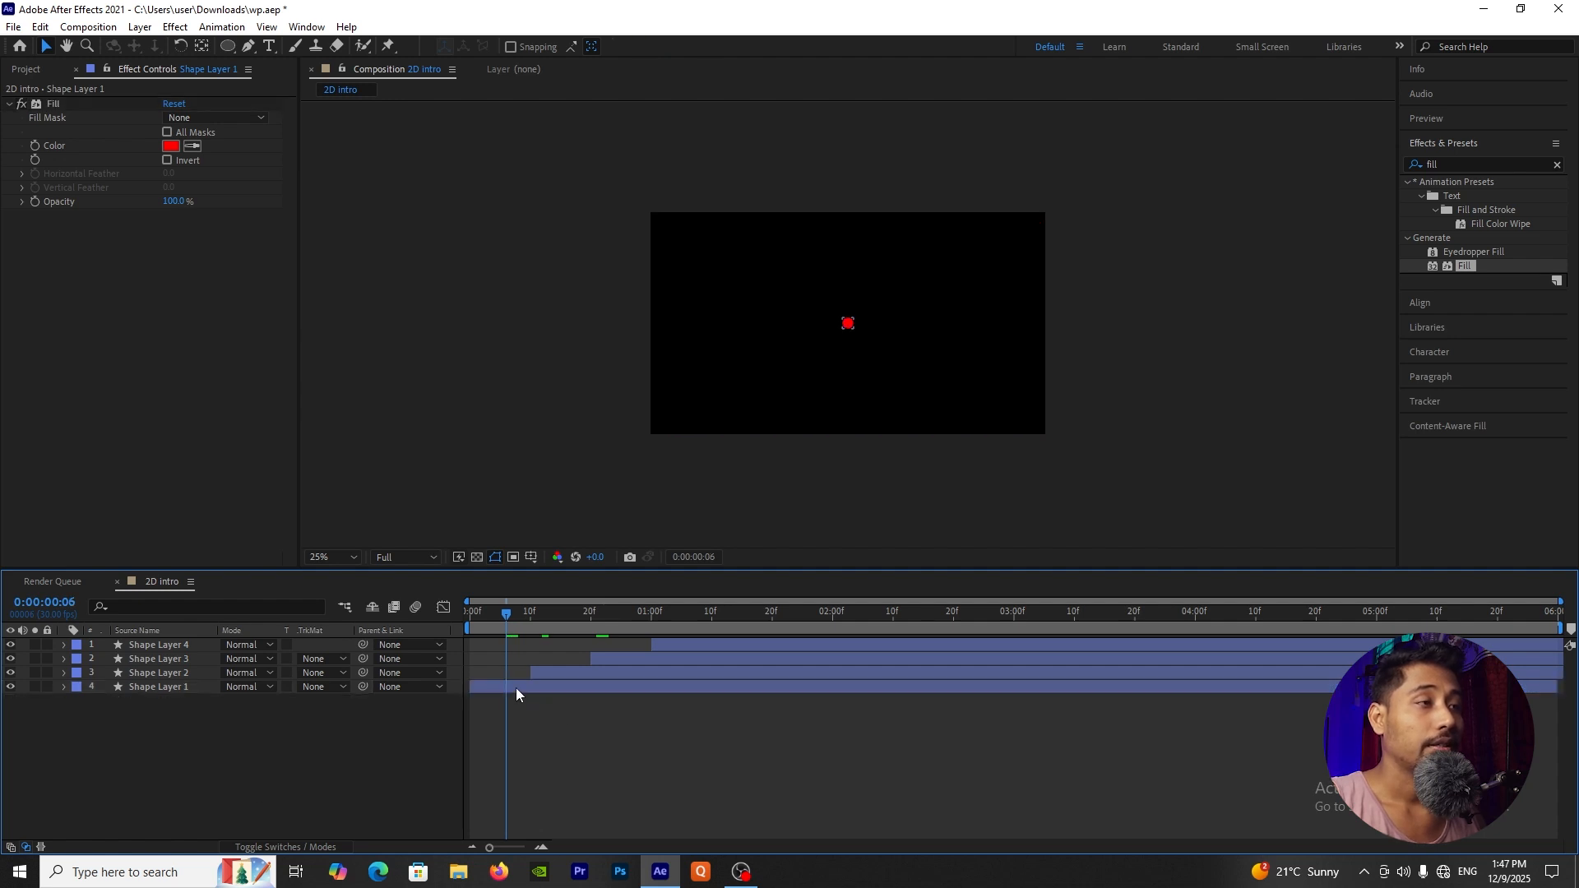
left_click_drag(518, 610, 527, 631)
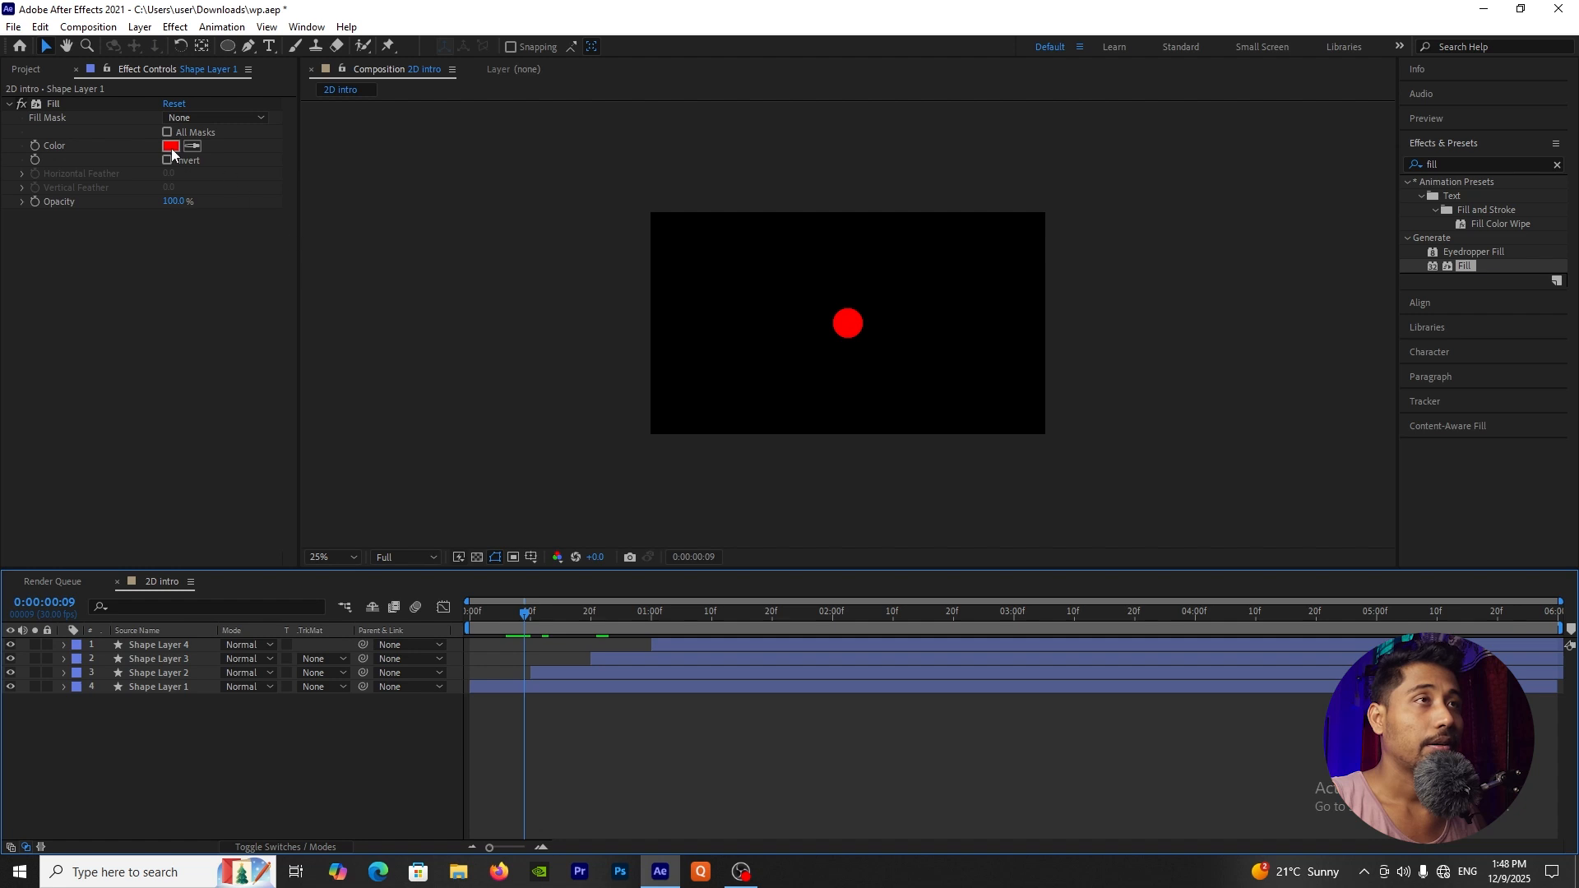
left_click(171, 686)
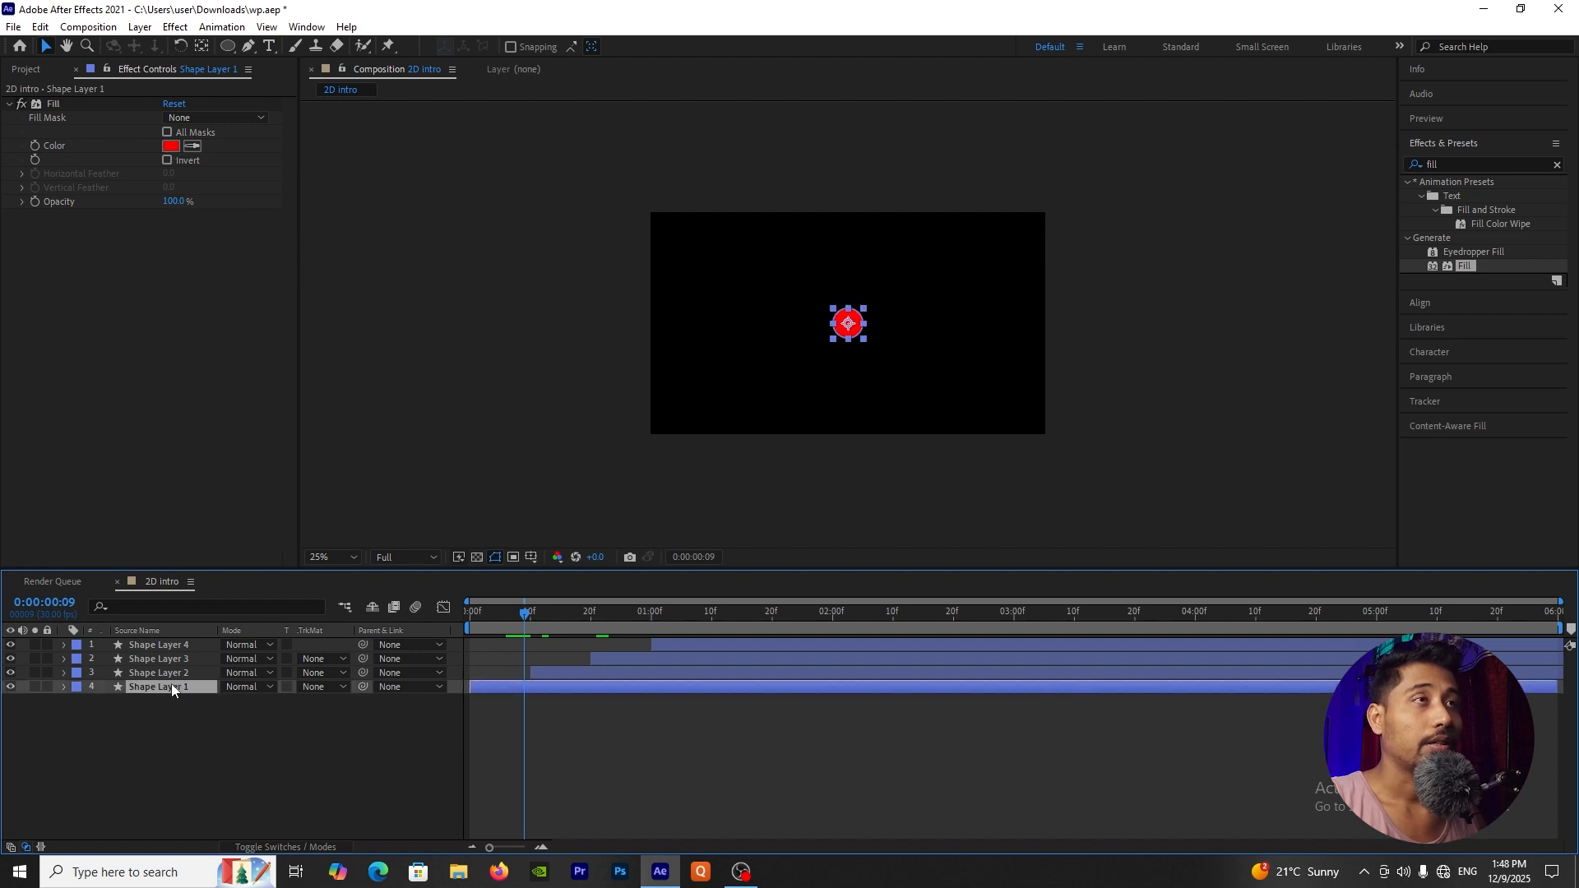
left_click(27, 69)
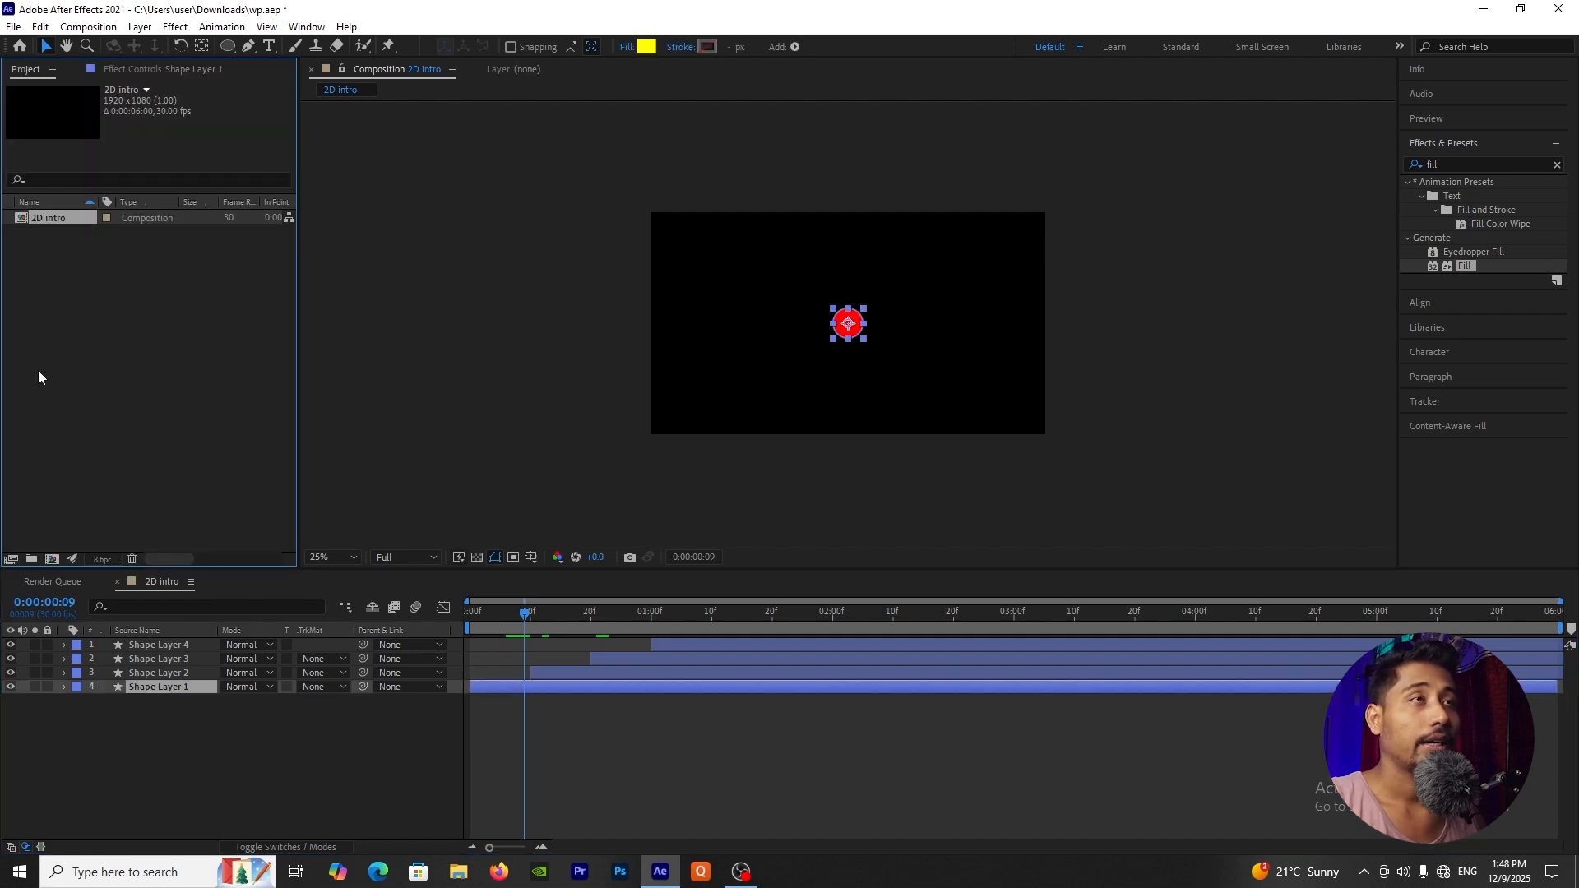
left_click(174, 71)
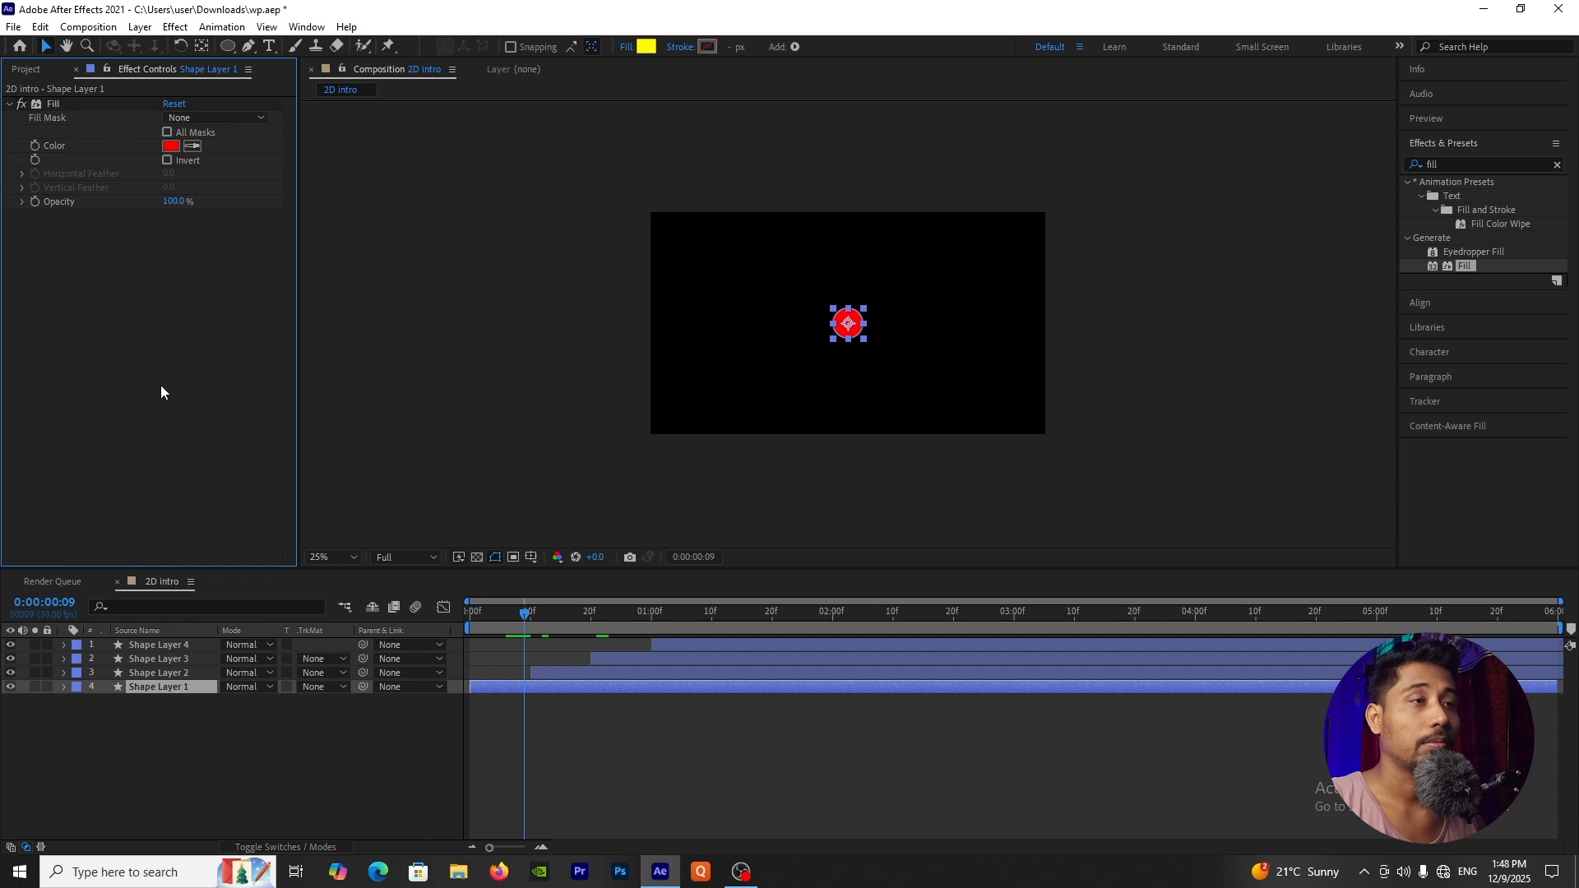
left_click(156, 741)
left_click(166, 687)
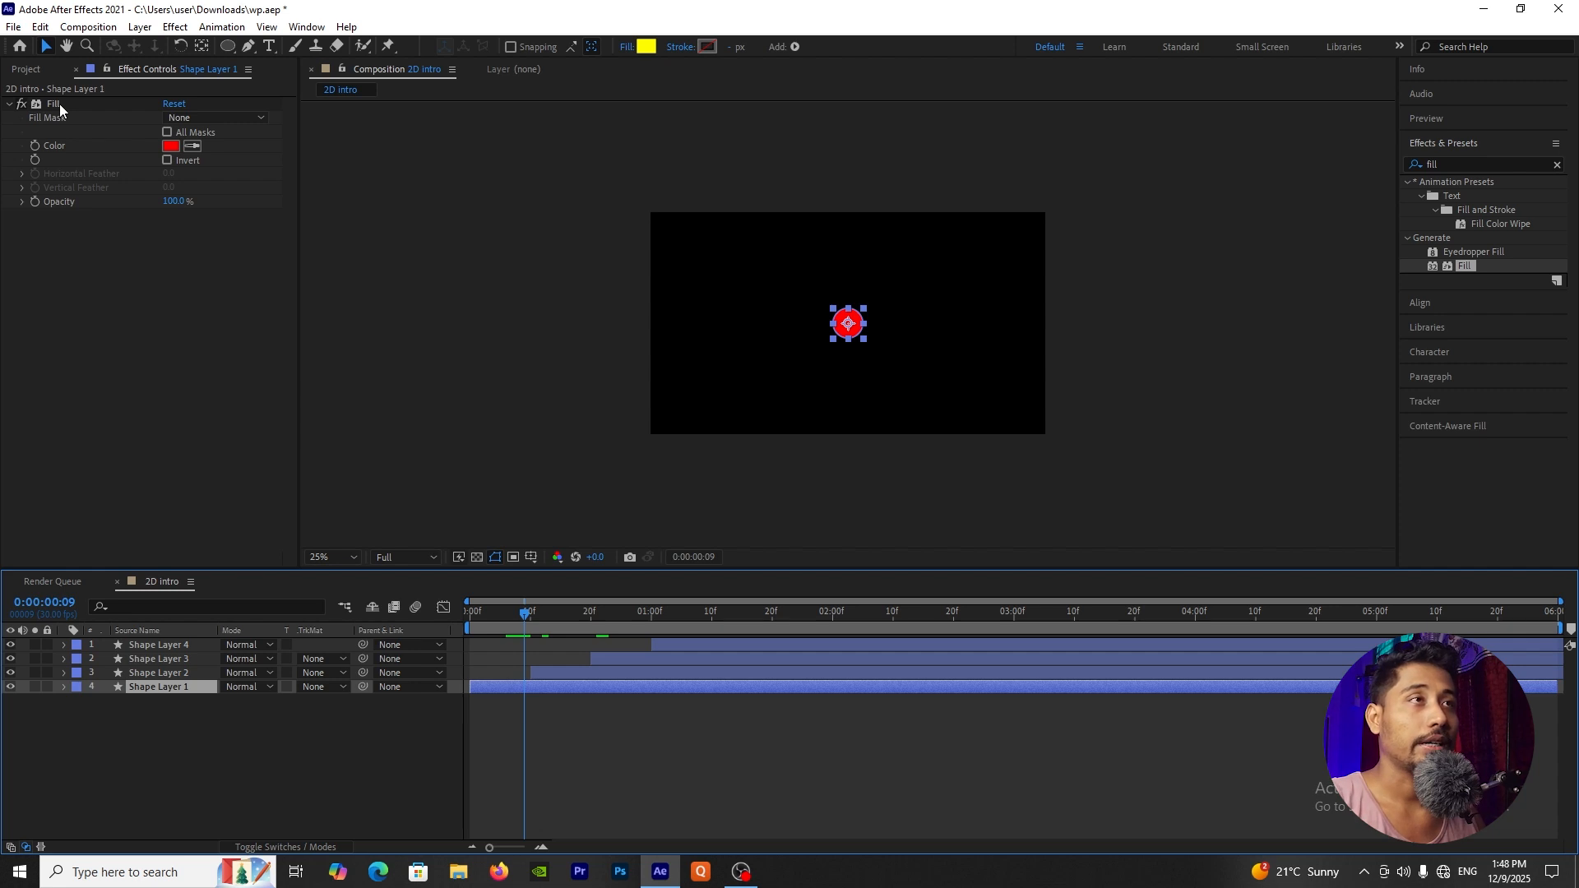
left_click(170, 147)
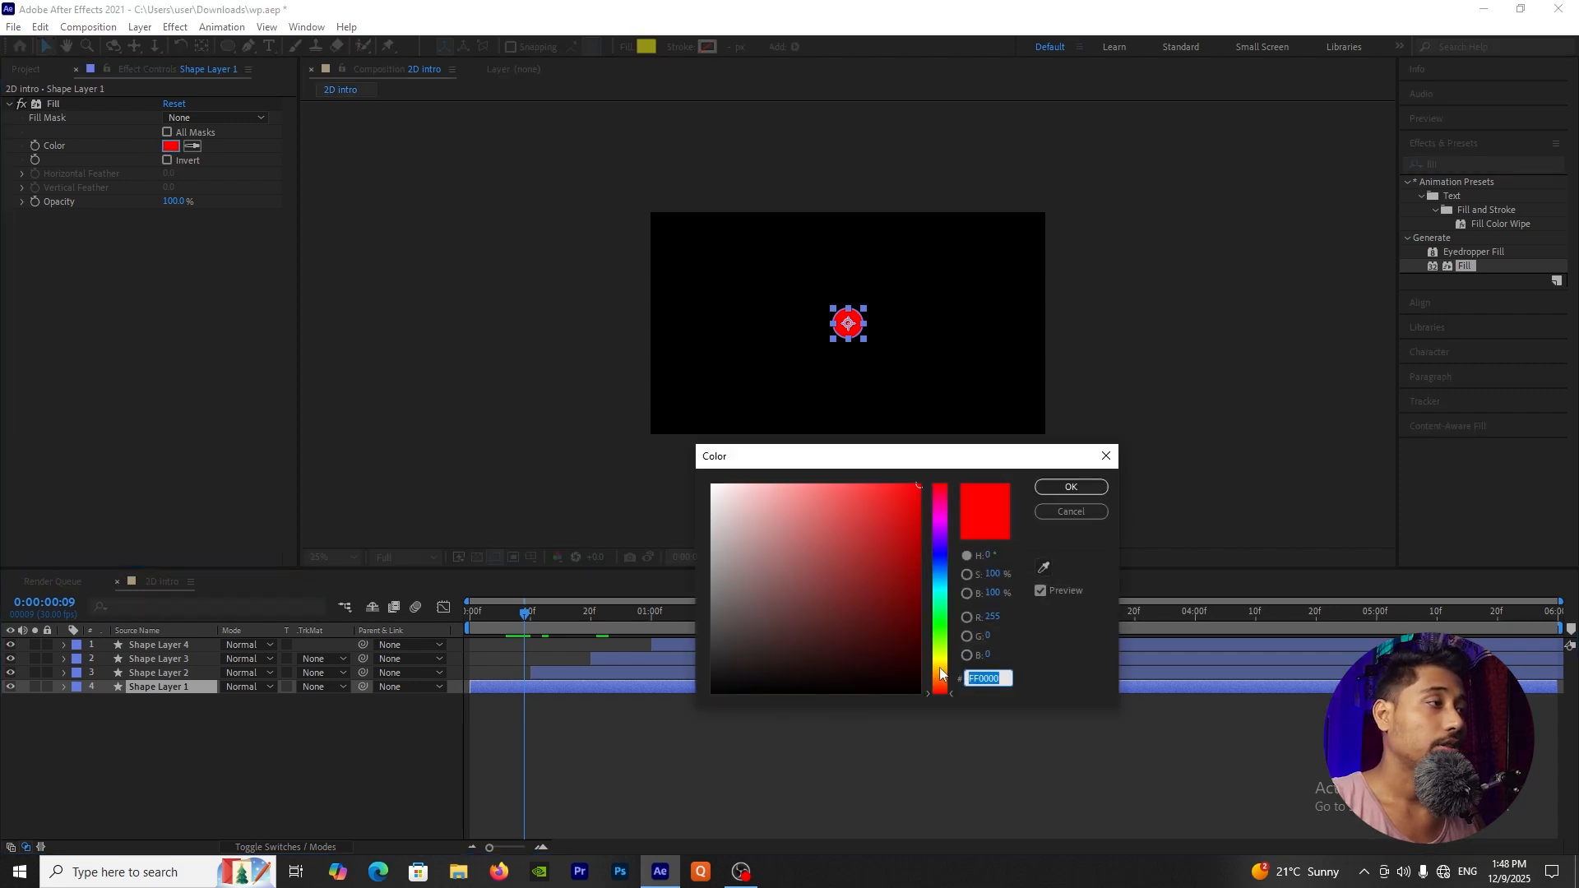
left_click(939, 666)
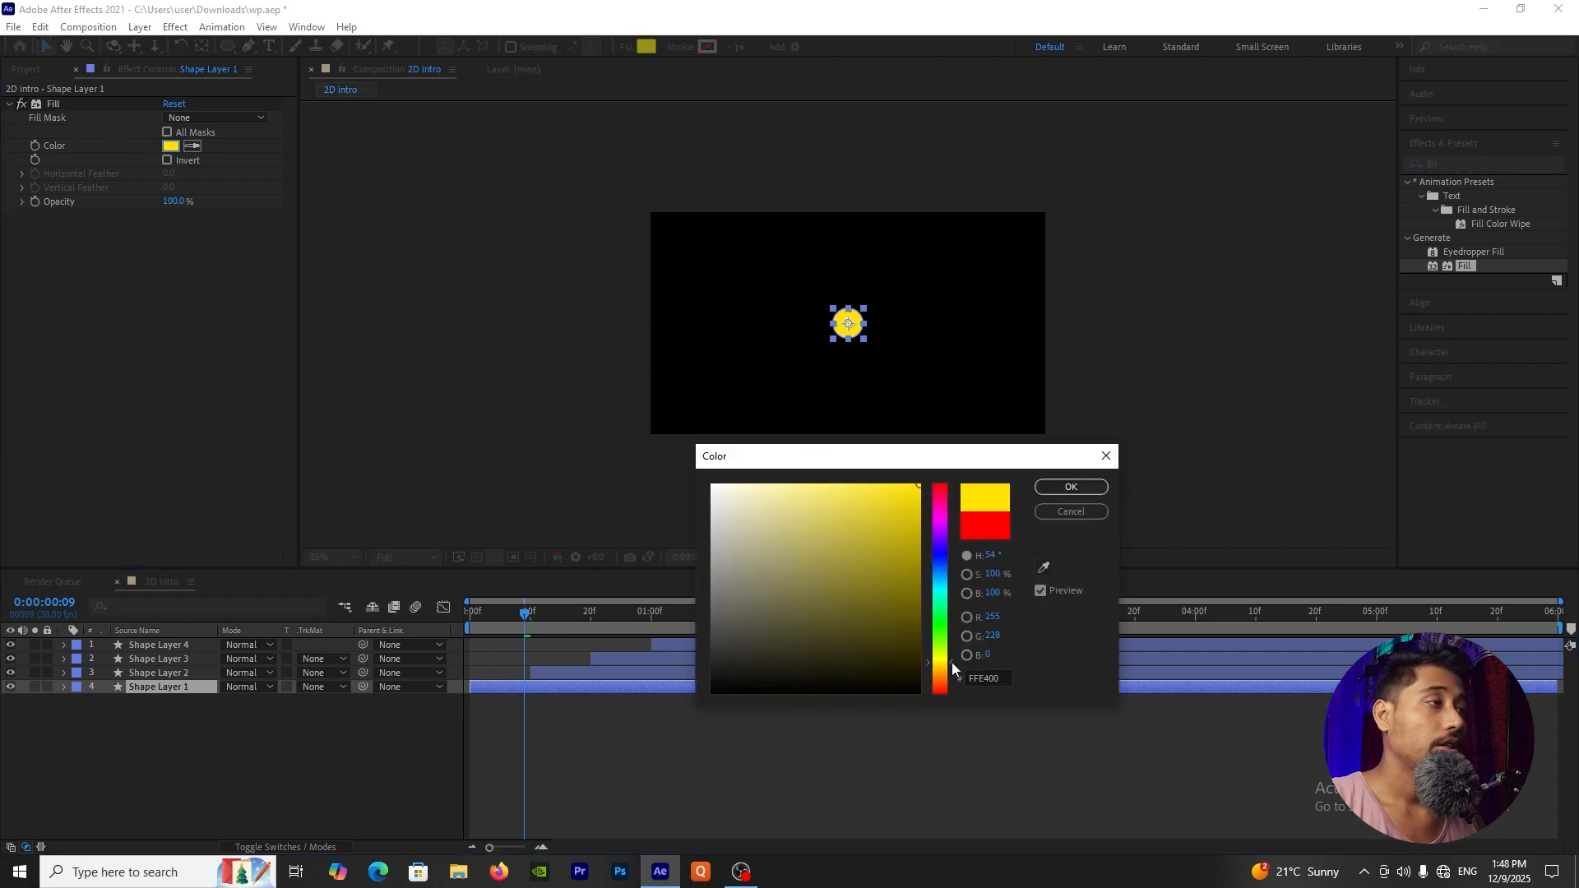
left_click(1069, 487)
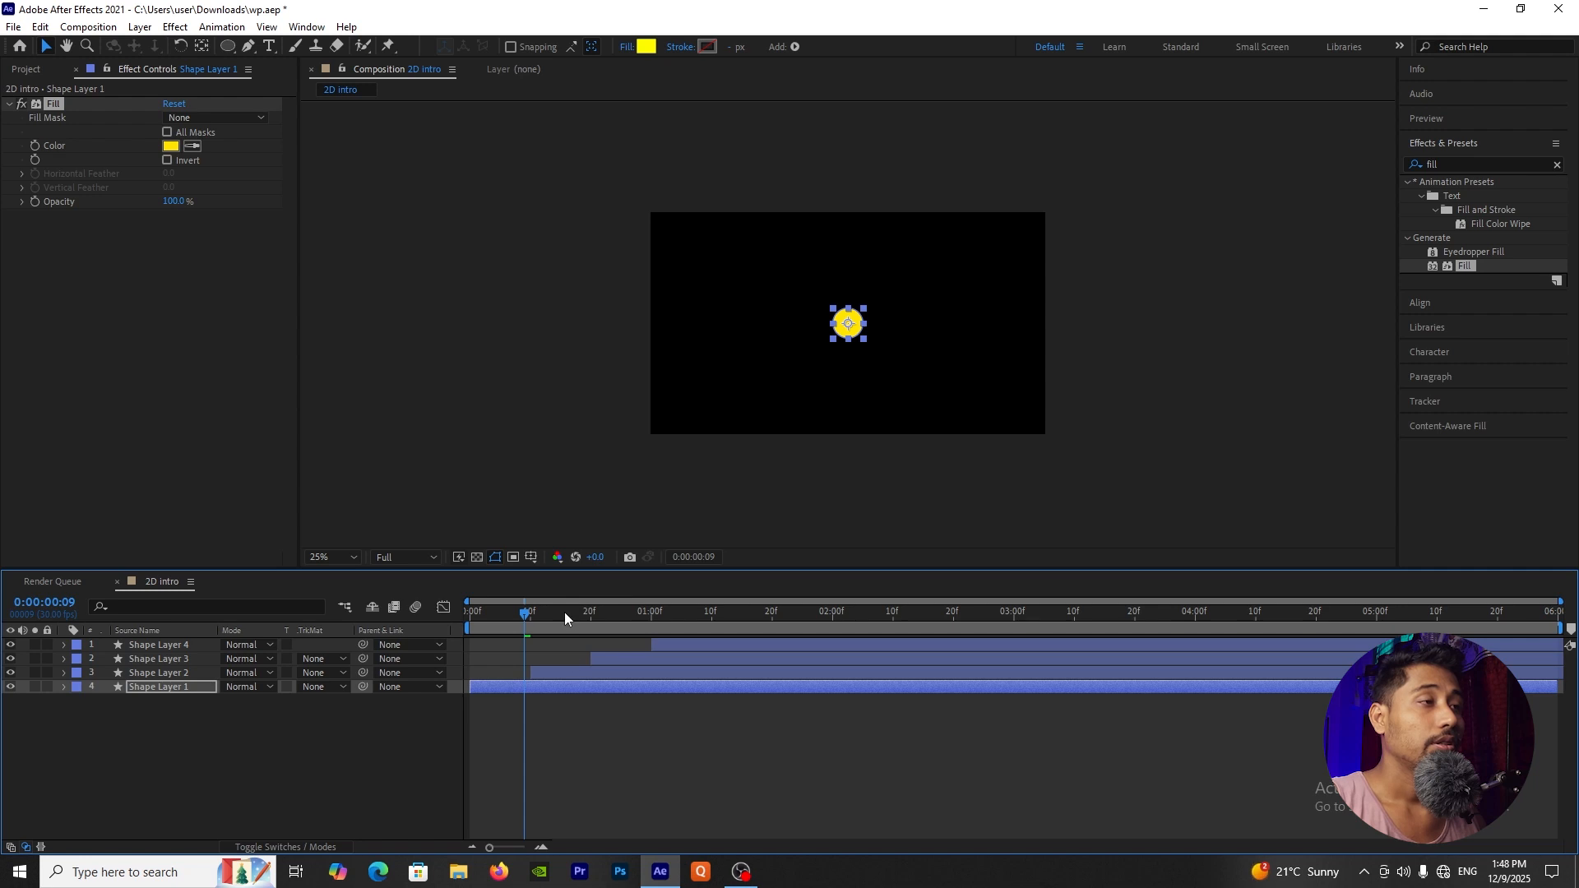
Step: Set the Fill effect color of Shape Layer 2 to blue 0090FF
left_click(566, 612)
left_click(574, 680)
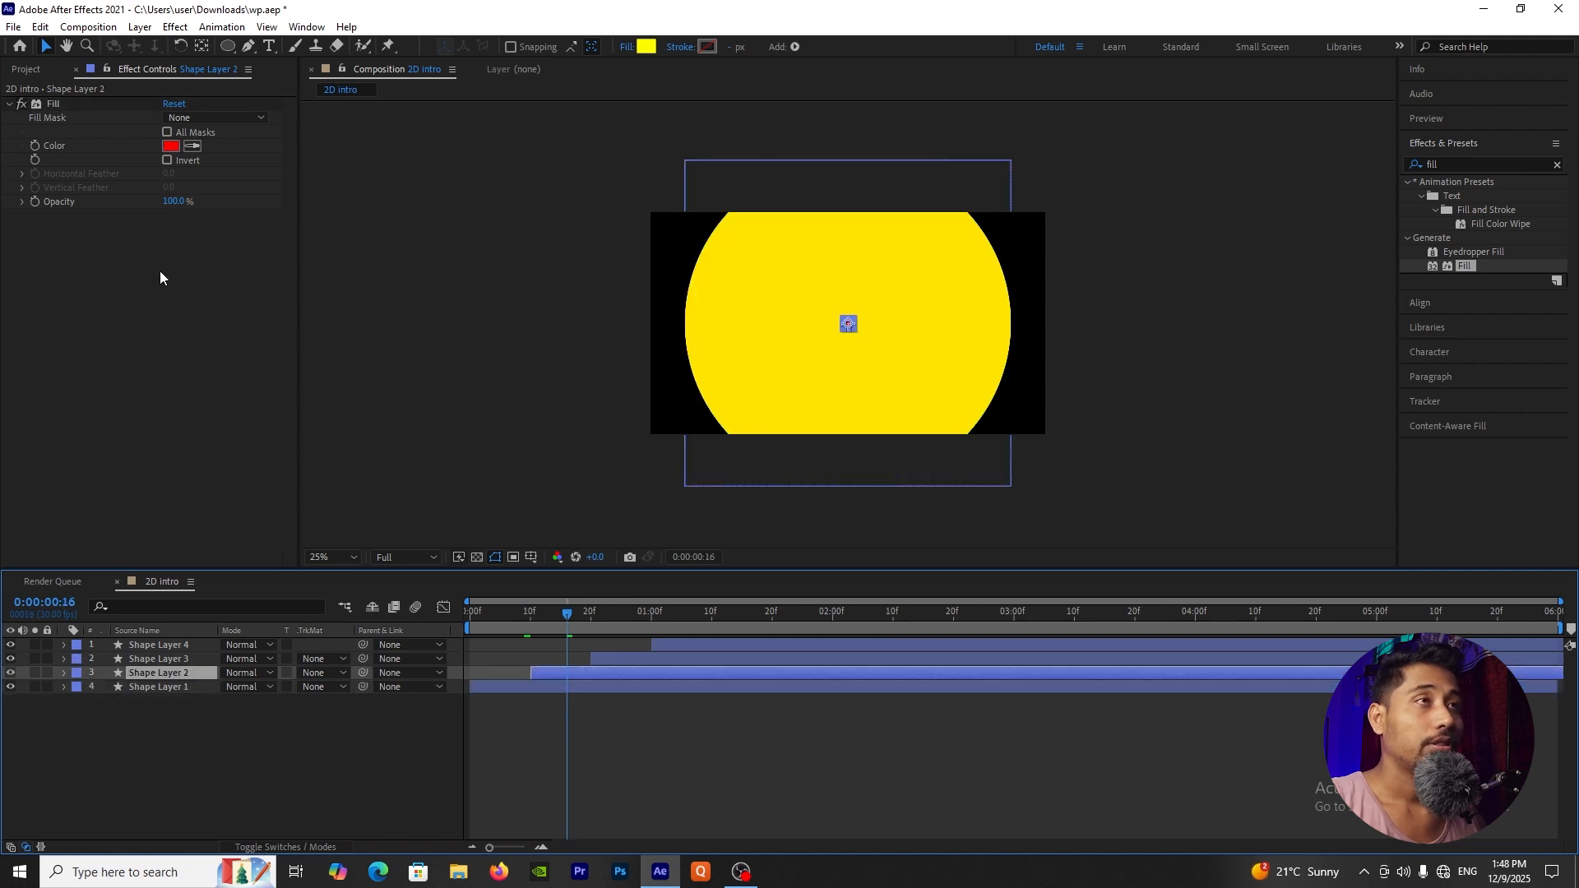
left_click(171, 147)
left_click(946, 574)
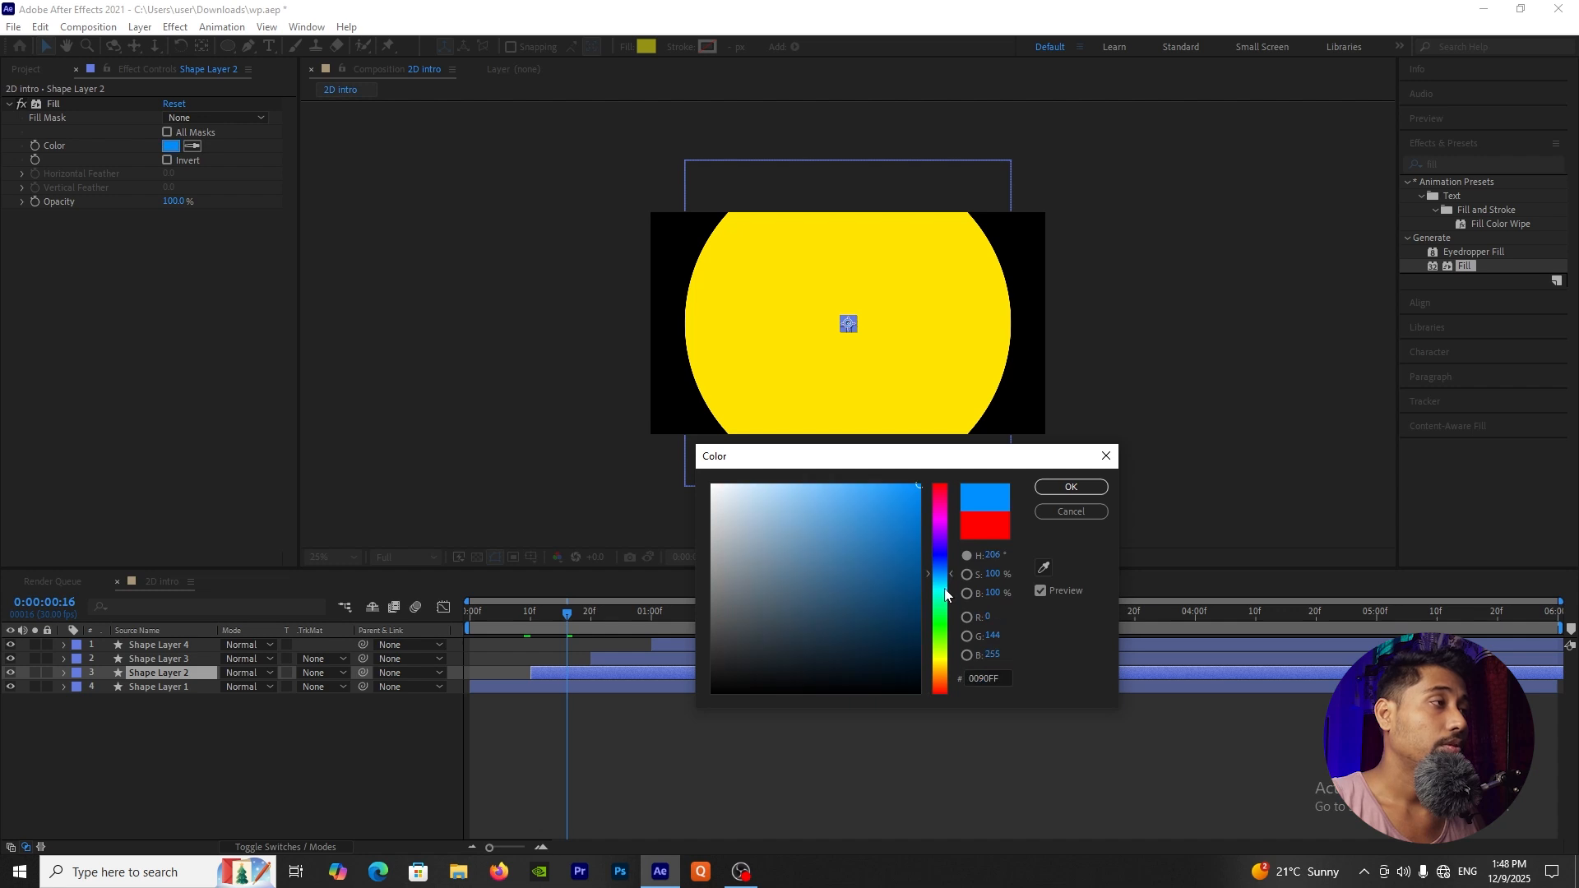
left_click(1063, 491)
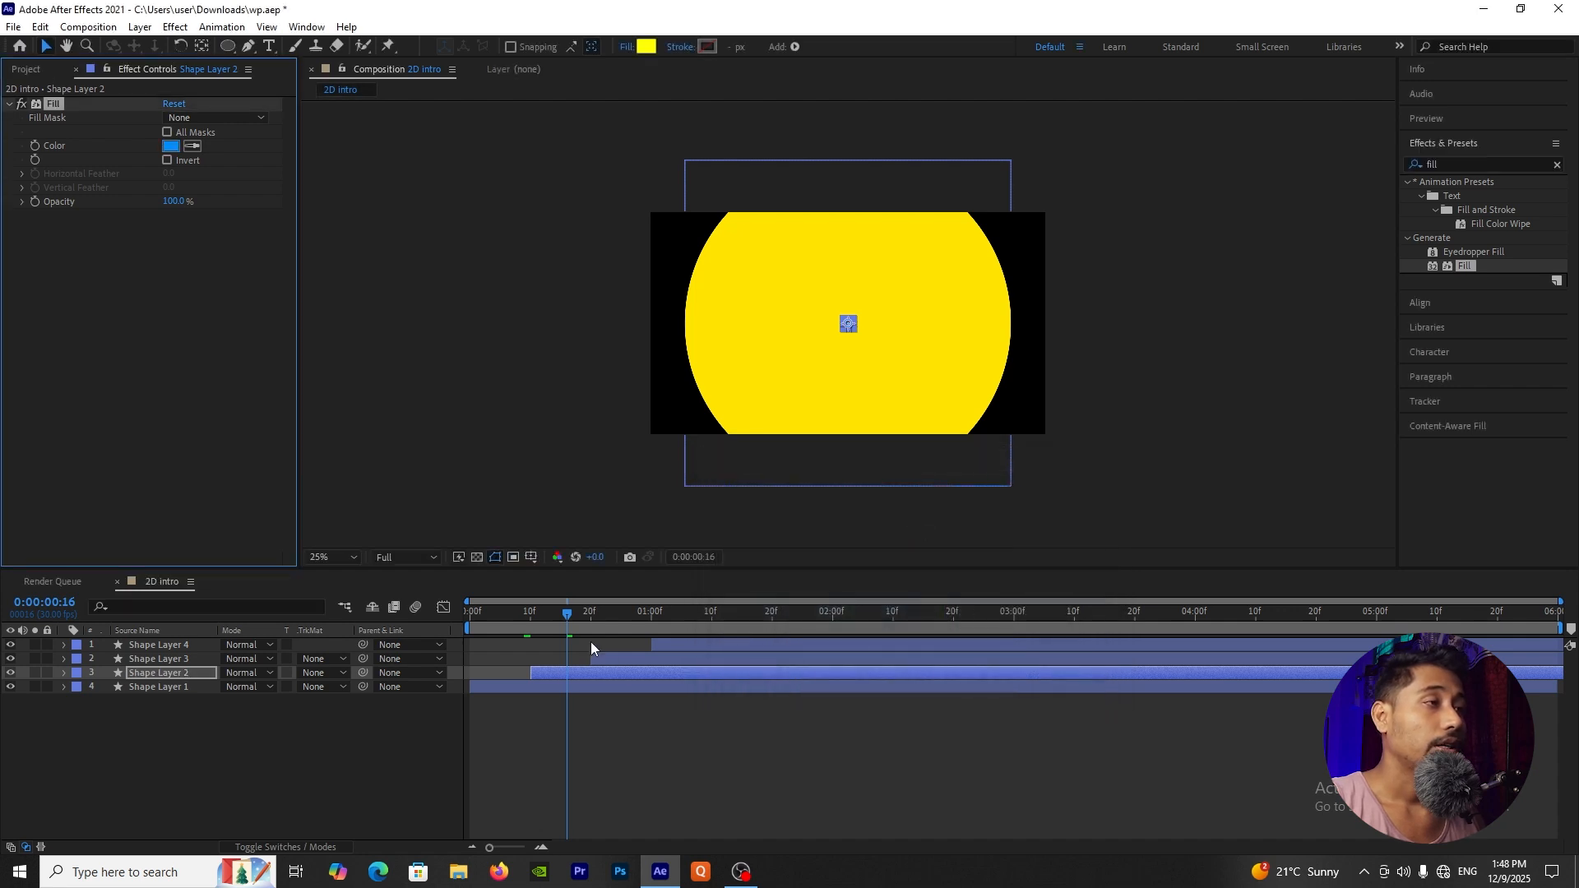
Step: Change the Fill effect color of Shape Layer 3 to orange-red FF4200
left_click(626, 611)
left_click(630, 659)
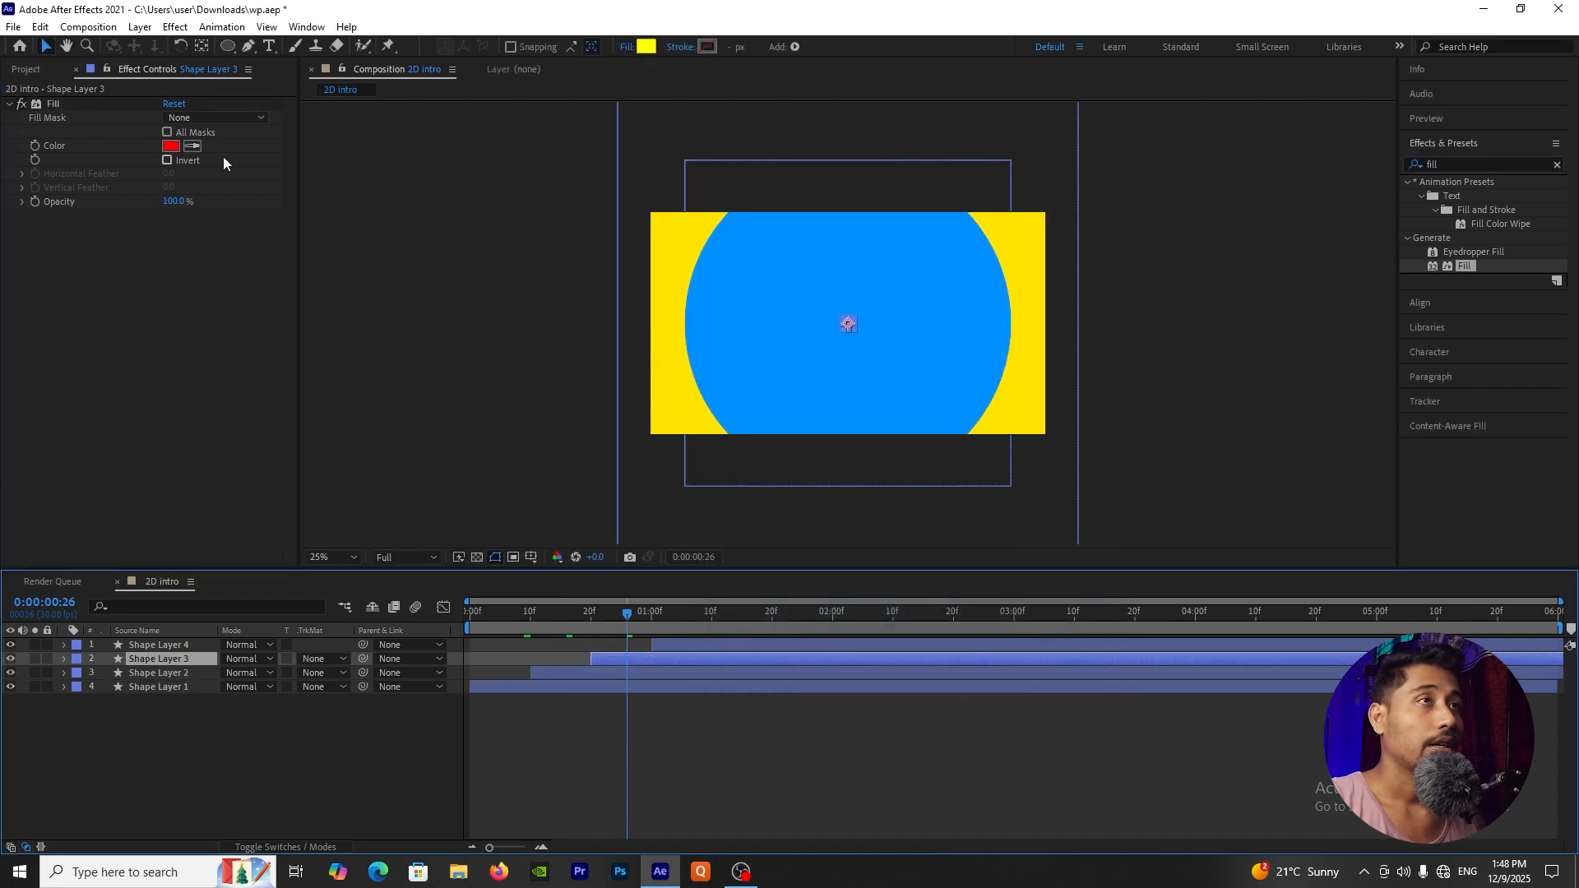
left_click(170, 148)
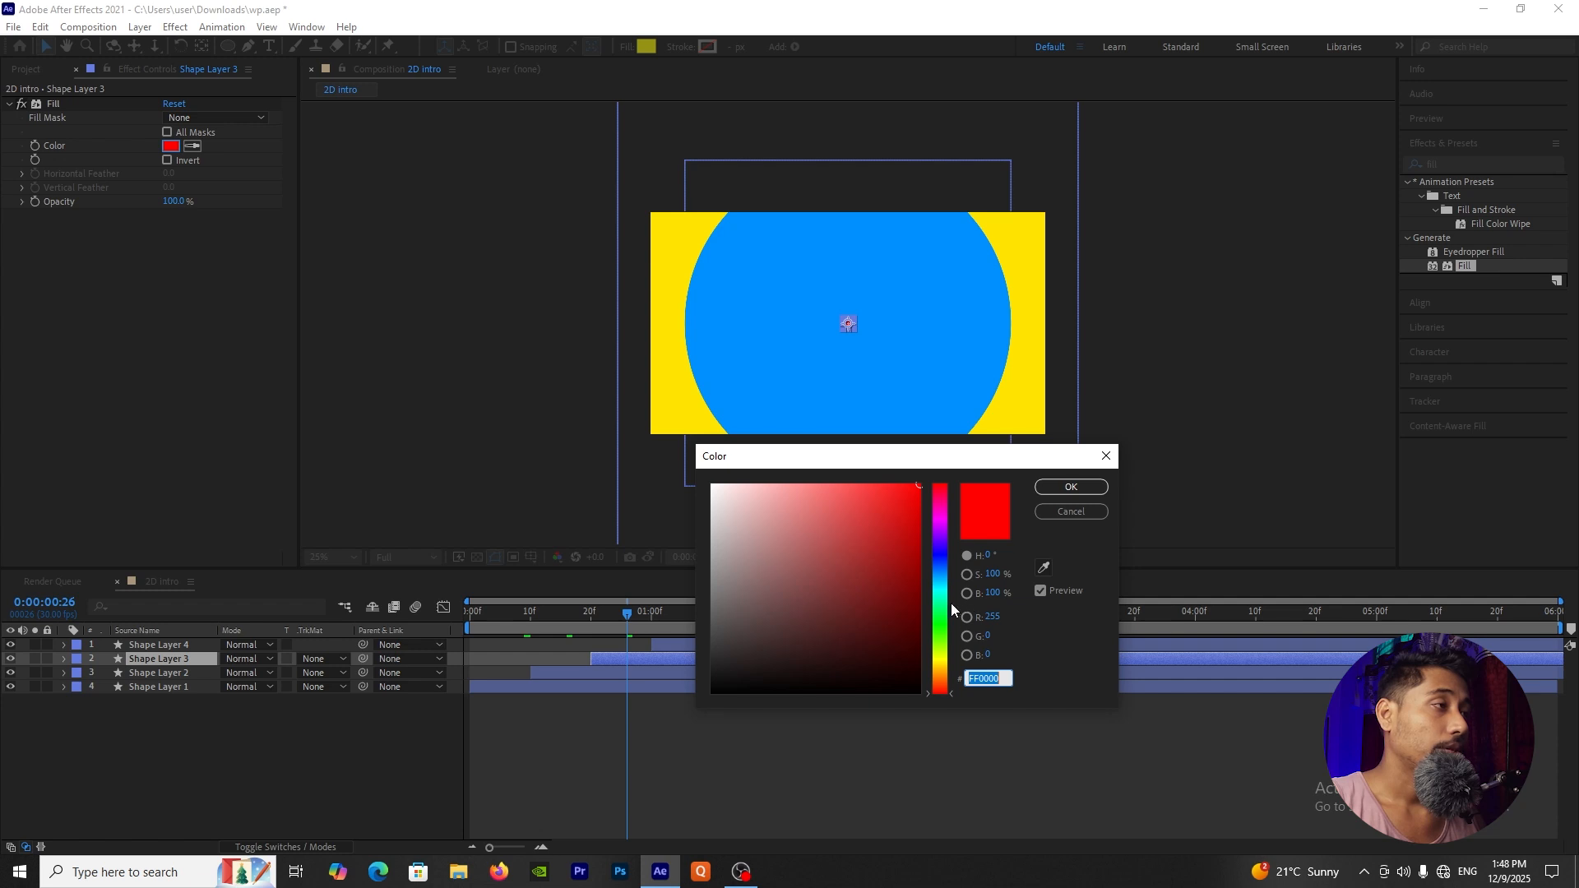
left_click_drag(946, 613, 945, 683)
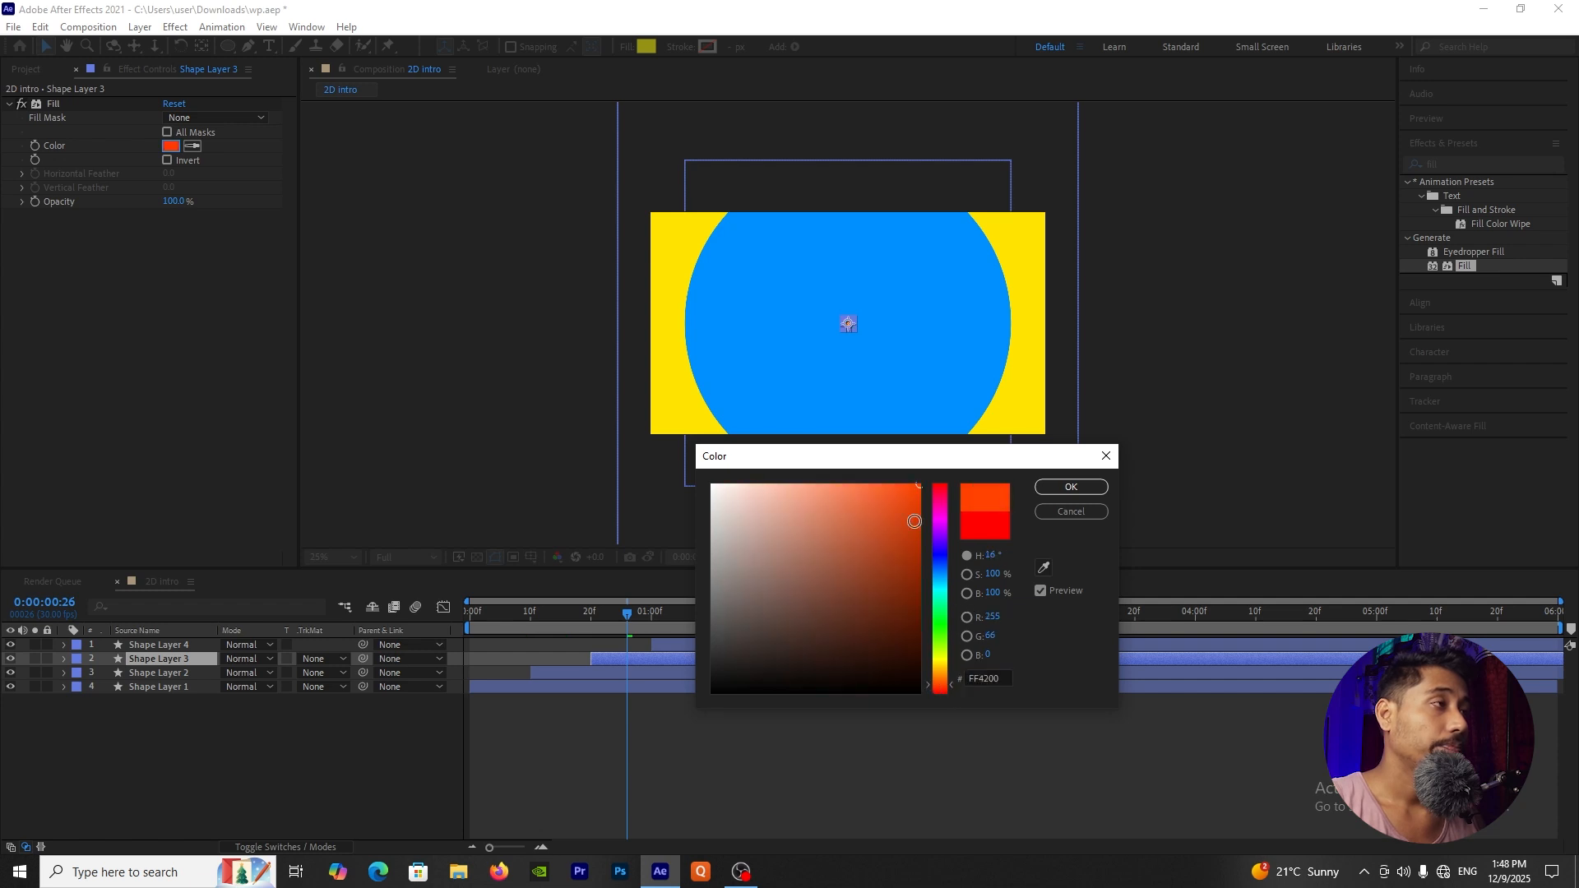
left_click(1071, 487)
Step: Give Shape Layer 4's Fill effect the pale yellow color F9FF5D and return to the start of the composition
left_click(683, 615)
left_click(686, 645)
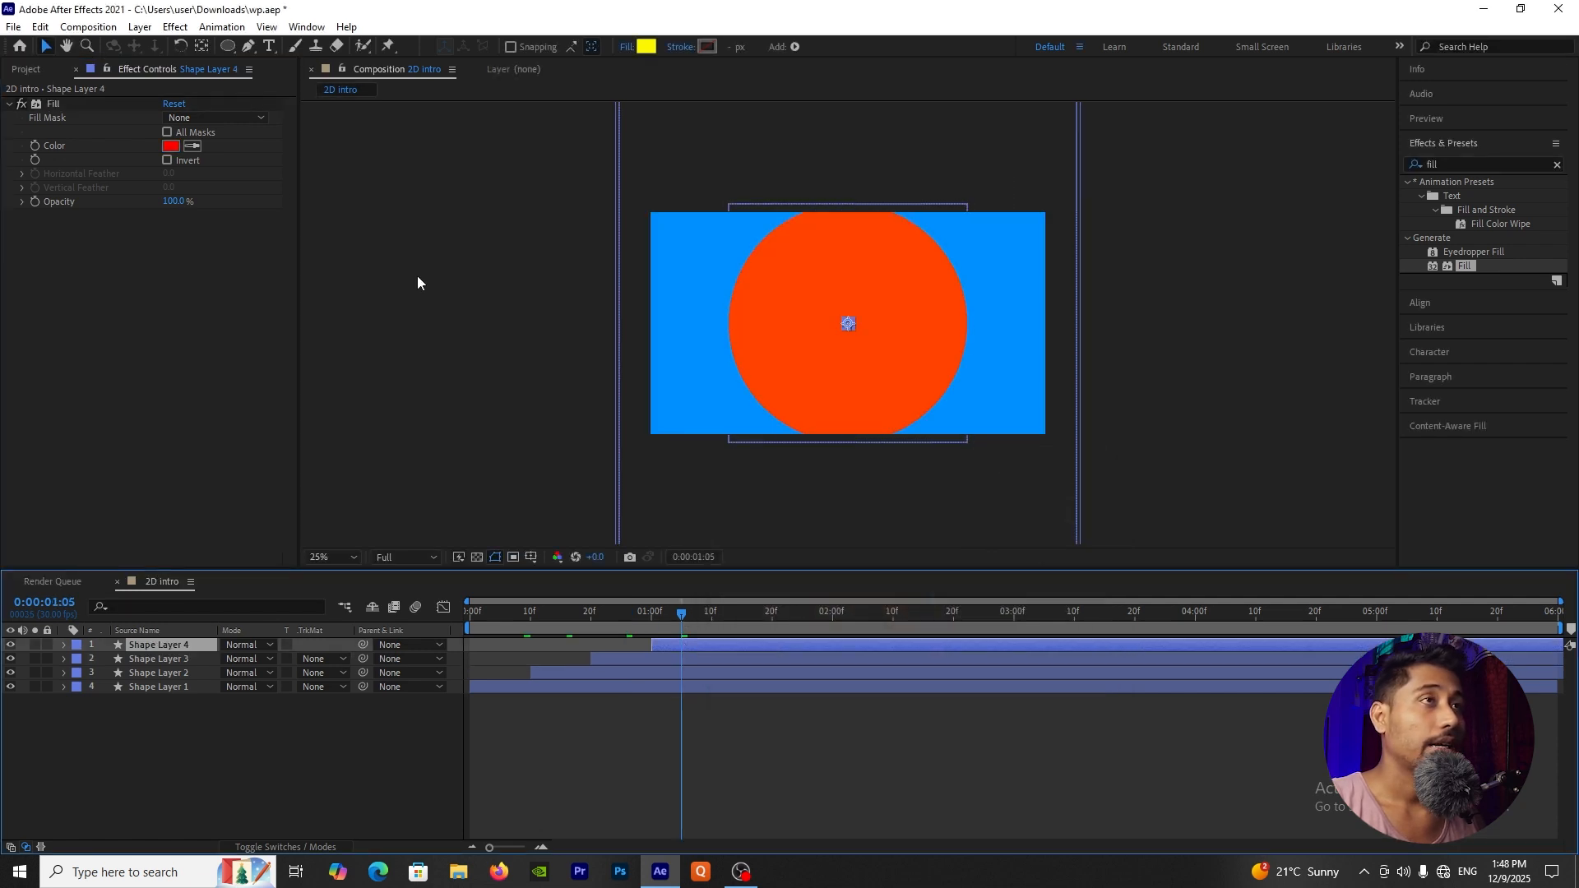
left_click(171, 145)
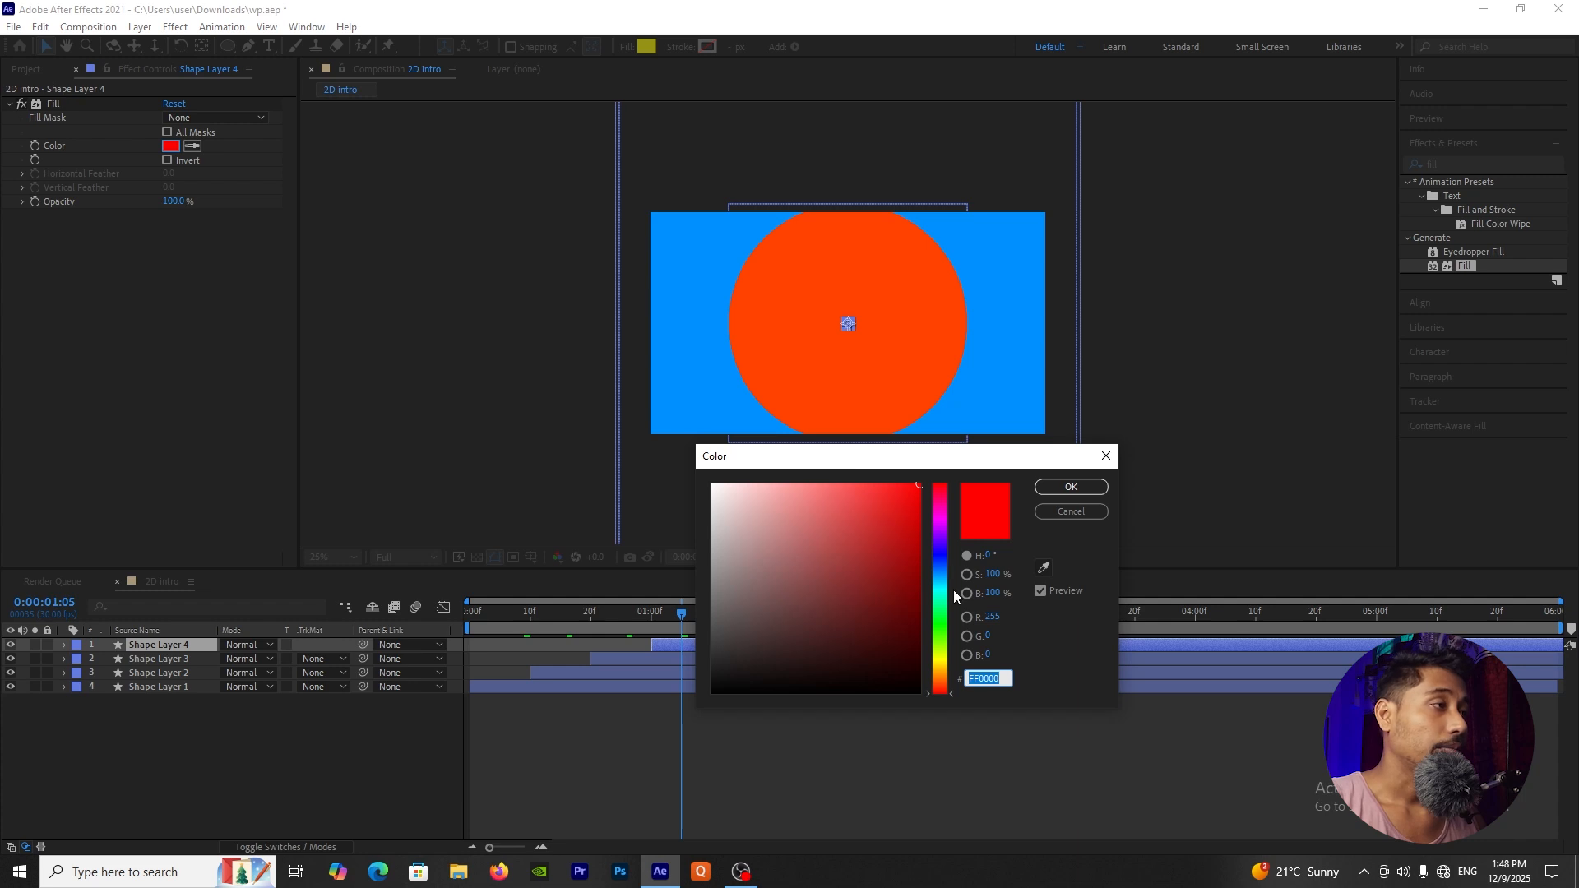
left_click(941, 627)
left_click_drag(945, 670, 947, 658)
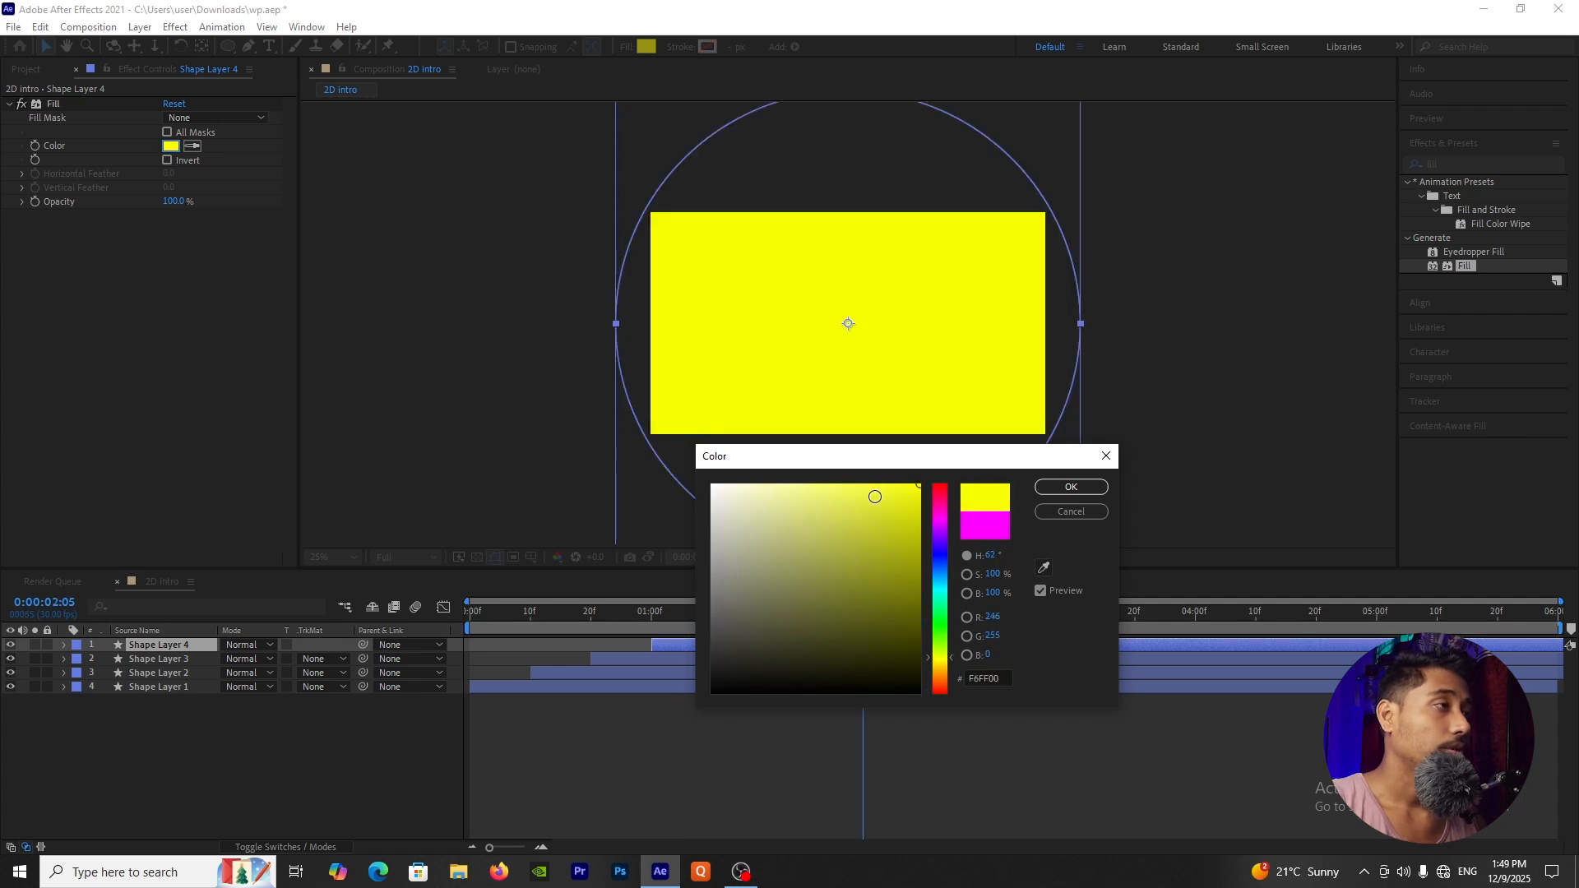
left_click_drag(867, 489, 845, 475)
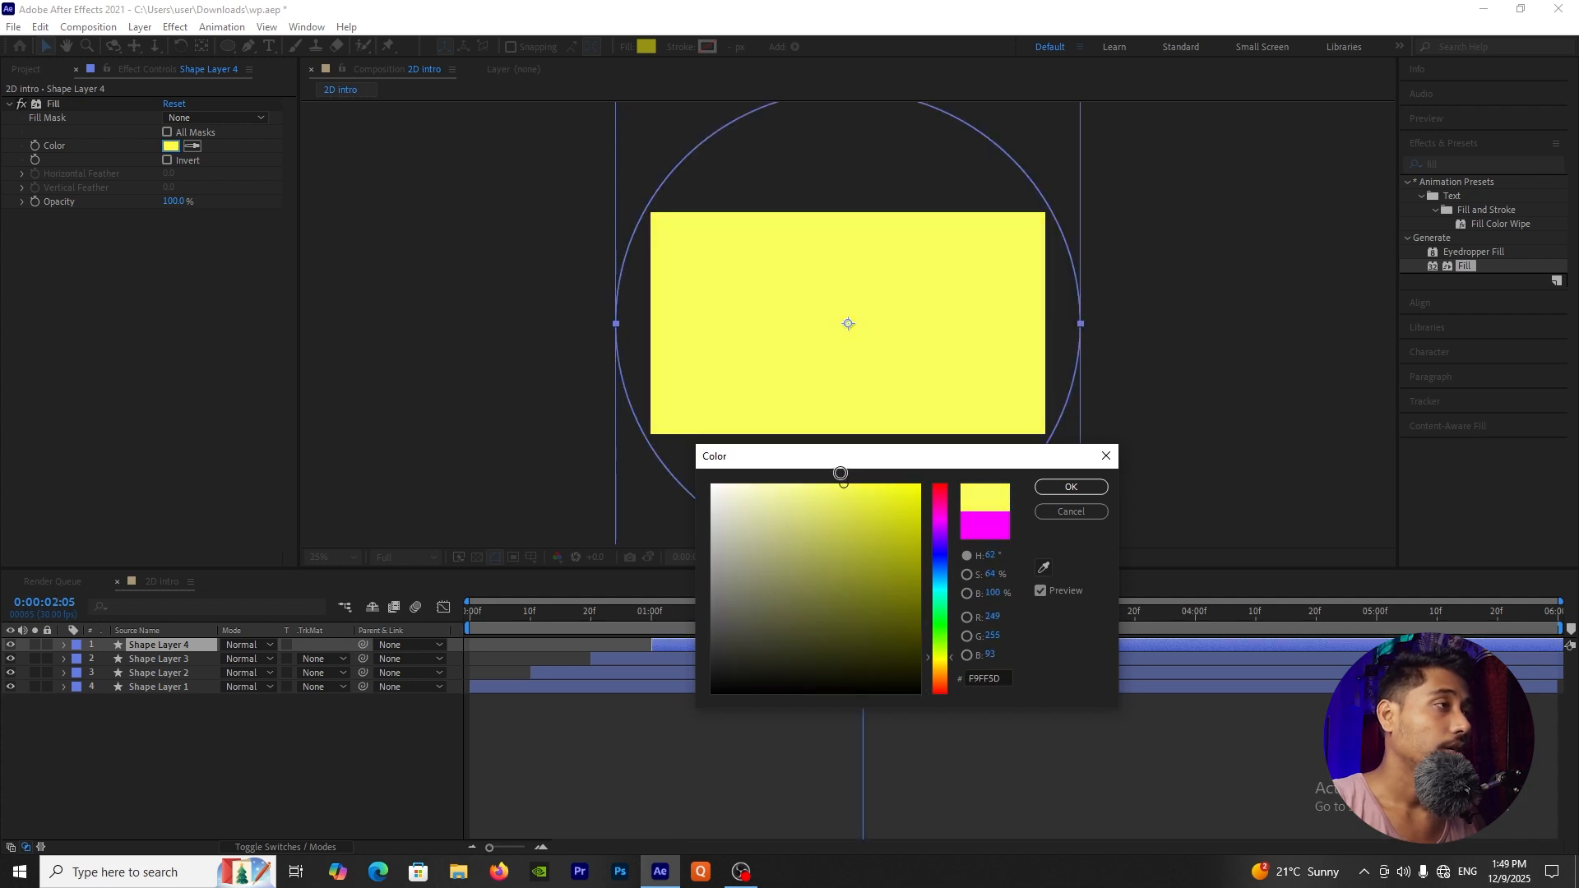
left_click(1071, 487)
key("Home")
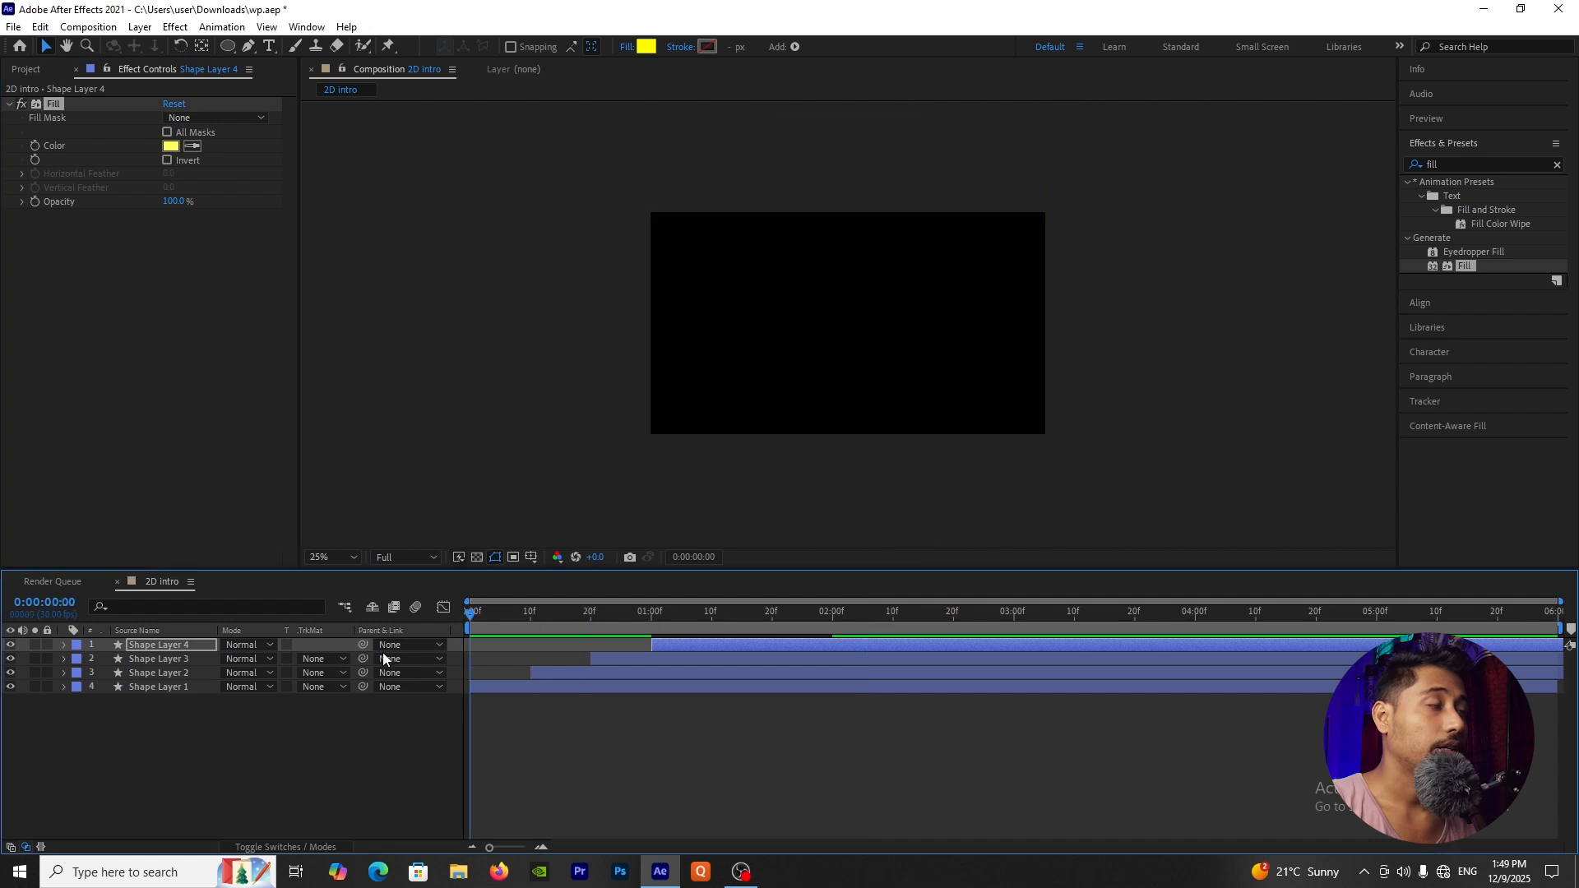
Step: Preview the circle animation from the start, and move the current time to 0:00:01:11
key("space")
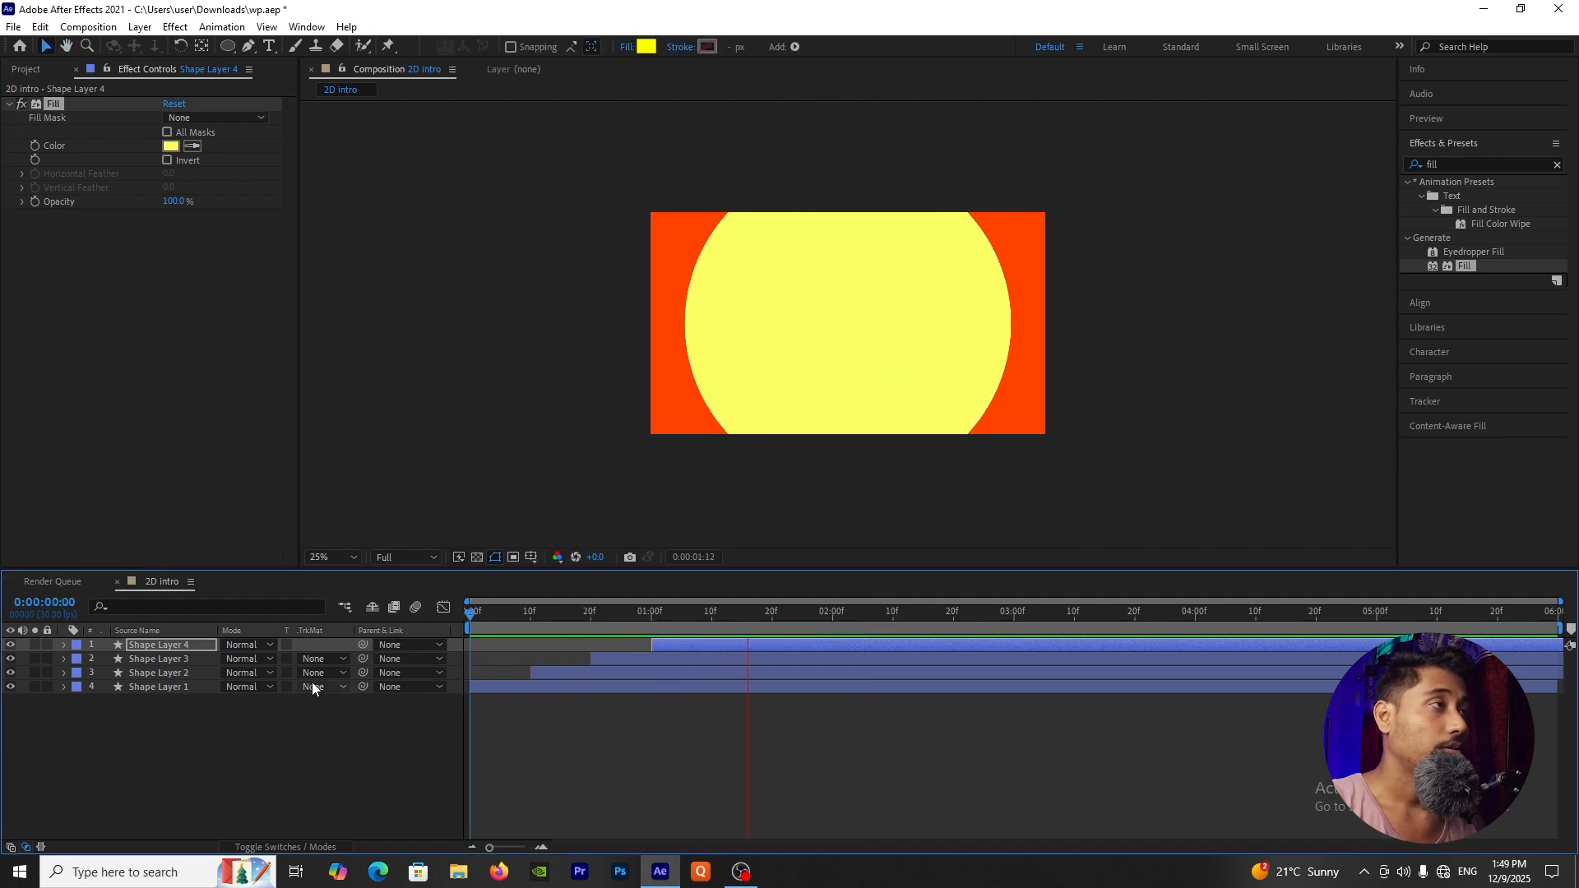
key("space")
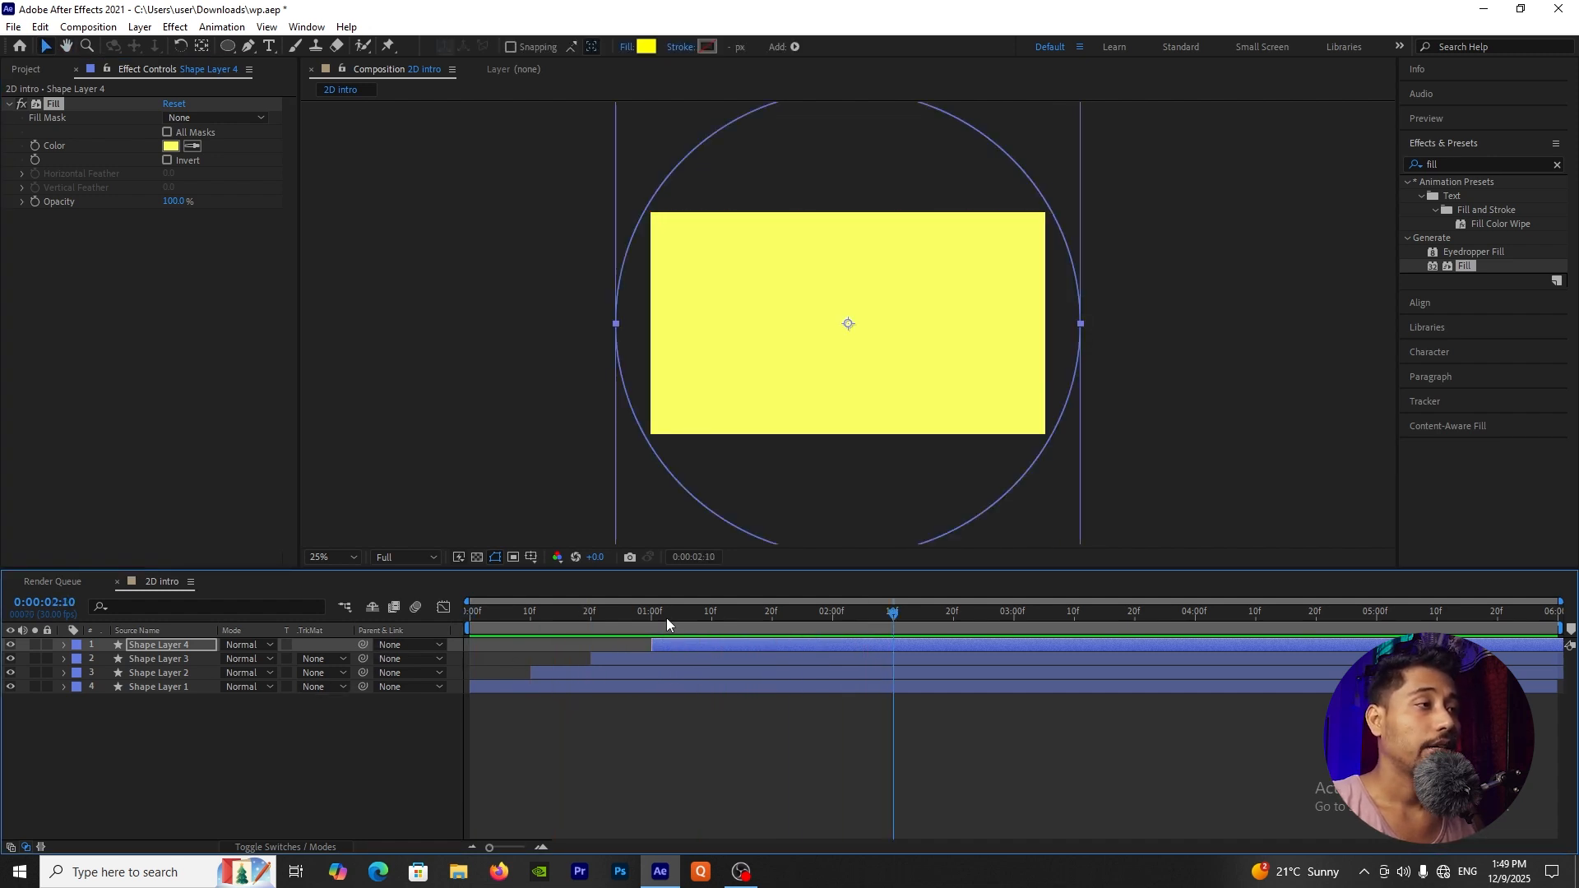
left_click_drag(666, 619, 717, 638)
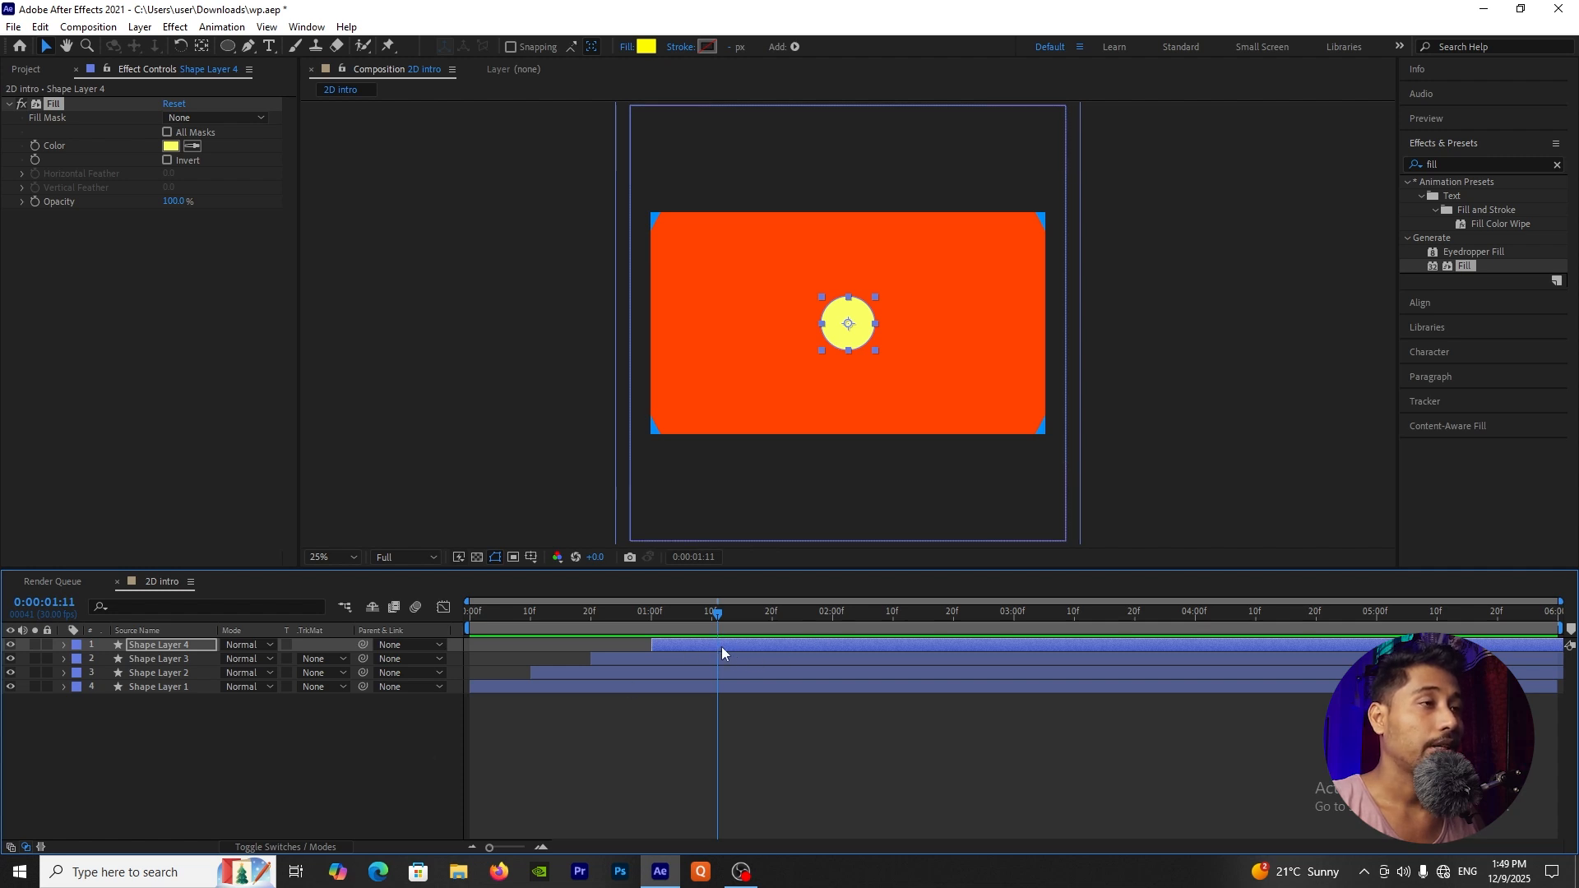
Step: Duplicate Shape Layer 4 and shift the copy along the timeline to start at about 0:00:01:10
left_click(691, 645)
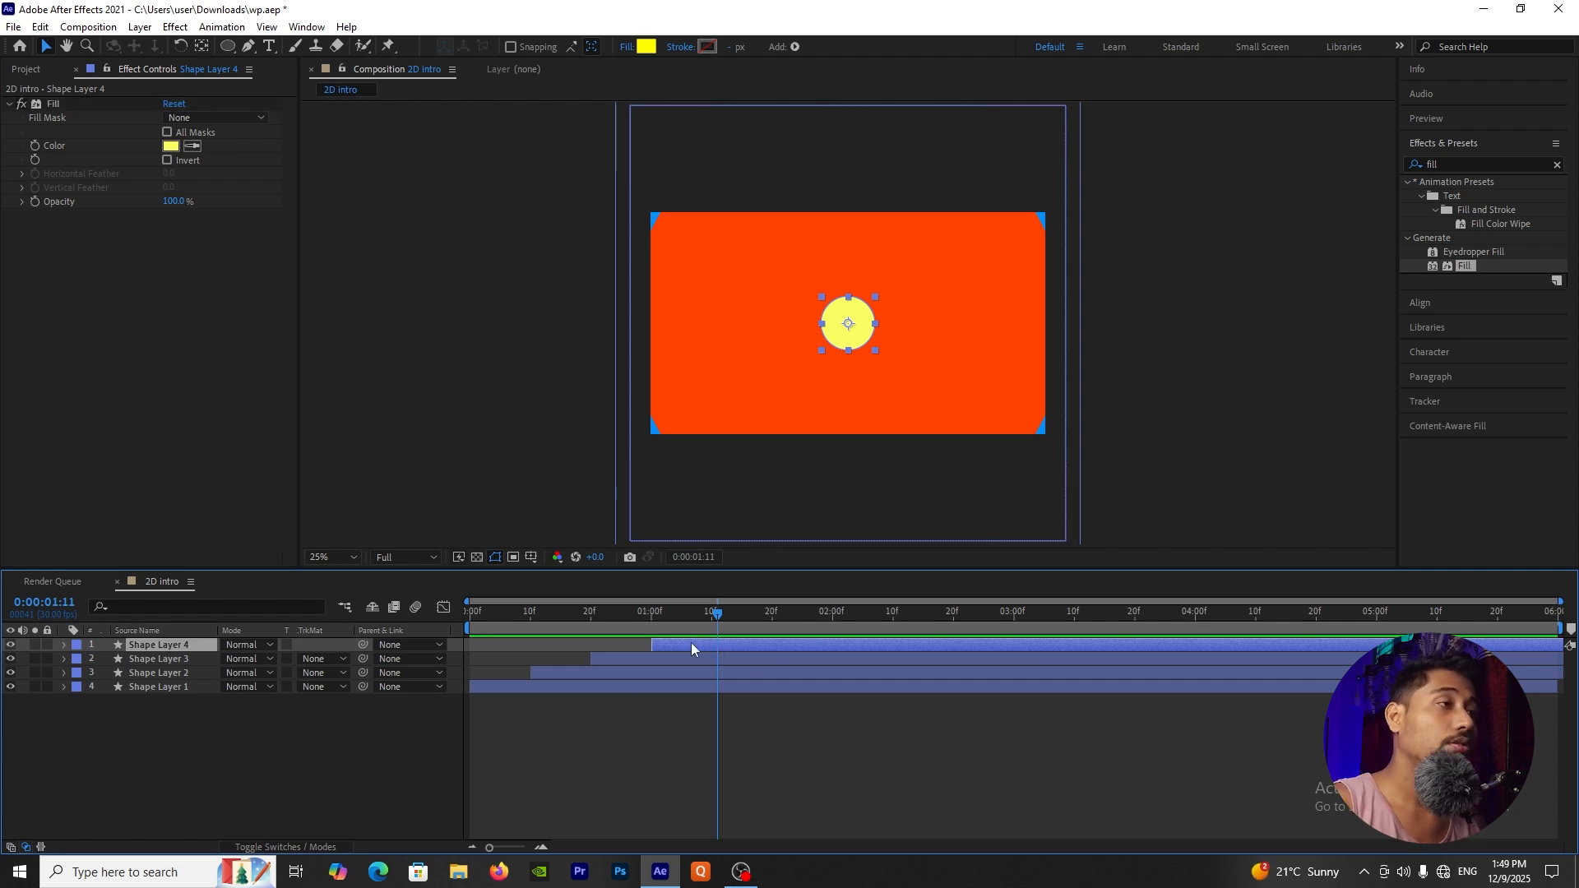
key("ctrl+d")
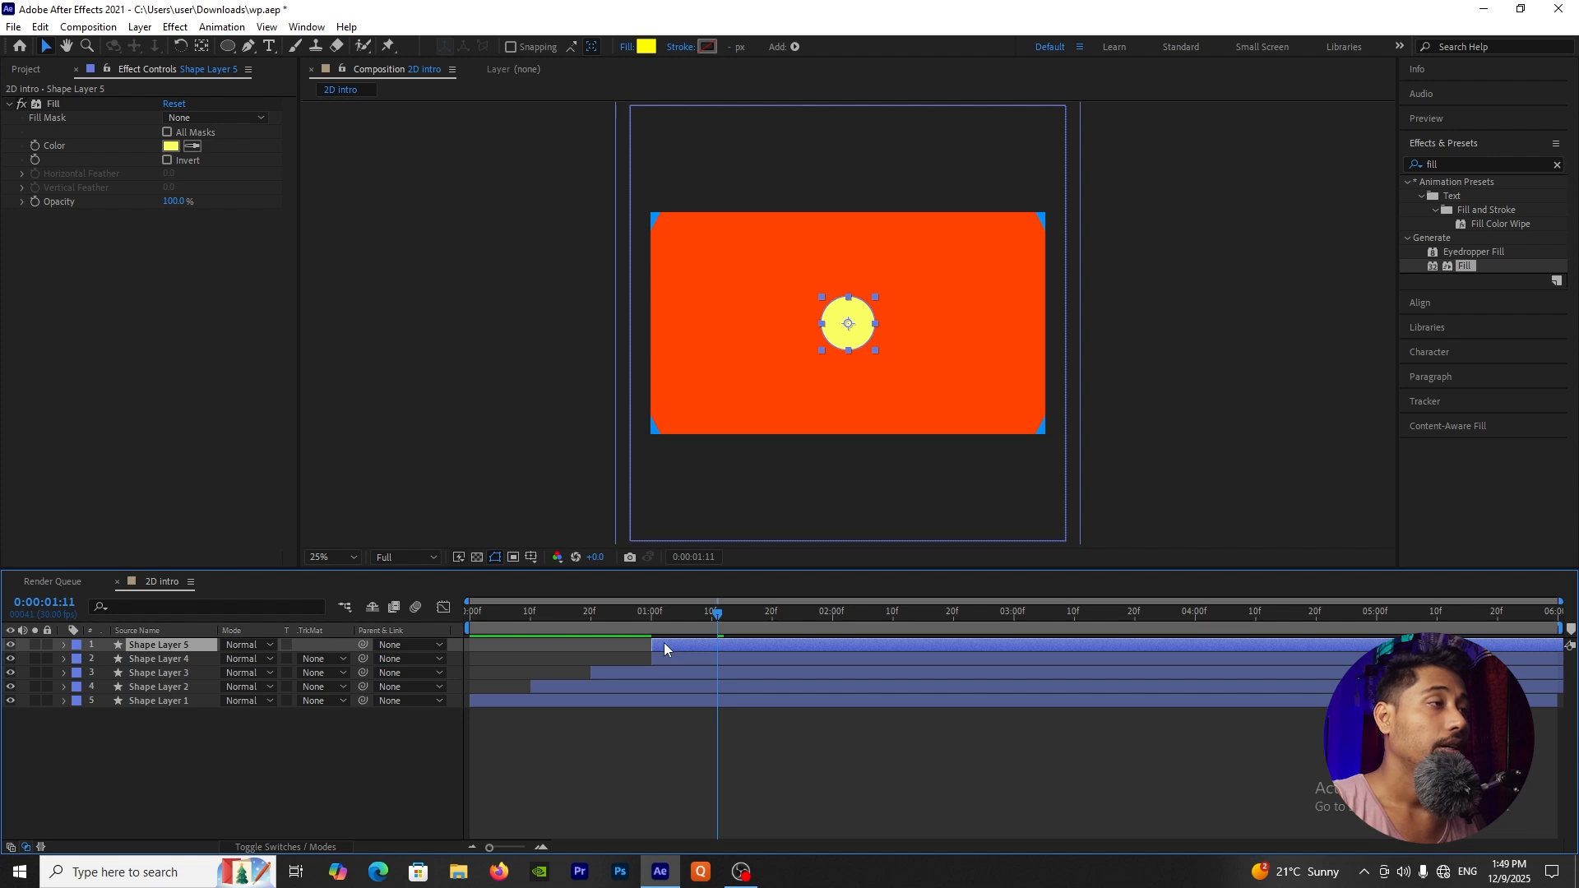
left_click_drag(664, 643, 724, 647)
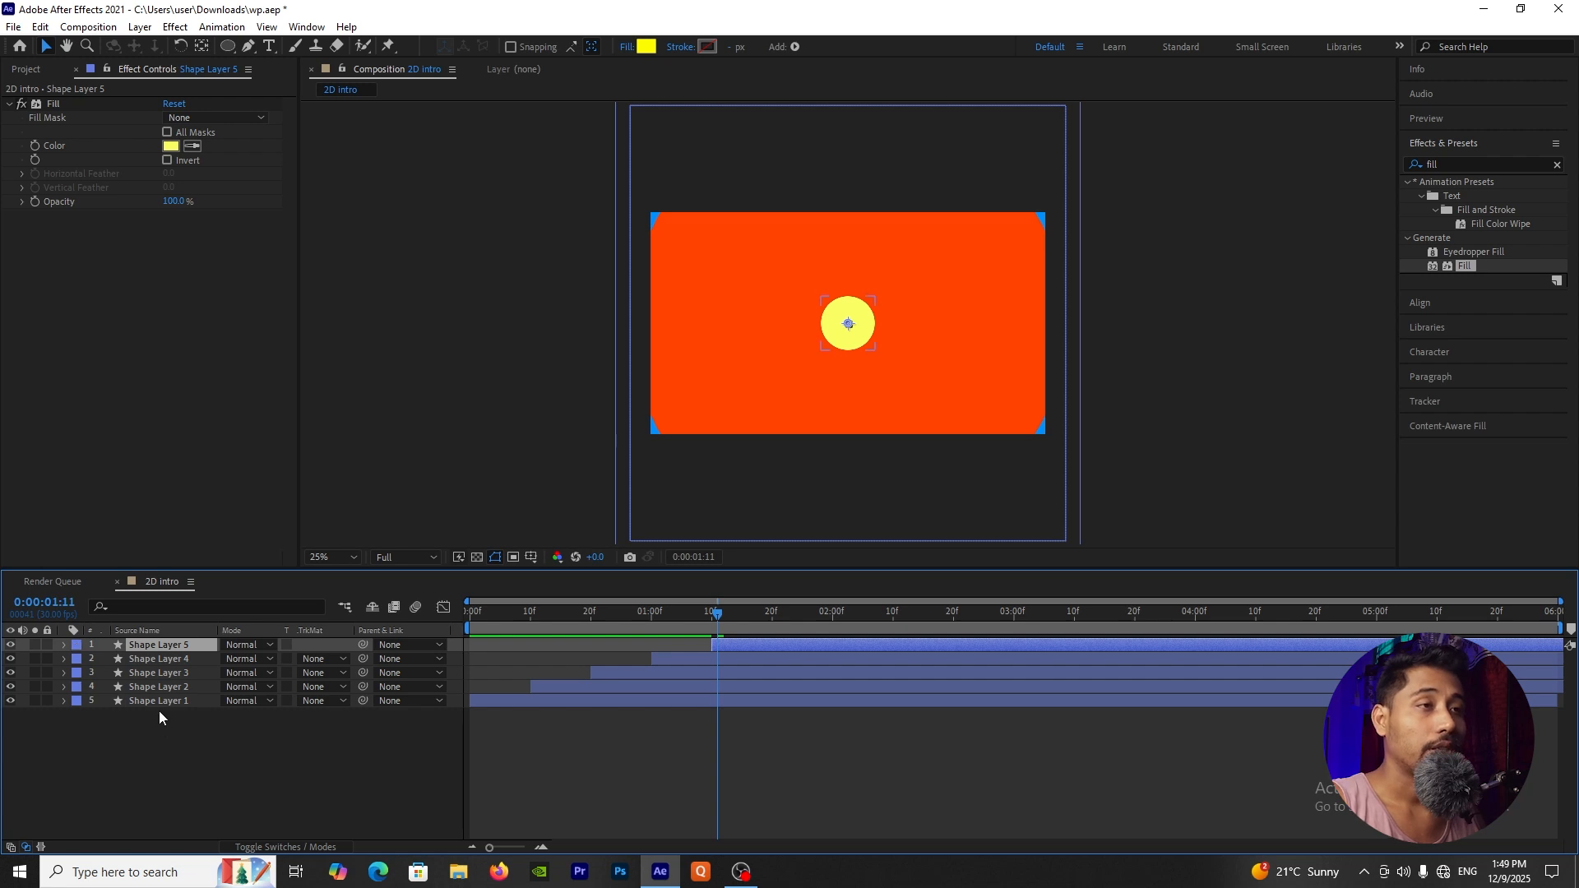
Step: Reveal Shape Layer 5's keyframed properties and set its Fill effect color to black 000000
left_click(124, 783)
left_click(171, 645)
key("u")
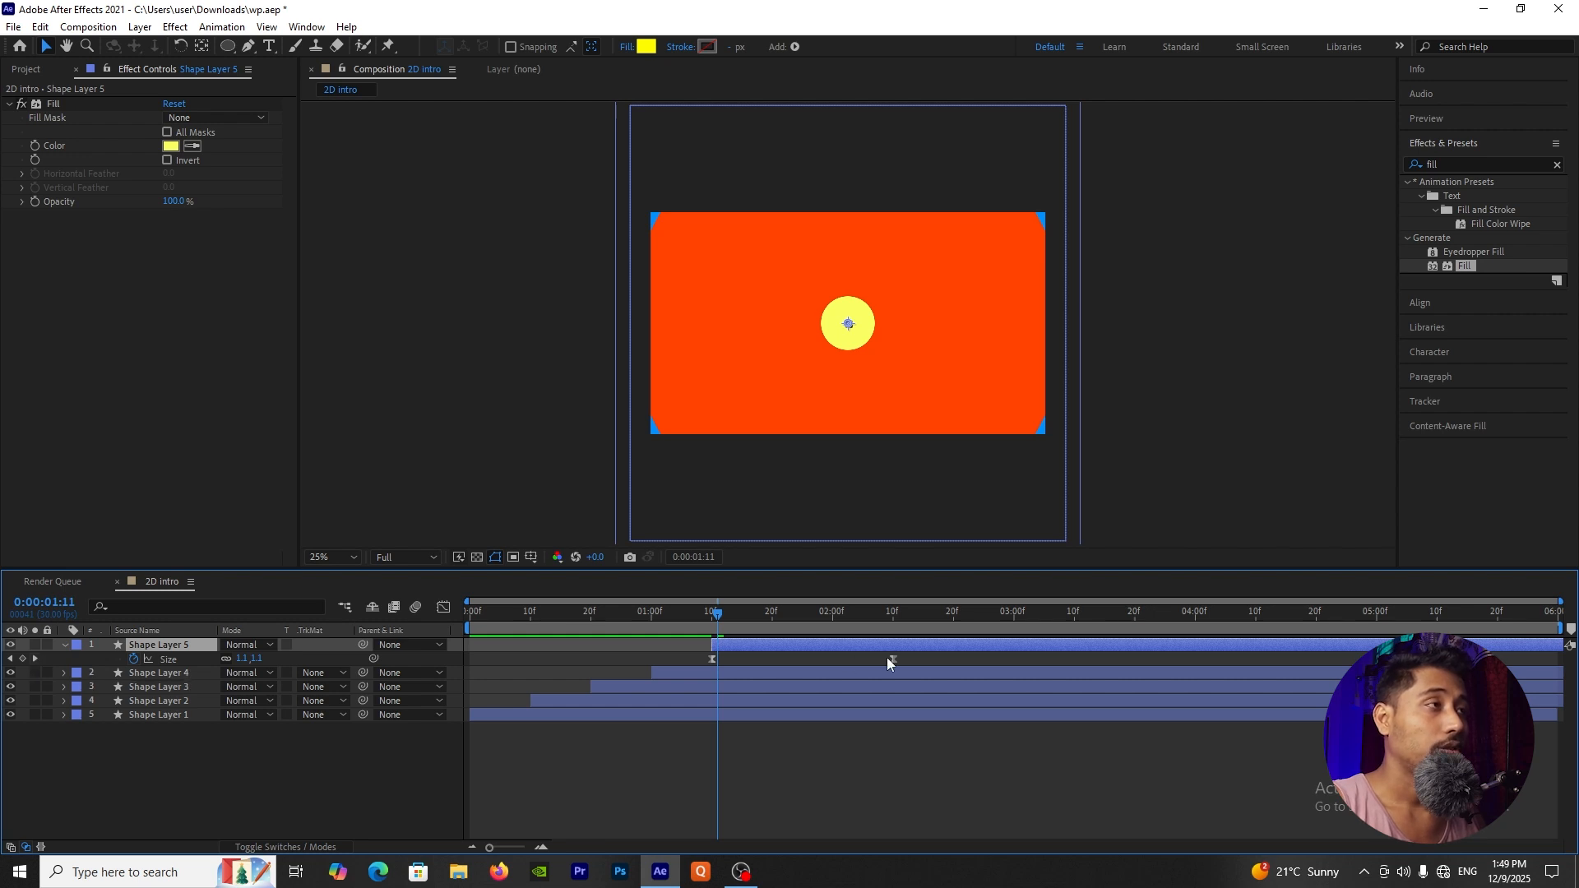
left_click(171, 146)
left_click_drag(744, 527, 659, 737)
left_click(1071, 487)
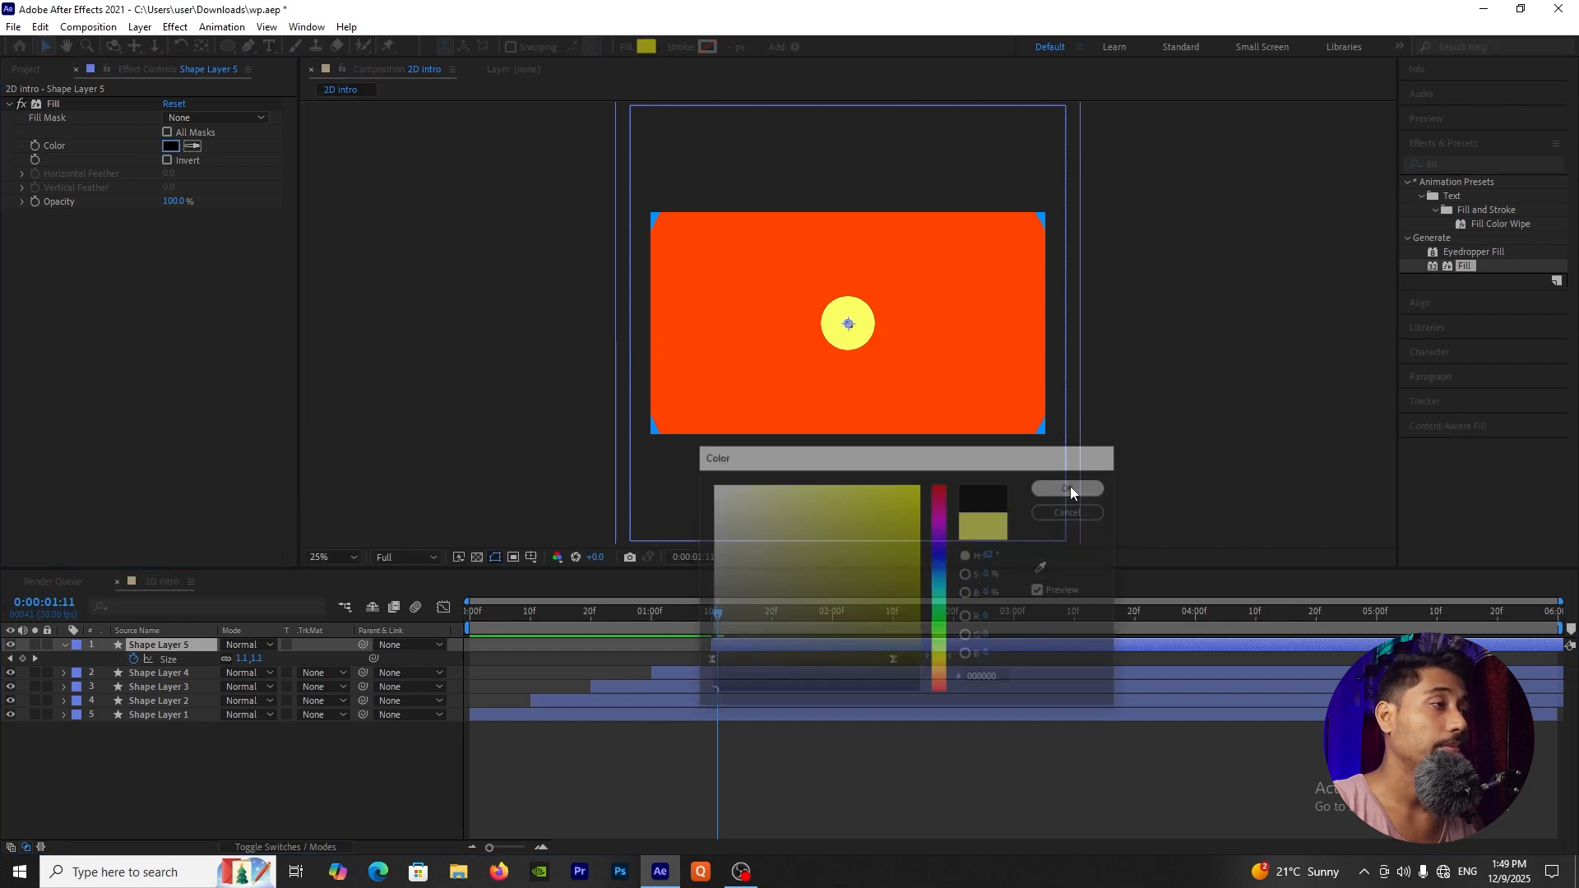
Step: At Shape Layer 5's second Size keyframe, set the linked Size values to 200
left_click(34, 659)
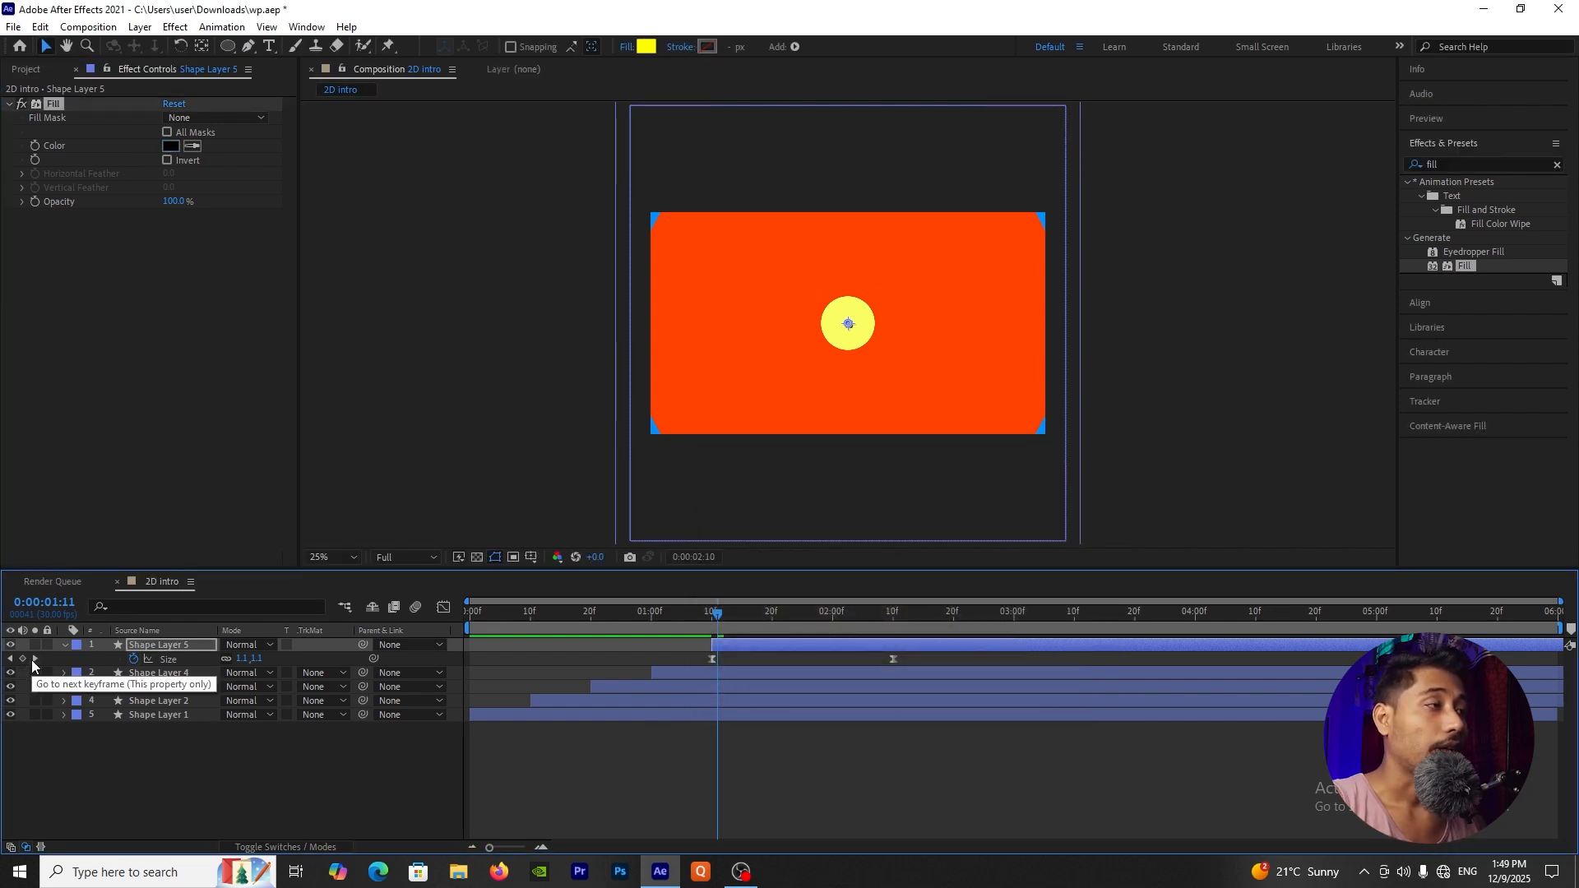
left_click(248, 660)
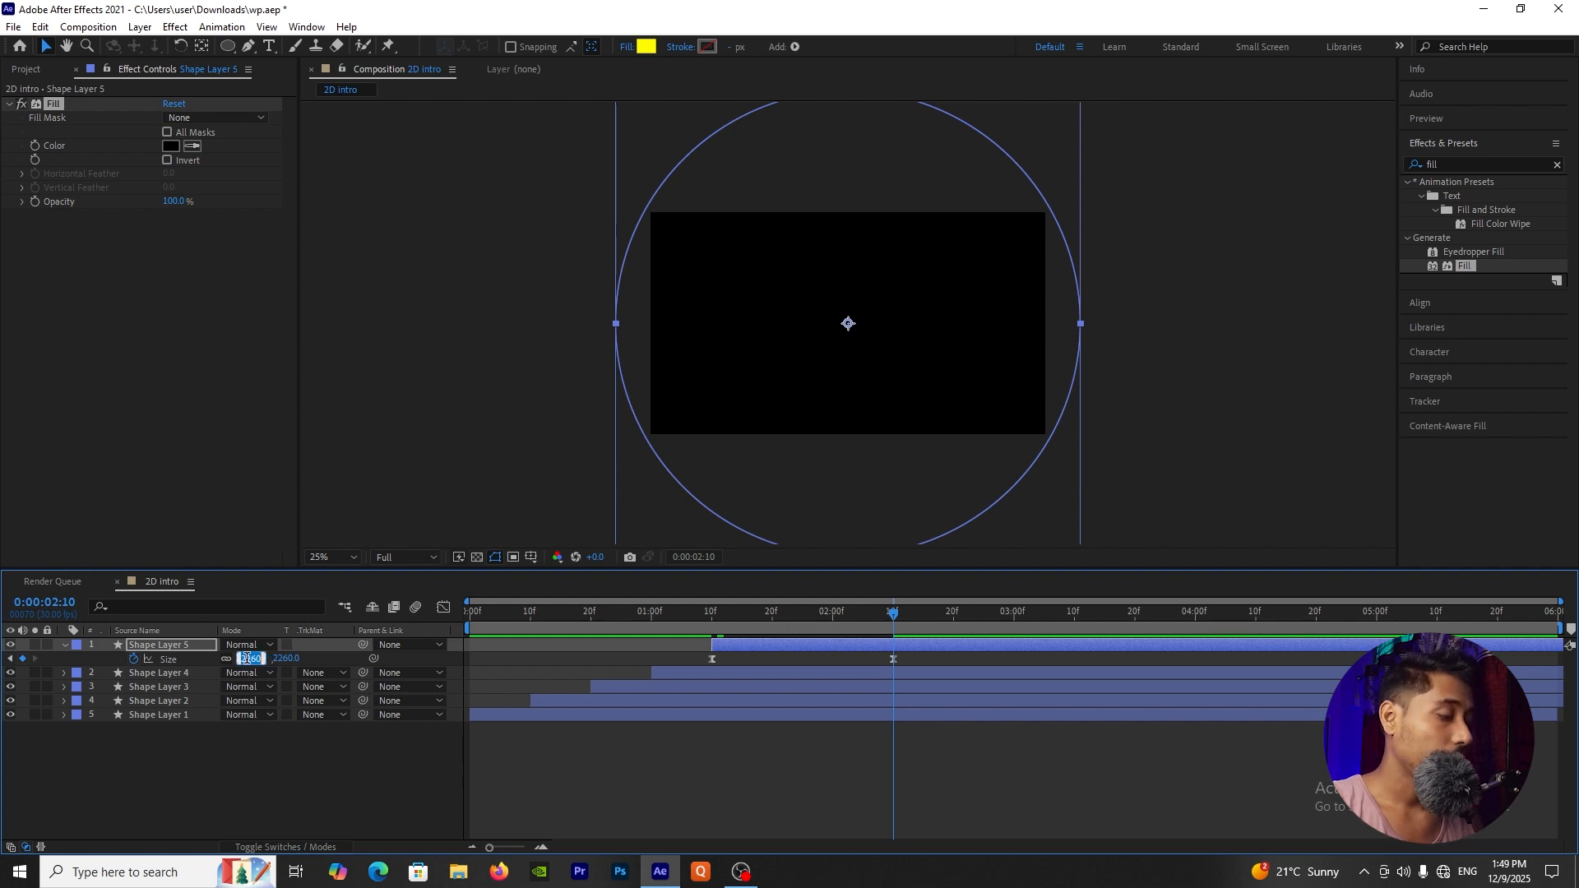
type("150")
key("Return")
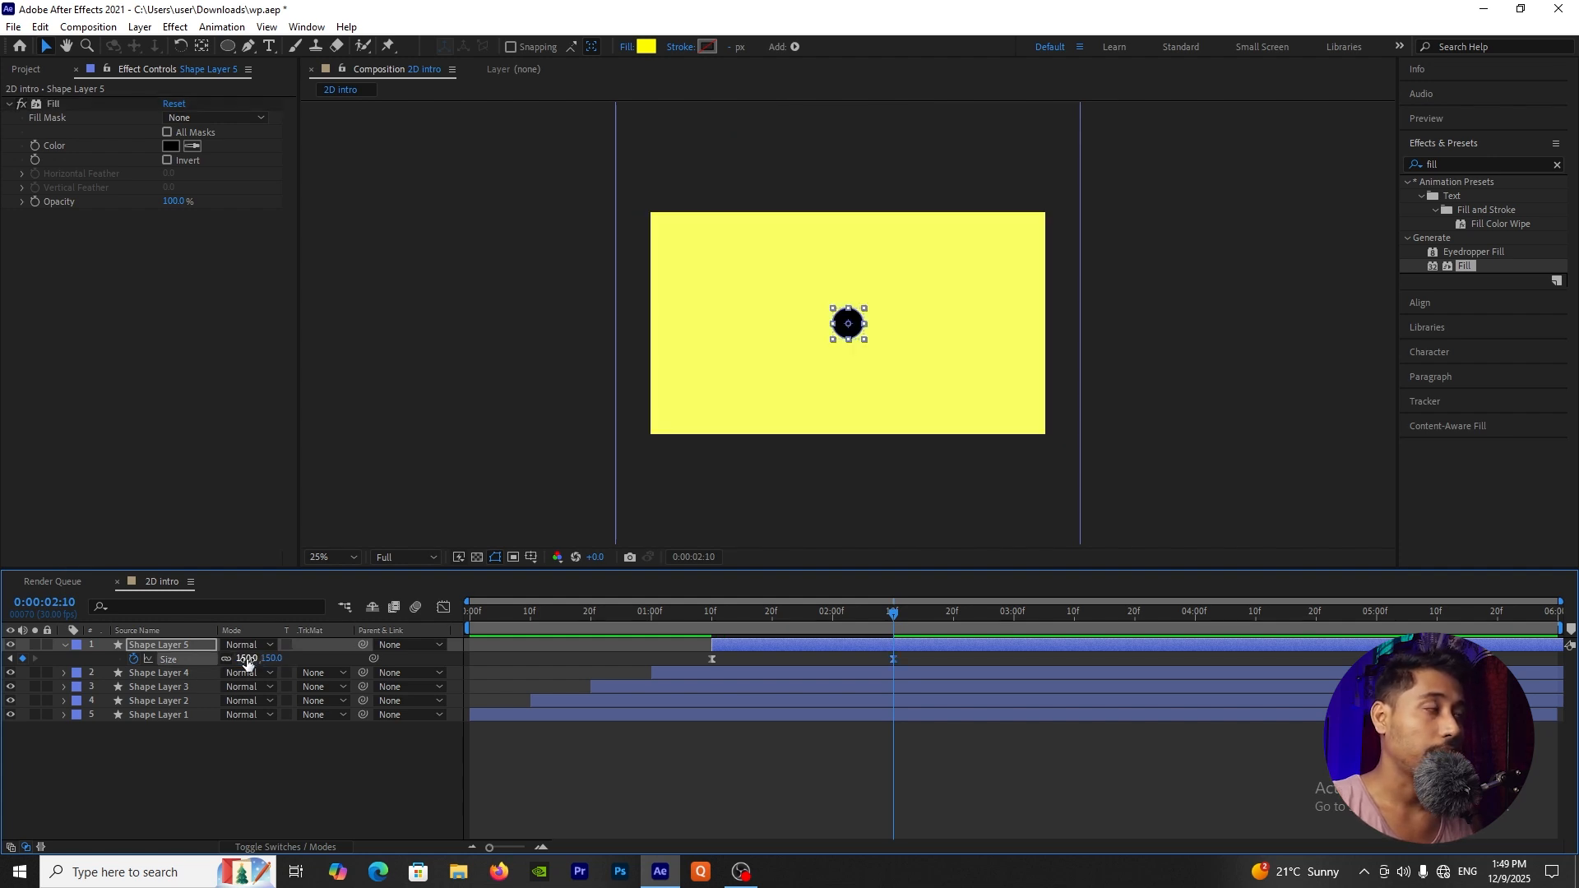
left_click(245, 659)
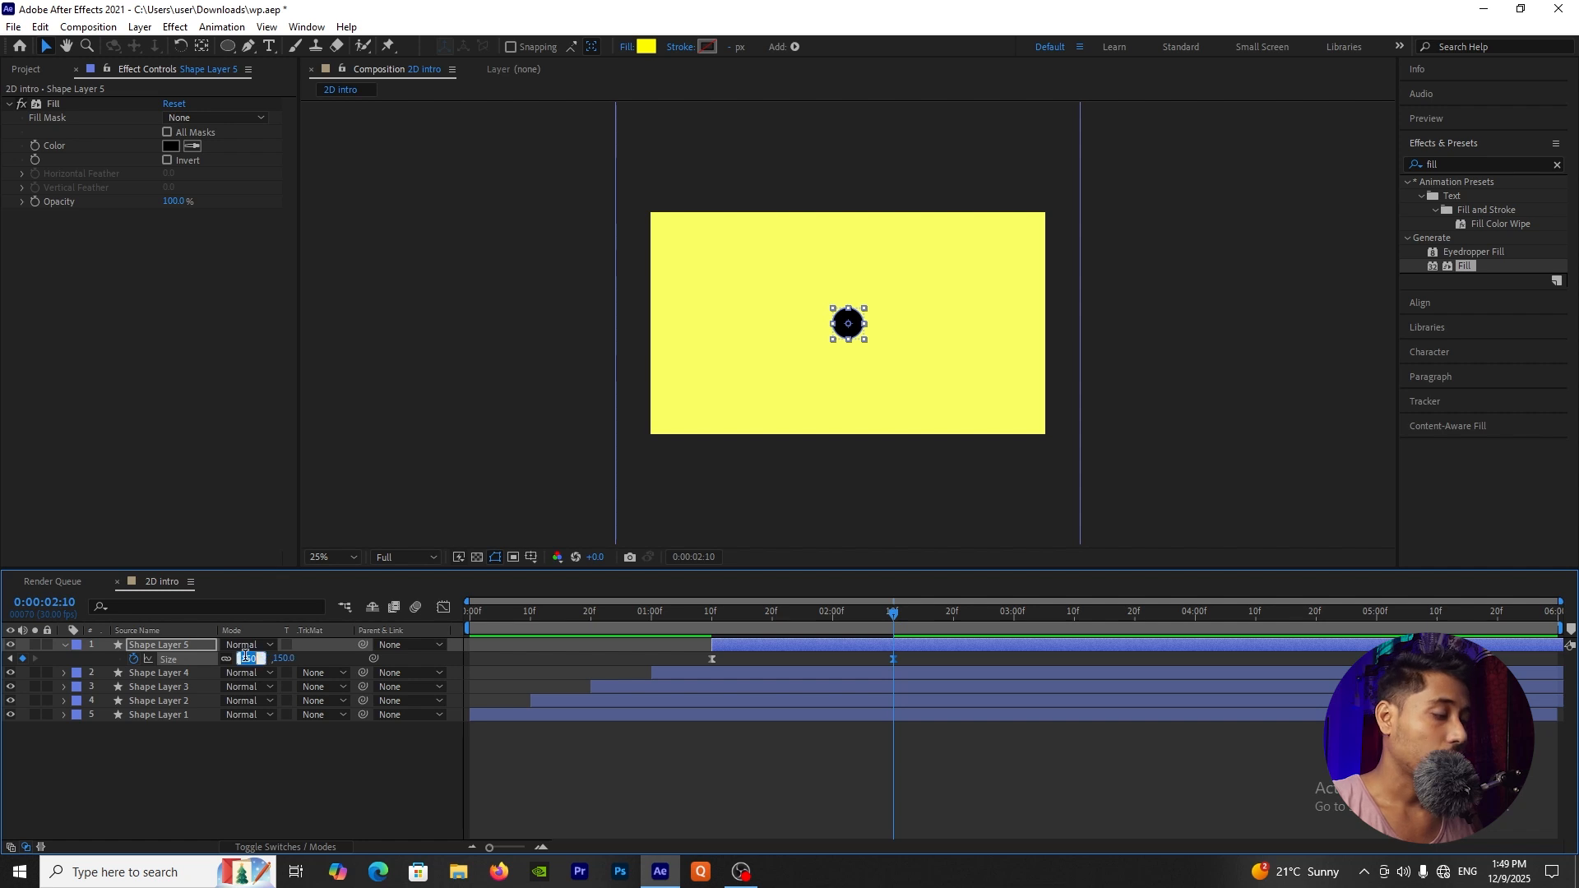
type("200")
key("Return")
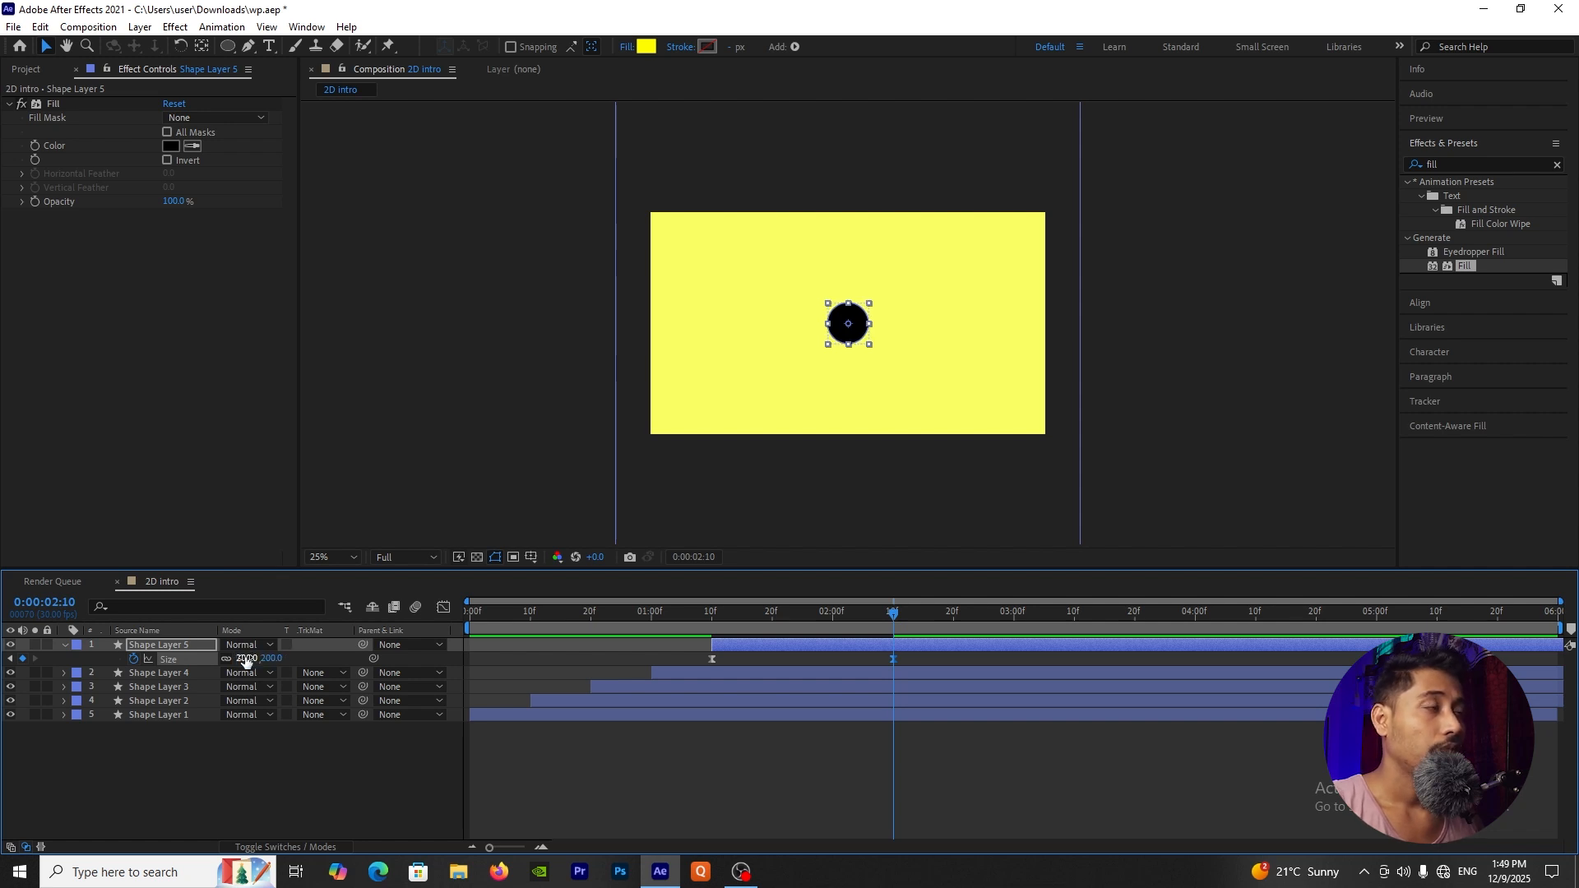
left_click(274, 761)
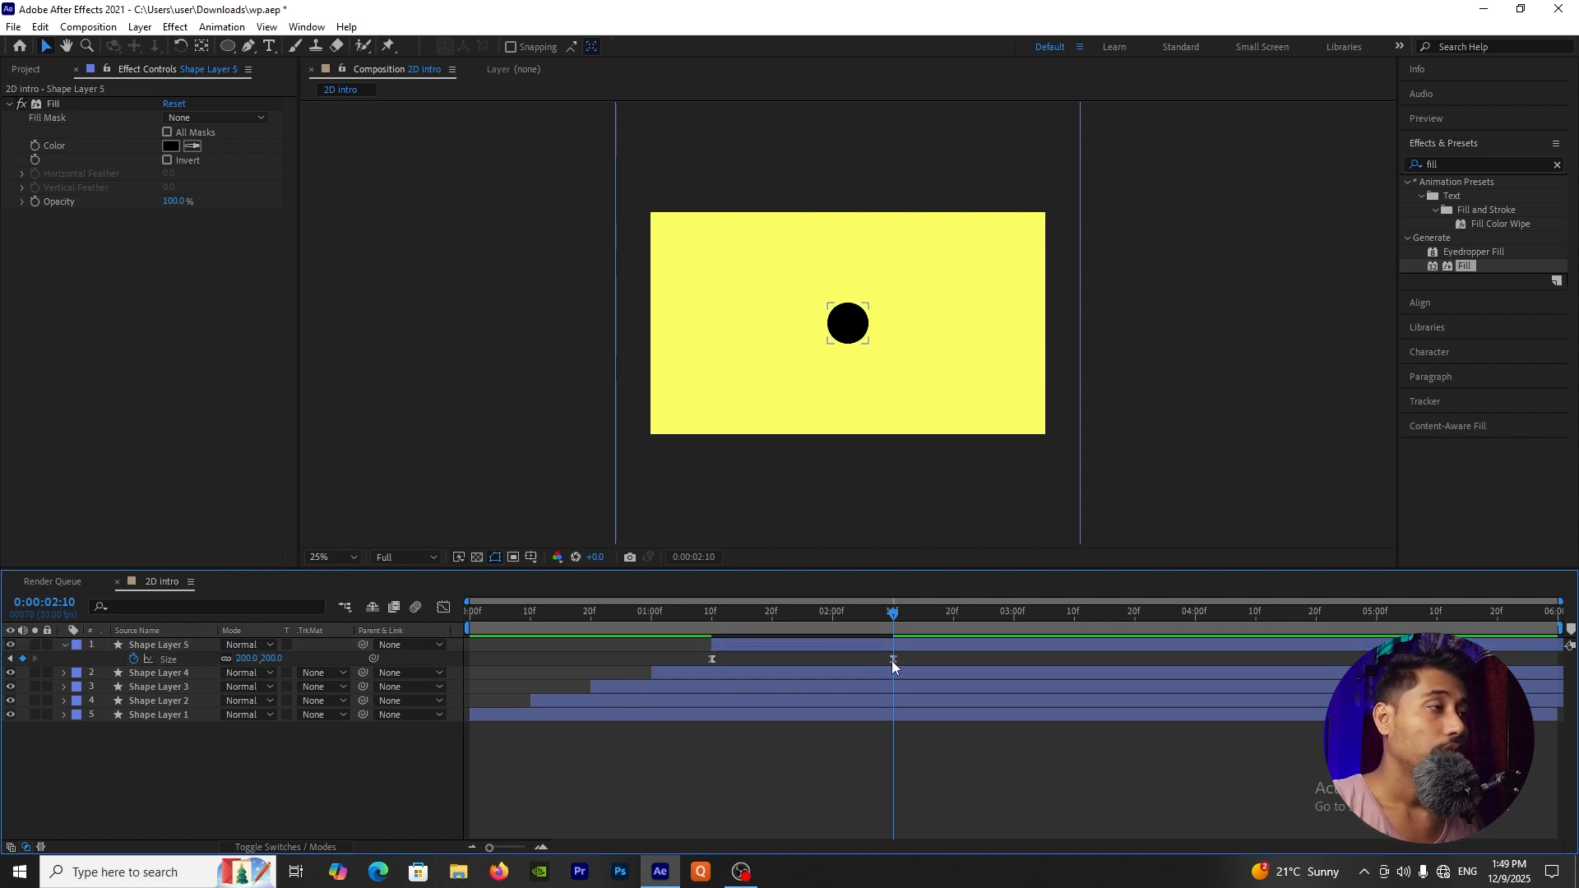
Step: Move Shape Layer 5's second Size keyframe to 0:00:02:00 and preview the animation from the start
left_click_drag(892, 659, 832, 678)
key("Home")
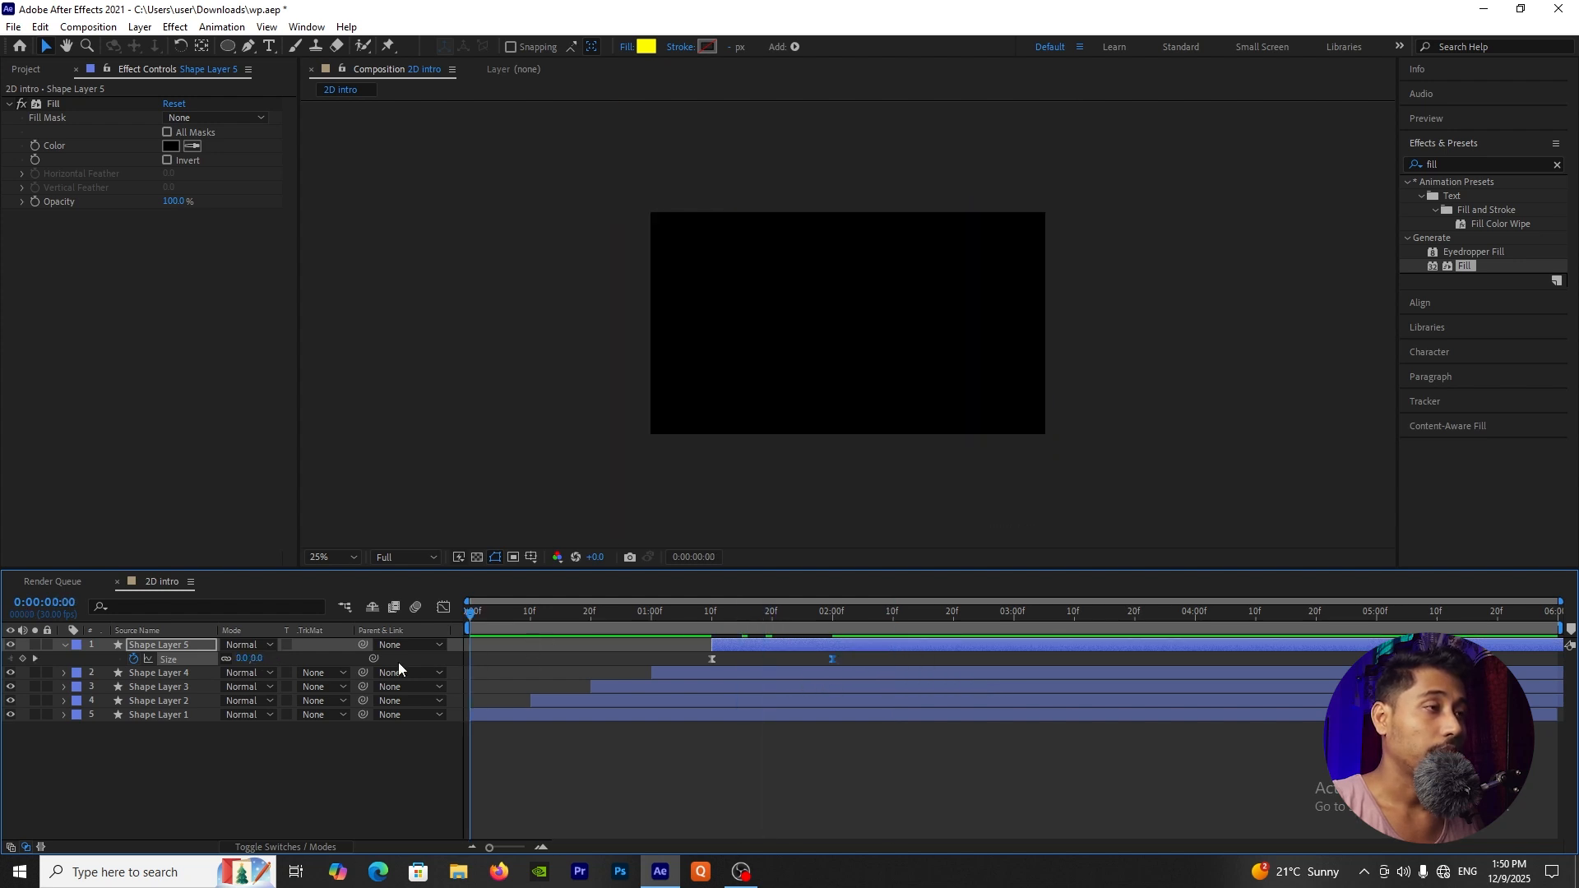
key("space")
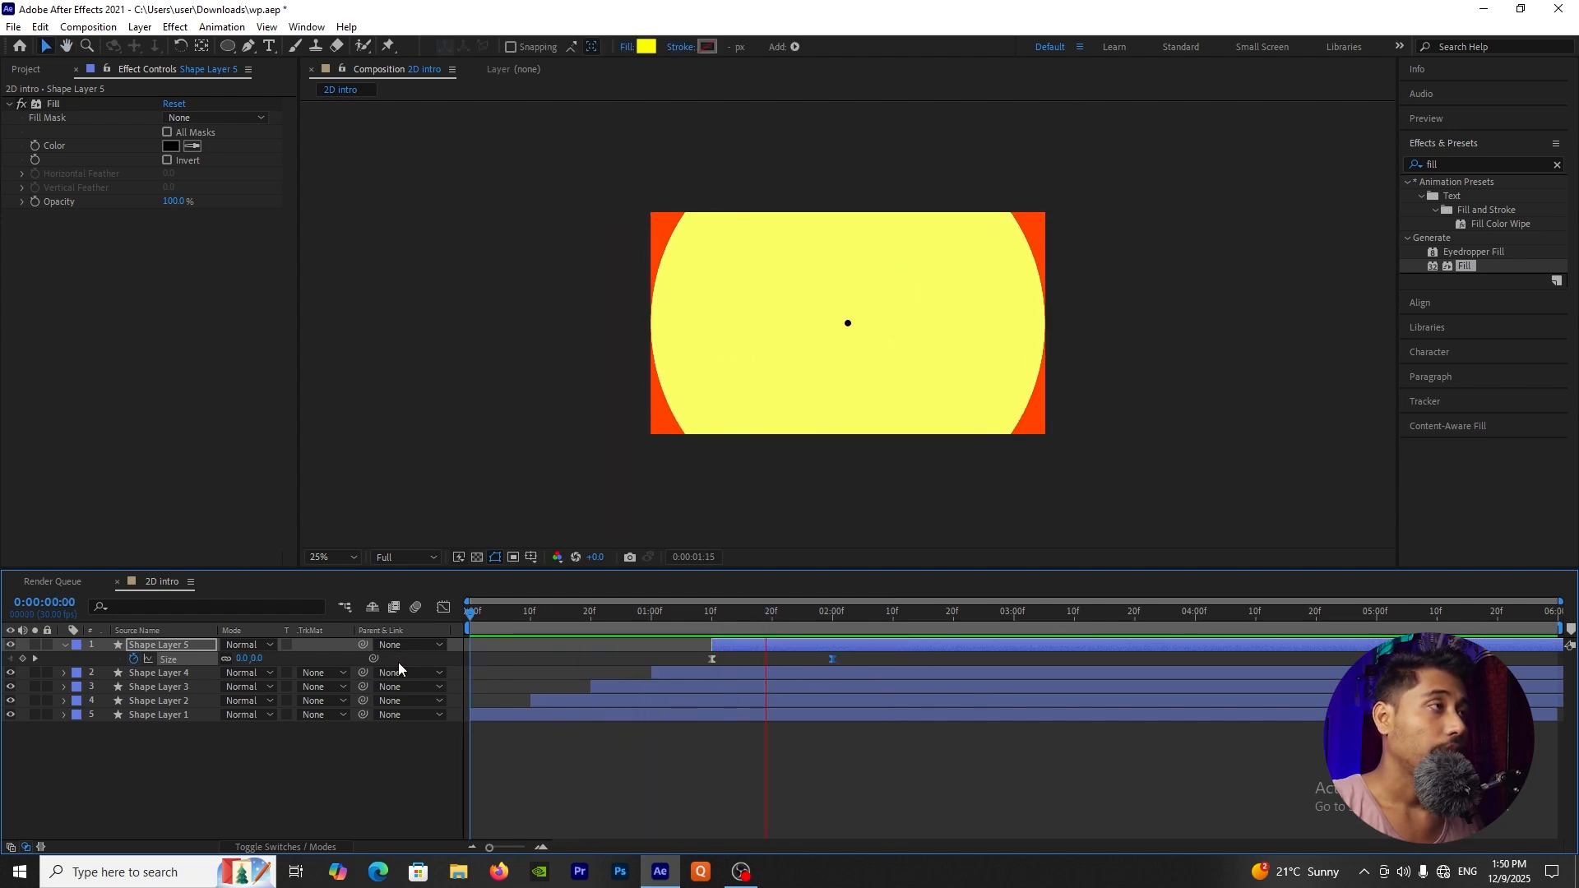
key("space")
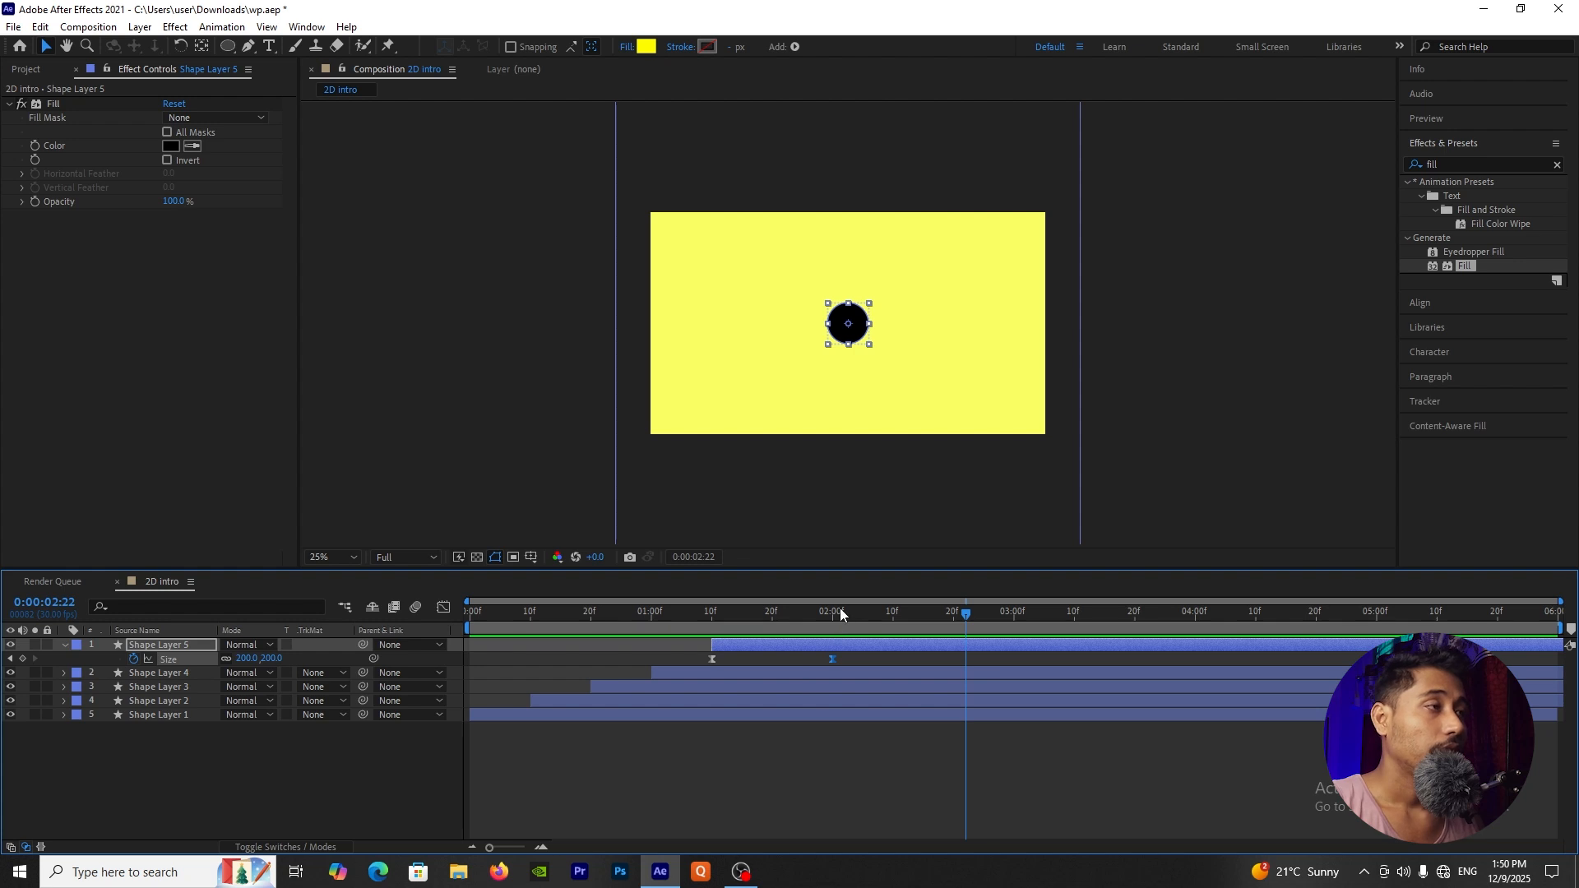
left_click_drag(841, 608, 826, 618)
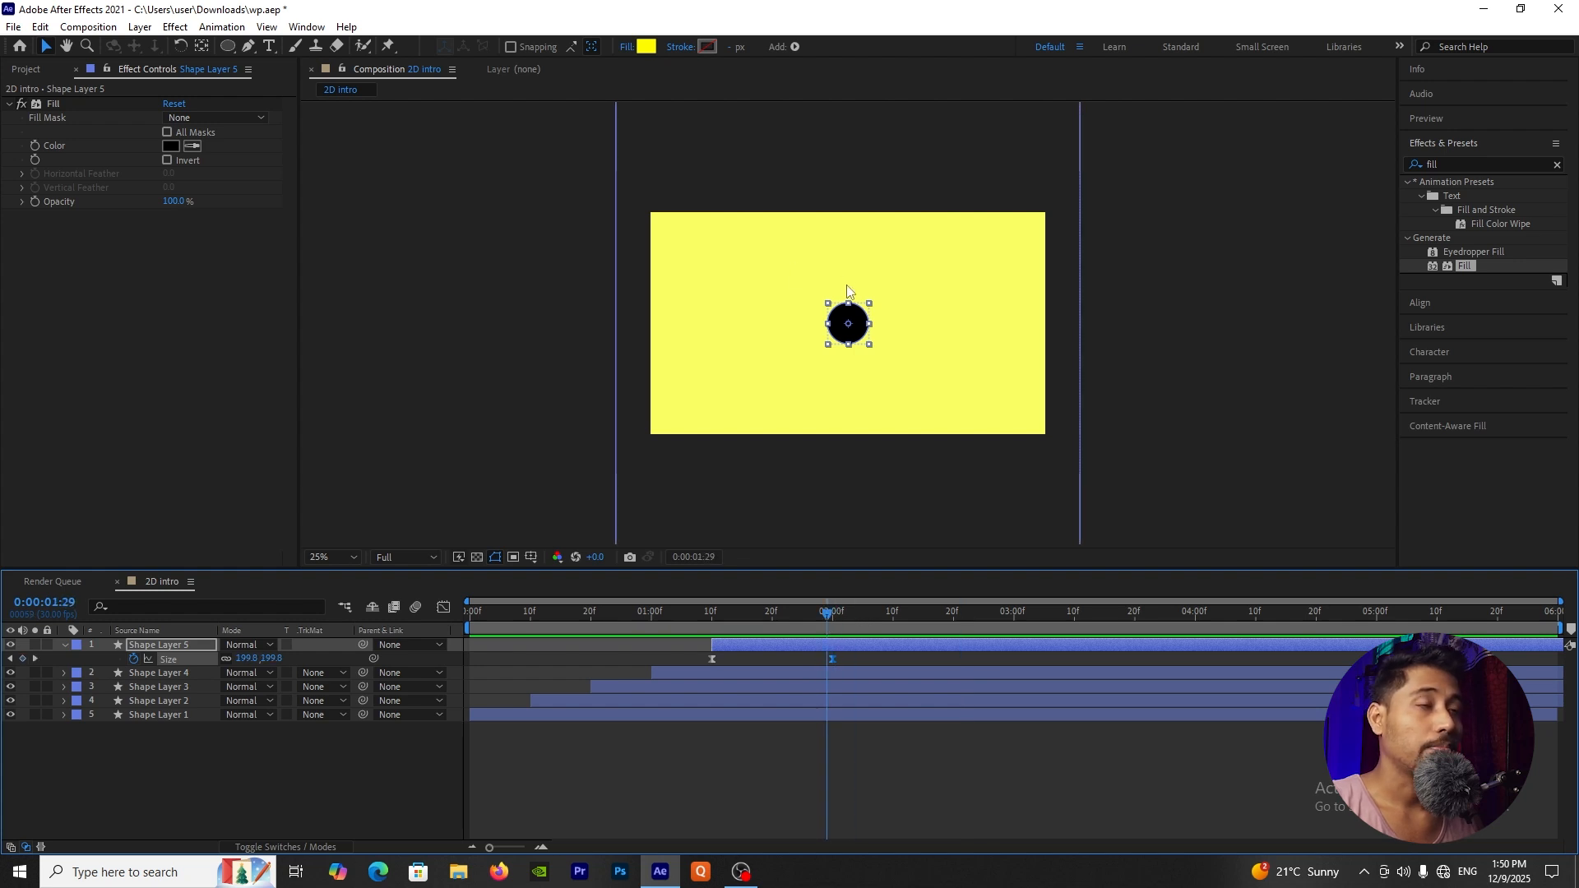
Step: Collapse Shape Layer 5's properties and import the portrait screenshot PNG from the Downloads folder as footage
left_click(65, 646)
left_click(28, 69)
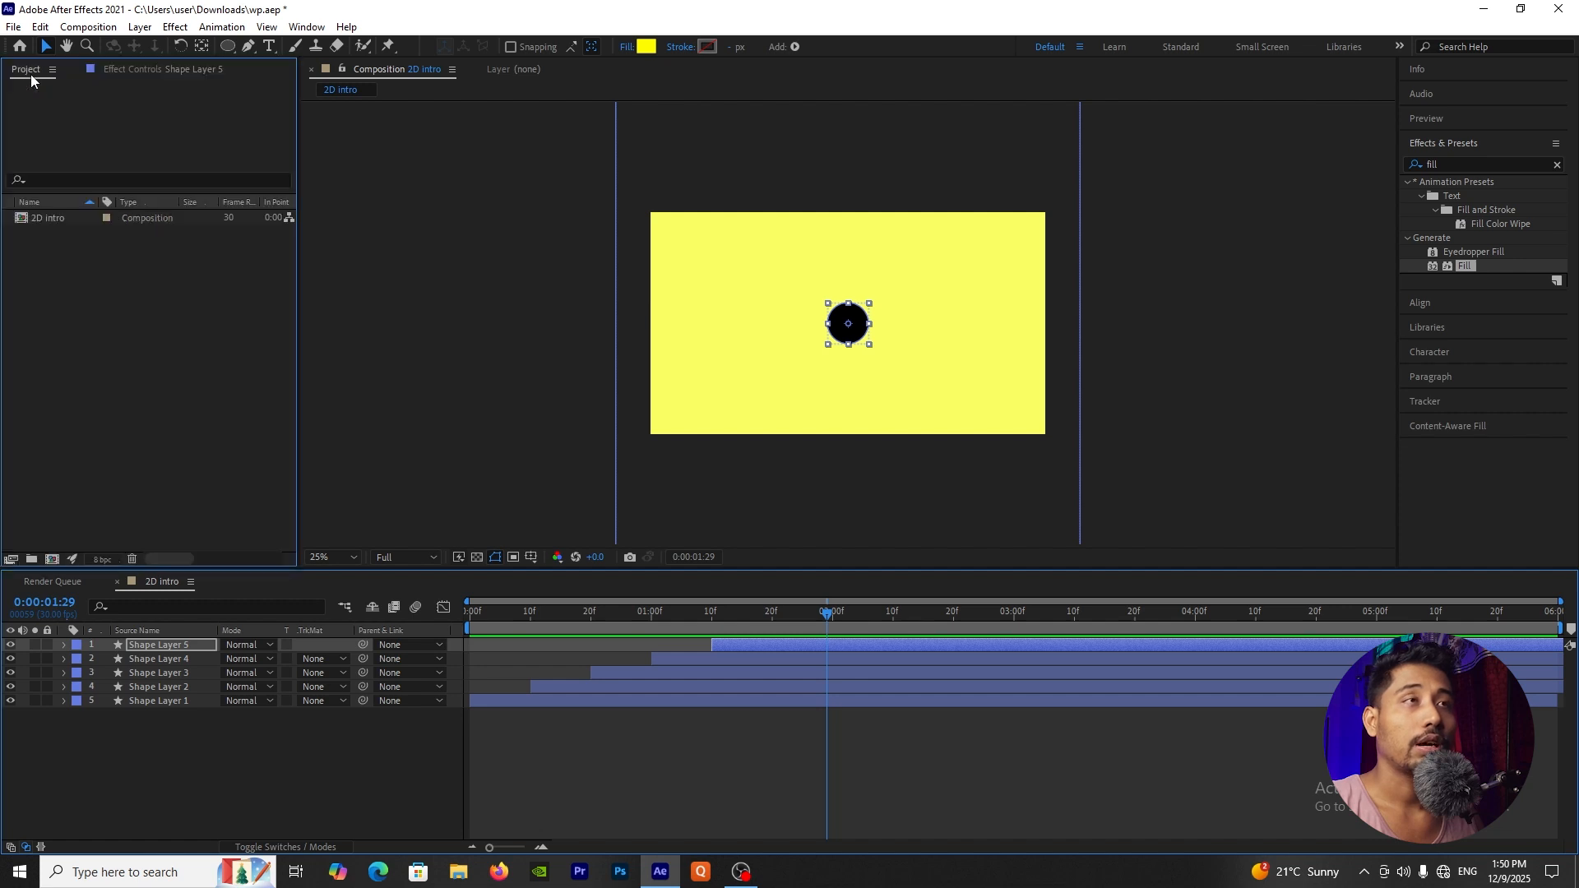
double_click(158, 365)
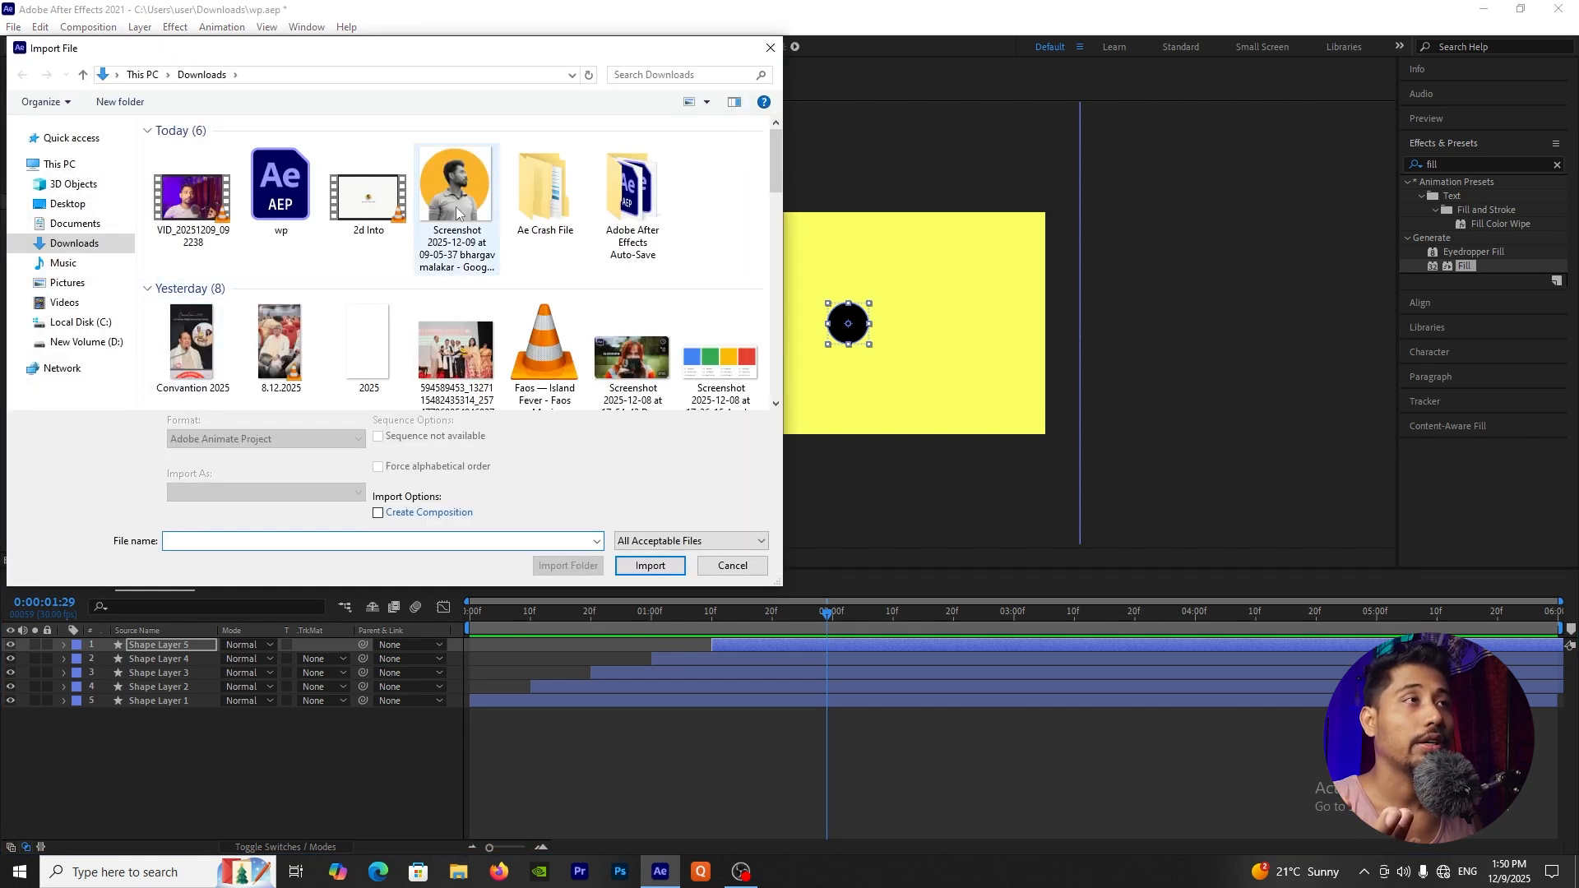
left_click(456, 198)
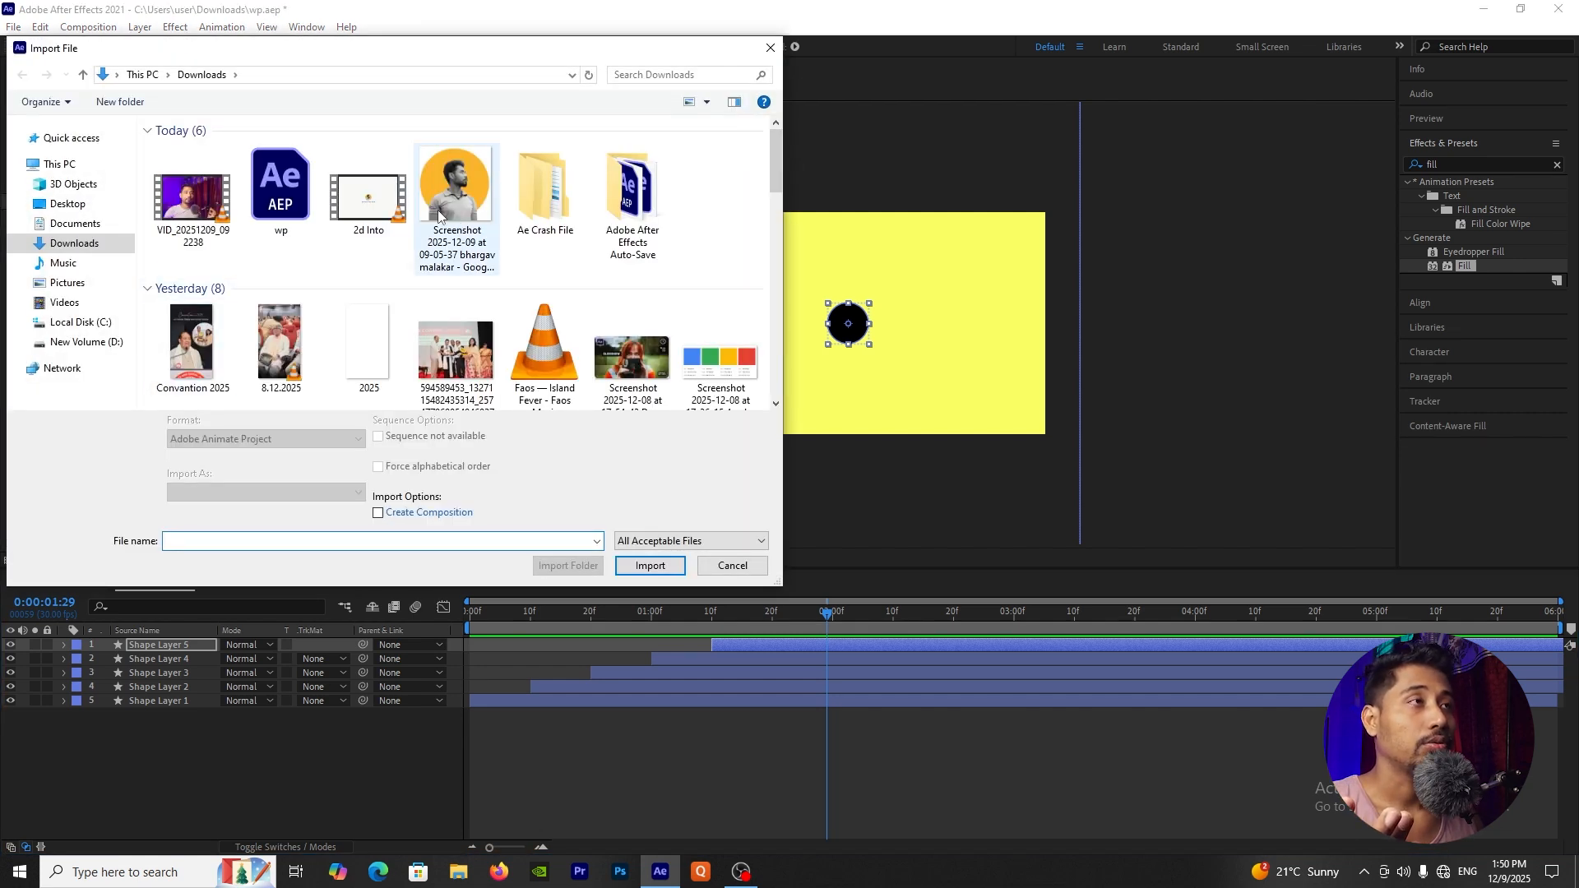
left_click(650, 565)
Step: Place the portrait image directly beneath Shape Layer 5 and set its track matte to Alpha Matte "Shape Layer 5"
left_click_drag(60, 232, 190, 655)
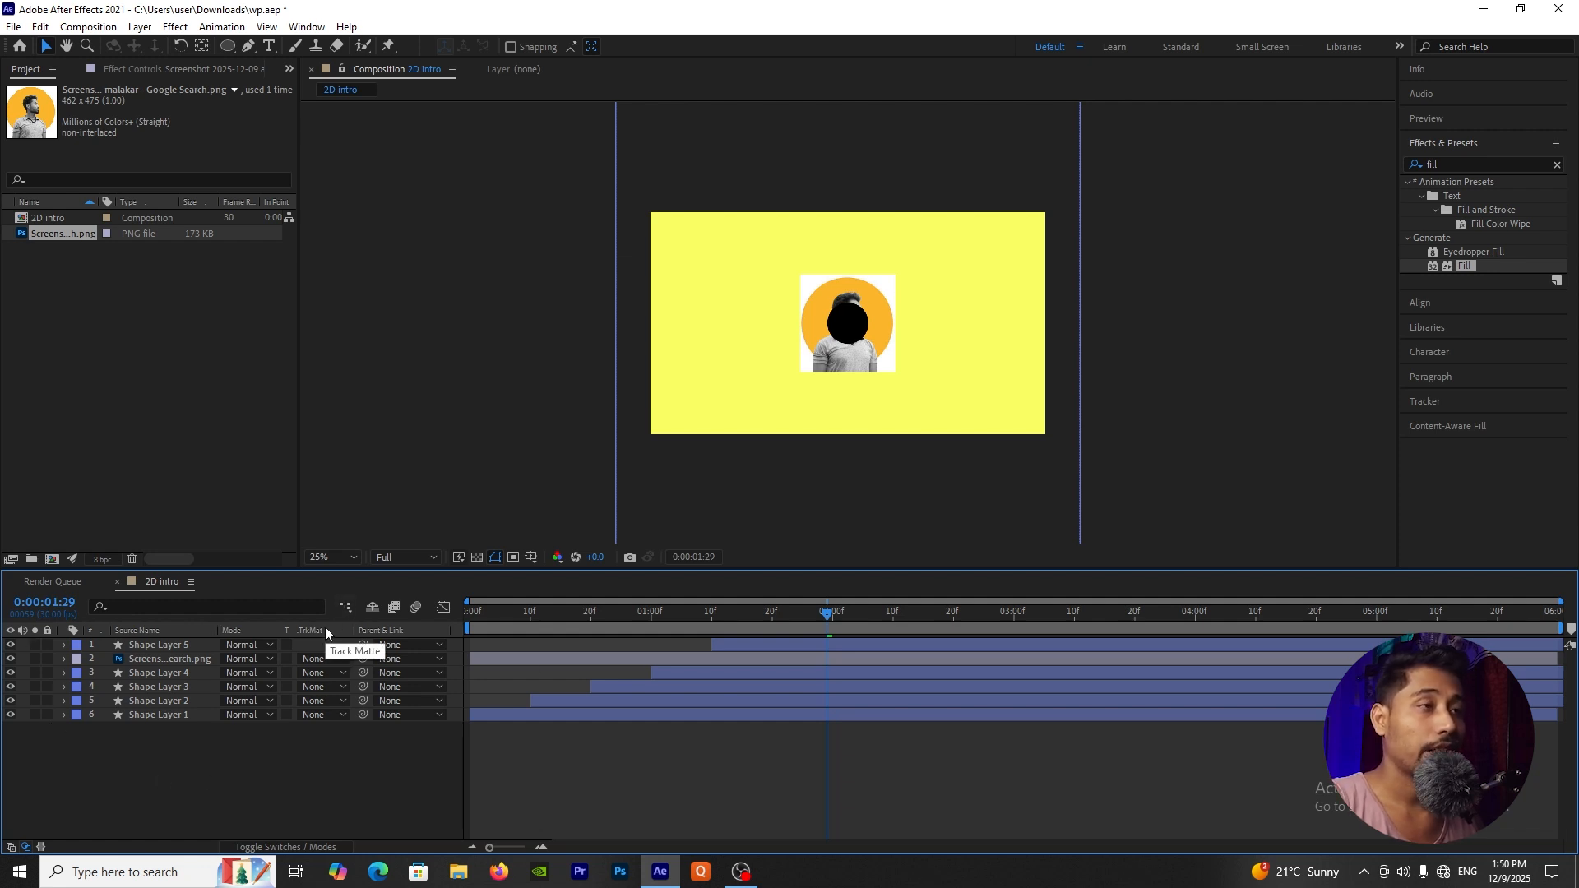
key("F4")
key("F4")
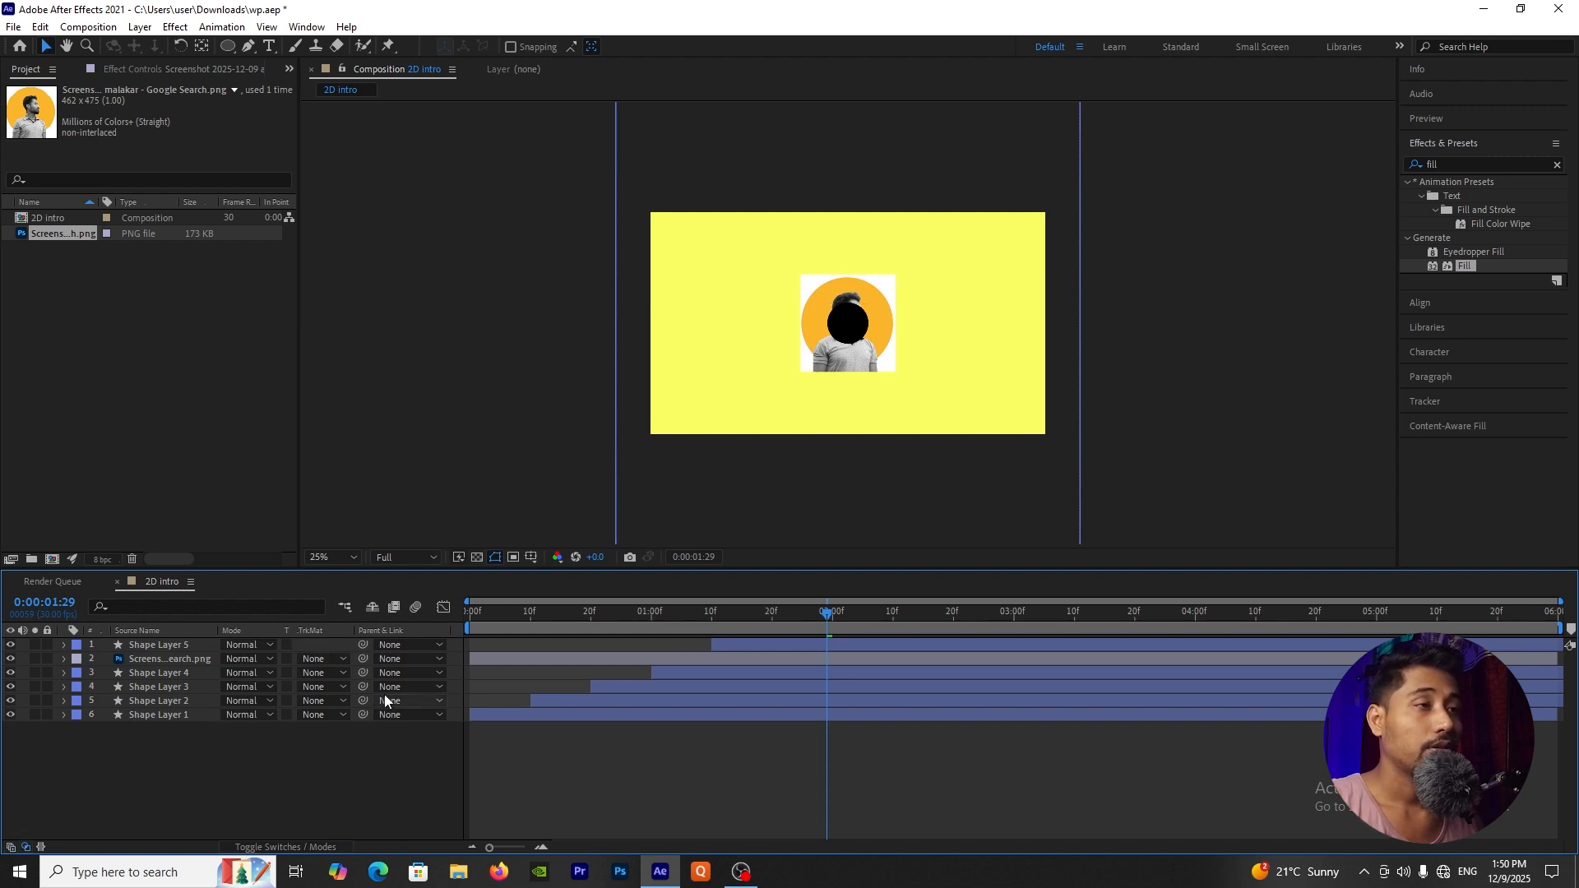
left_click(324, 658)
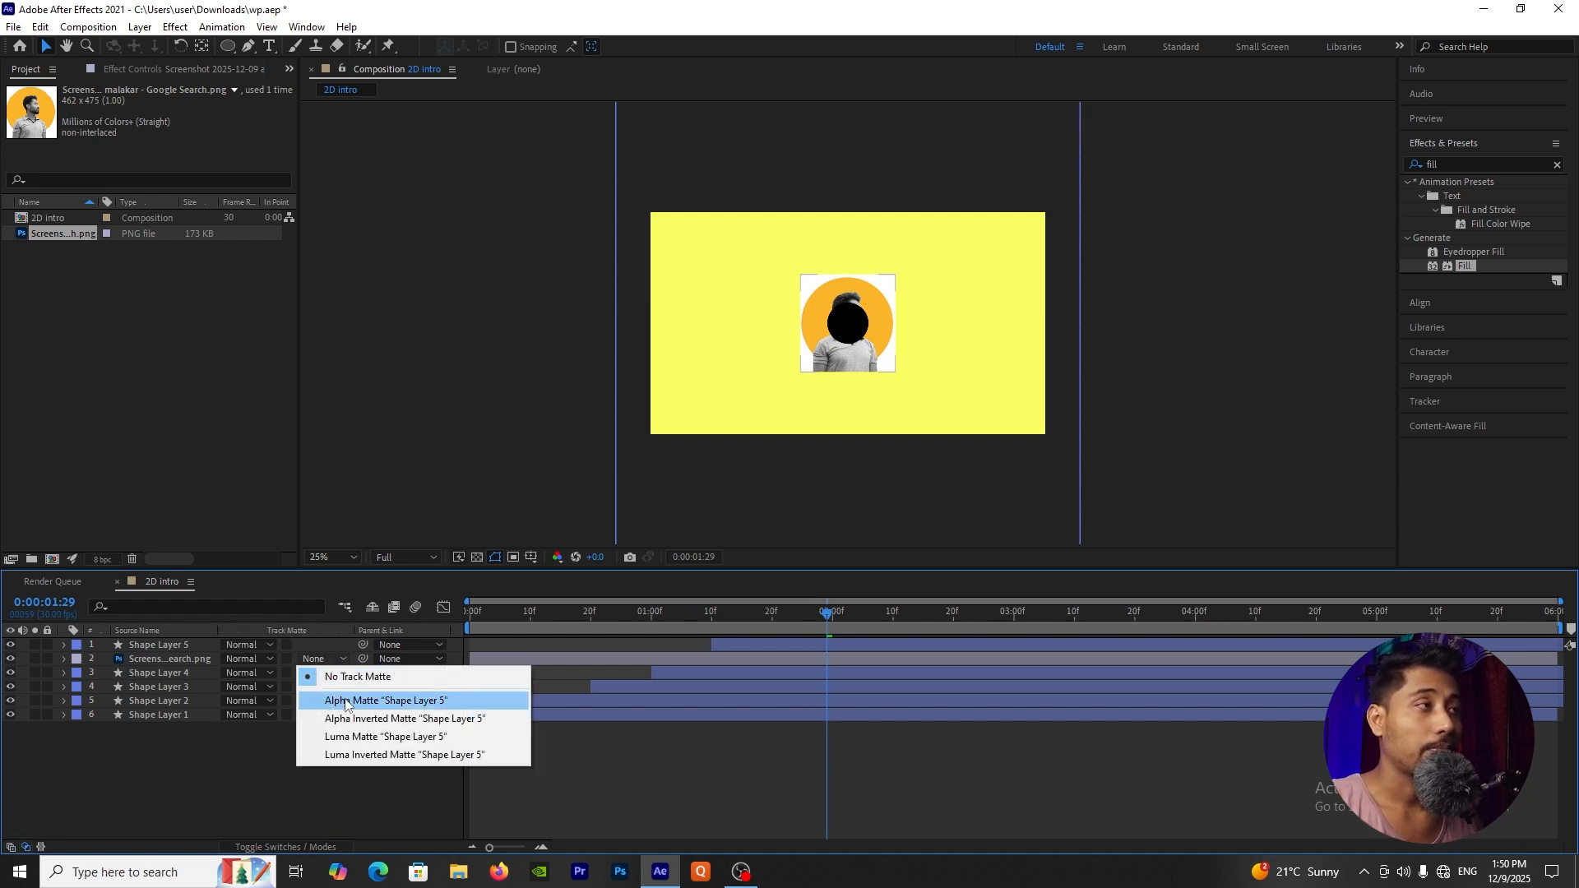
left_click(346, 702)
Step: Scale the portrait image layer down to 55% so the subject fits inside the circular matte
left_click(154, 659)
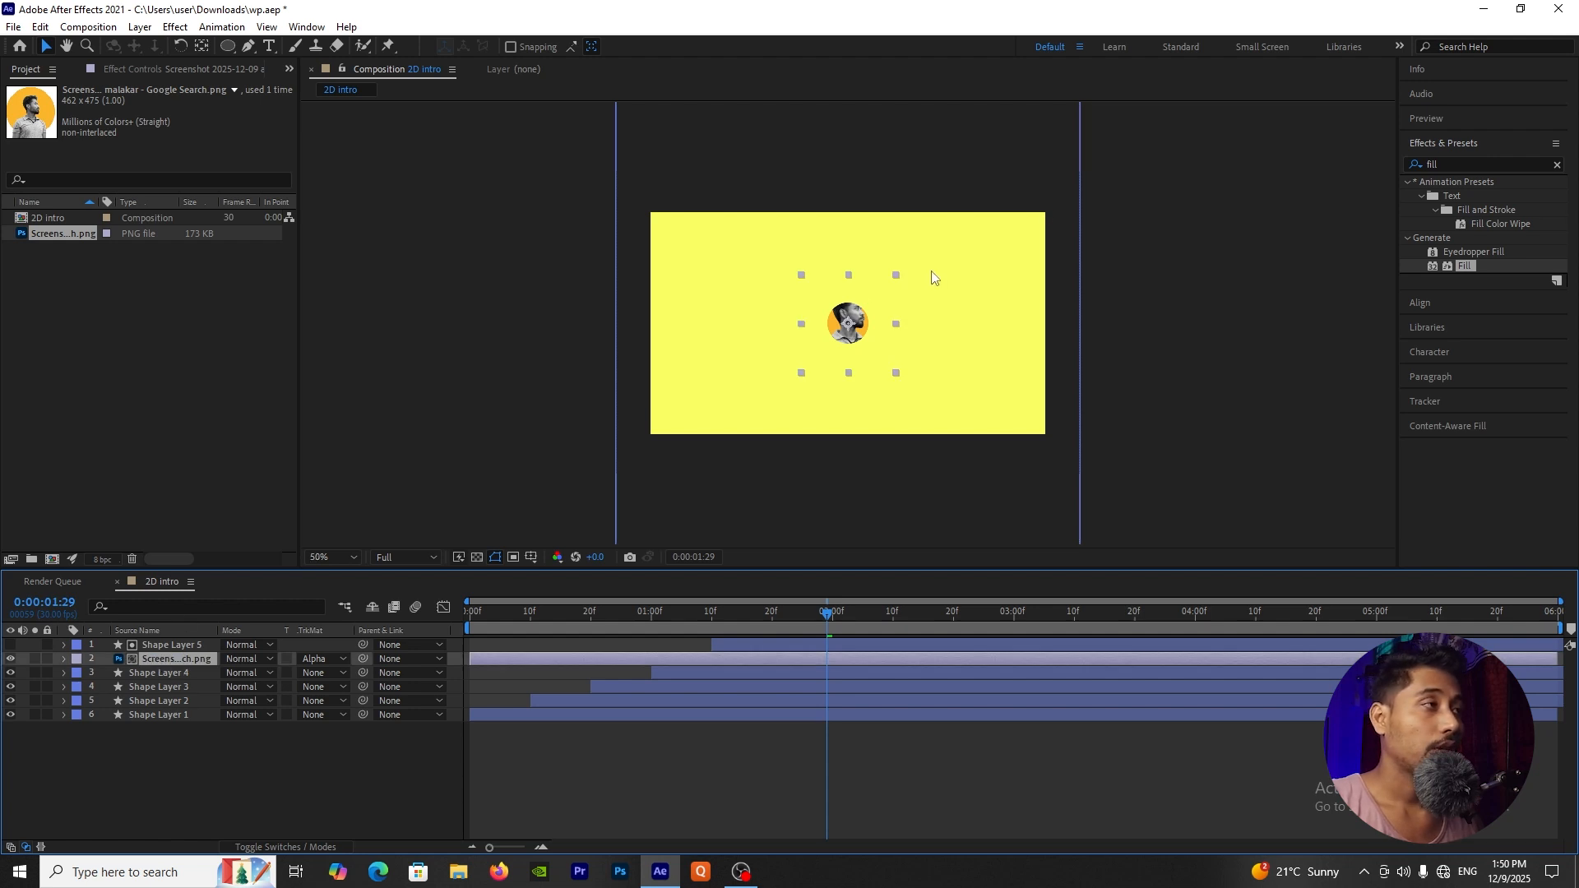
key("slash")
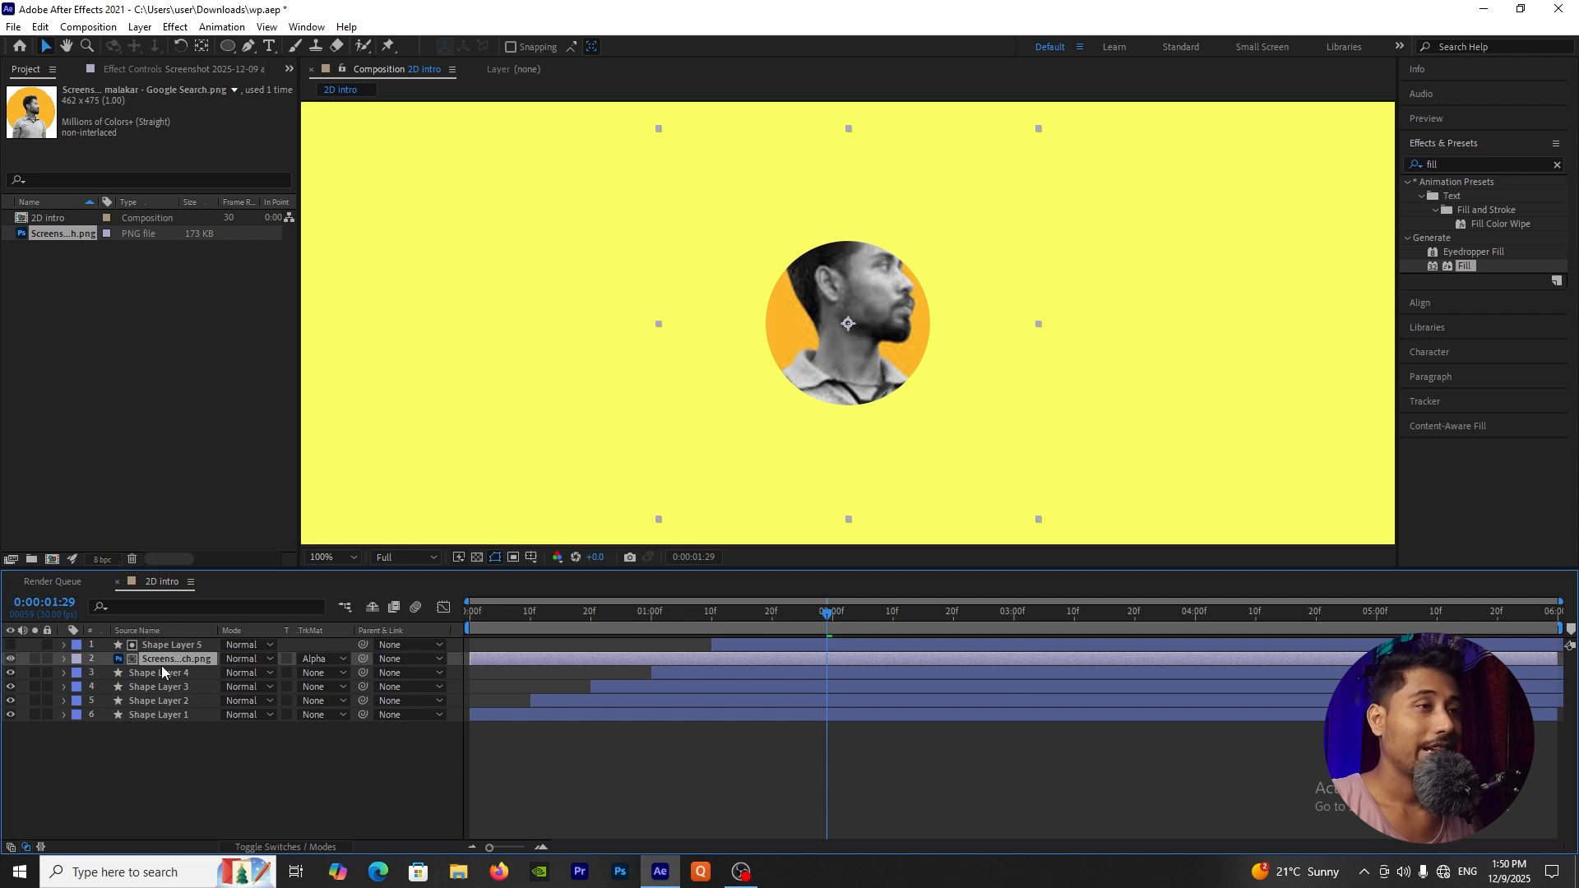
key("s")
left_click_drag(244, 673, 198, 663)
left_click(239, 783)
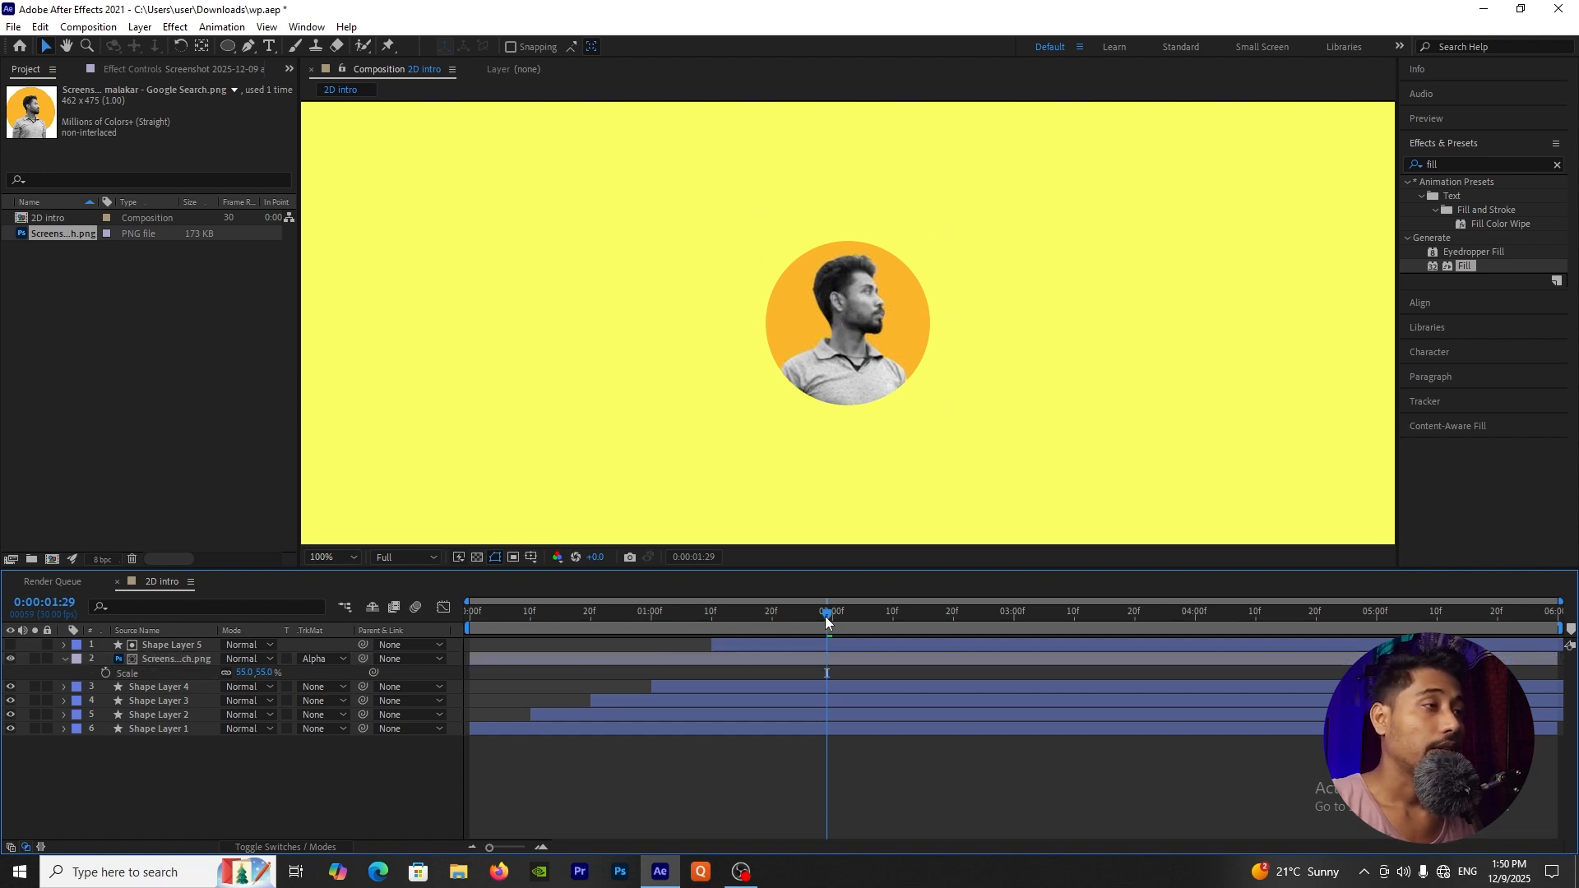
left_click_drag(827, 622, 866, 647)
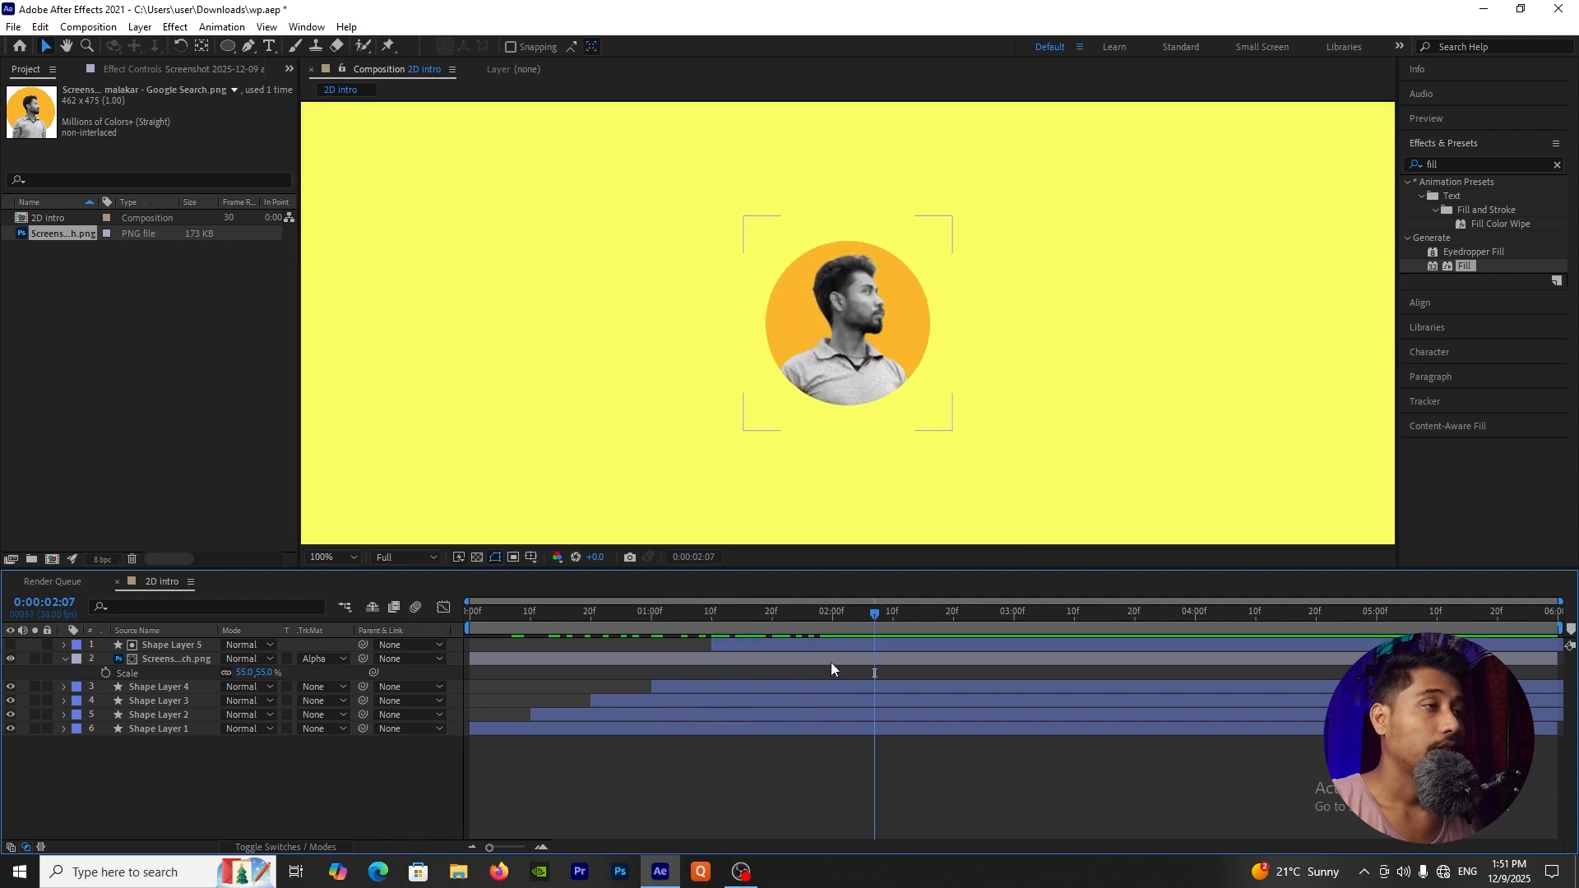
left_click(831, 663)
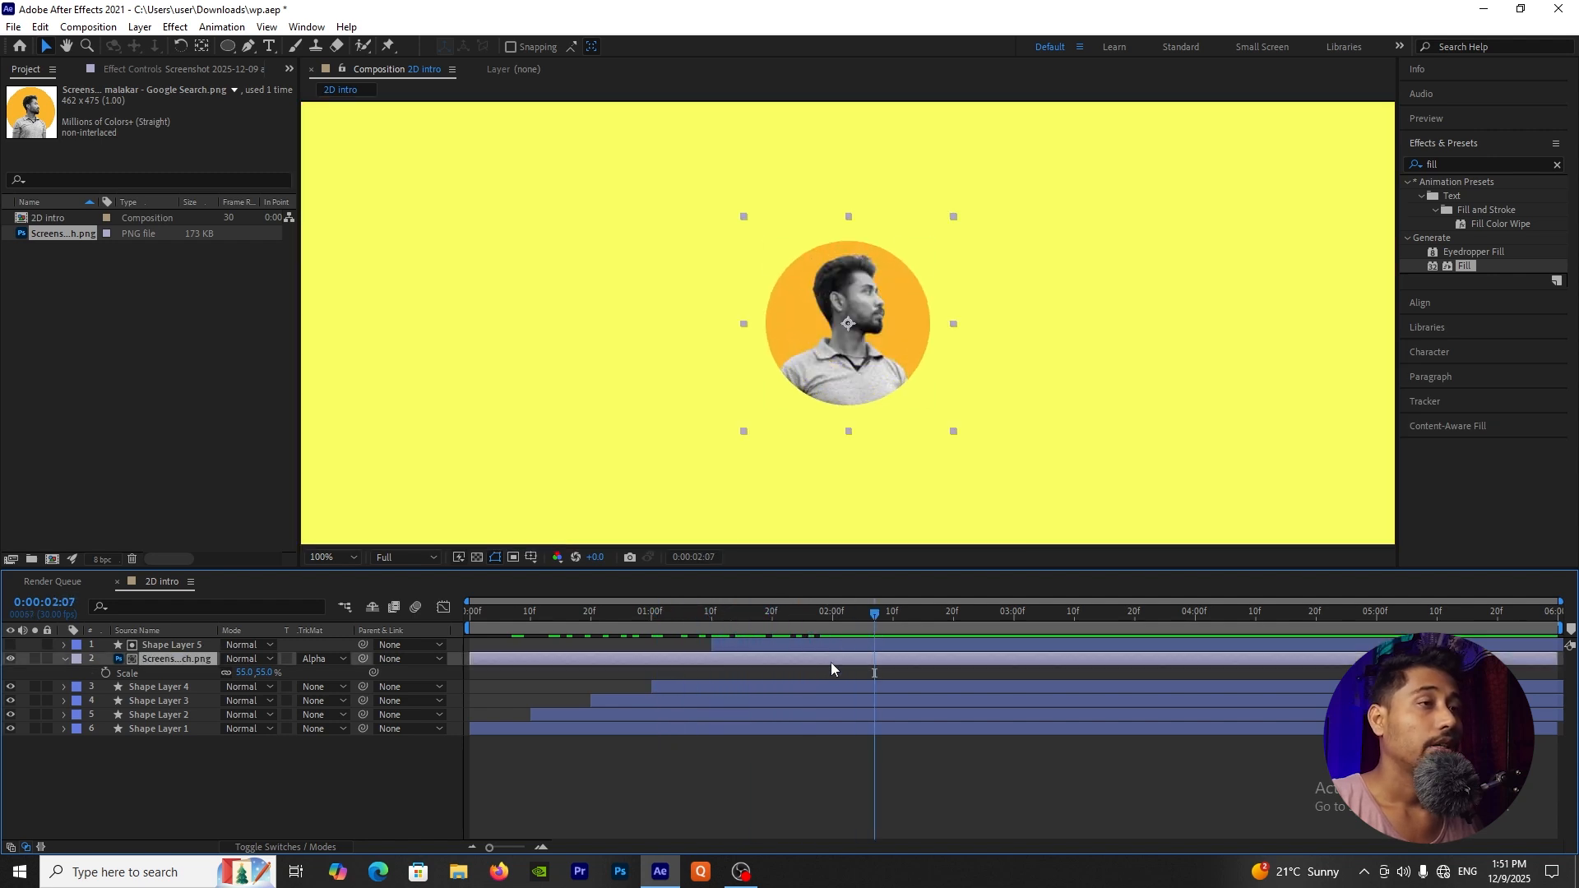
Step: Change the Fill effect colour on Shape Layer 4 to white (FFFFFF)
left_click(746, 687)
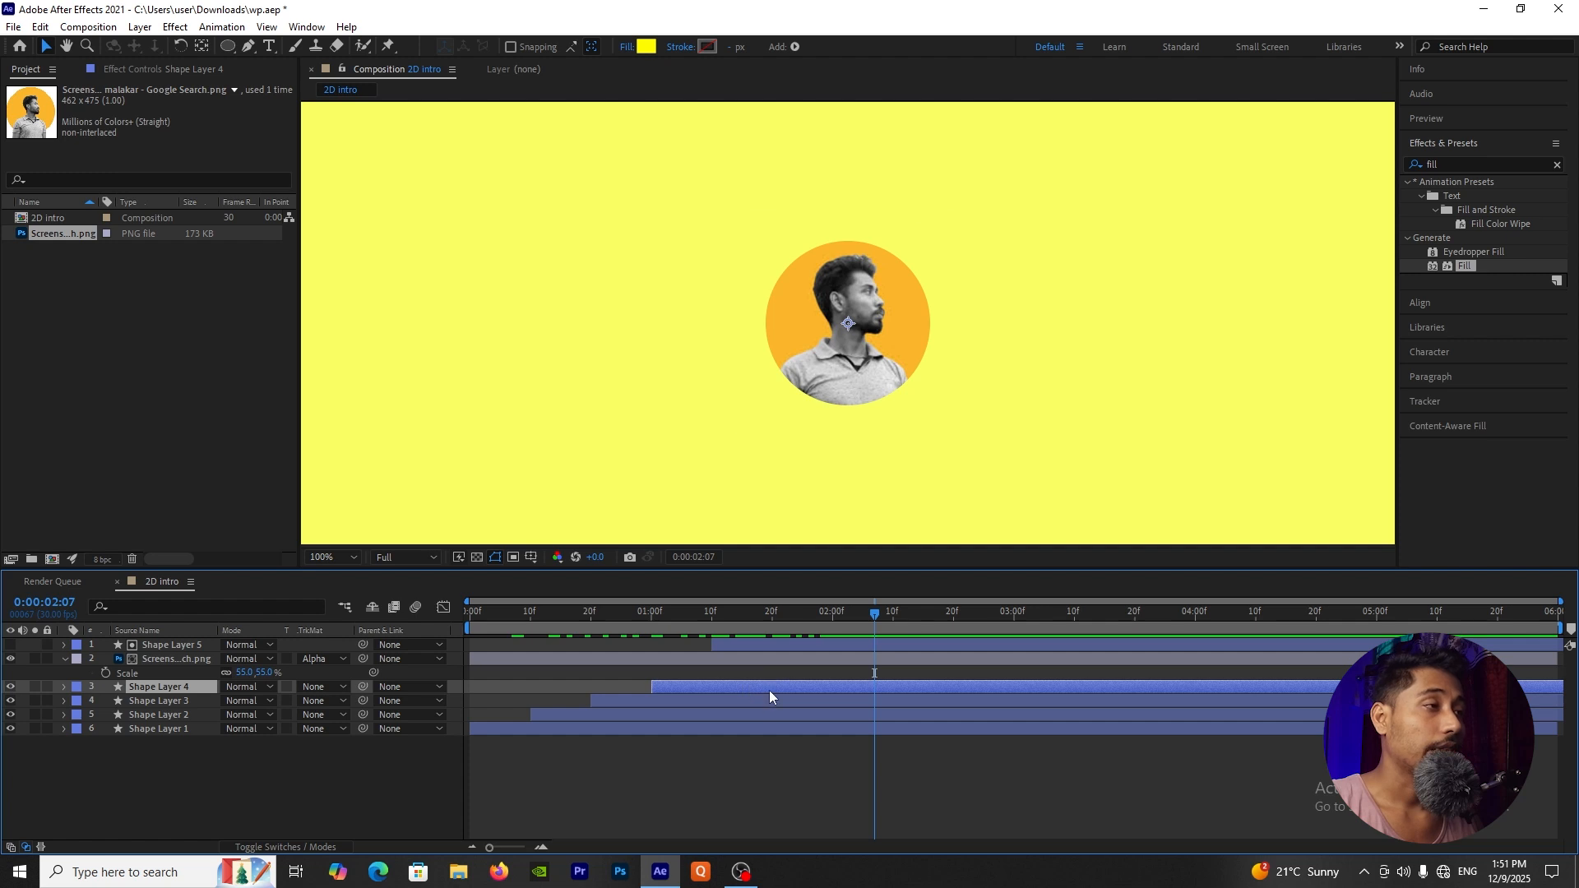
left_click(145, 71)
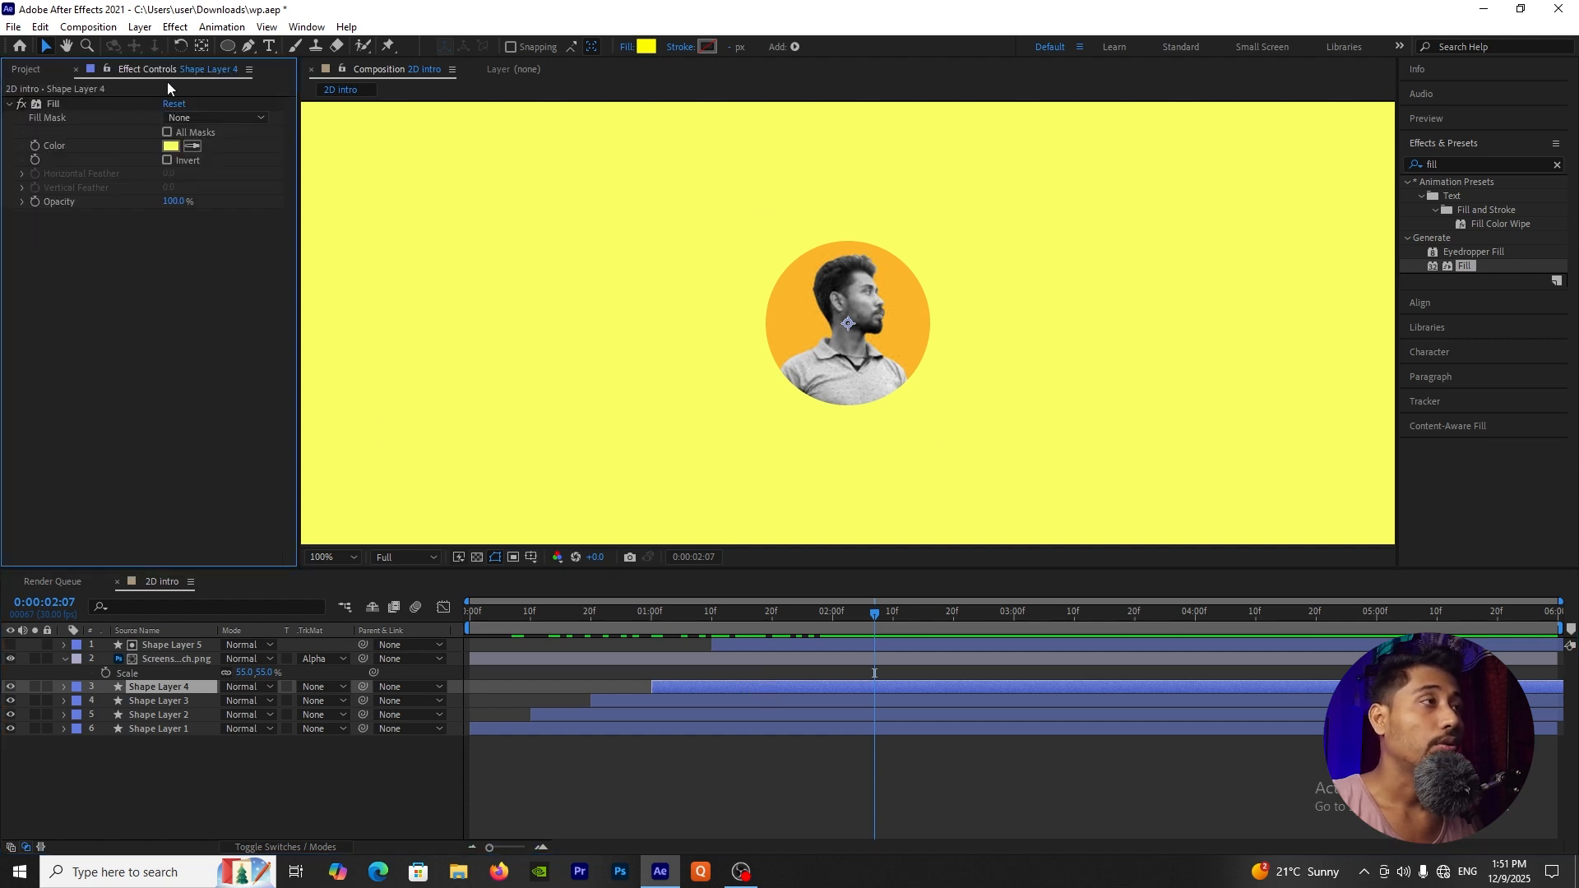
key("comma")
key("comma")
key("comma")
key("comma")
key("period")
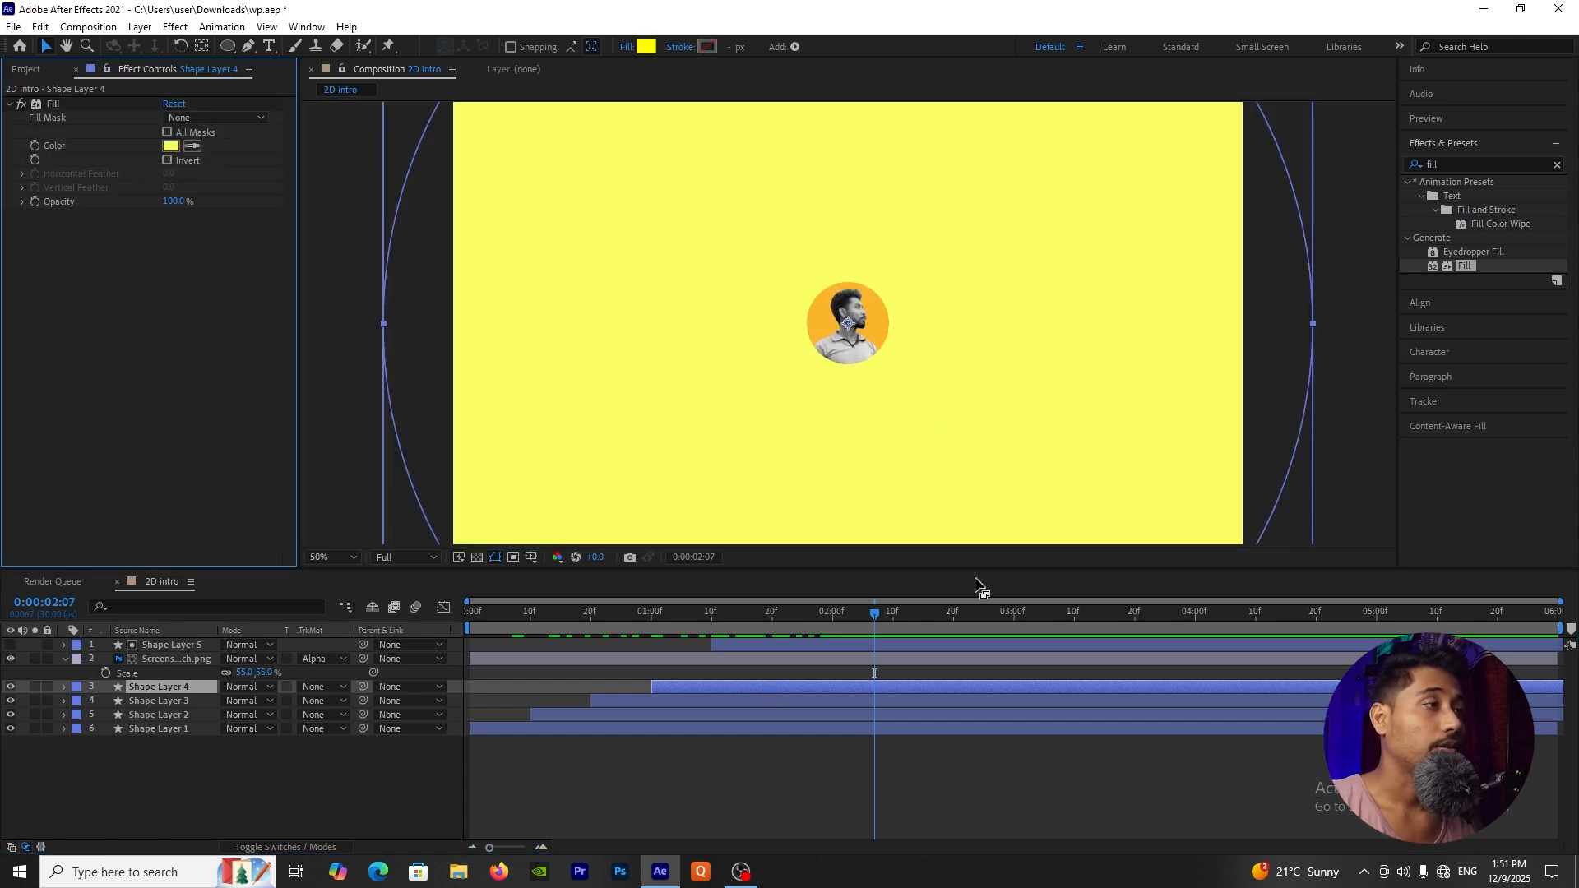
left_click(191, 802)
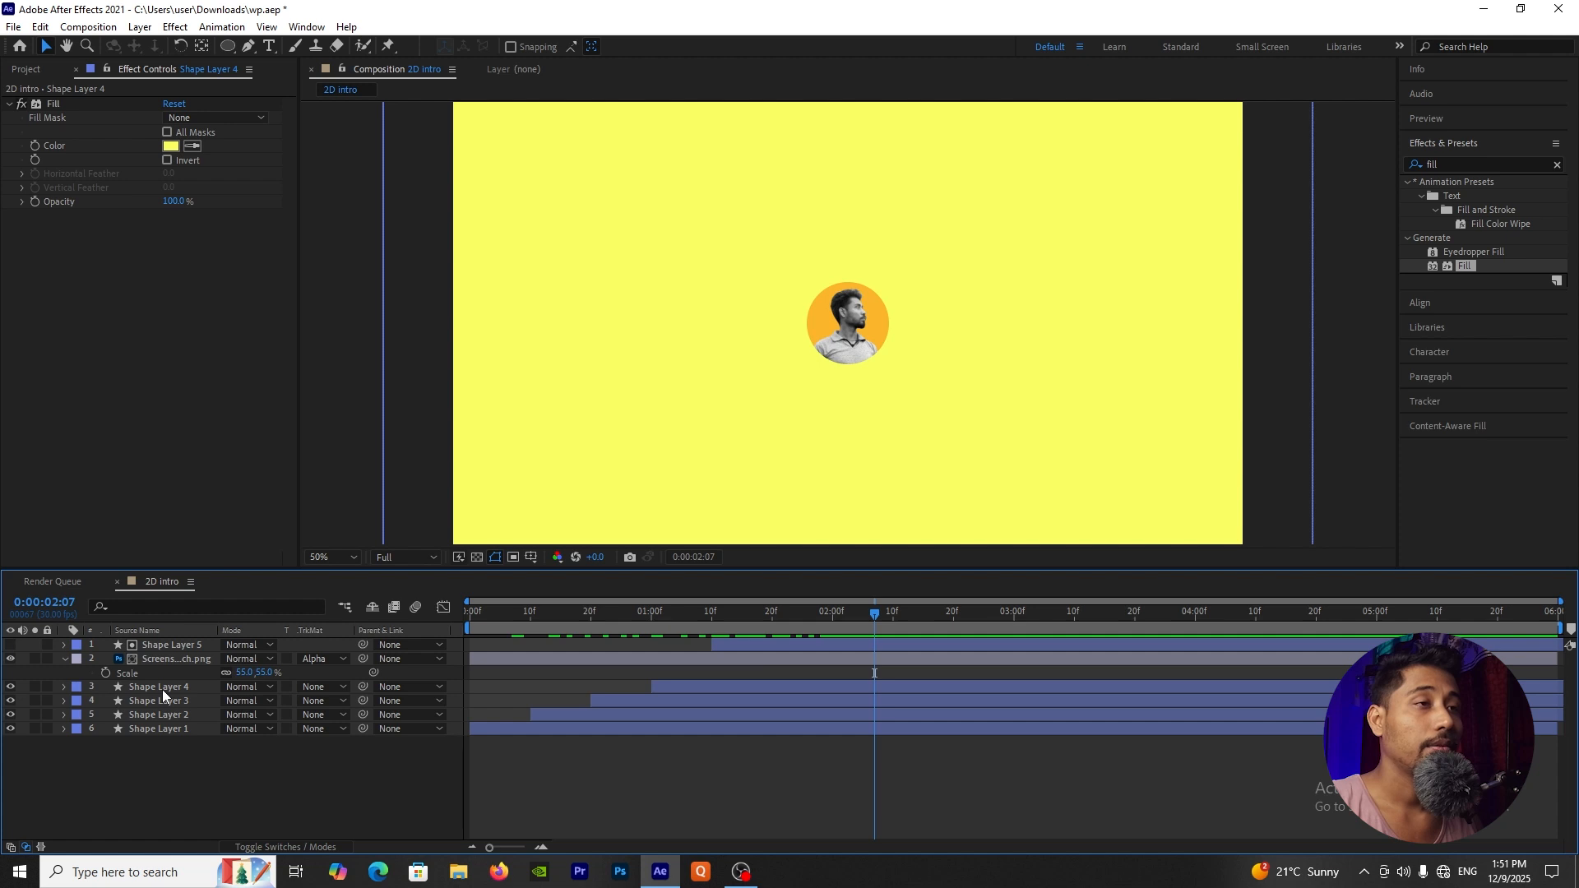
left_click(161, 686)
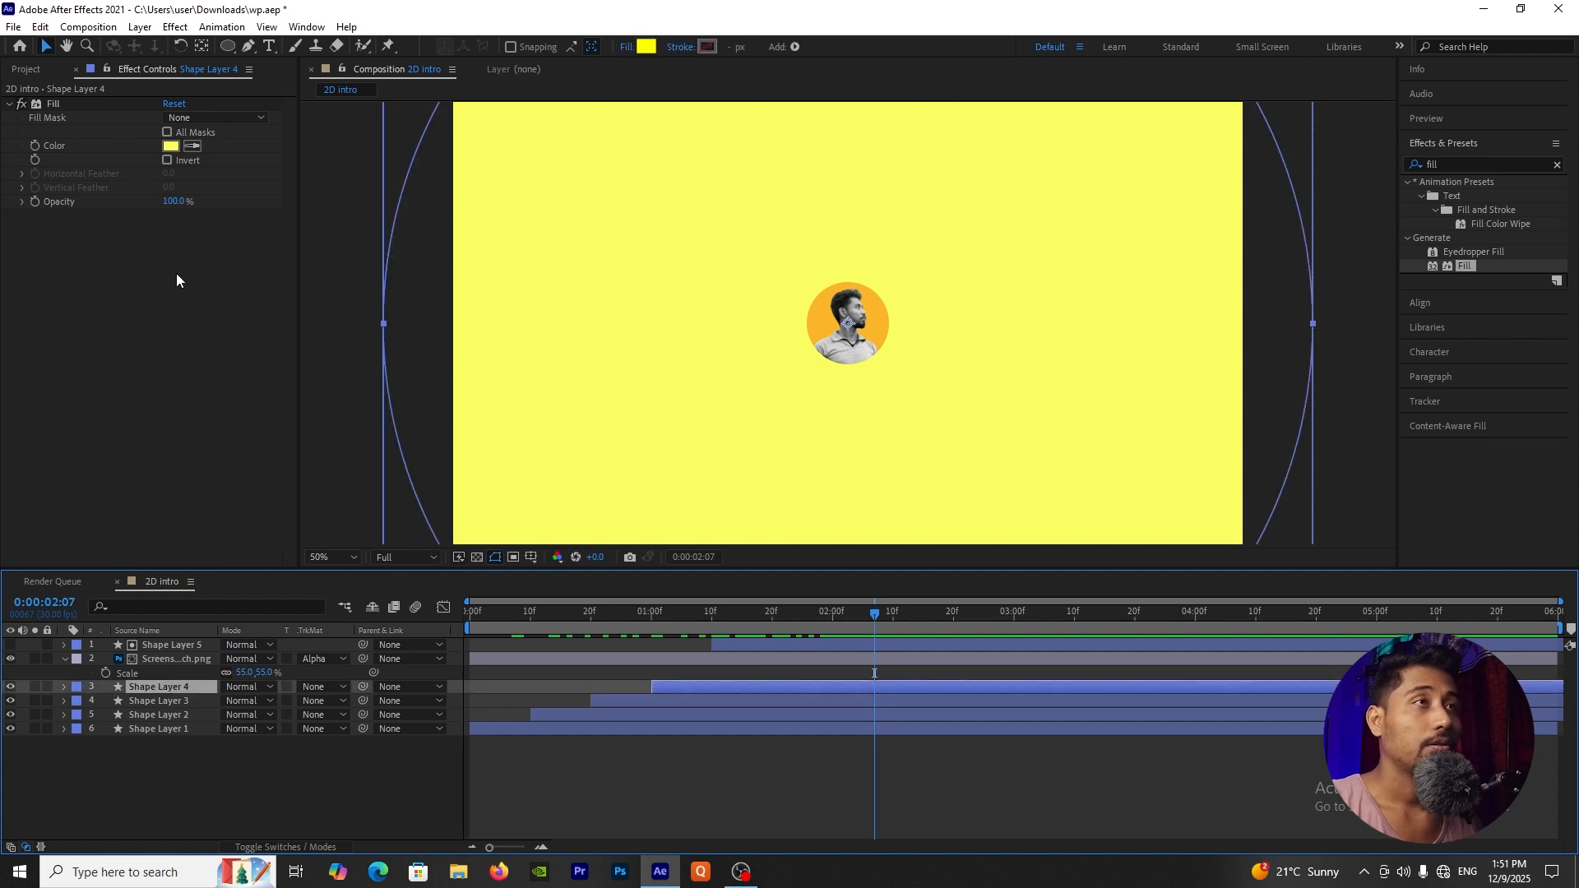
left_click(172, 145)
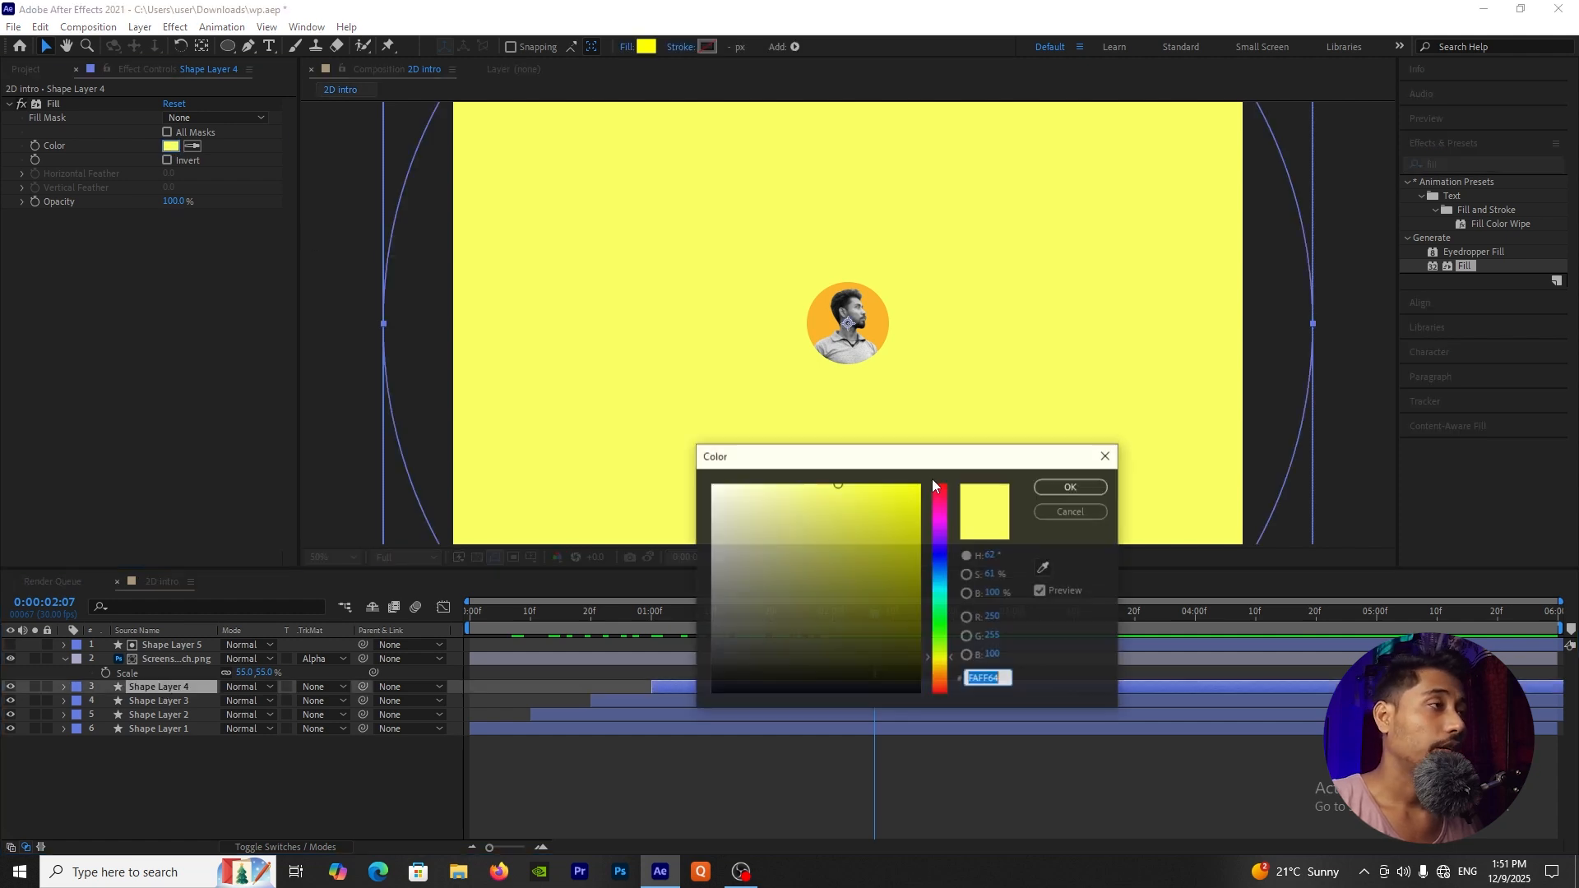
left_click(713, 486)
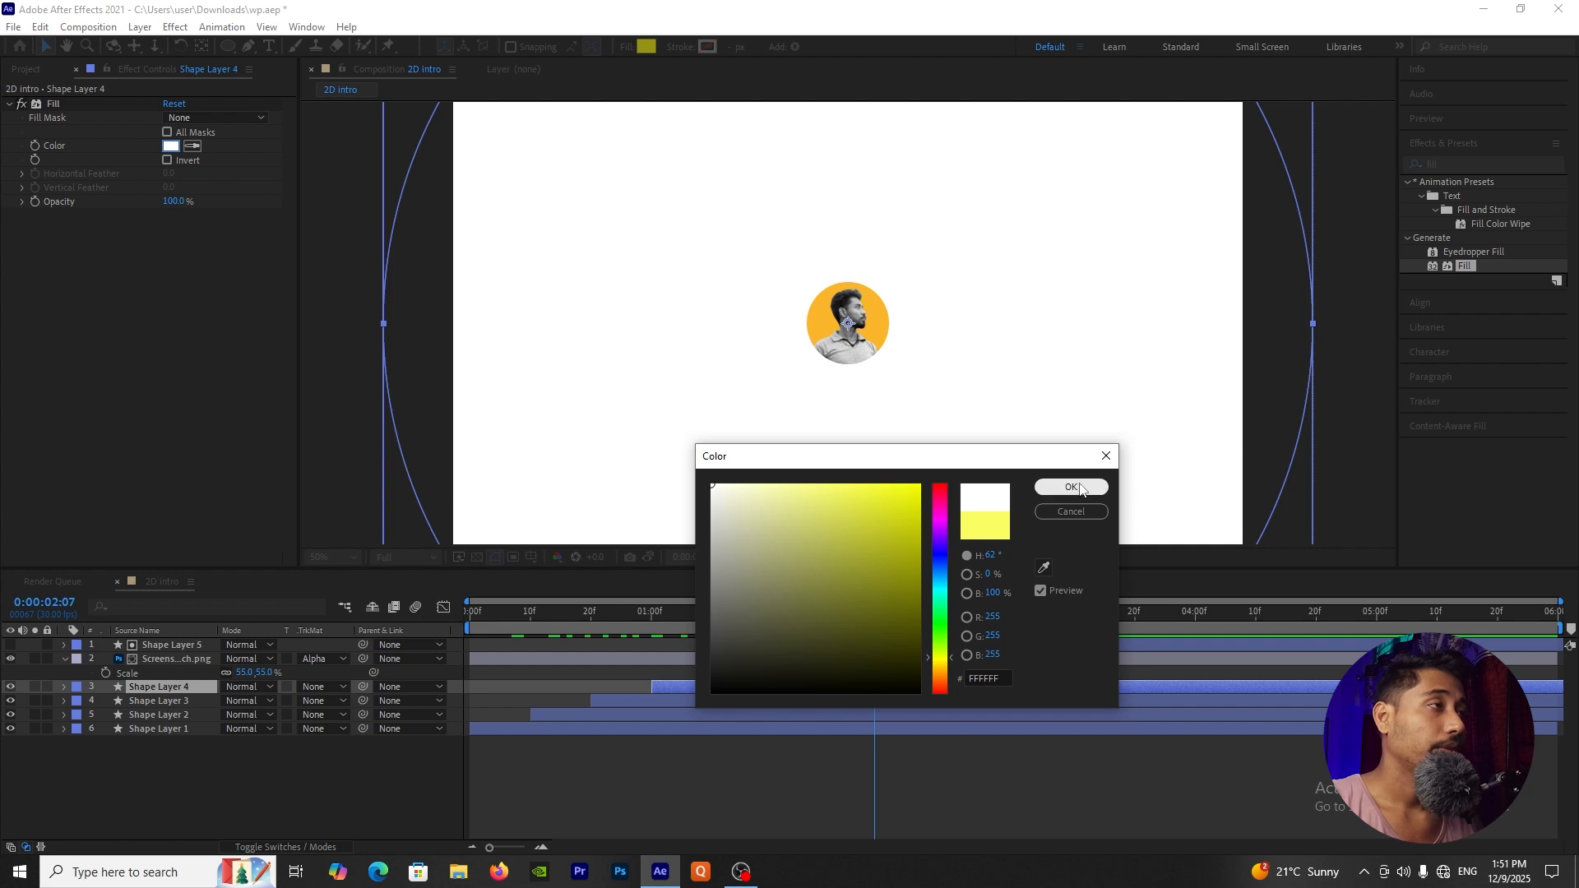
left_click(1061, 487)
left_click(293, 817)
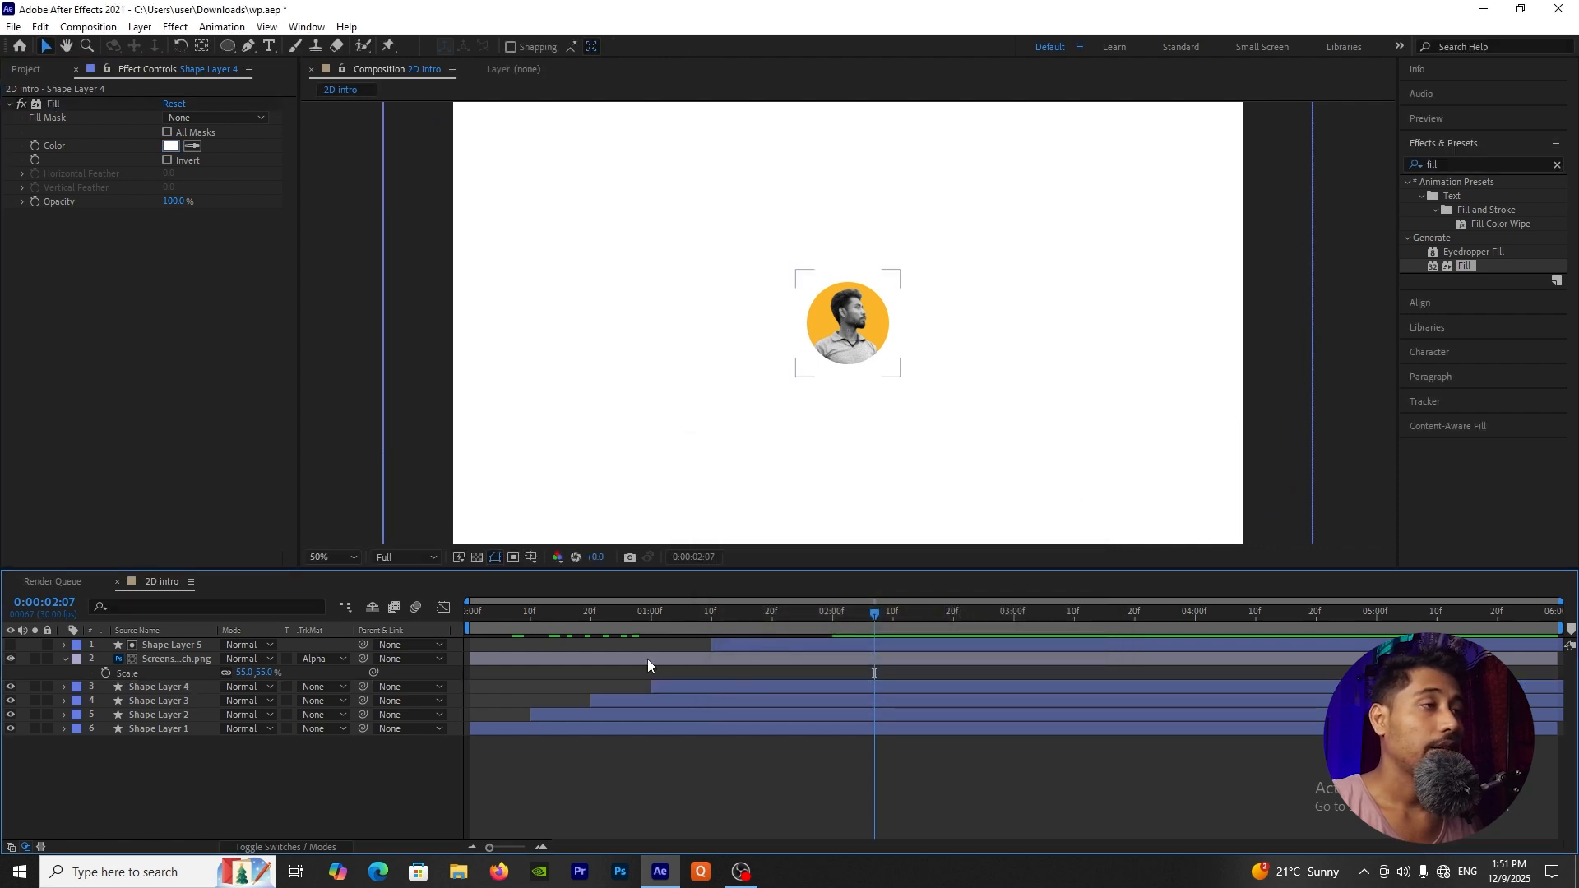
Step: Shift the portrait image layer to start at 0:00:01:10, in line with Shape Layer 5, and preview the animation from the beginning
left_click(491, 663)
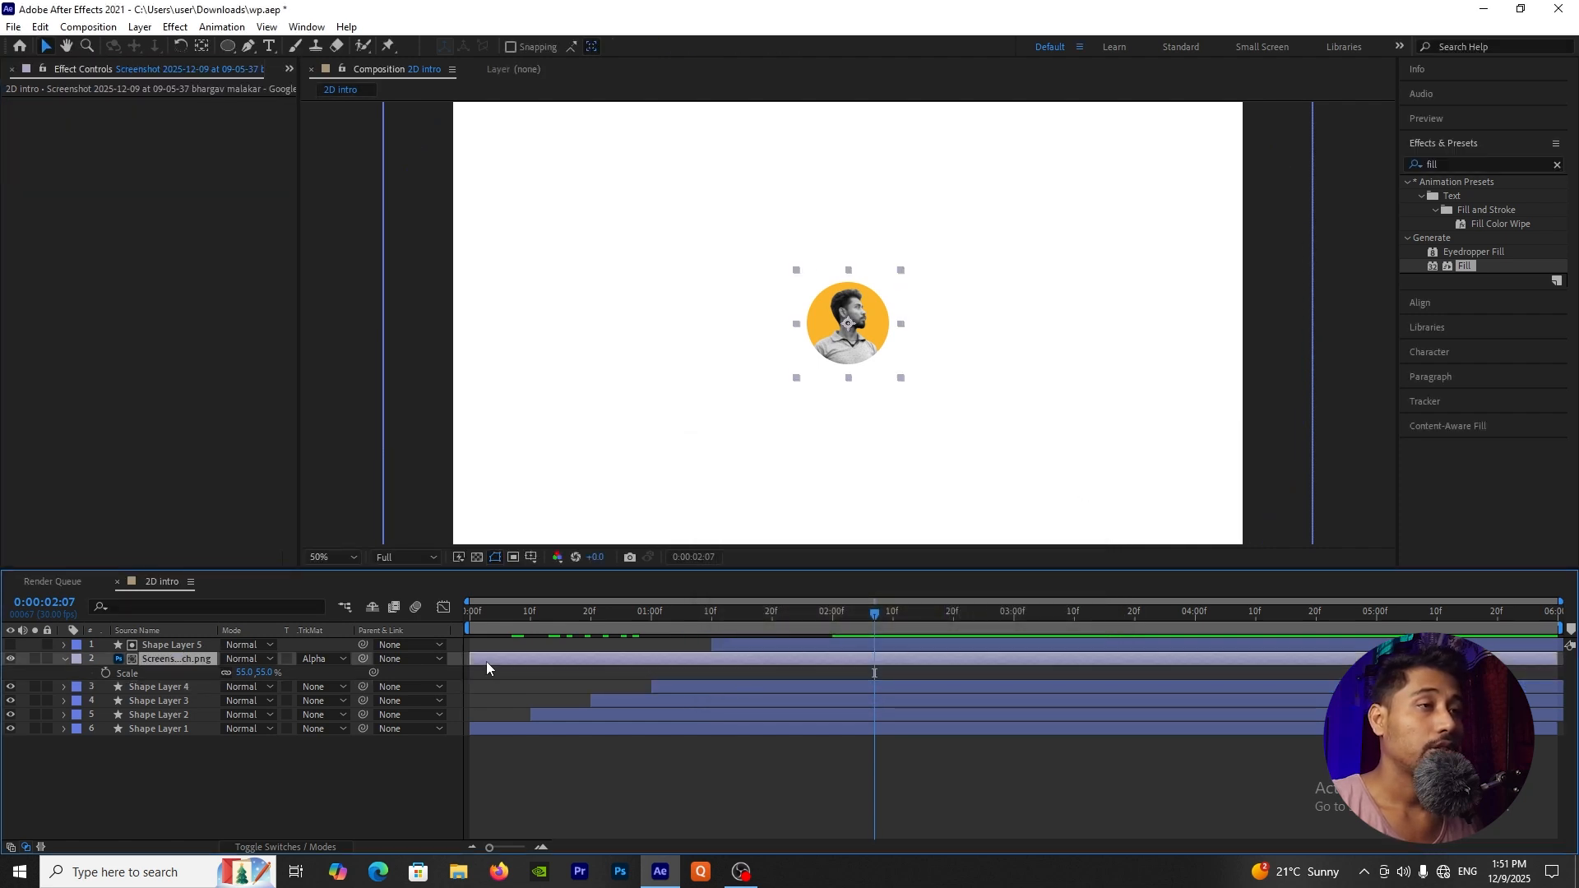
left_click_drag(521, 662, 762, 665)
left_click_drag(743, 611, 334, 638)
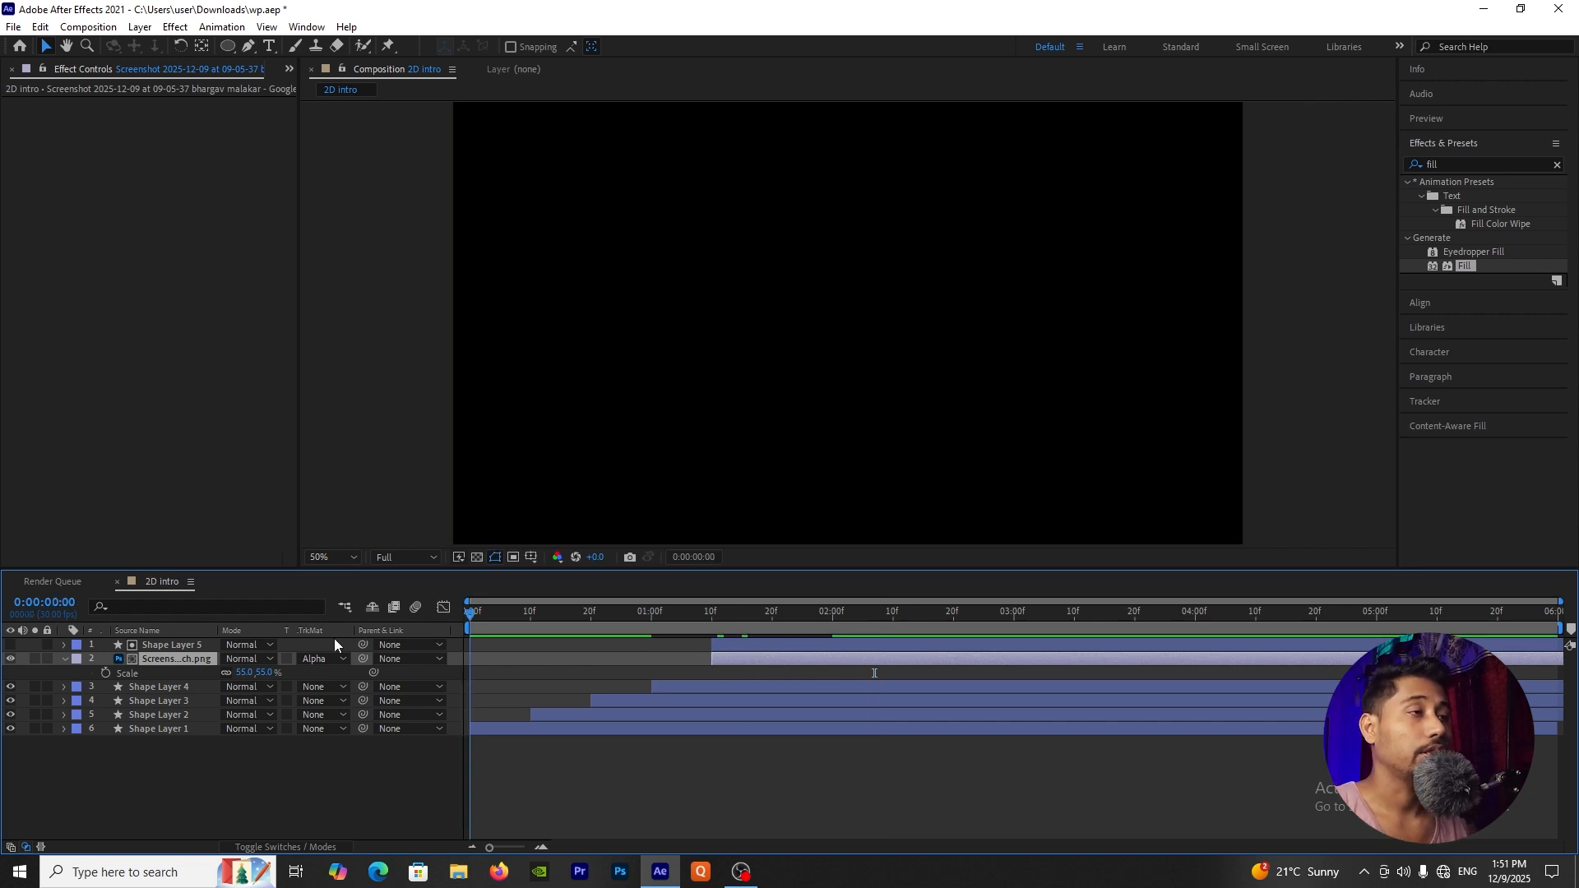
key("space")
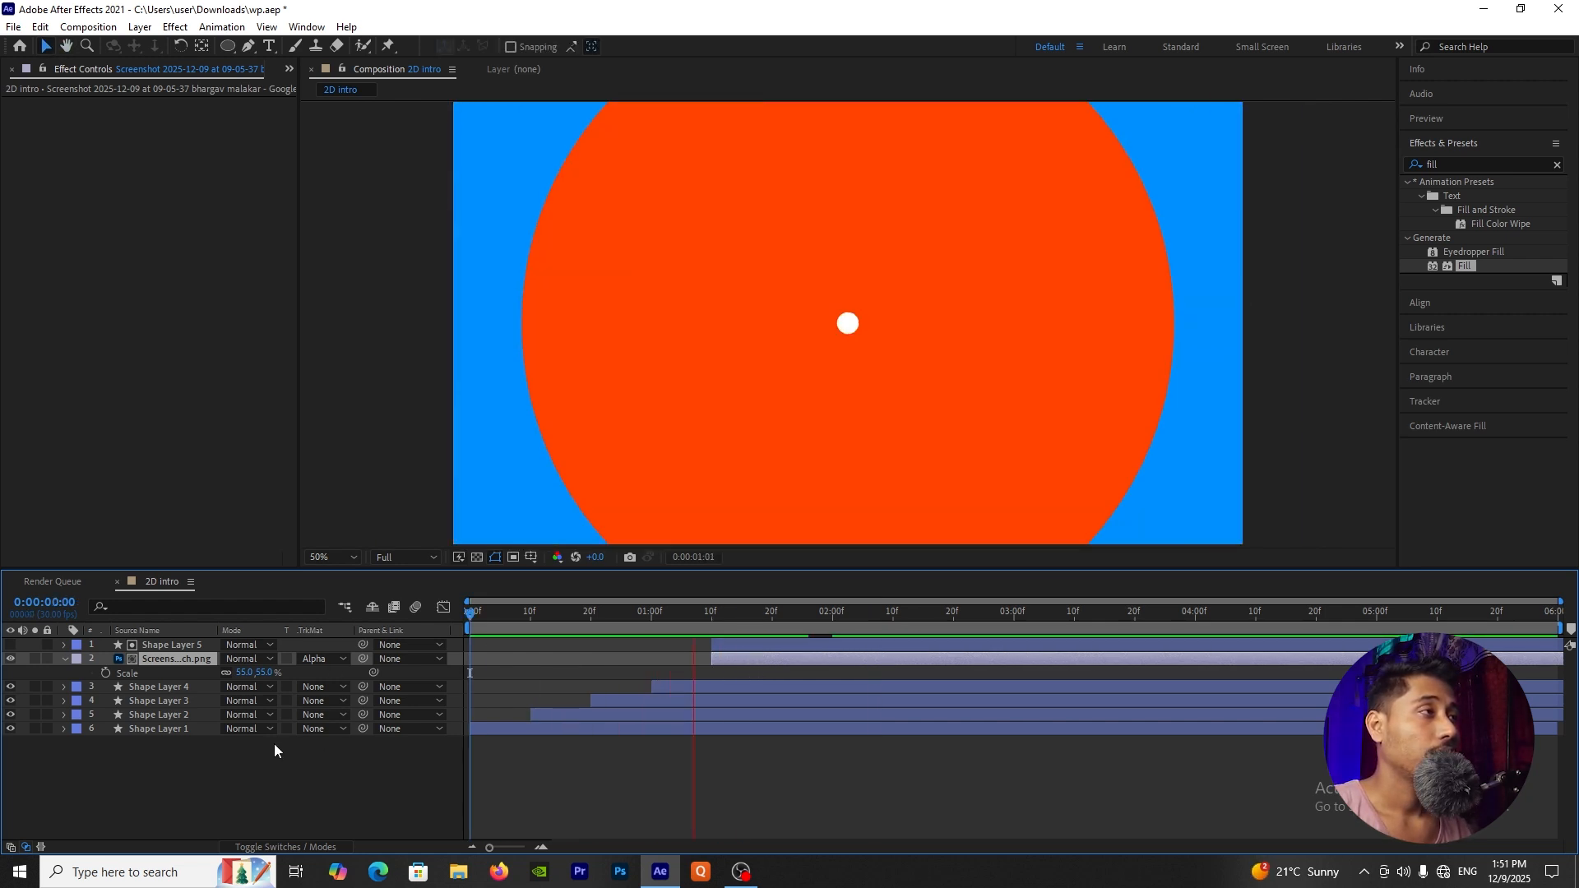
key("space")
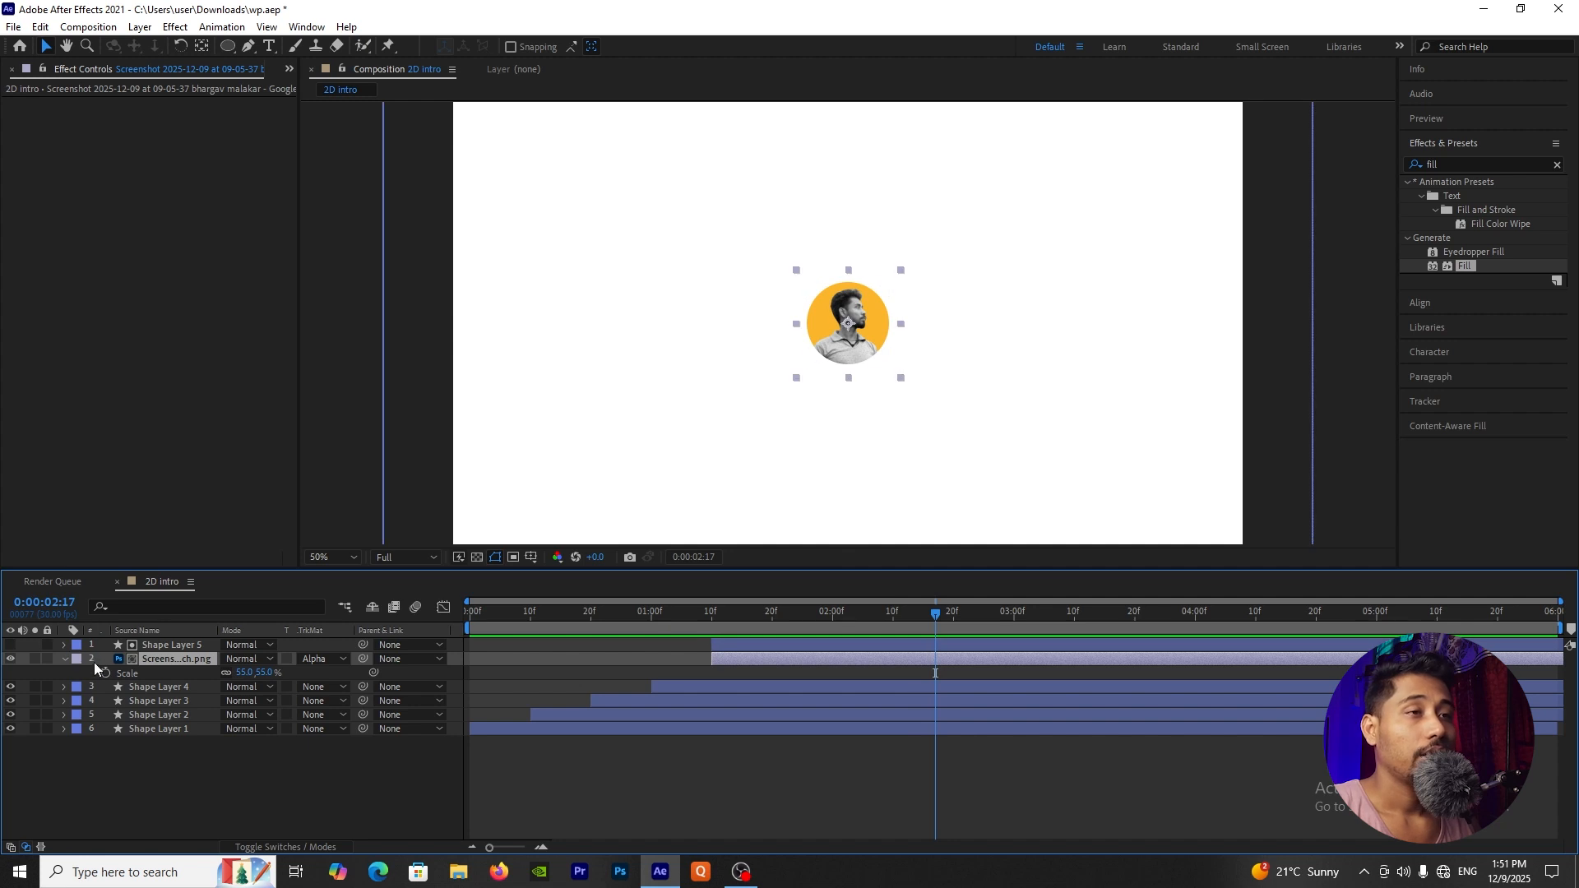
Step: Collapse the portrait layer's properties and fit the whole composition in the viewer
left_click(64, 660)
left_click(275, 788)
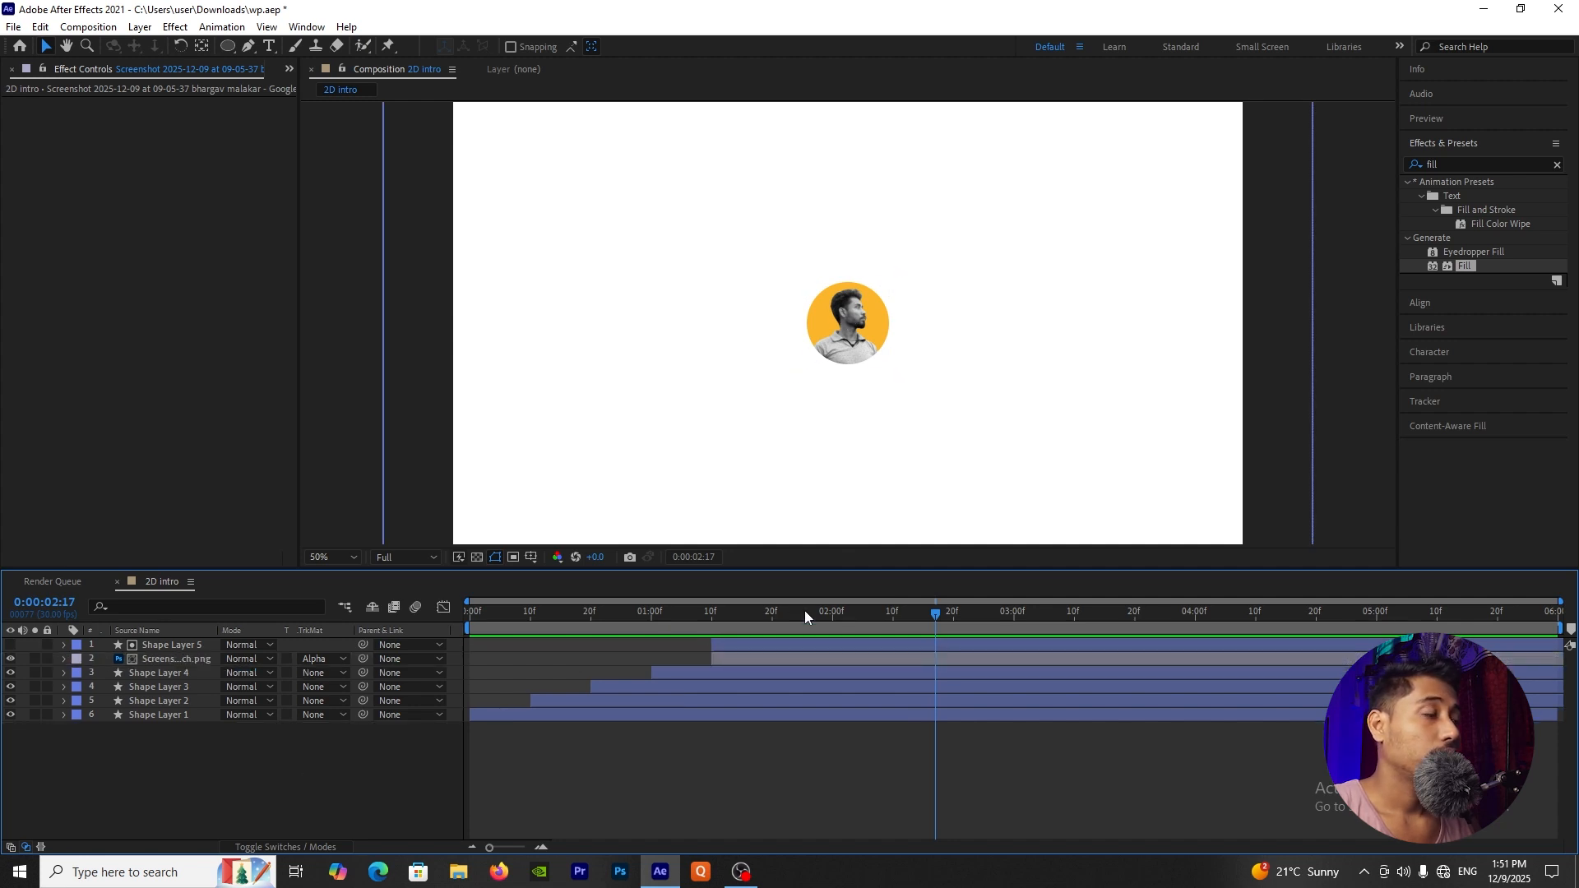
mouse_move(803, 612)
left_mouse_down()
mouse_move(733, 632)
mouse_move(798, 629)
left_mouse_up()
scroll(867, 393, "down", 1)
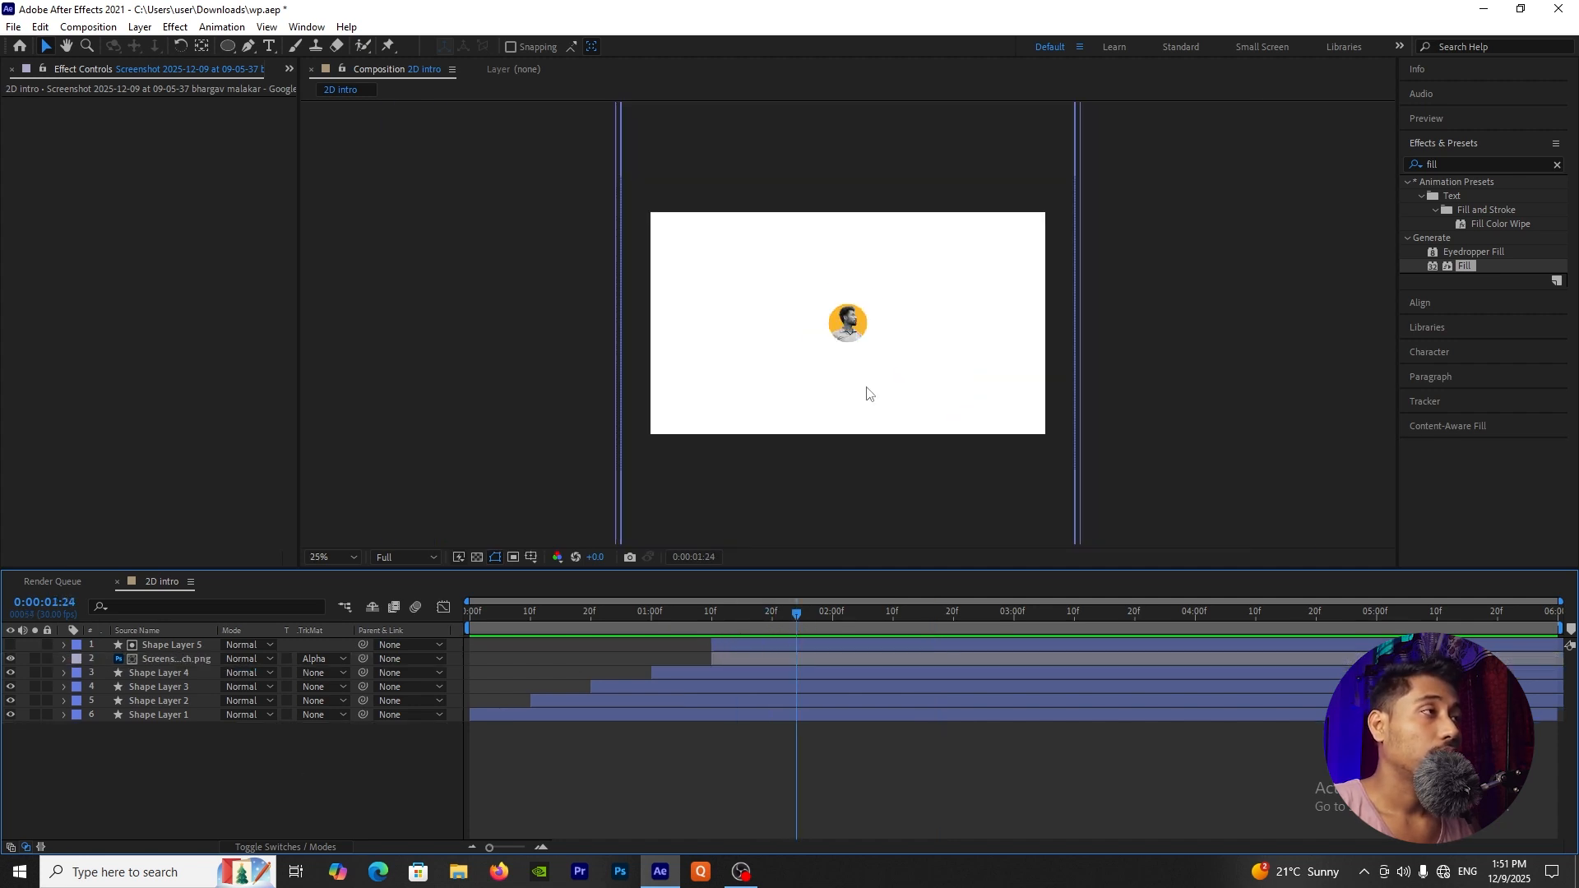
scroll(867, 393, "up", 1)
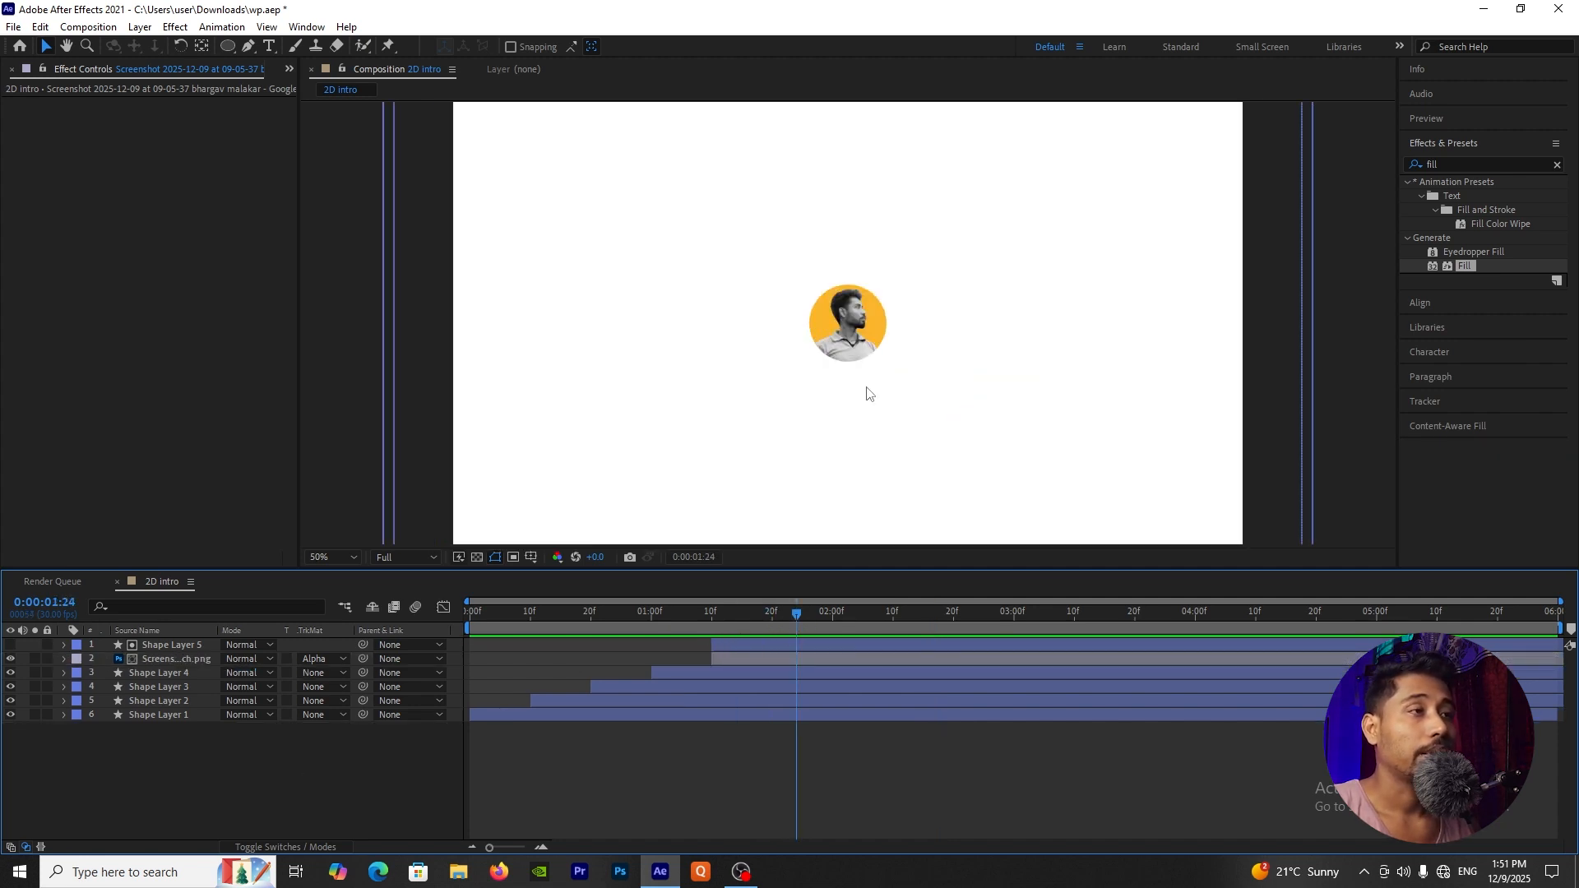
left_click(400, 557)
left_click(413, 599)
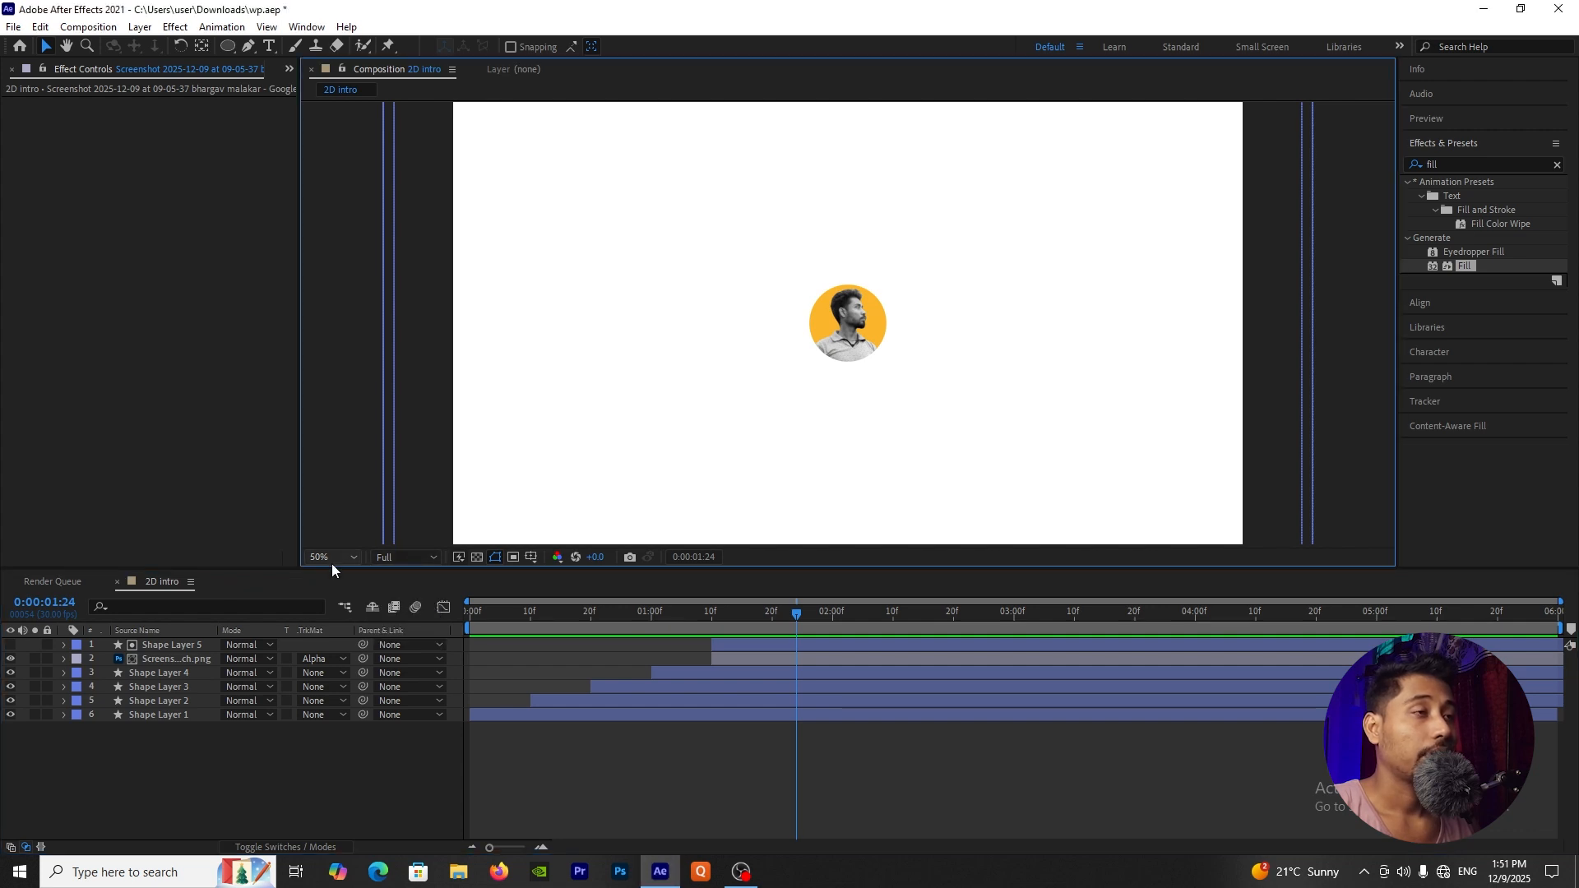
left_click(332, 563)
left_click(343, 266)
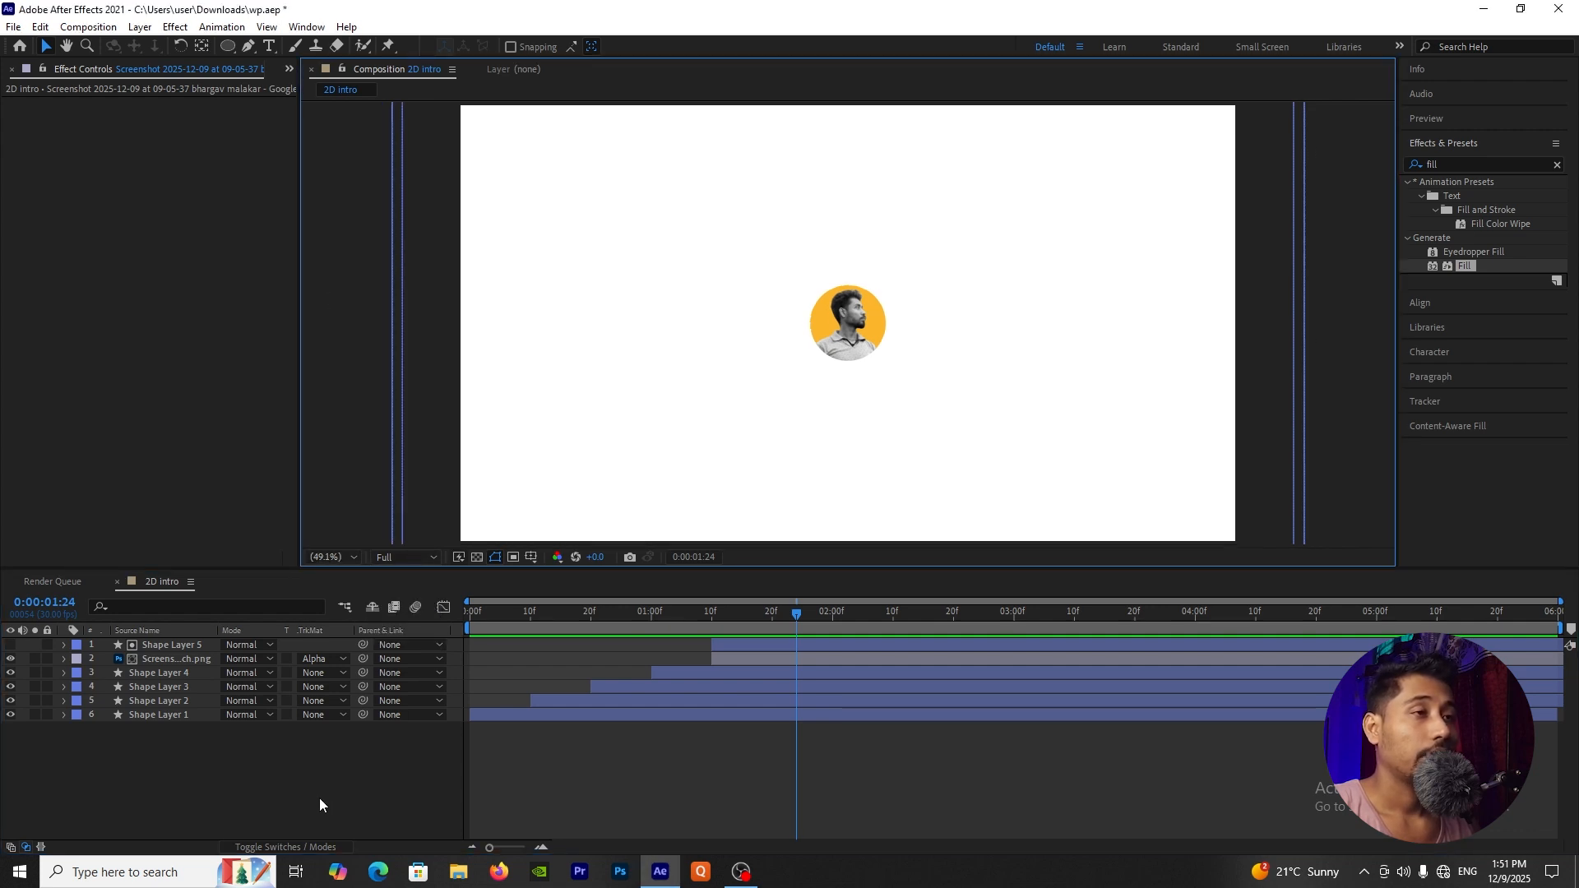
Step: At 0:00:02:00, add a horizontal text layer with the person's full name just beneath the circular portrait
left_click(319, 797)
left_click(773, 612)
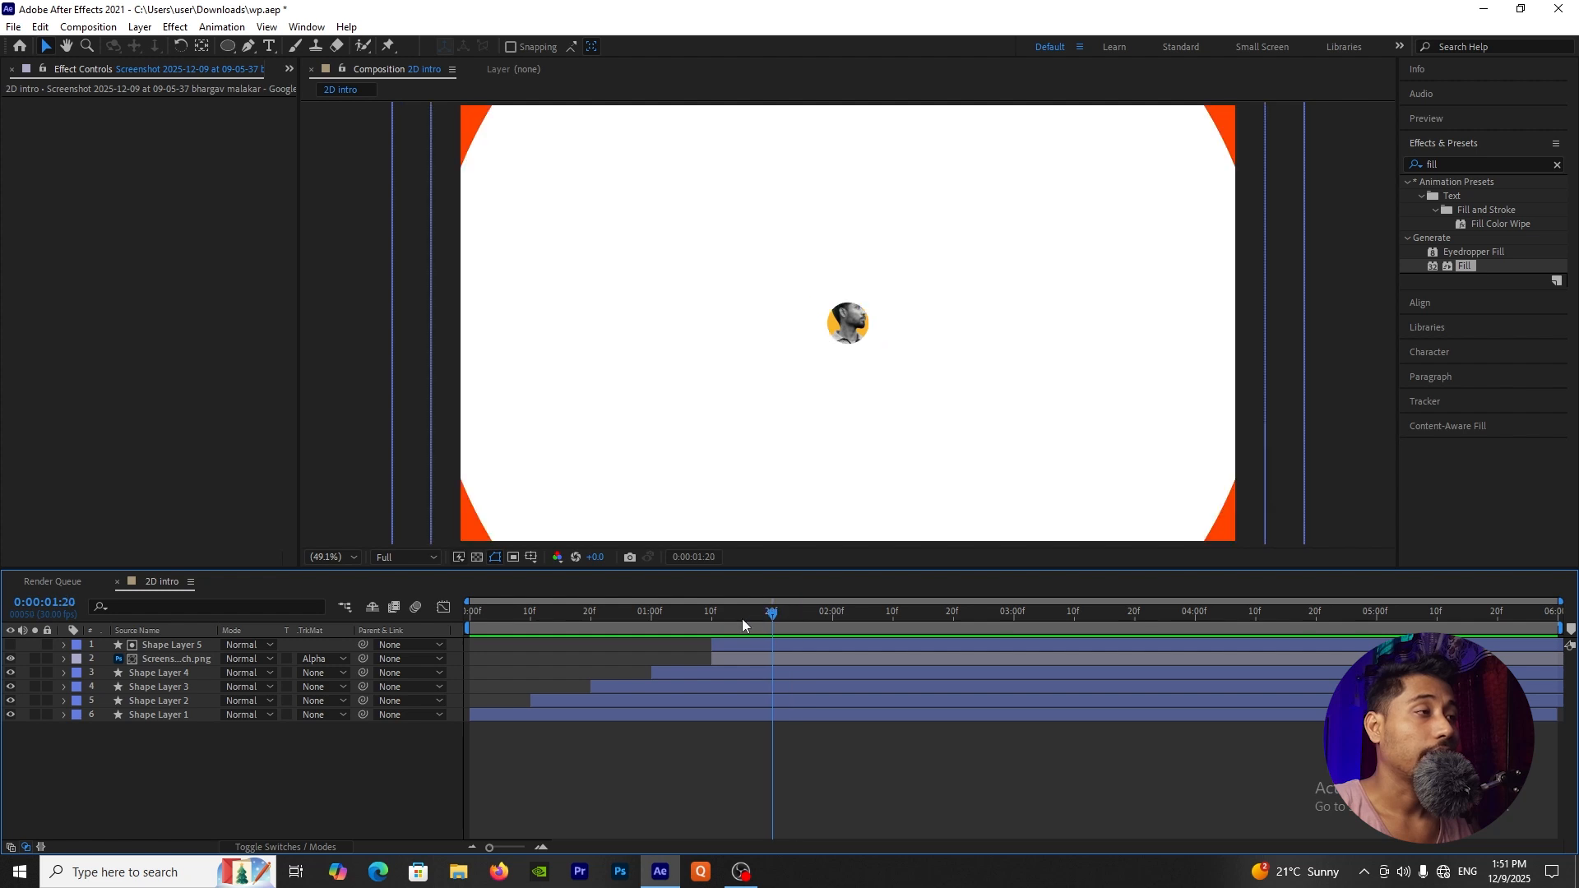
left_click_drag(742, 619, 833, 645)
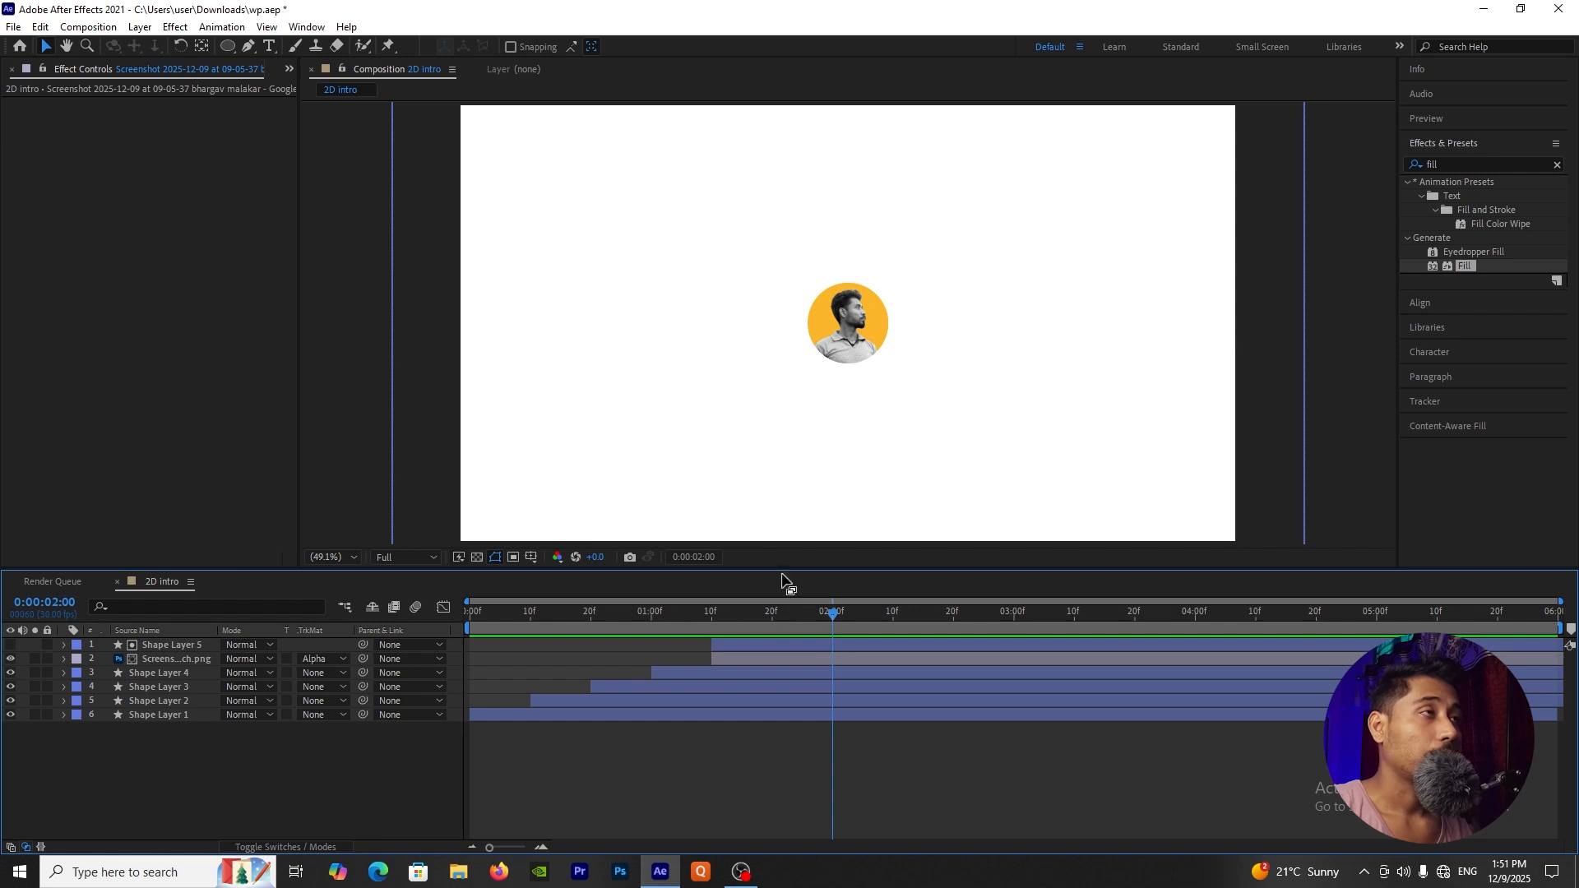
left_click(270, 48)
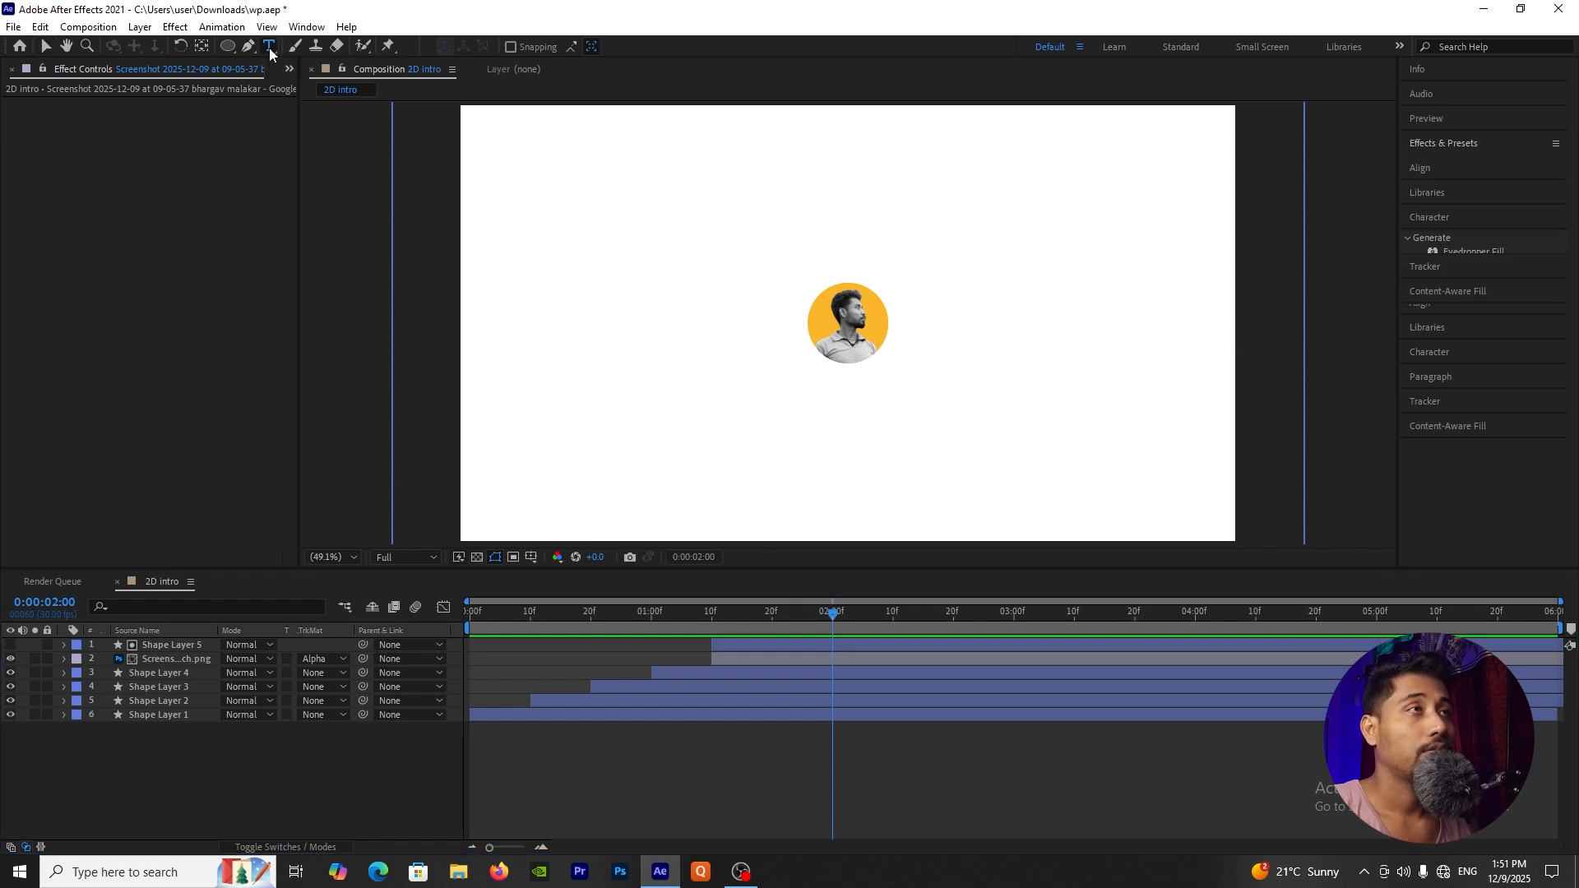
left_click(822, 388)
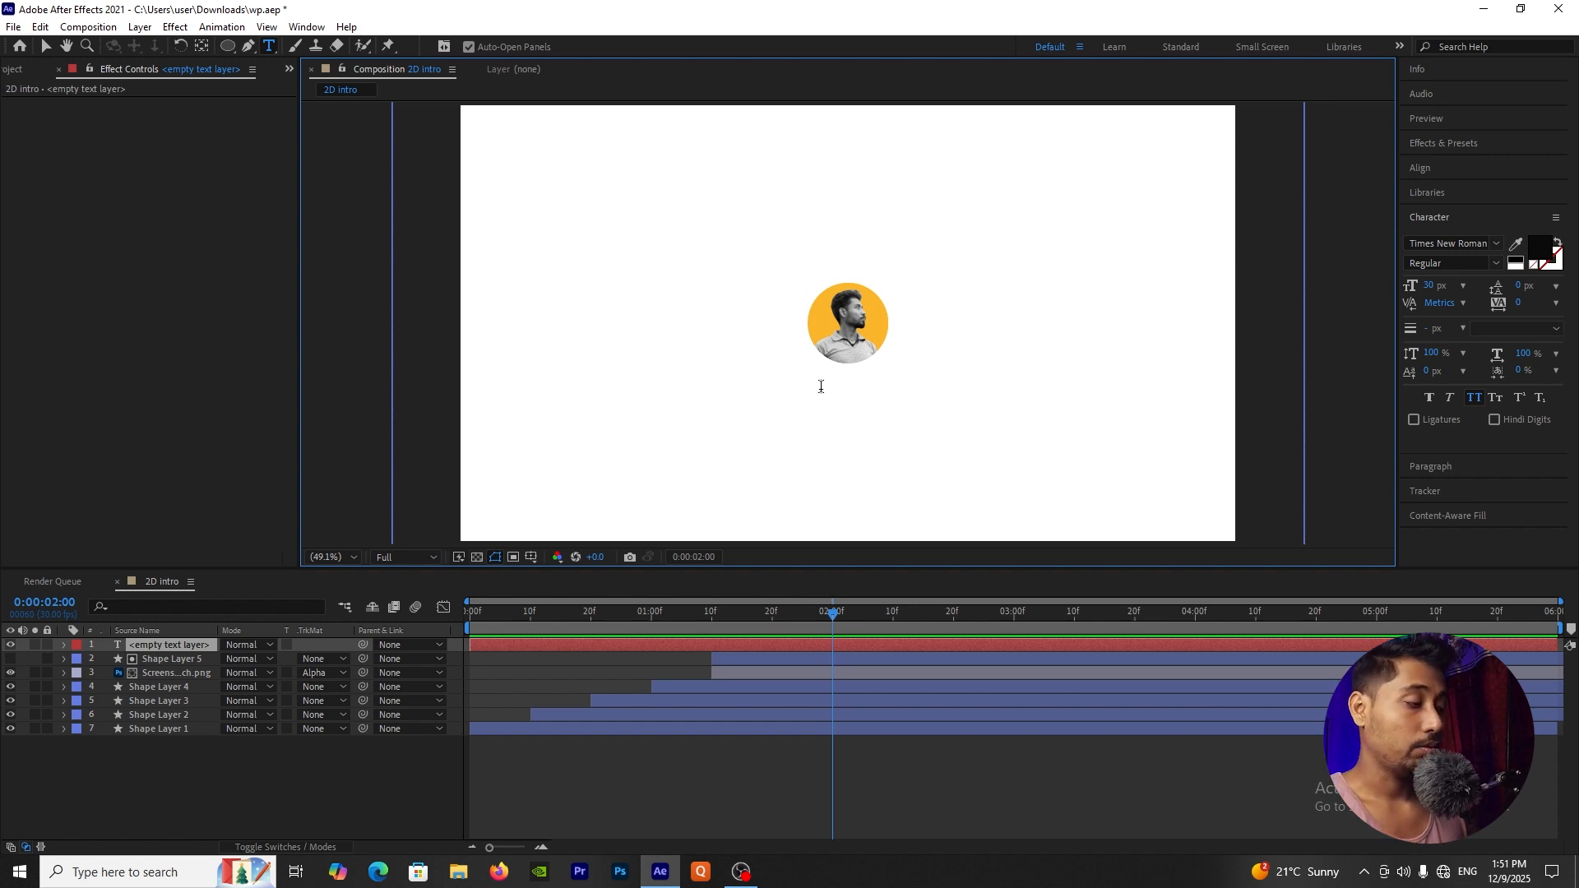
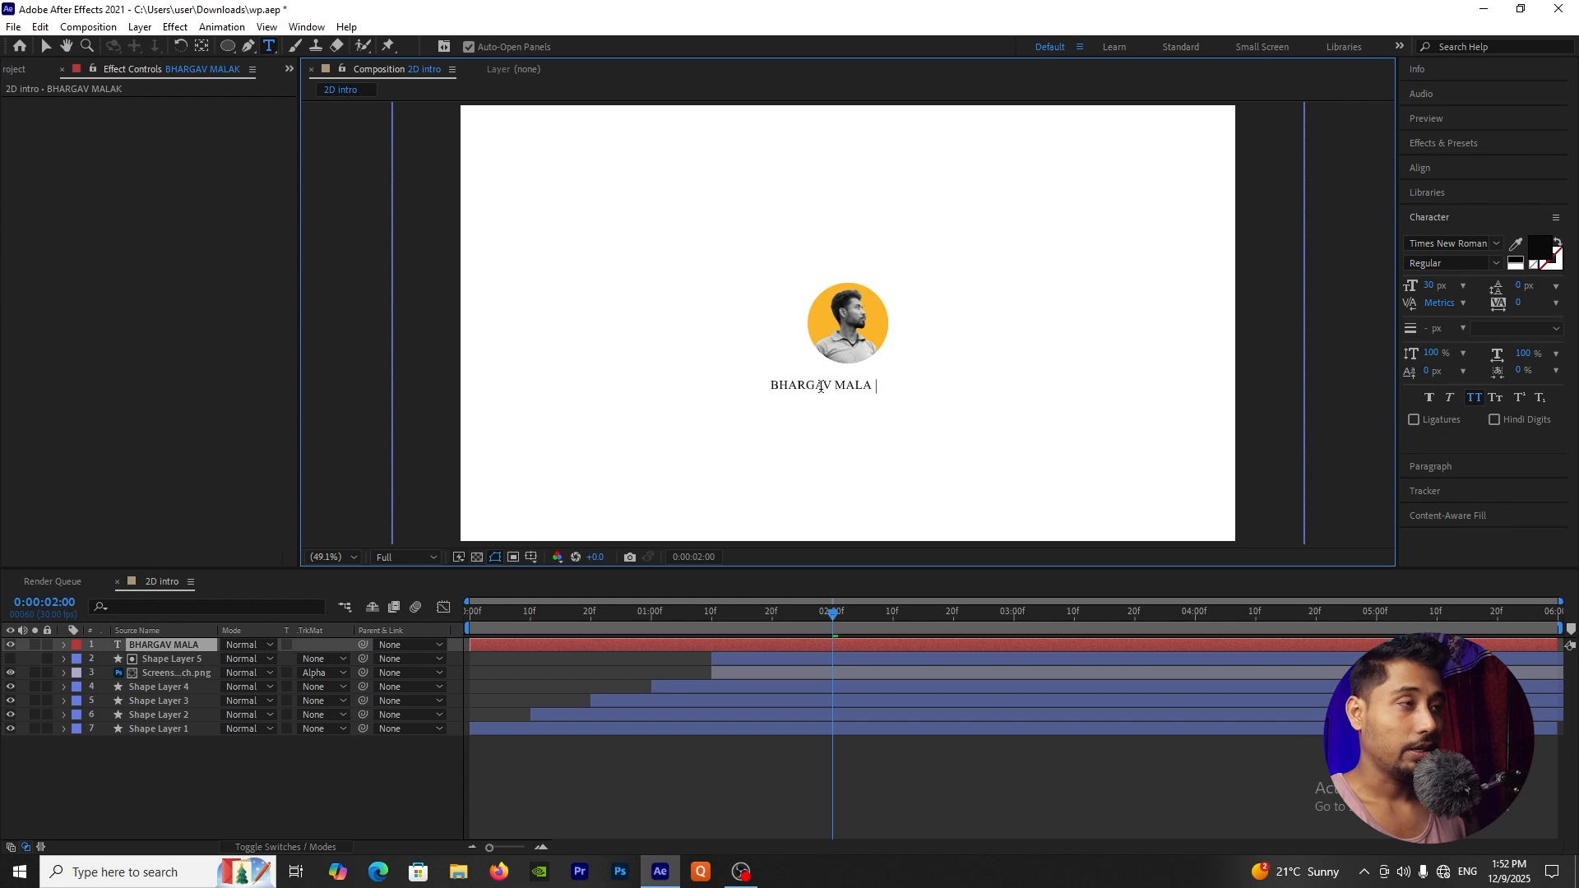
left_click(188, 738)
Step: Examine the anchor point of the name text layer with the Pan Behind (Anchor Point) tool
left_click(169, 644)
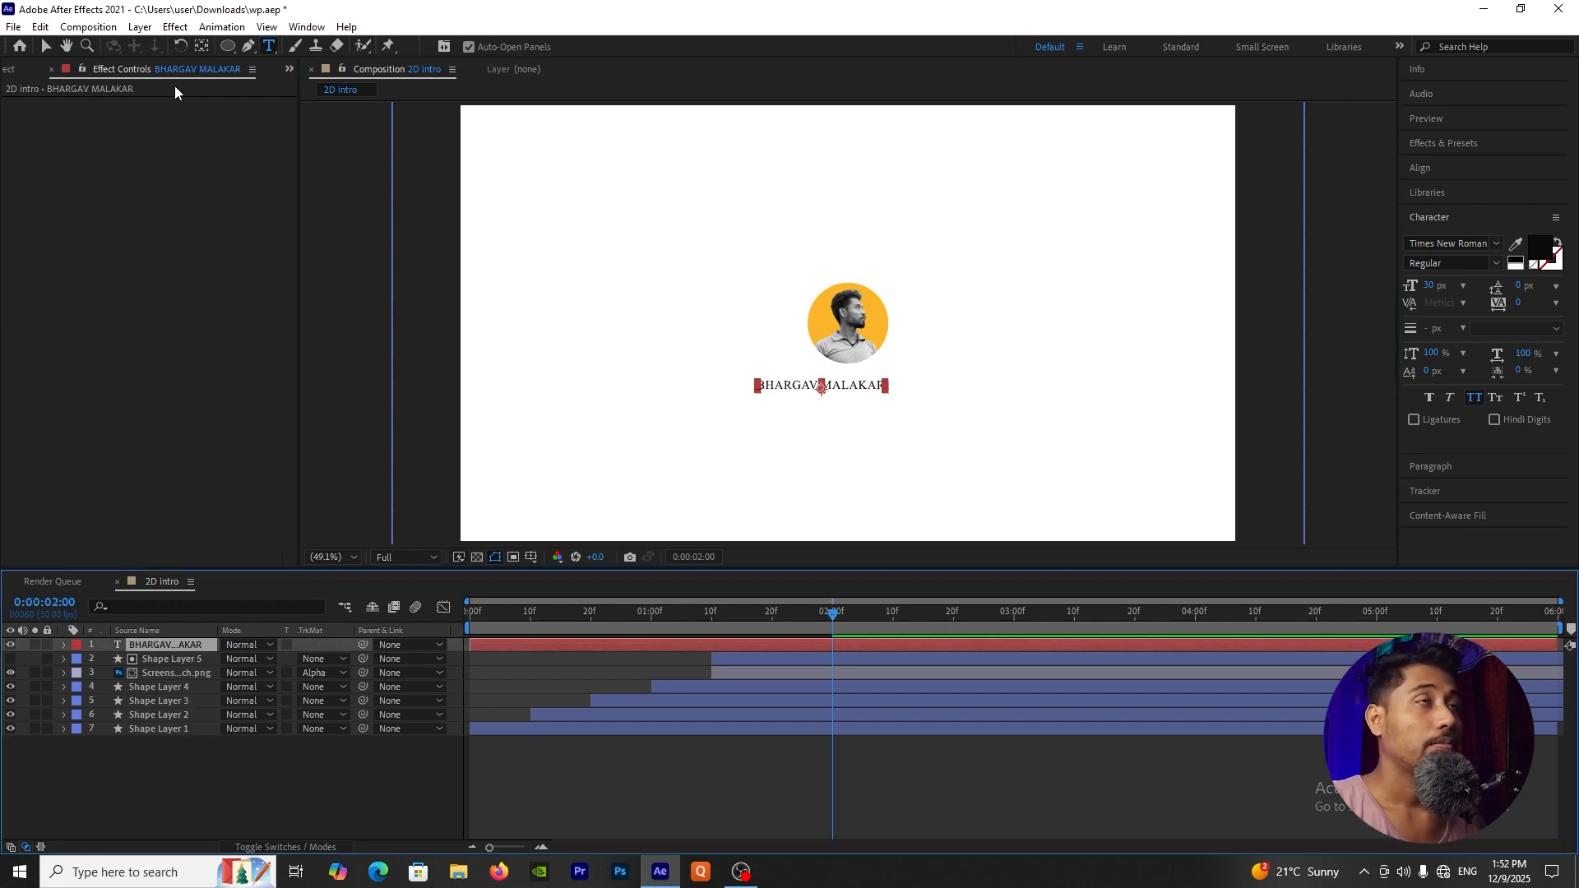
left_click(201, 48)
key("Caps_Lock")
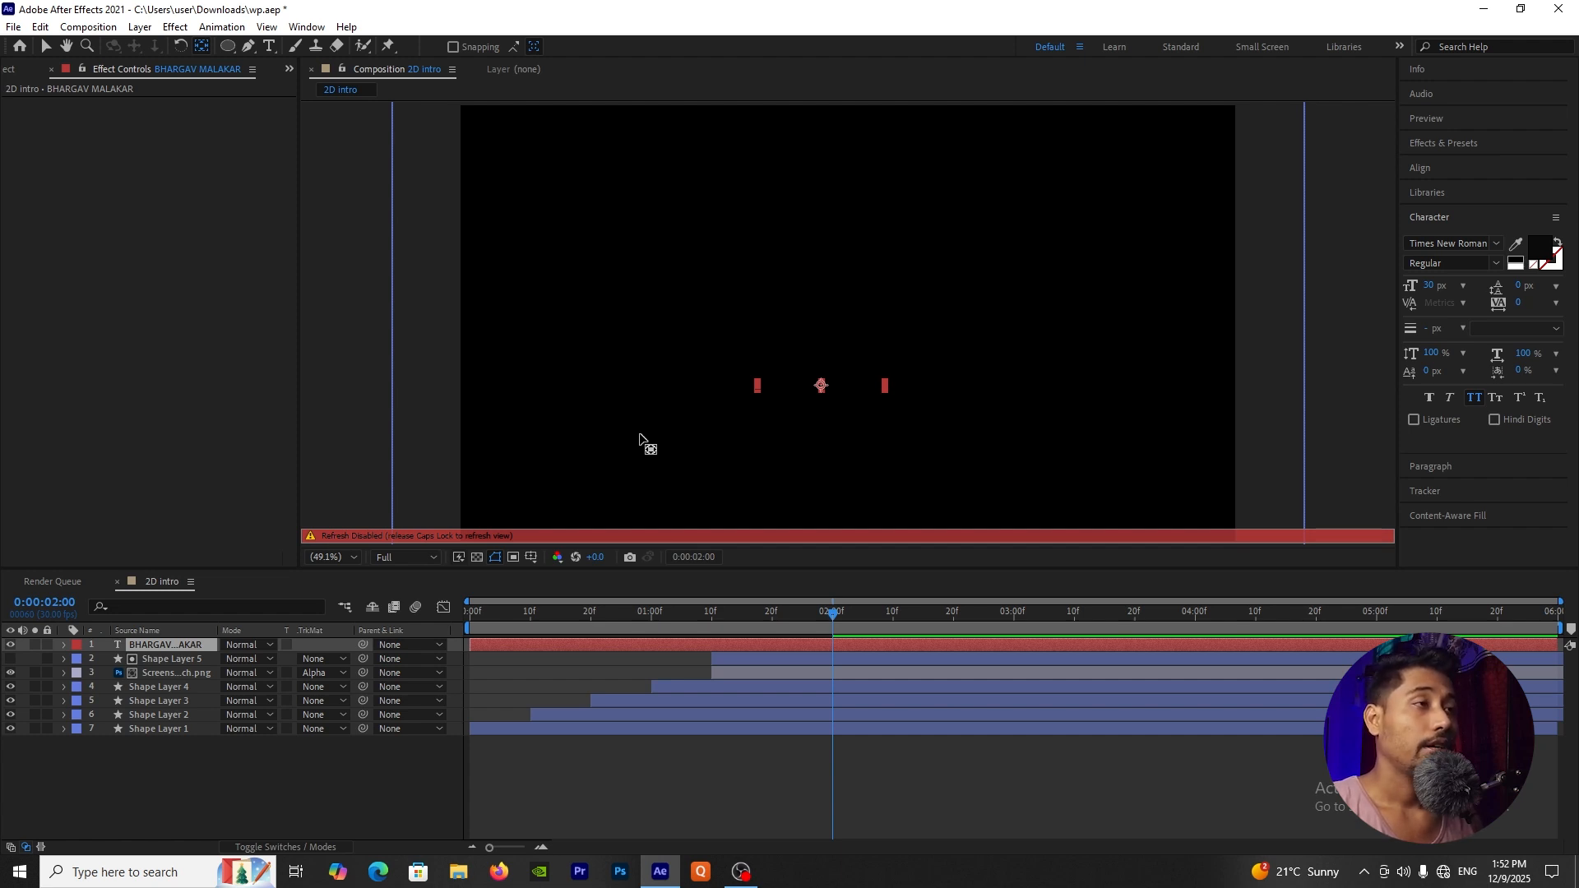
key("Caps_Lock")
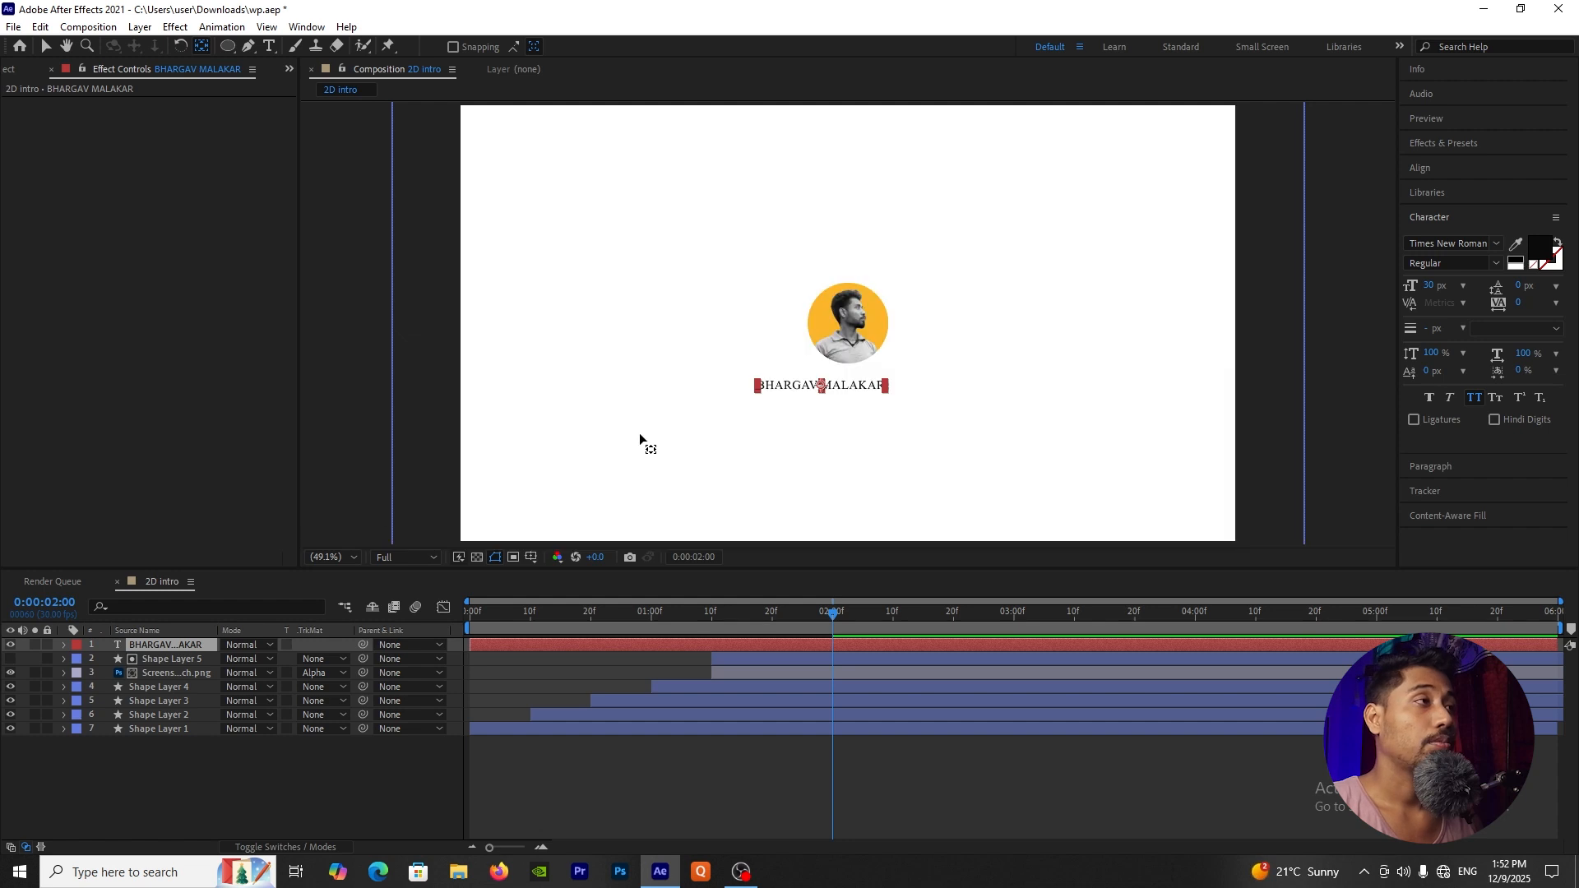
left_click(273, 802)
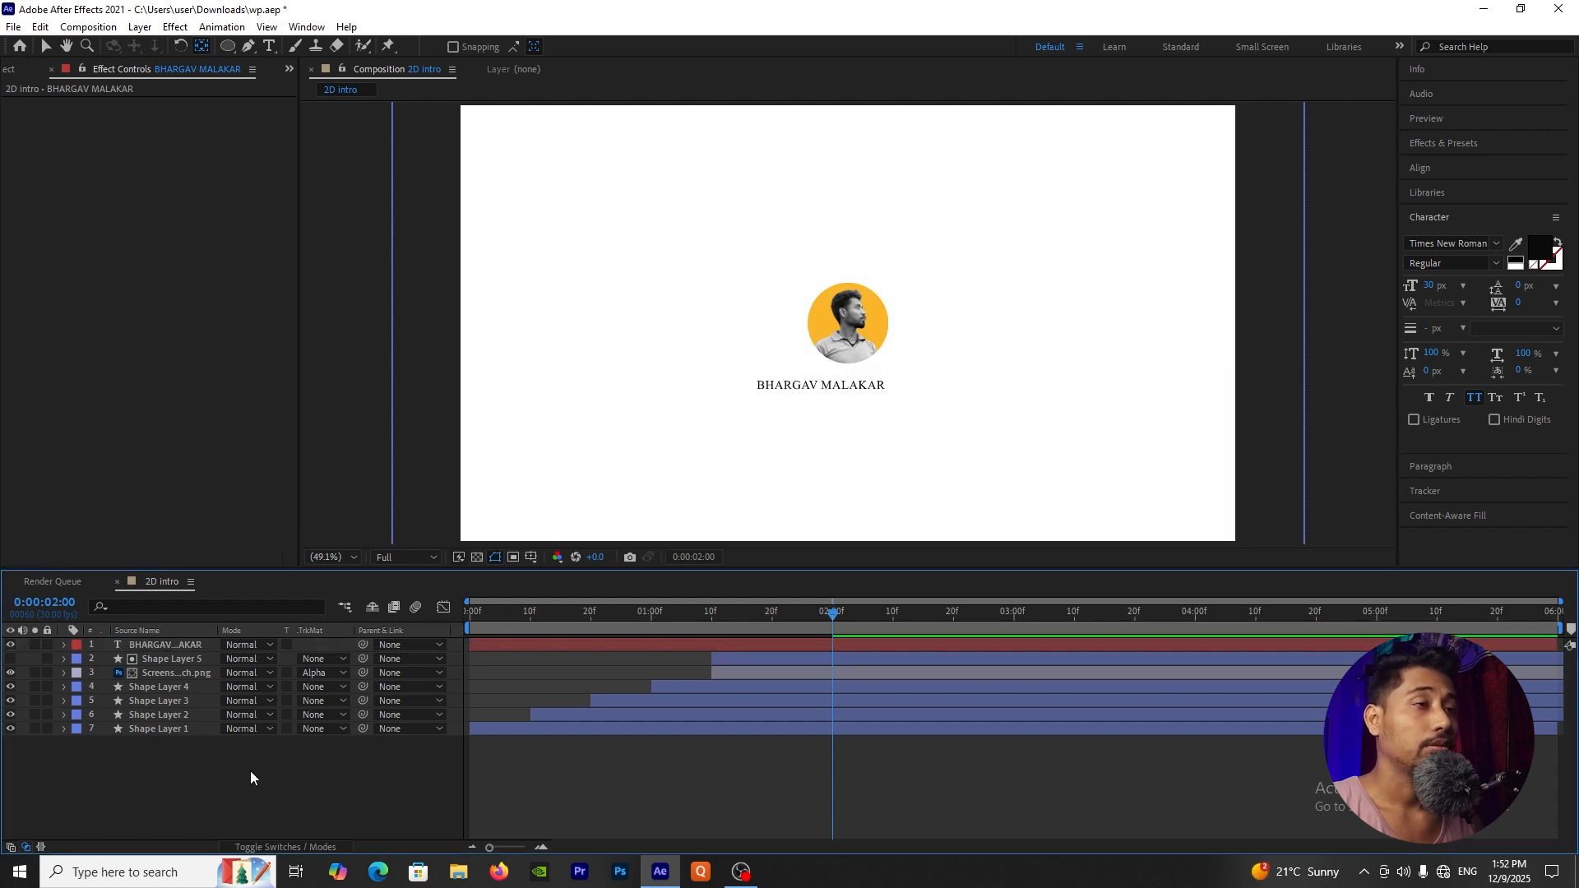
left_click(181, 658)
left_click(181, 645)
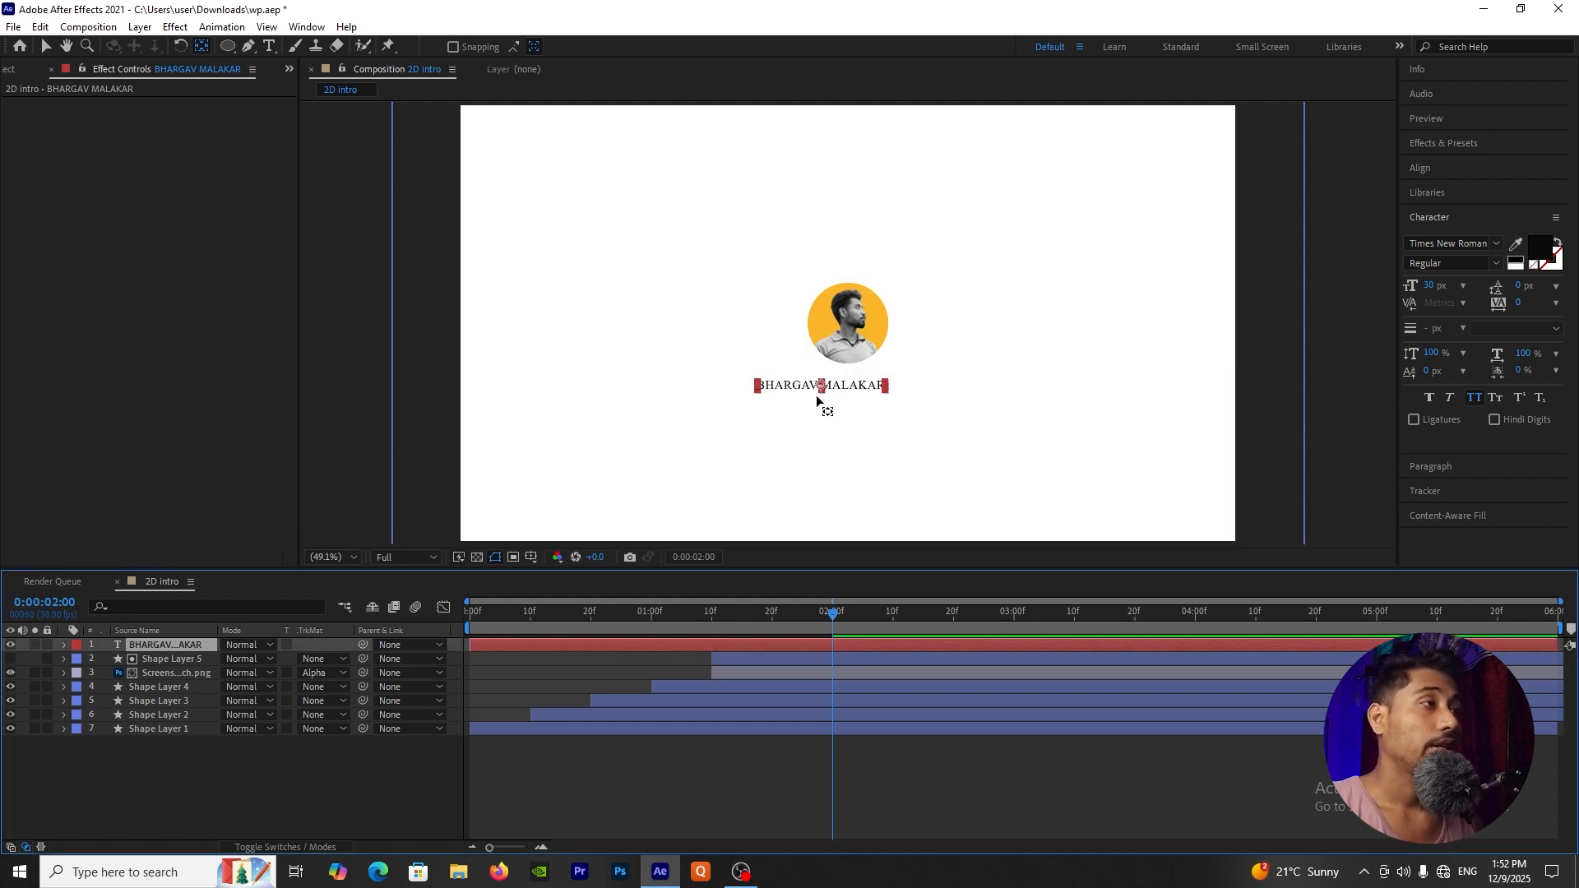
scroll(891, 384, "up", 2)
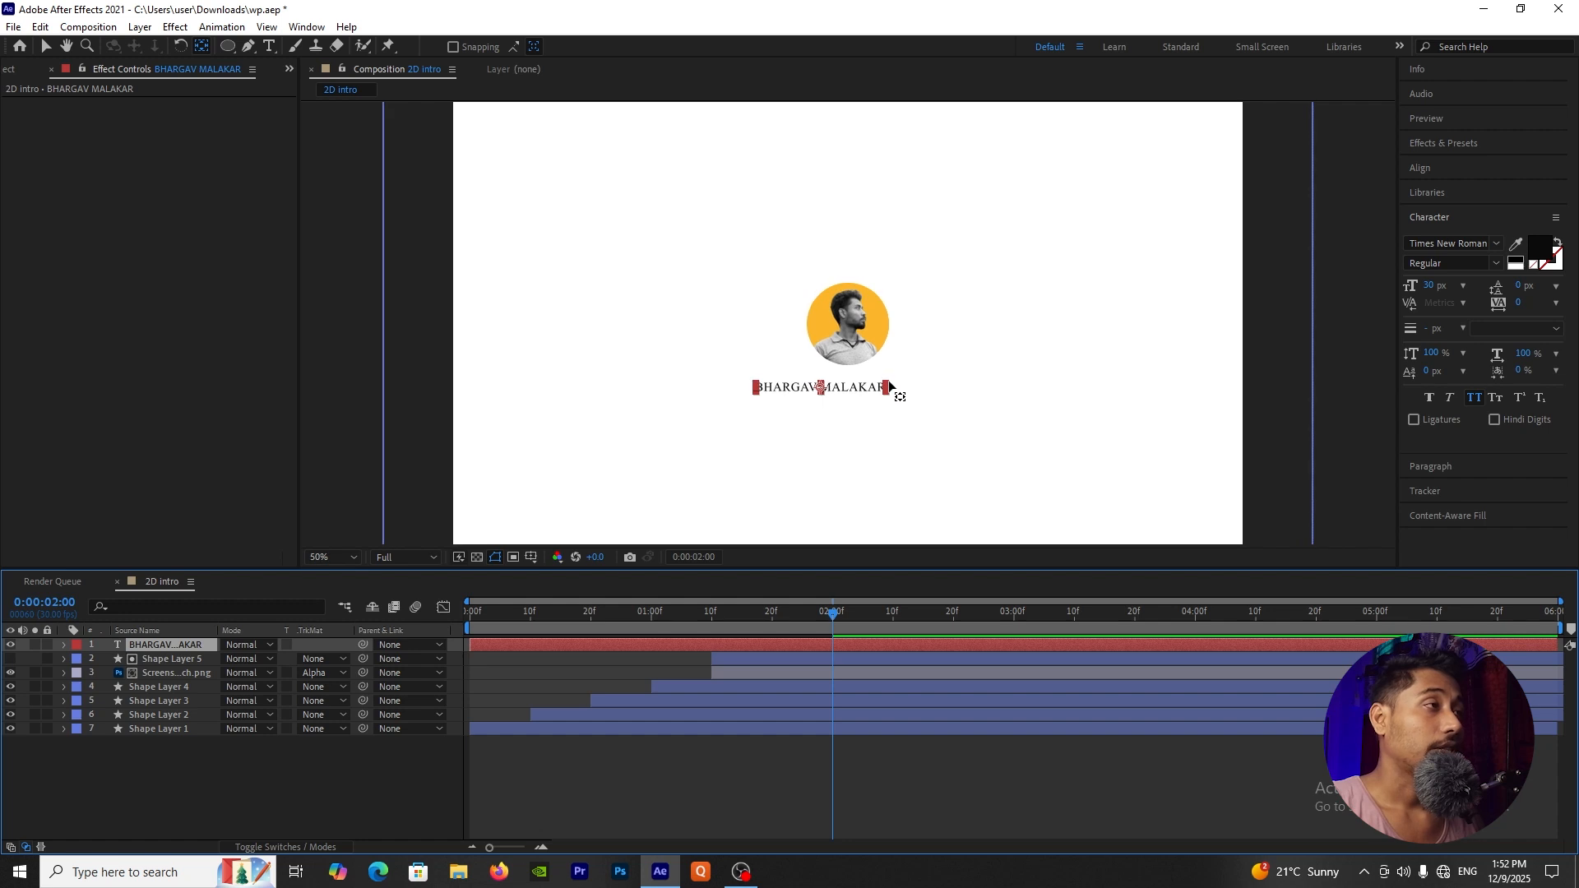
scroll(872, 411, "down", 1)
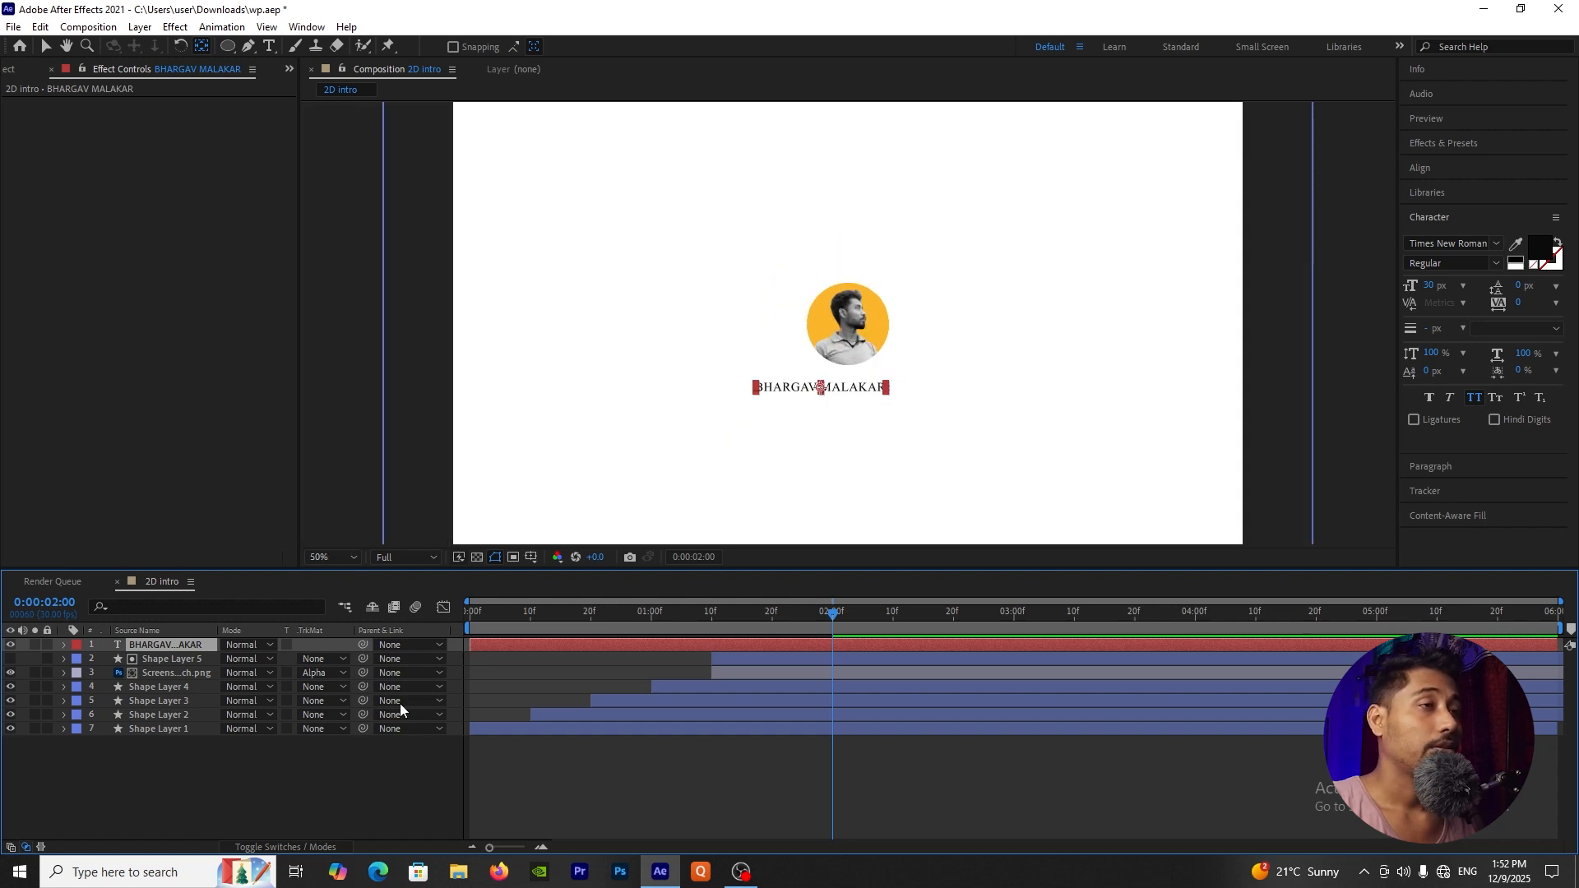
Step: Center the name text layer horizontally in the composition and shift it to start at 0:00:02:00
left_click(261, 779)
left_click(184, 642)
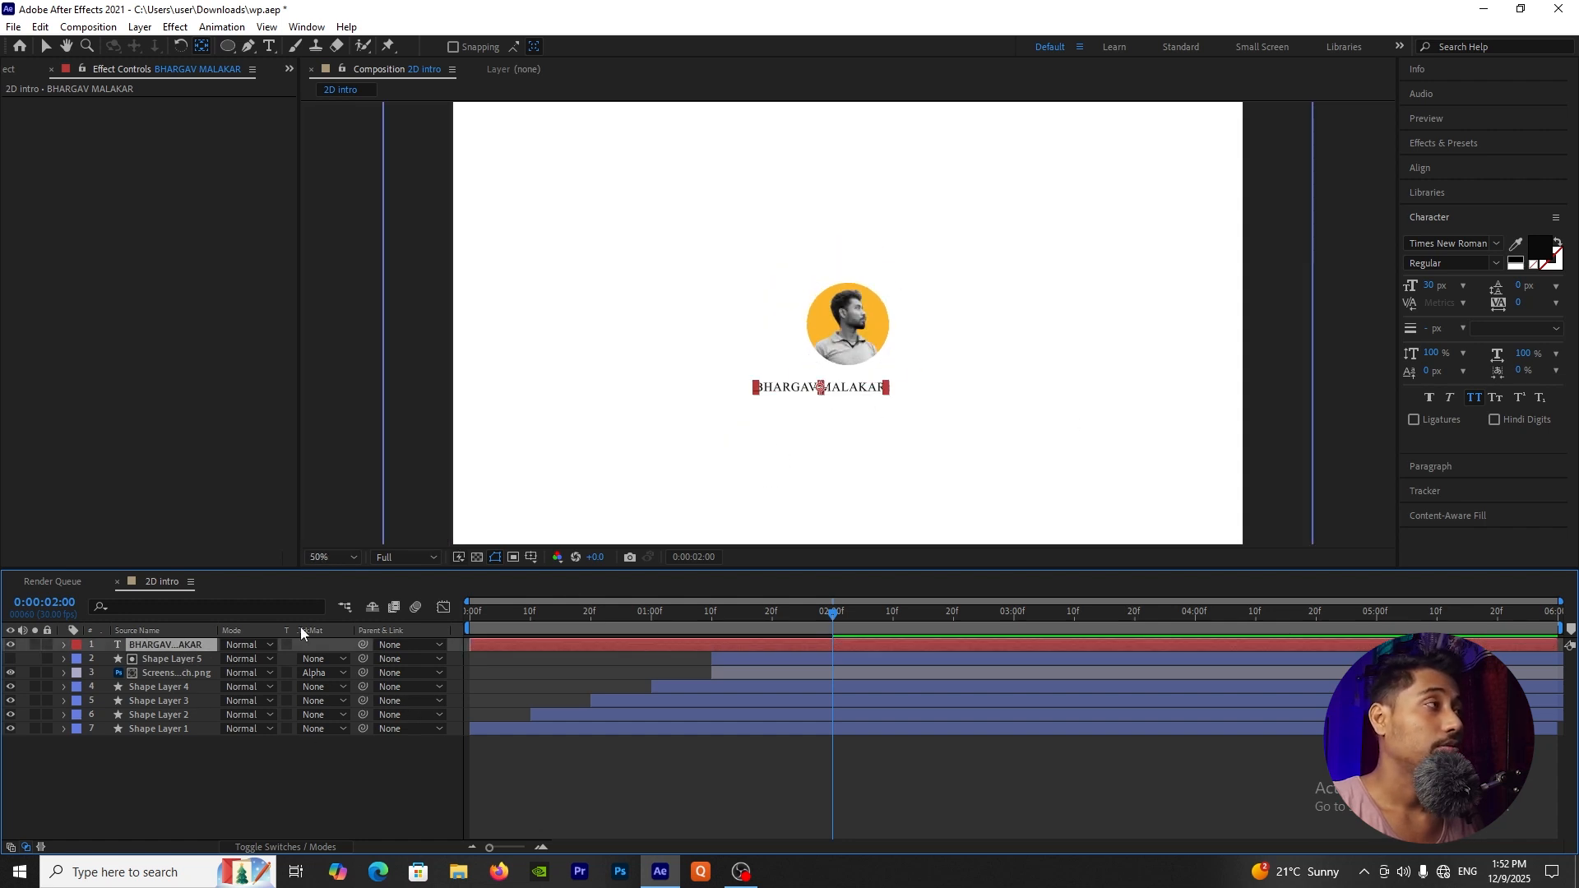
left_click(1436, 169)
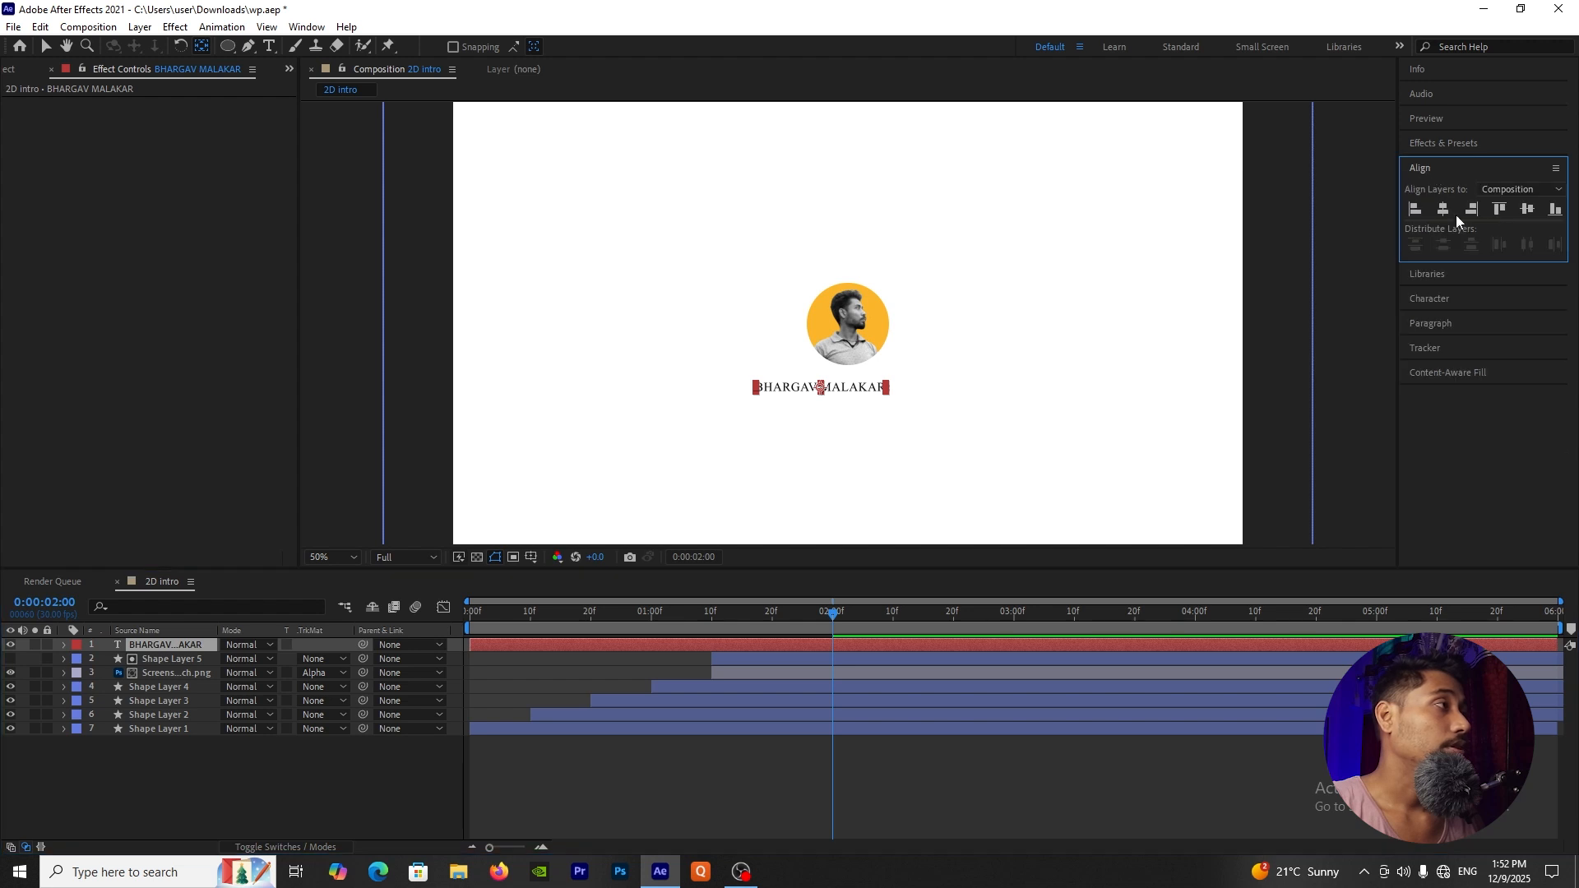
left_click(1443, 208)
left_click(370, 780)
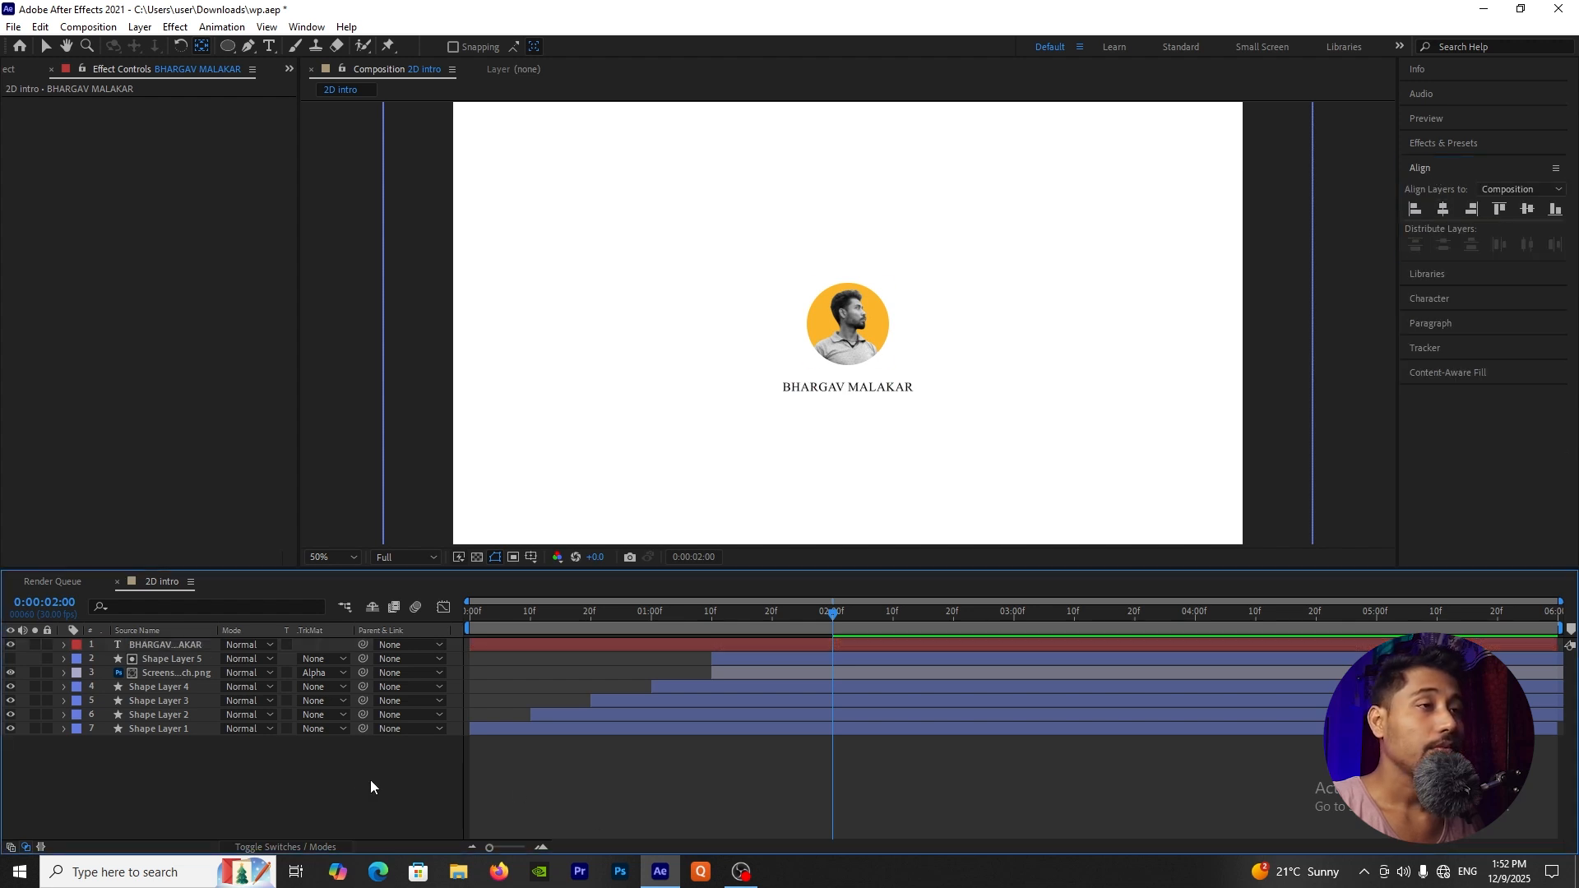
left_click(659, 650)
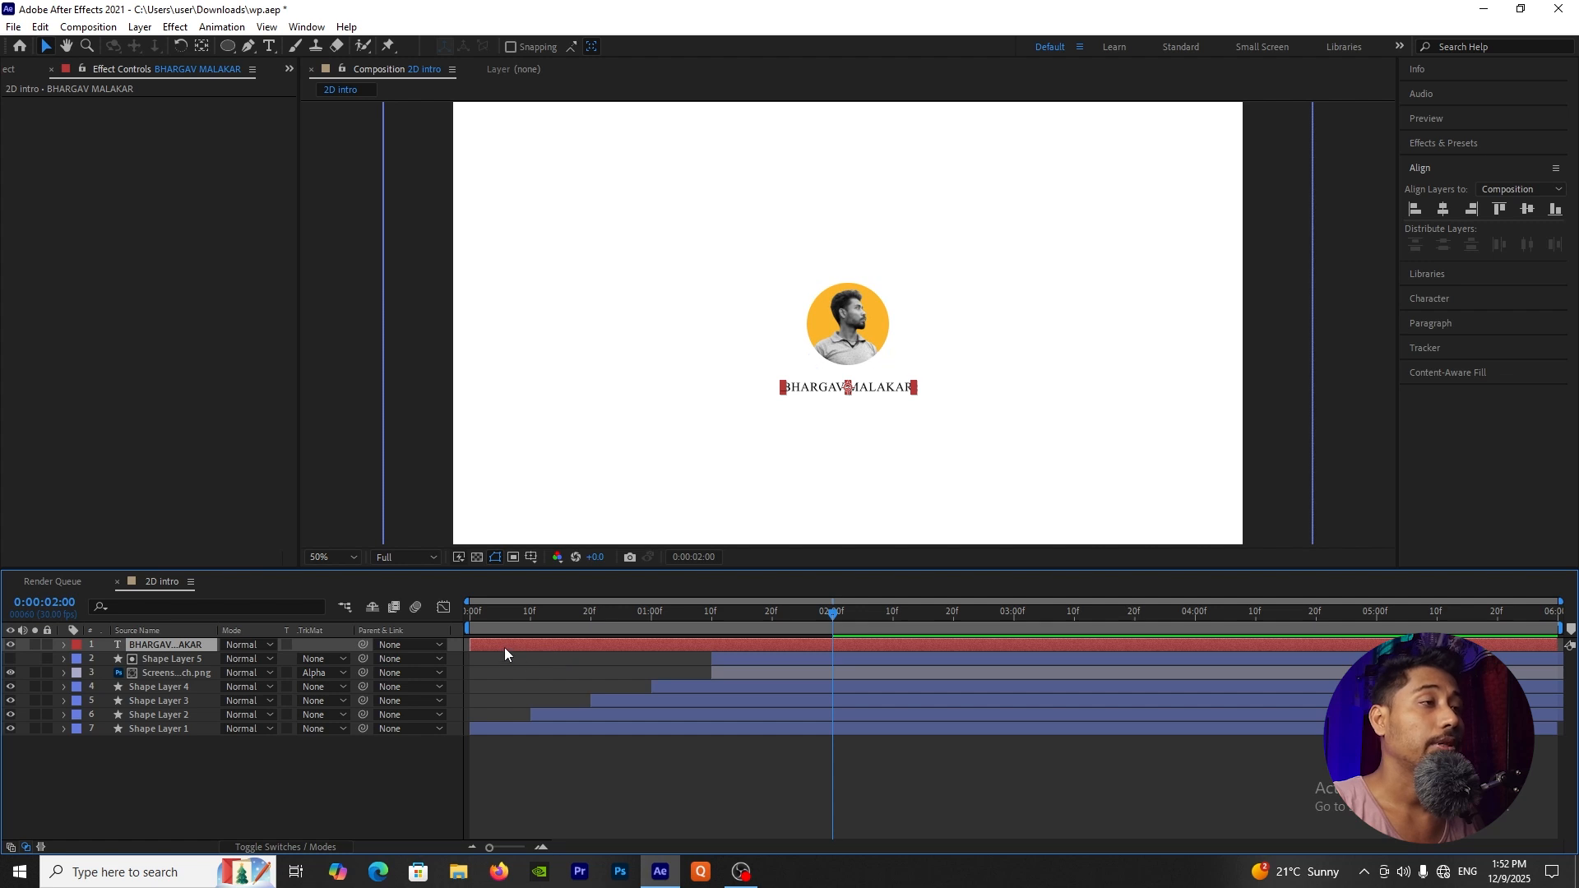
left_click_drag(505, 649, 866, 648)
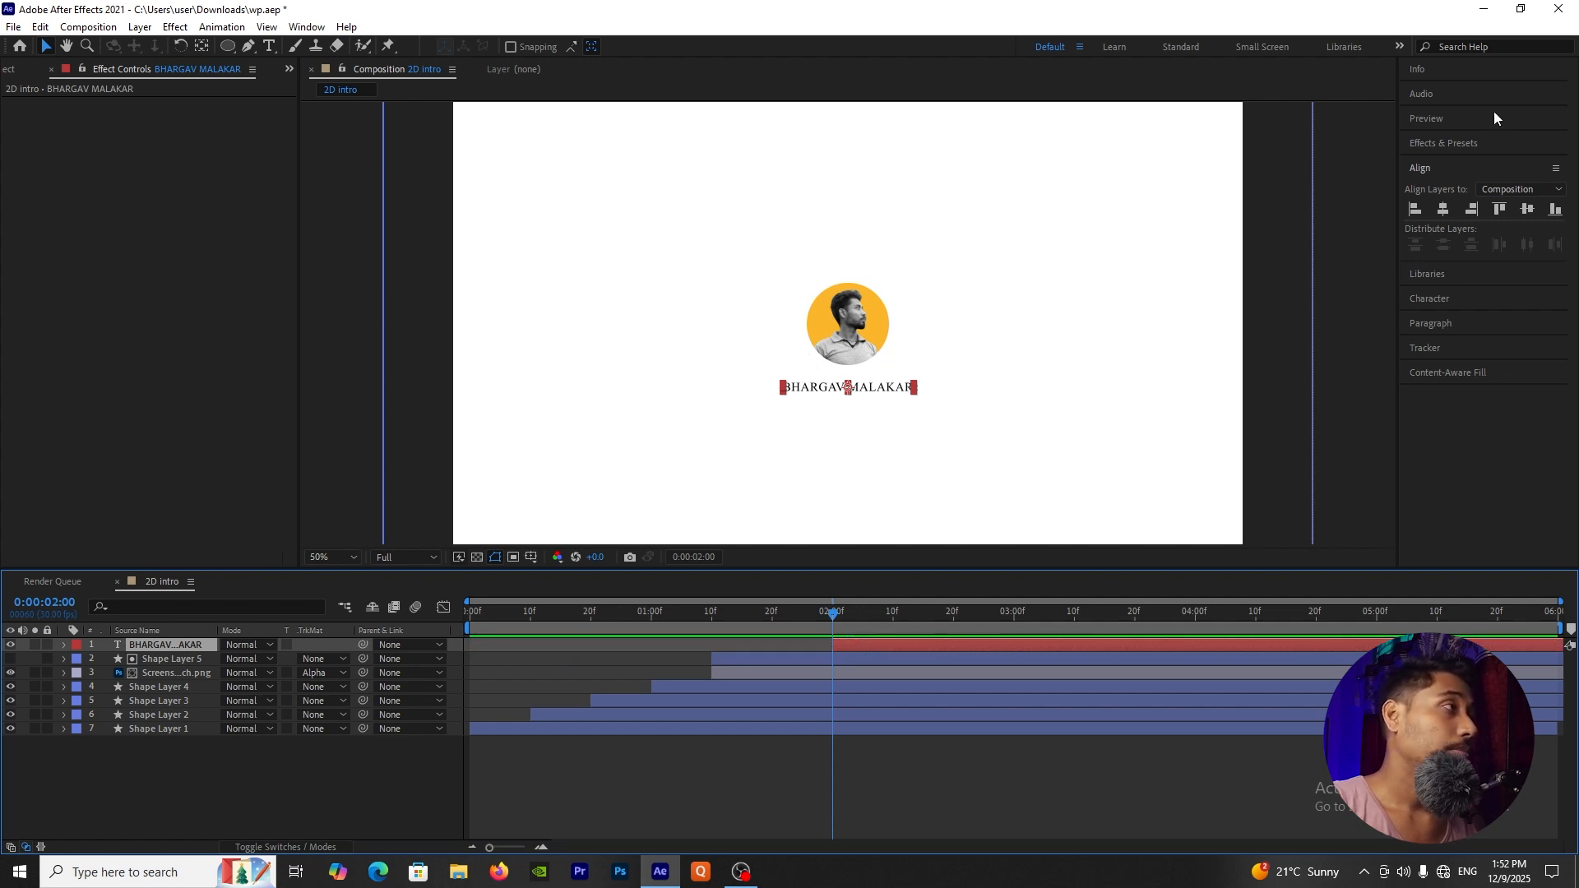
Step: Find the Typewriter text animation preset and apply it to the name text layer at 0:00:02:00
left_click(1448, 140)
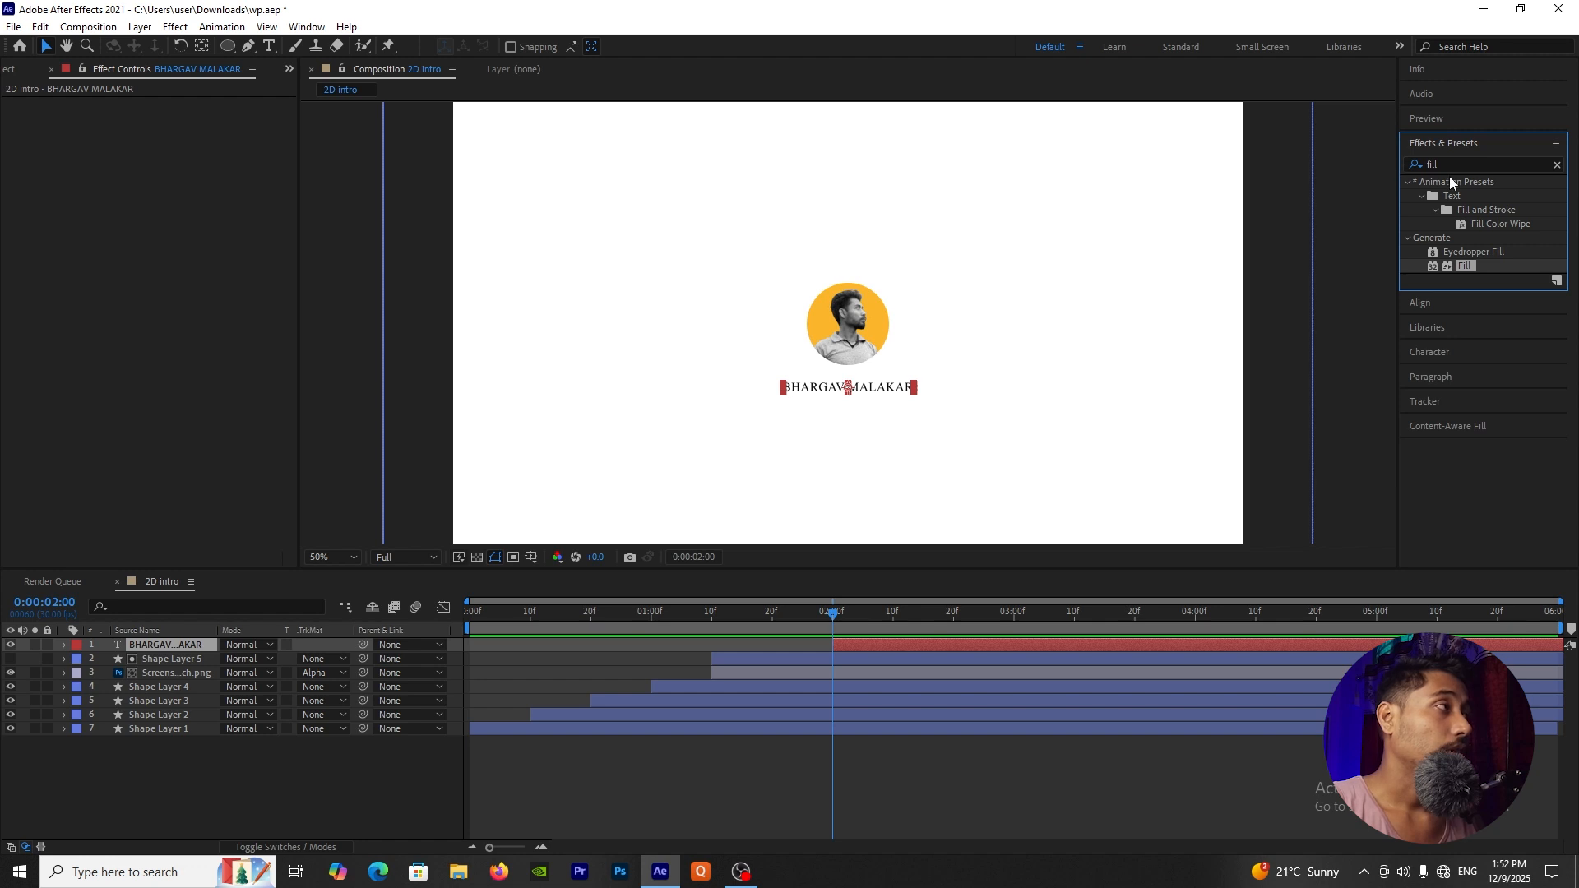
key("ctrl+f")
type("typ")
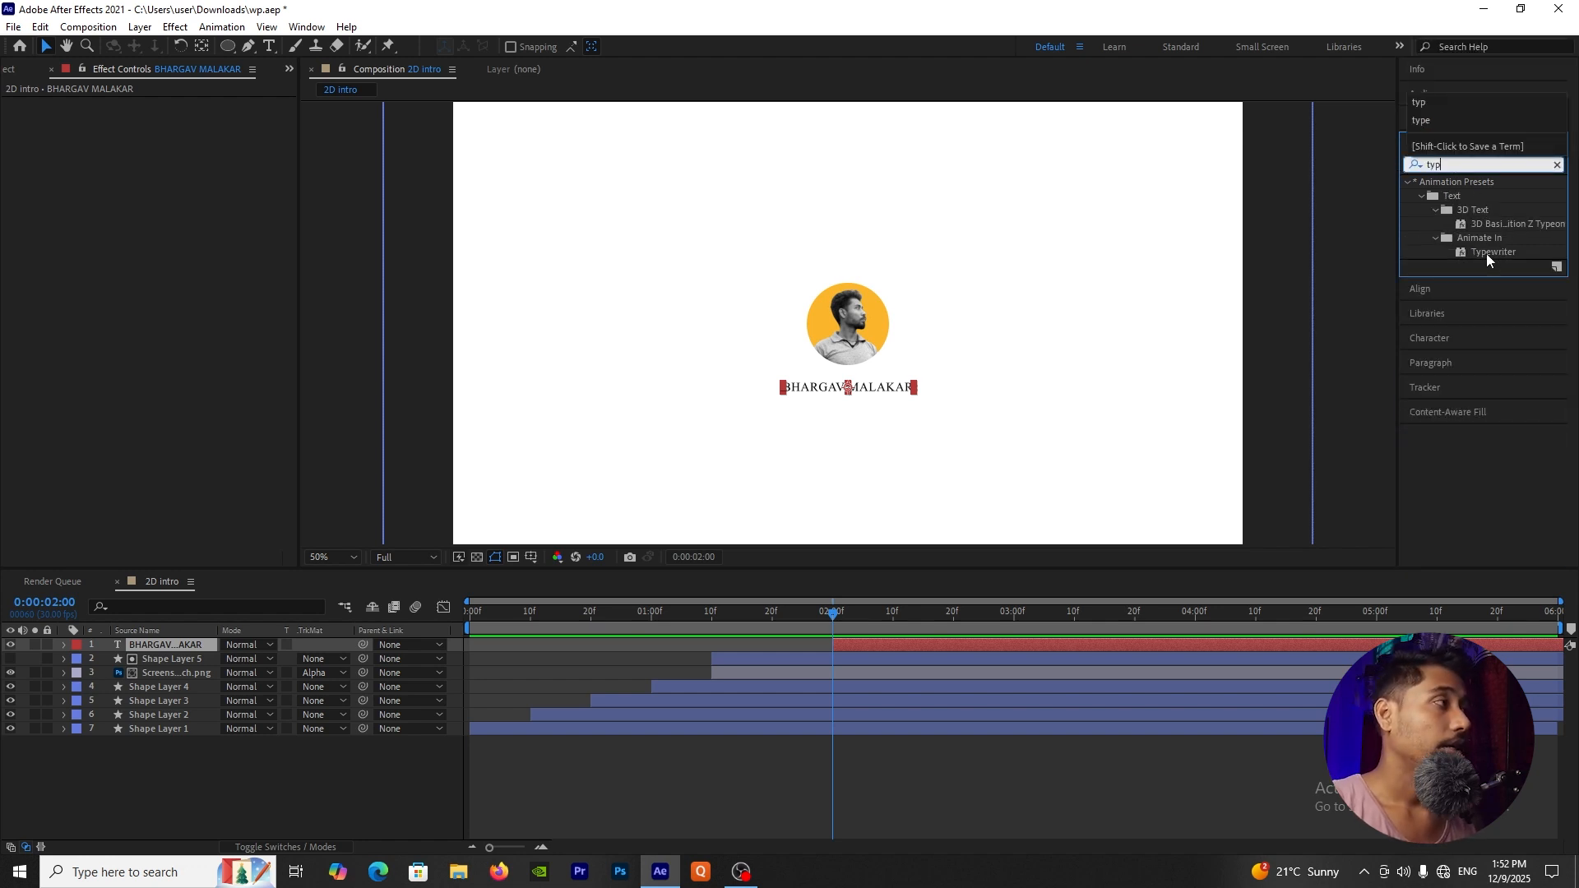
left_click_drag(1487, 253, 872, 644)
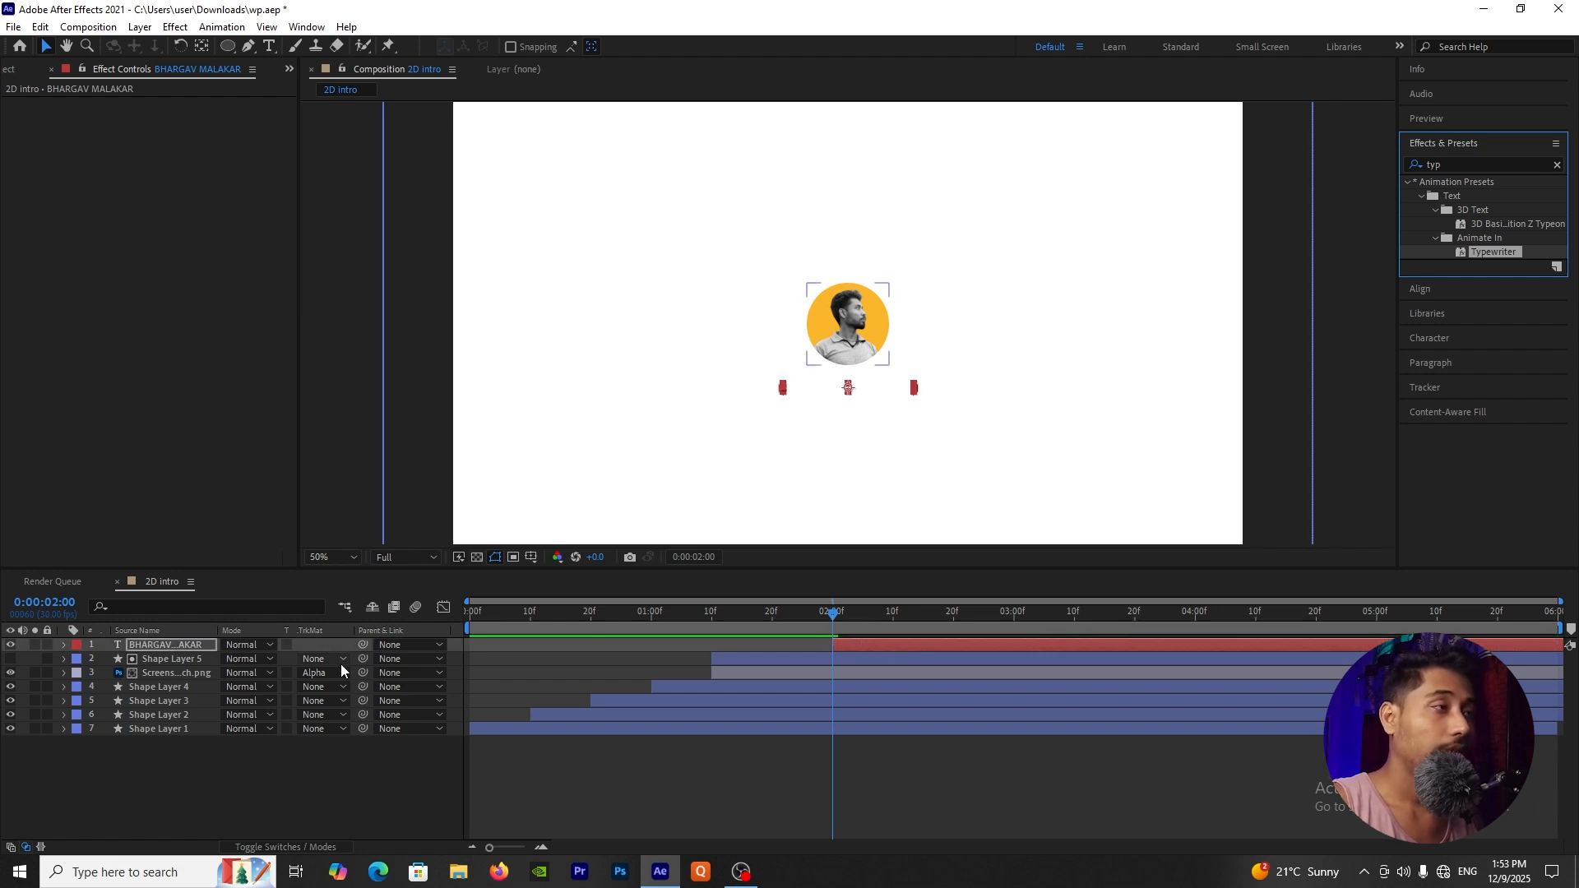
left_click(159, 783)
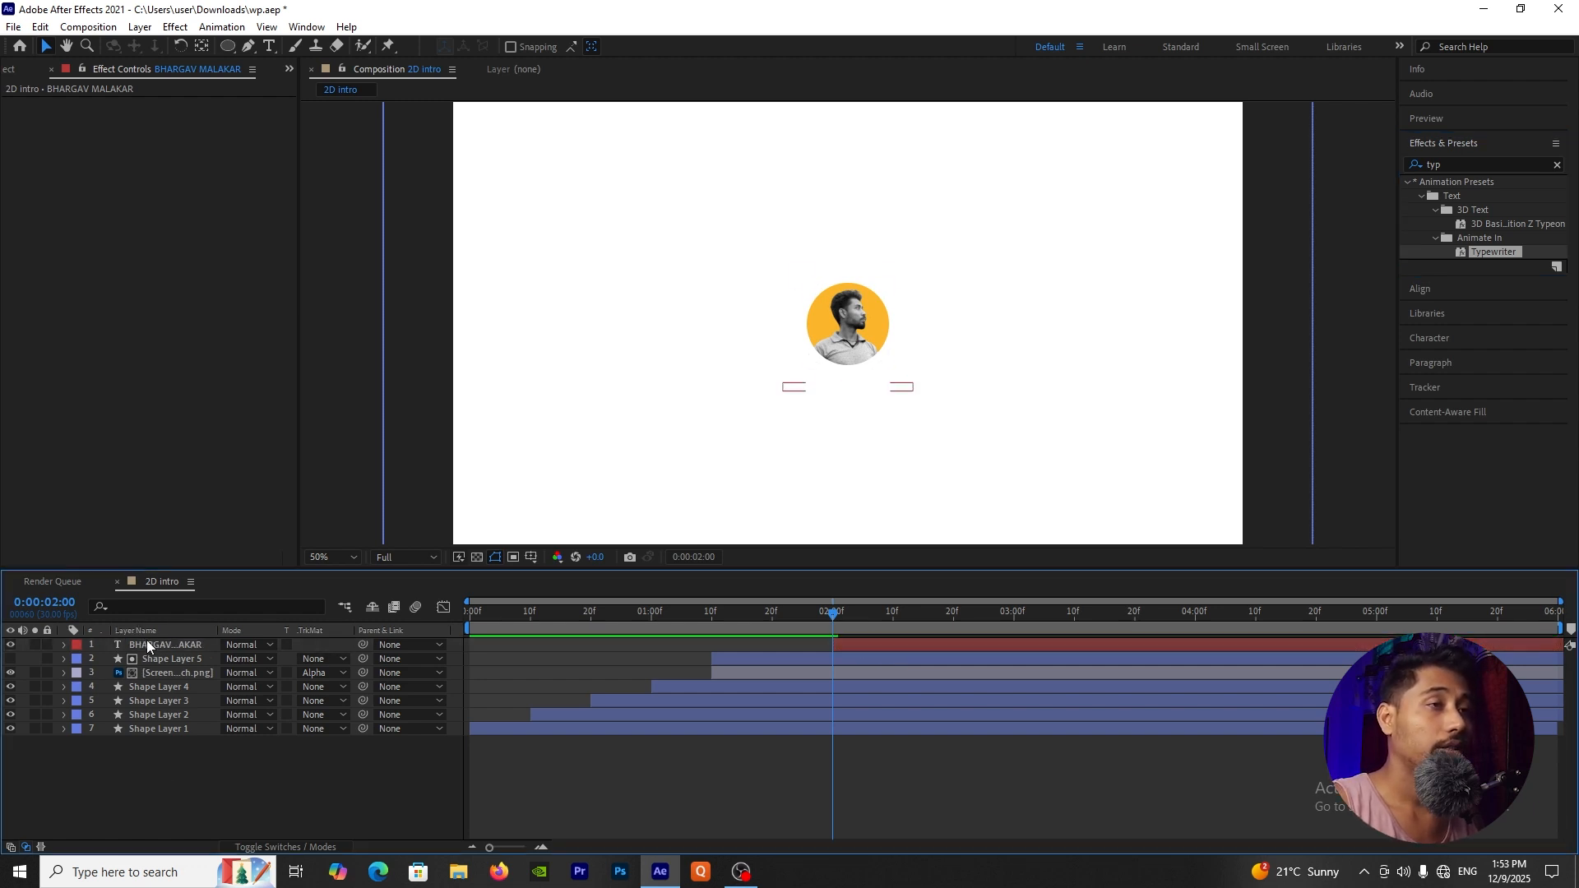
Step: Reveal the name layer's Range Selector Start keyframes, move the ending keyframe to 0:00:02:20, and preview the typing
left_click(146, 644)
key("Return")
key("u")
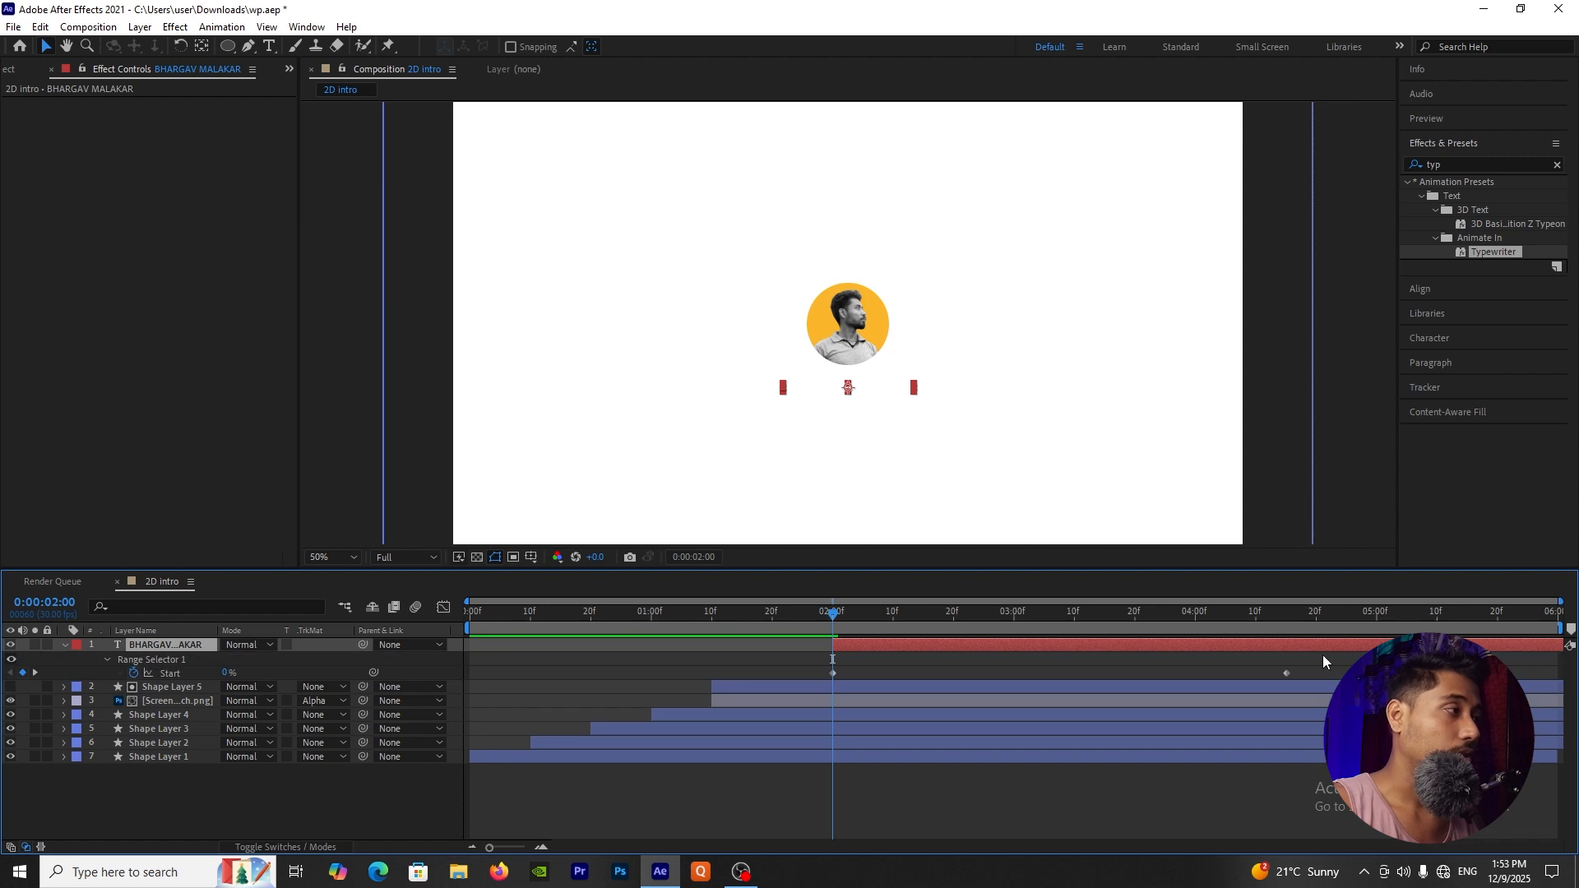
left_click_drag(1226, 672, 954, 675)
key("space")
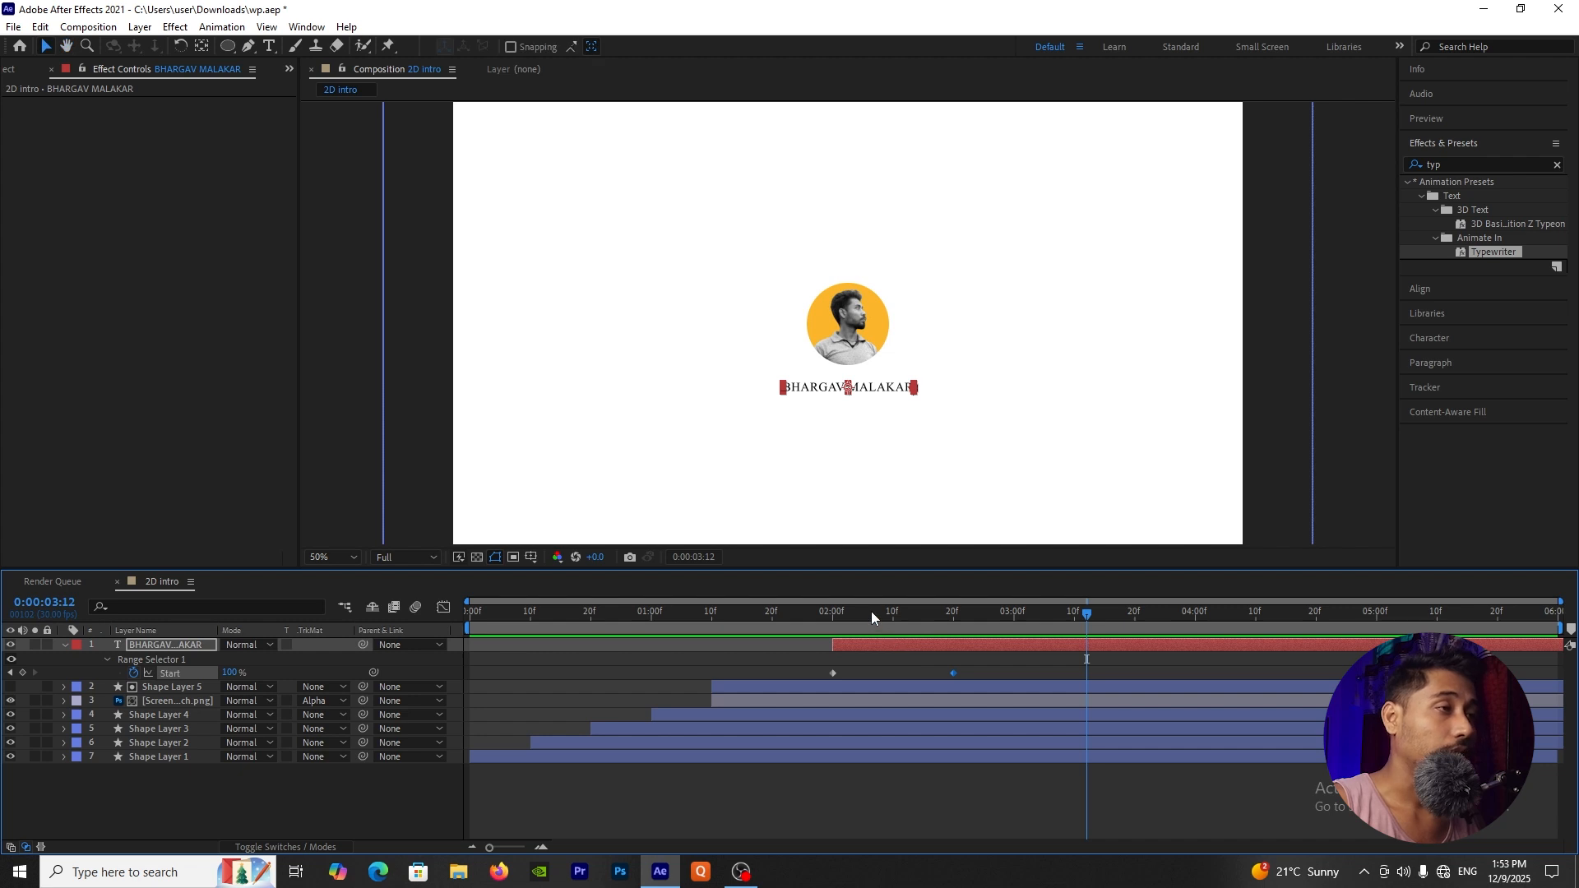
Step: Collapse the name text layer's properties and play the whole intro from 0:00:00:00
left_click_drag(871, 611, 452, 629)
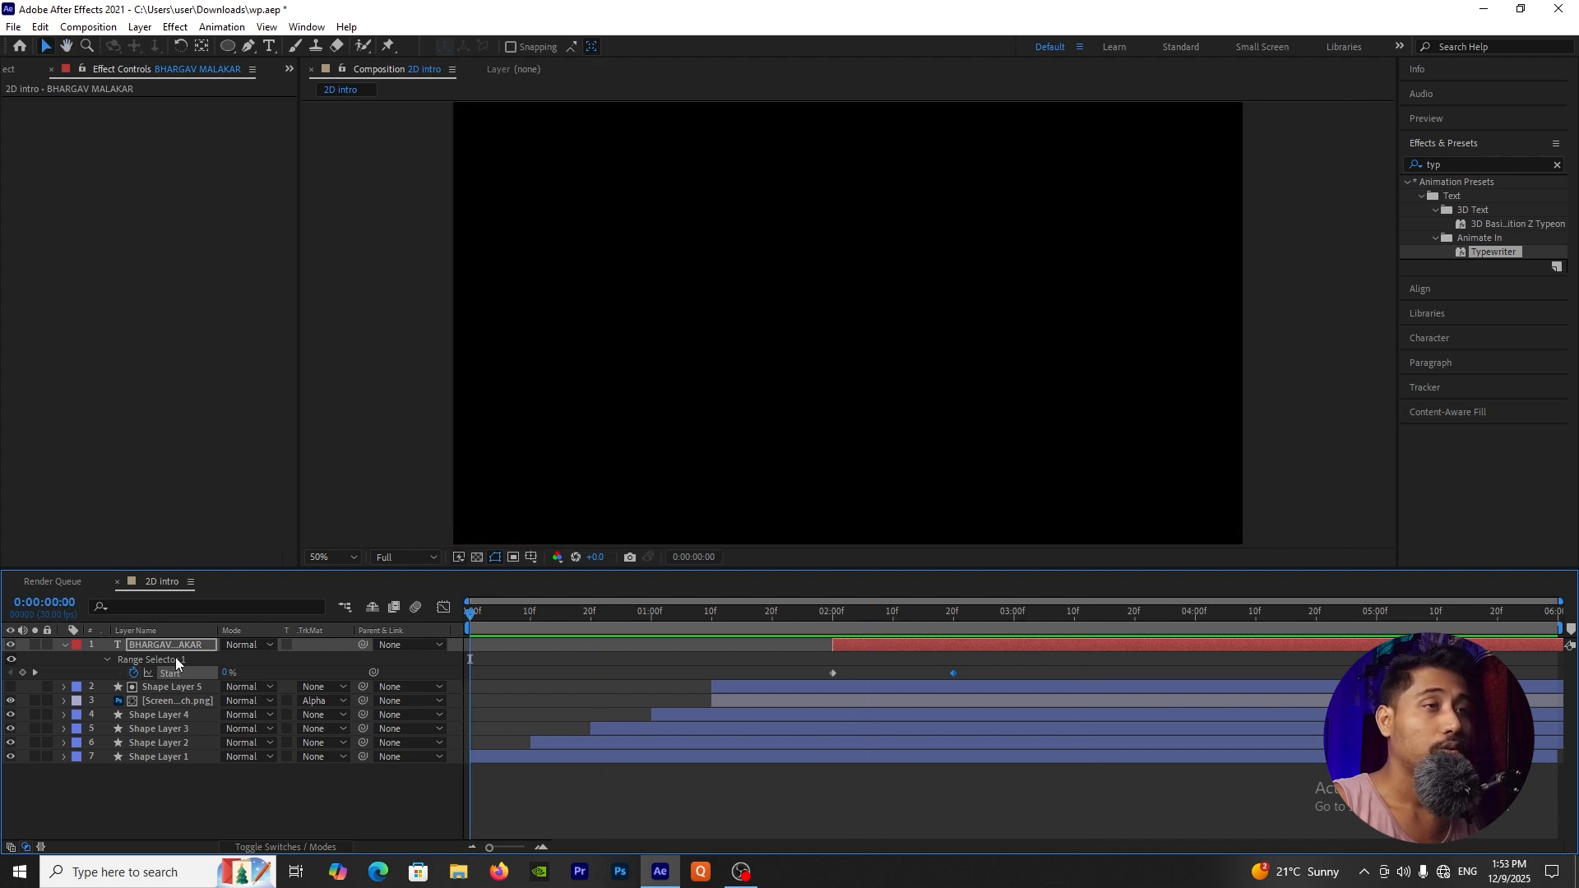
left_click(64, 645)
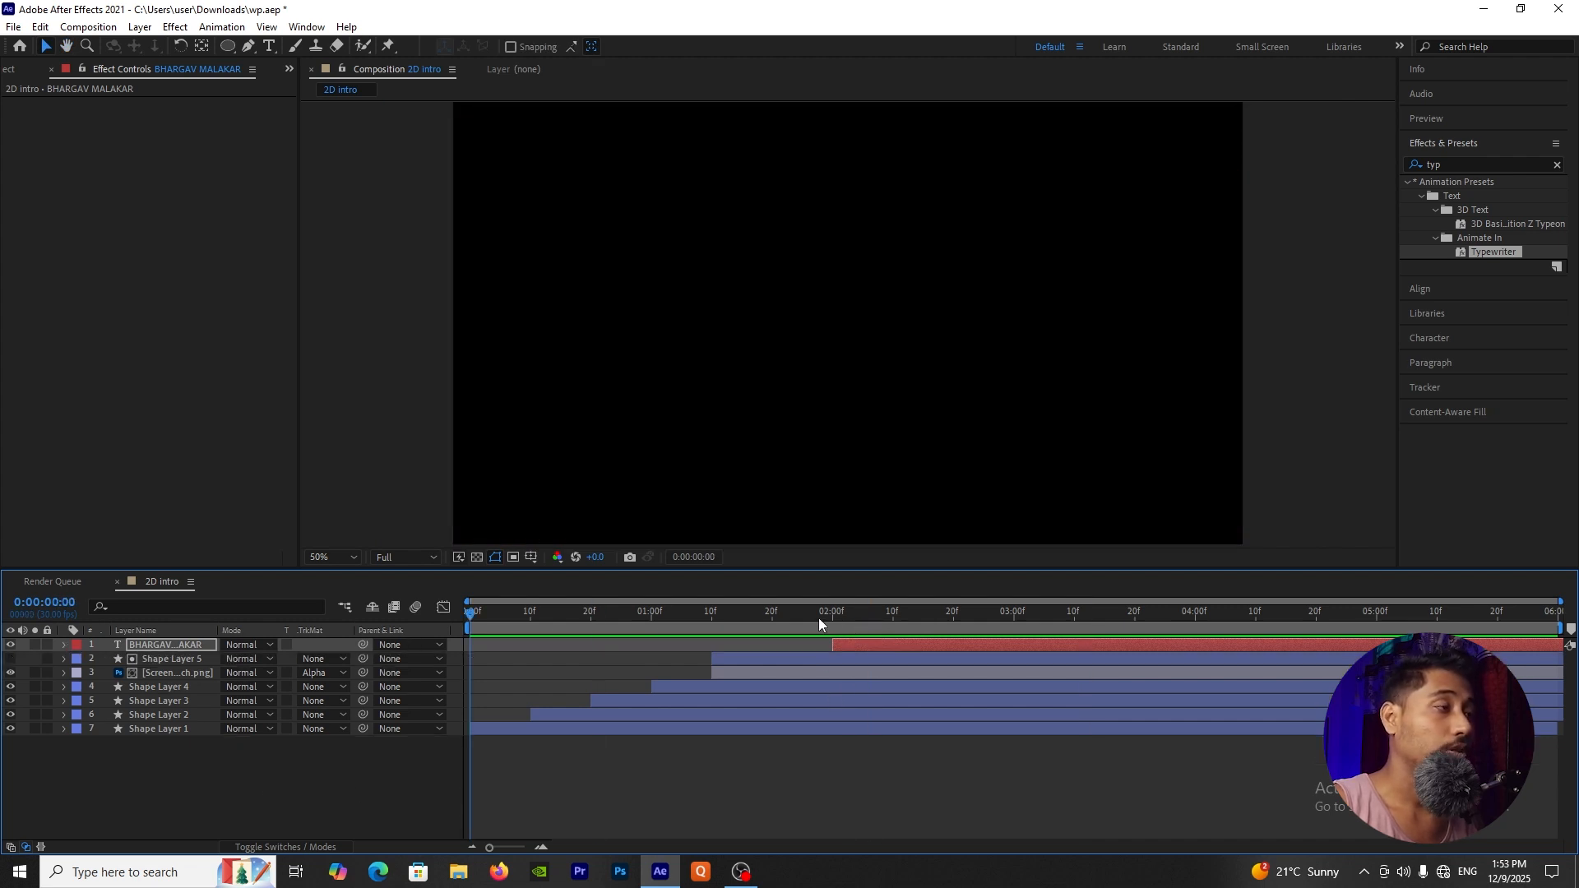
left_click_drag(833, 610, 352, 653)
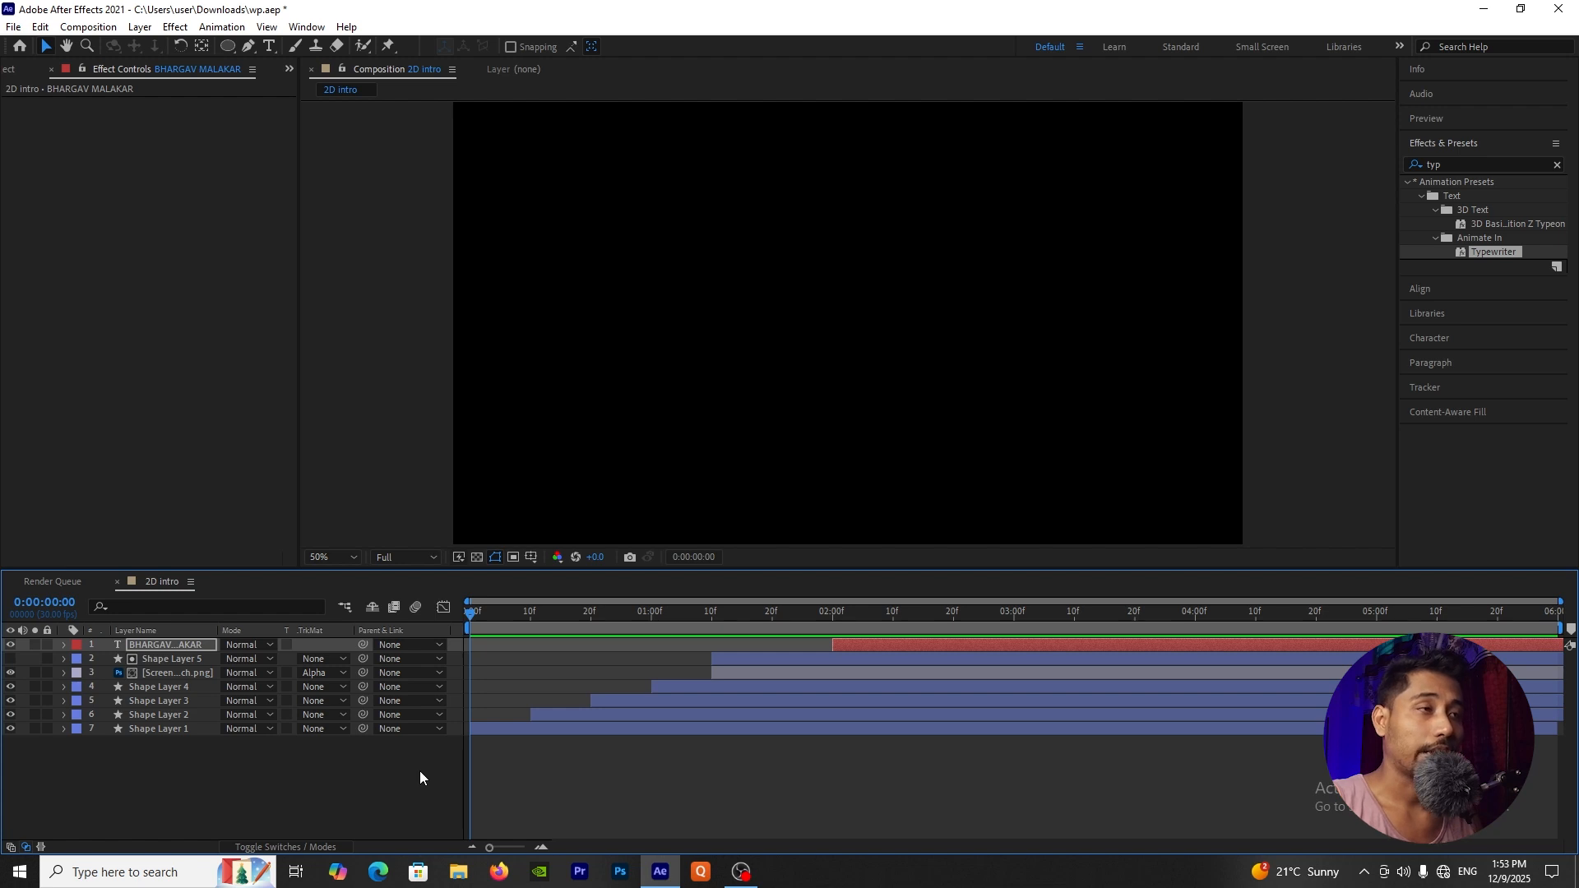
key("space")
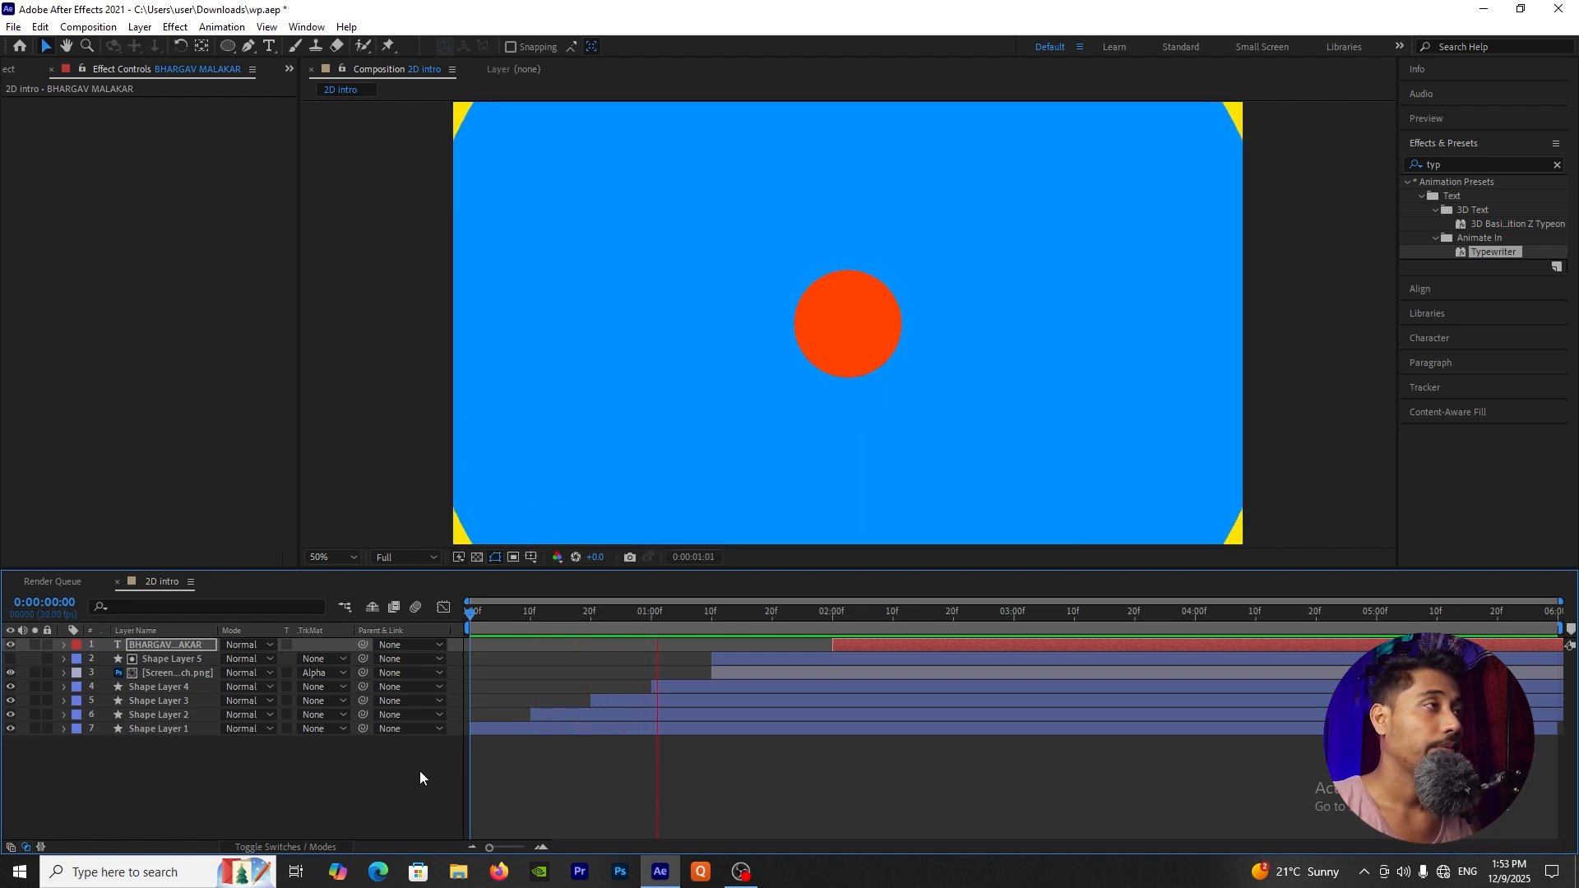